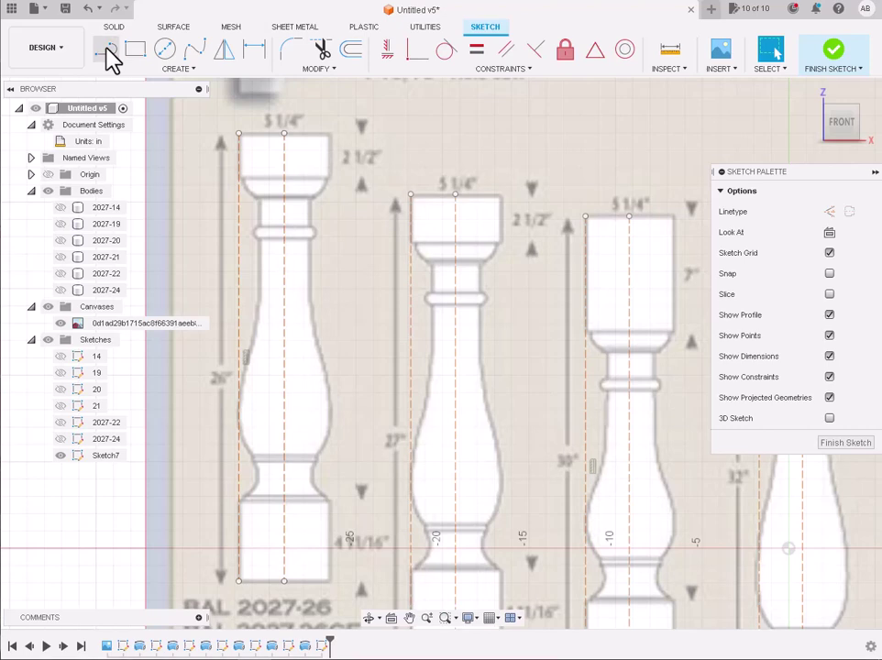
# Step: Trace the baluster's top line from centre to the capital corner, then down the capital's side
pyautogui.click(106, 51)
pyautogui.scroll(2, 275, 156)
pyautogui.click(288, 127)
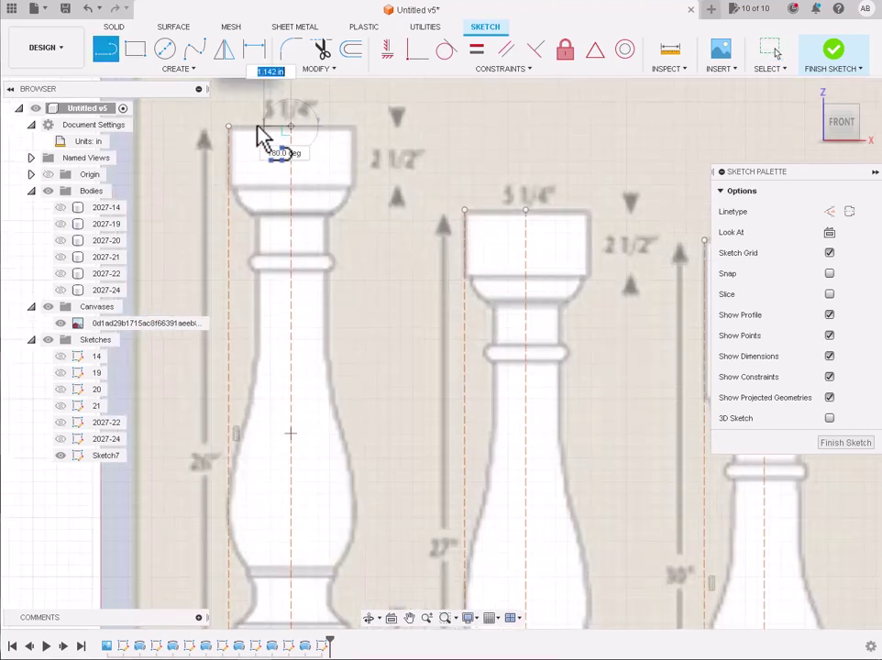
pyautogui.doubleClick(230, 127)
pyautogui.scroll(3, 234, 135)
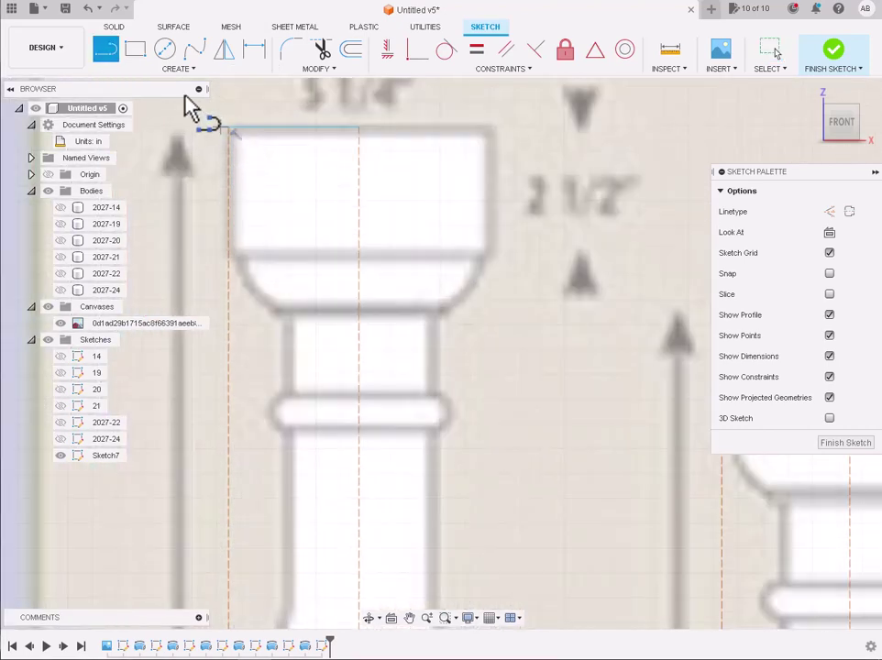
pyautogui.click(106, 55)
pyautogui.click(230, 128)
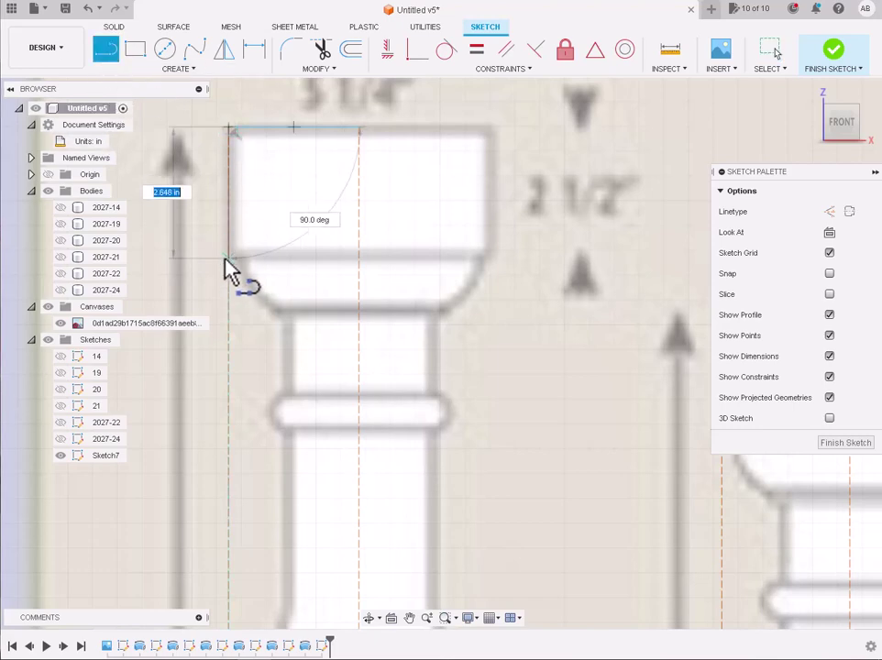
pyautogui.scroll(3, 228, 270)
pyautogui.click(234, 249)
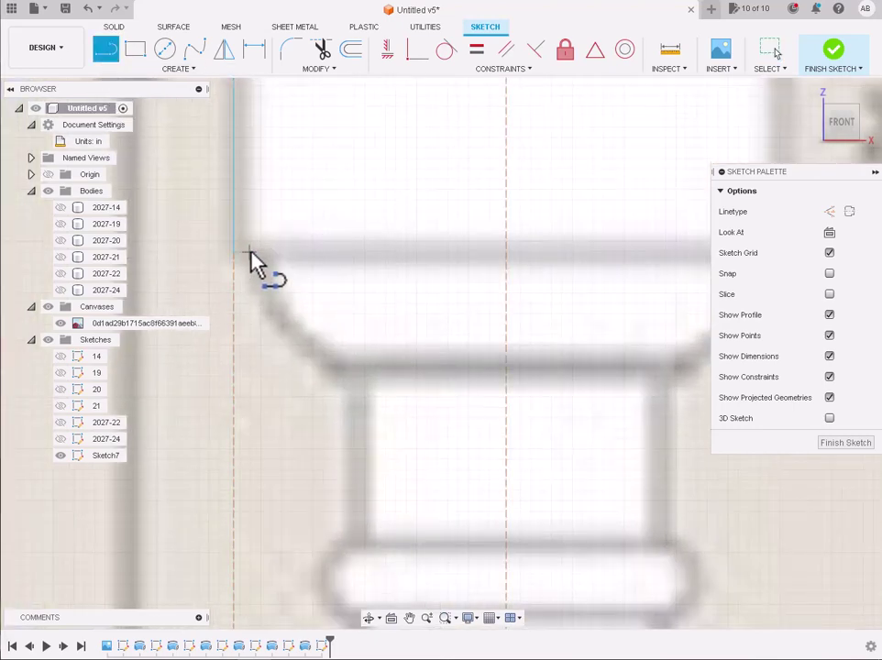
pyautogui.click(107, 49)
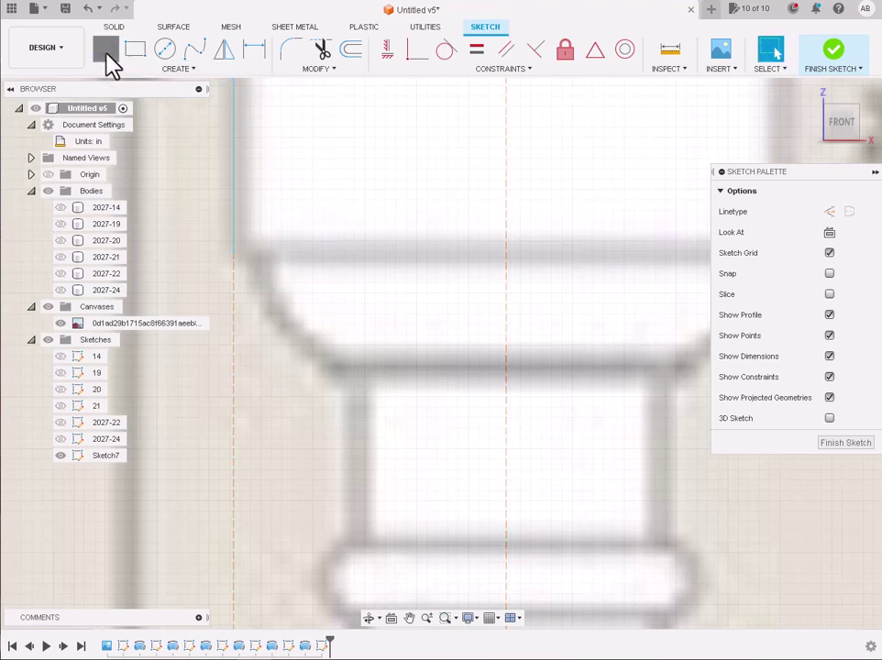
# Step: Draw the short horizontal step into the neck and the vertical neck line down to the bead
pyautogui.click(326, 360)
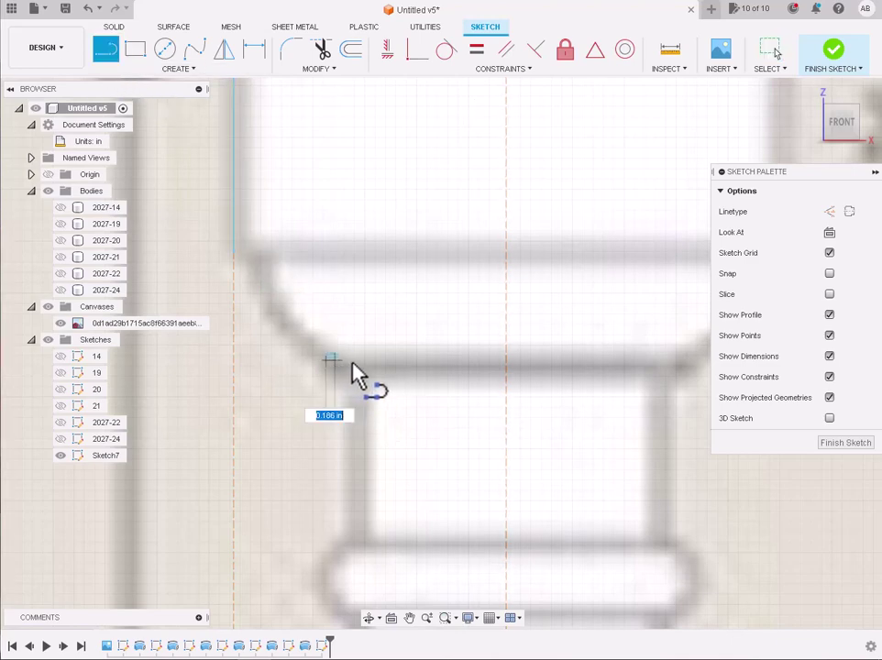
pyautogui.click(362, 361)
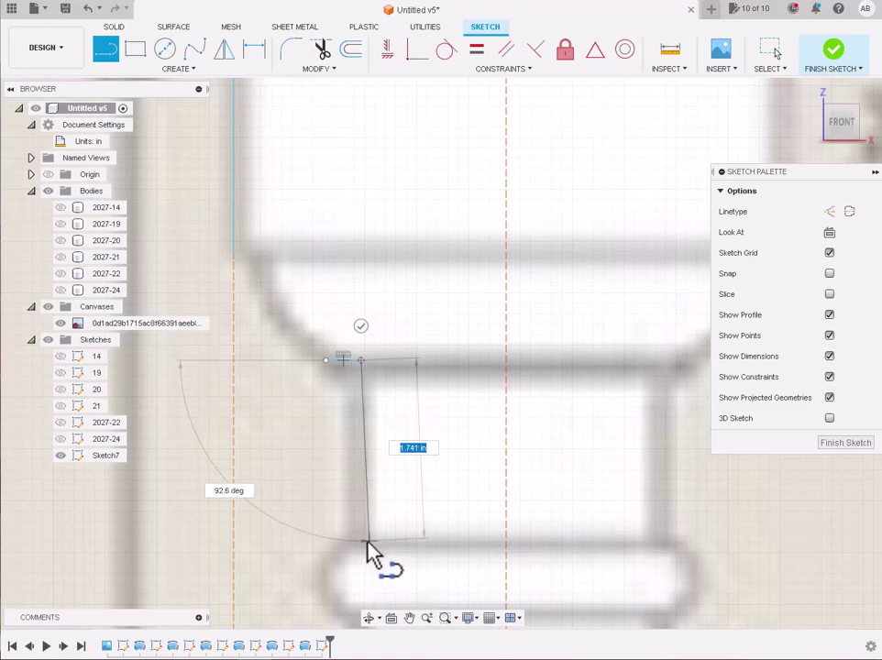
pyautogui.click(365, 553)
pyautogui.press('Escape')
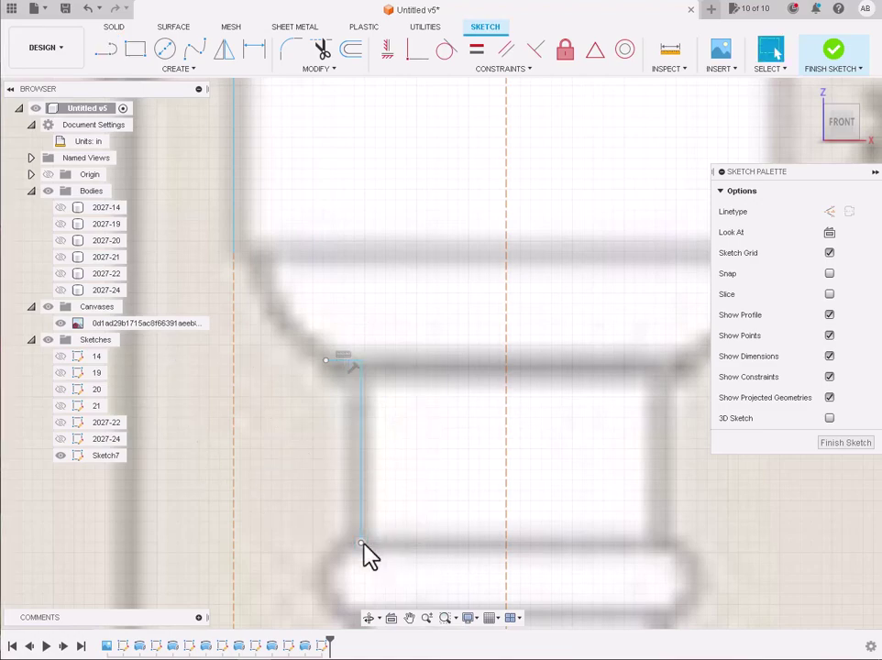
# Step: Draw the short segment below the bead and the long line down the column's left edge
pyautogui.scroll(-3, 365, 552)
pyautogui.scroll(-3, 365, 553)
pyautogui.scroll(-3, 366, 587)
pyautogui.scroll(3, 370, 550)
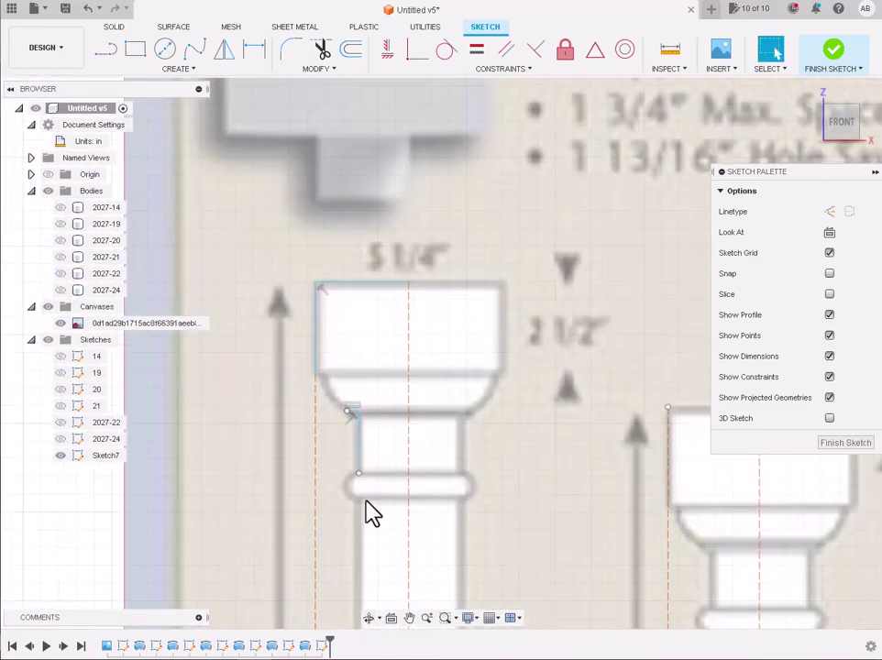
pyautogui.scroll(-3, 371, 499)
pyautogui.scroll(3, 367, 531)
pyautogui.scroll(3, 370, 550)
pyautogui.scroll(3, 373, 527)
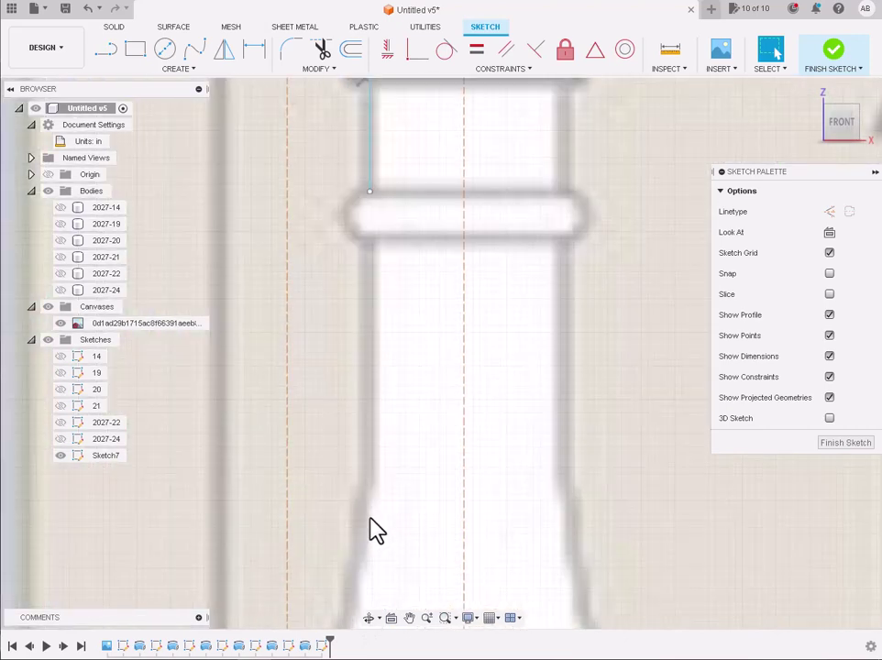
pyautogui.scroll(3, 385, 522)
pyautogui.scroll(3, 400, 516)
pyautogui.click(105, 51)
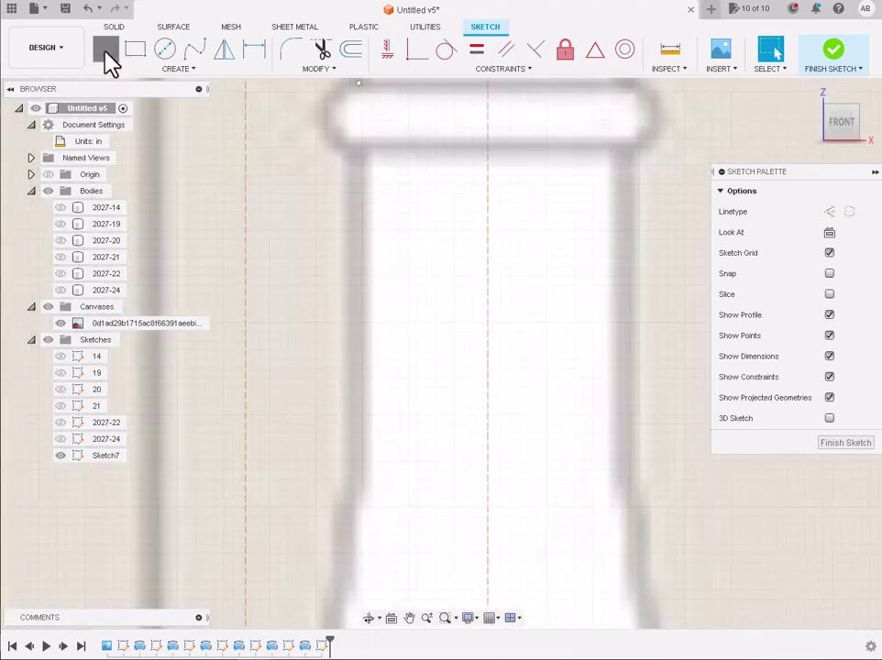
pyautogui.click(358, 84)
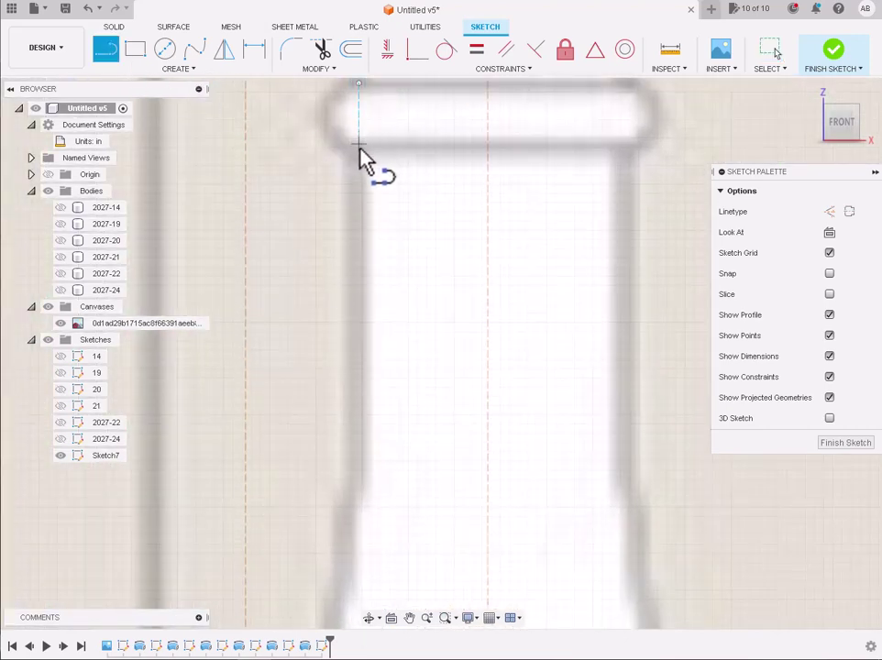
pyautogui.click(358, 154)
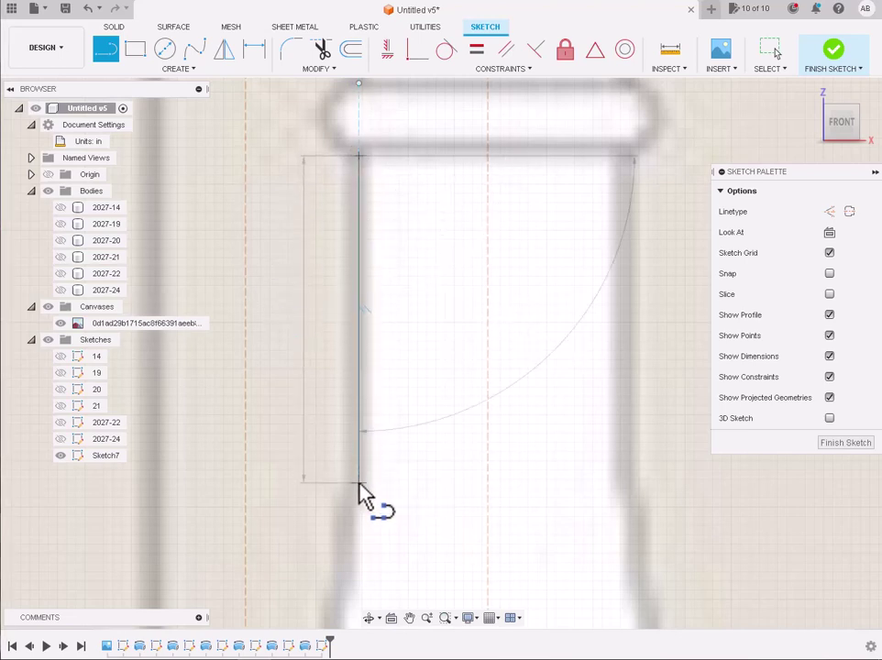
pyautogui.click(359, 483)
pyautogui.scroll(-2, 360, 495)
pyautogui.press('Escape')
pyautogui.scroll(-2, 364, 495)
# Step: Add the short vertical segment at the neck's left edge and a short segment at the neck corner
pyautogui.scroll(-3, 364, 496)
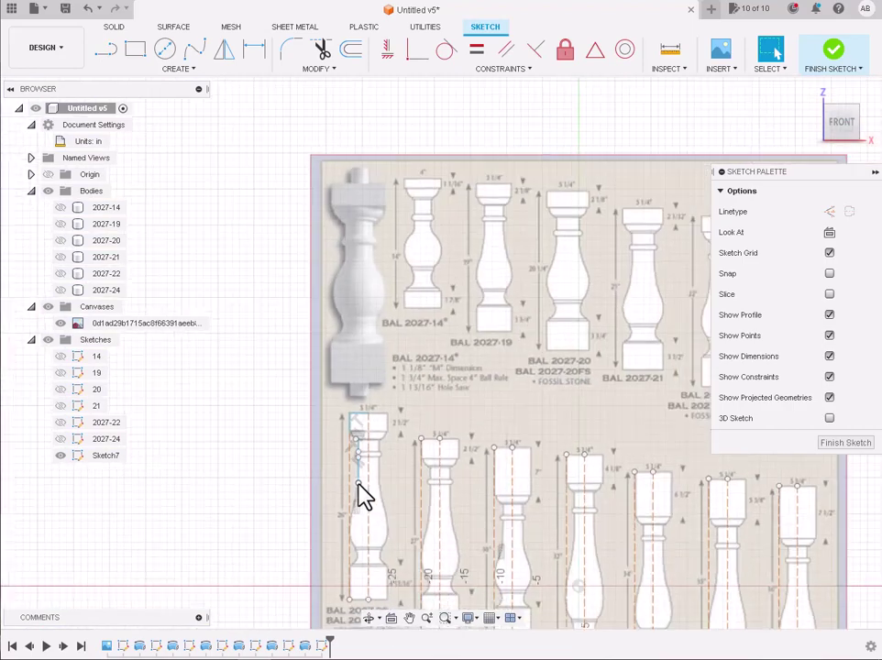
pyautogui.scroll(-2, 364, 496)
pyautogui.scroll(5, 371, 598)
pyautogui.scroll(4, 362, 596)
pyautogui.scroll(1, 351, 606)
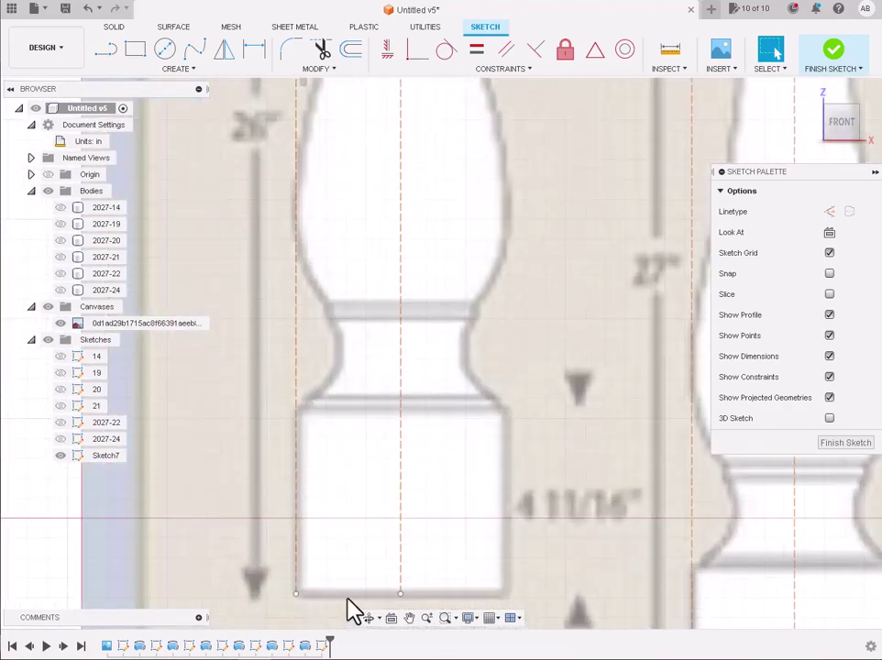
pyautogui.scroll(1, 348, 607)
pyautogui.click(102, 51)
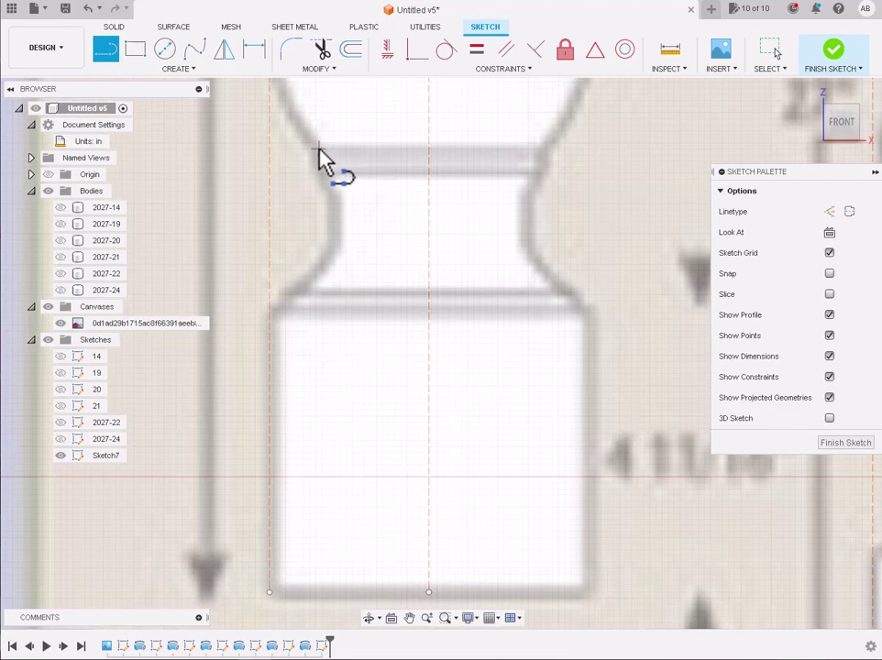
pyautogui.click(318, 155)
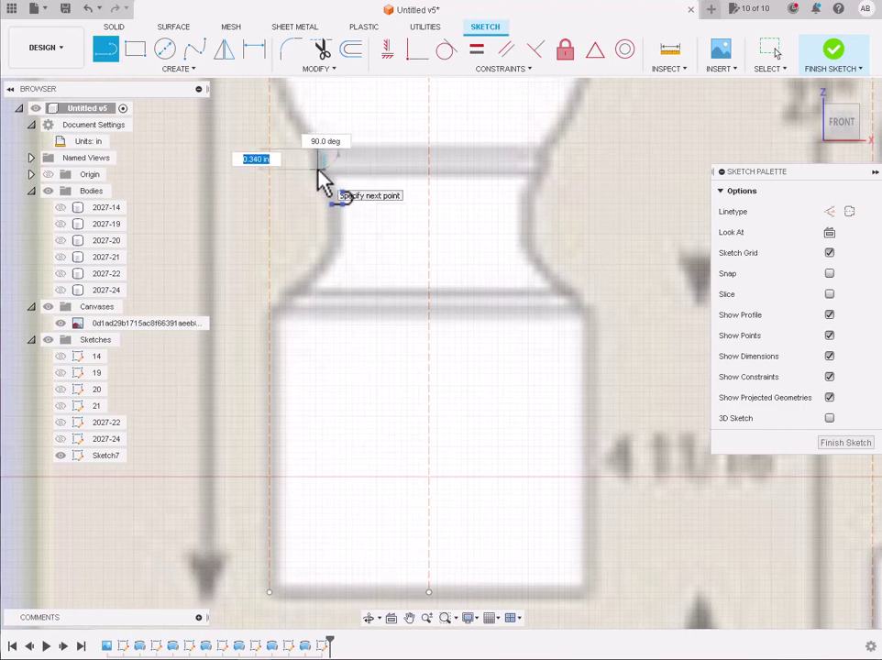
pyautogui.doubleClick(318, 172)
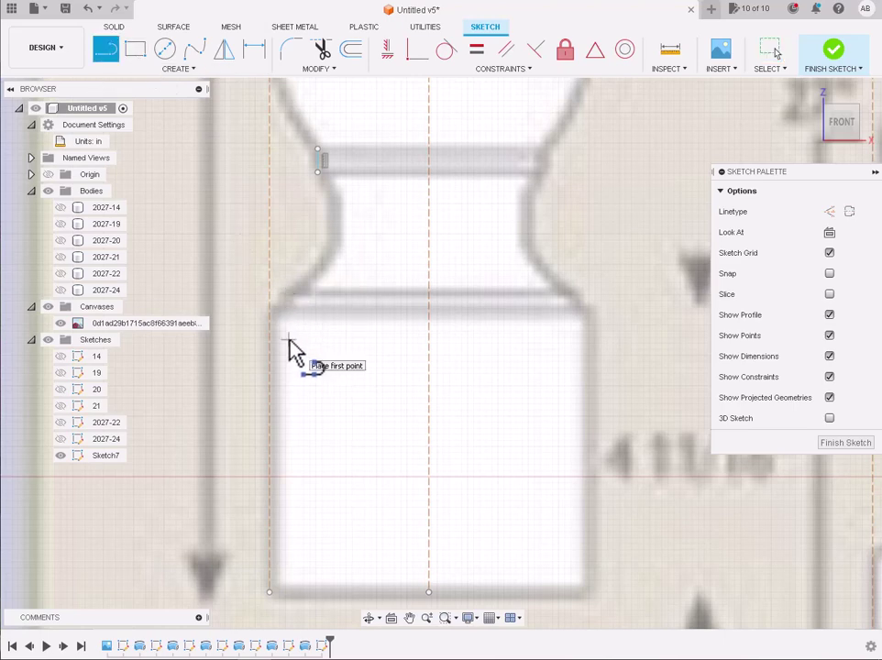
pyautogui.click(306, 289)
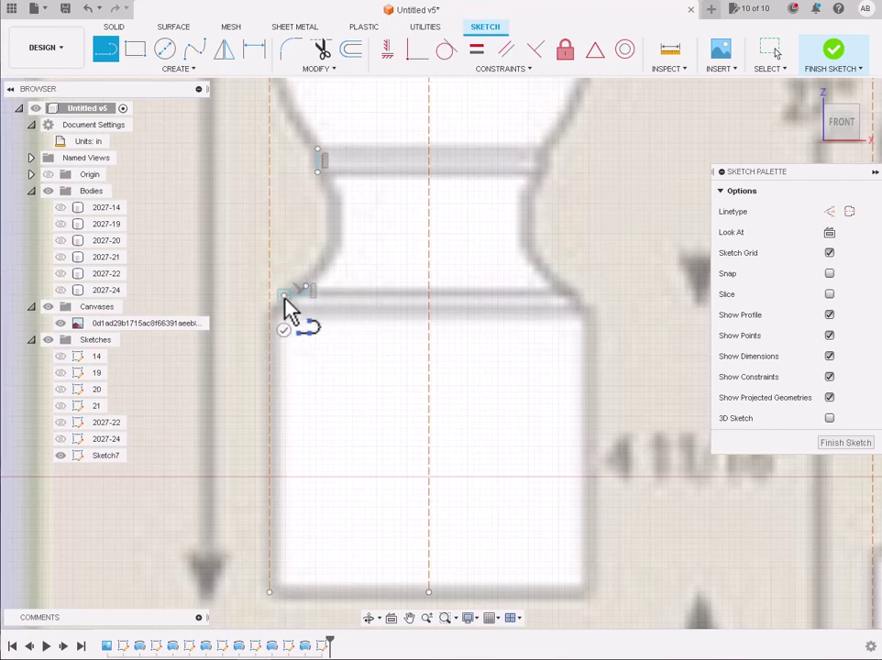
pyautogui.click(274, 307)
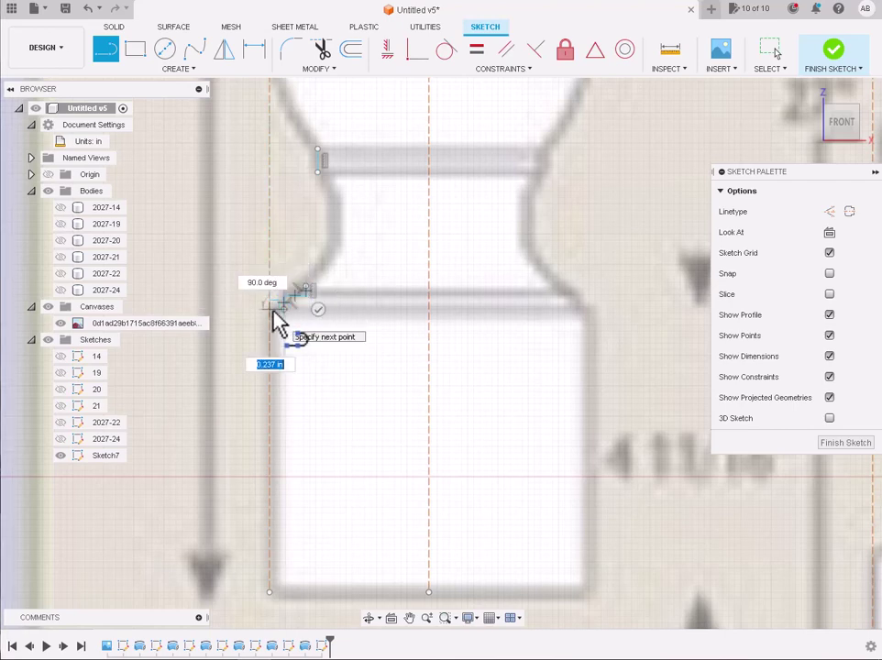
pyautogui.press('Escape')
# Step: Draw a vertical line from the base block's top corner down its left side
pyautogui.click(110, 55)
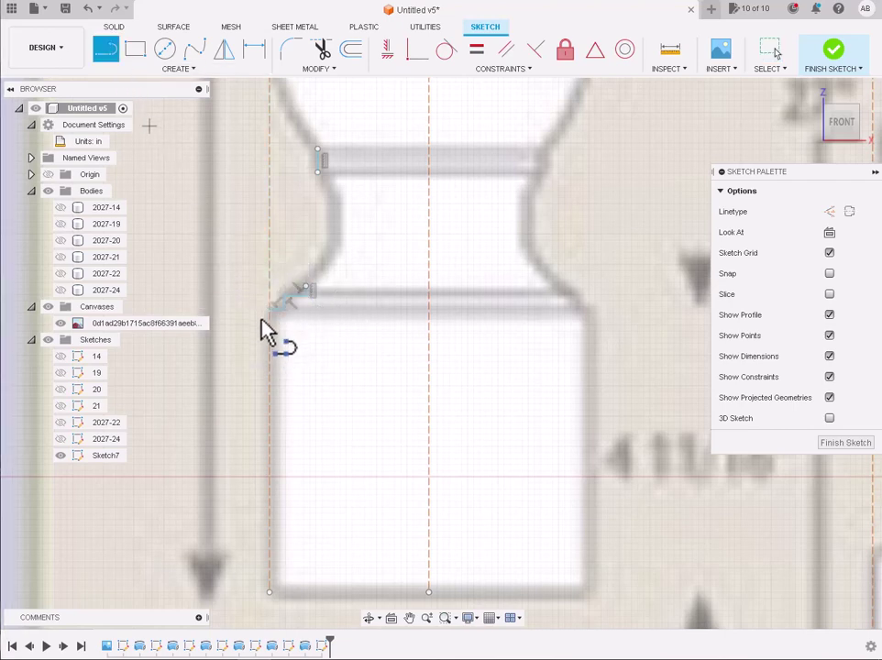
pyautogui.click(273, 308)
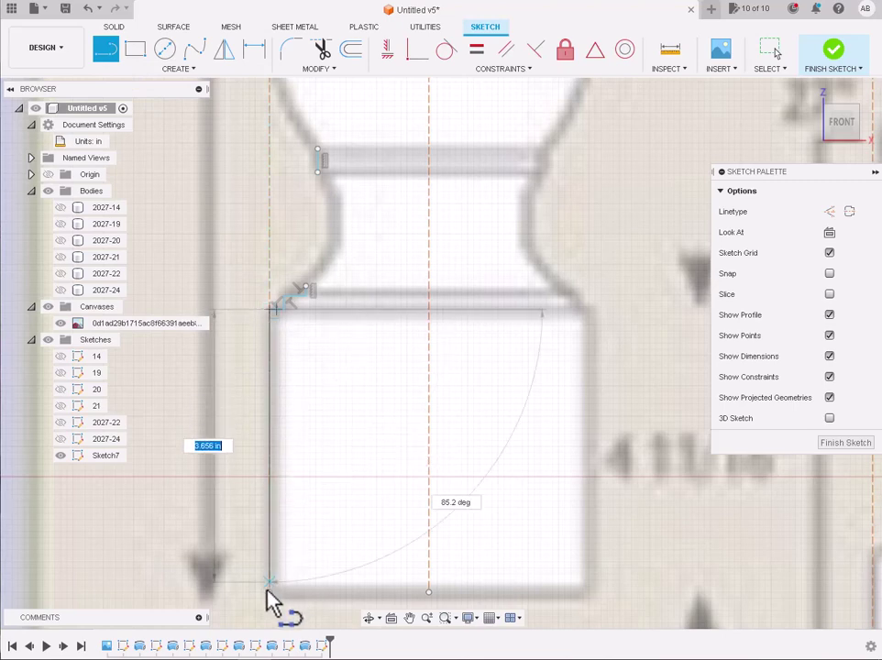
pyautogui.click(269, 591)
pyautogui.press('Escape')
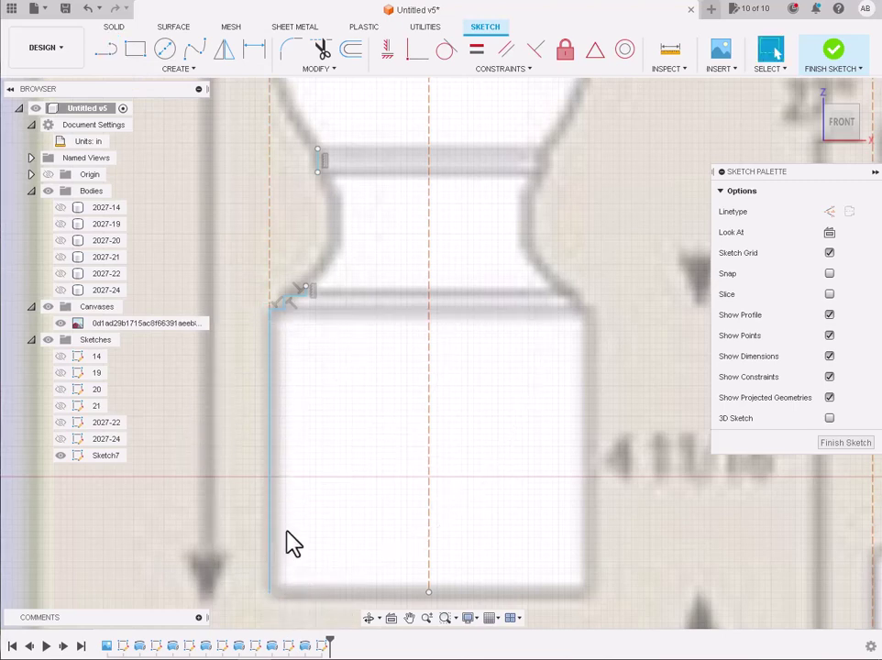
# Step: Draw the base's bottom edge from its lower corner across to the centreline
pyautogui.click(239, 191)
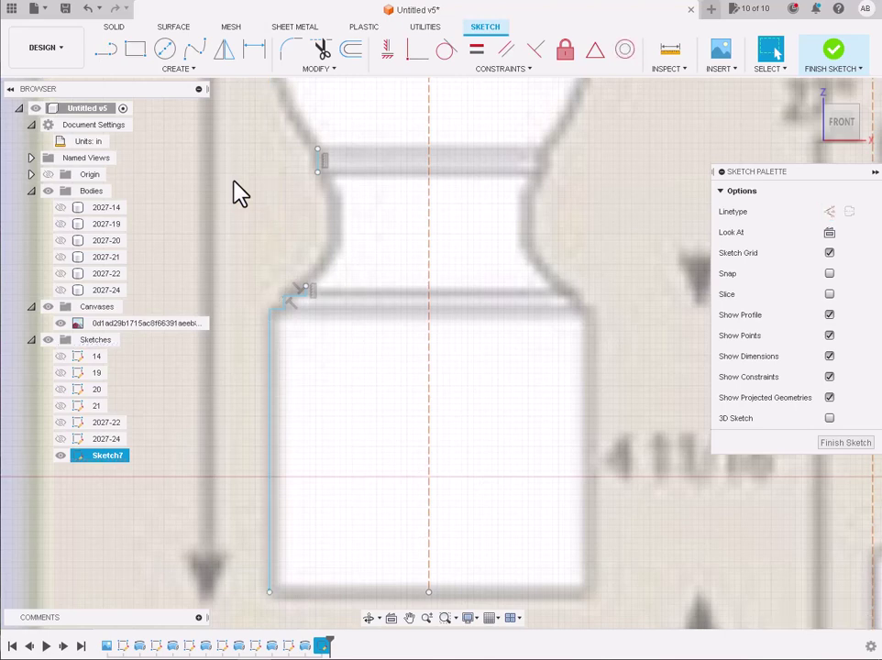
pyautogui.press('l')
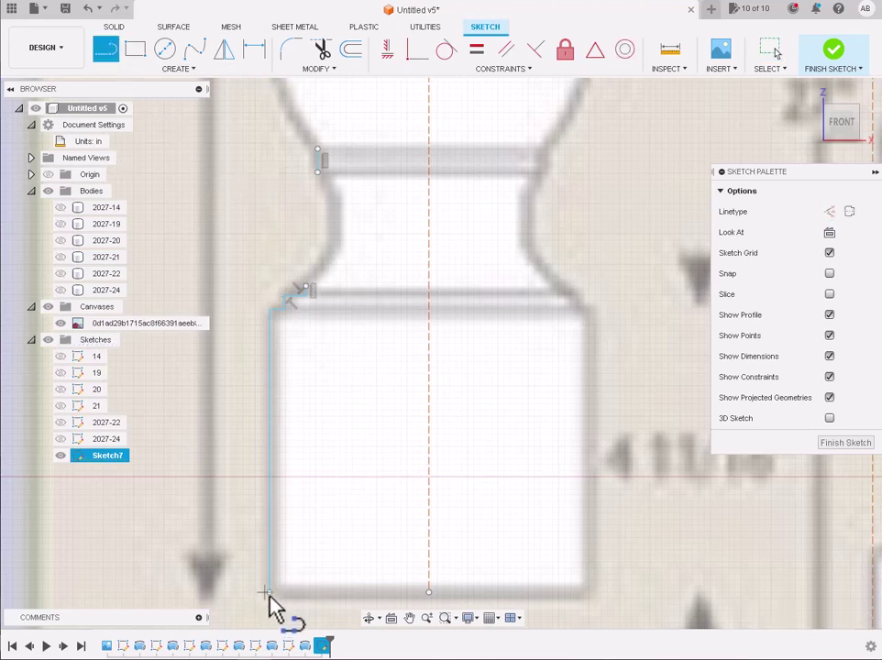
pyautogui.click(268, 591)
pyautogui.click(429, 591)
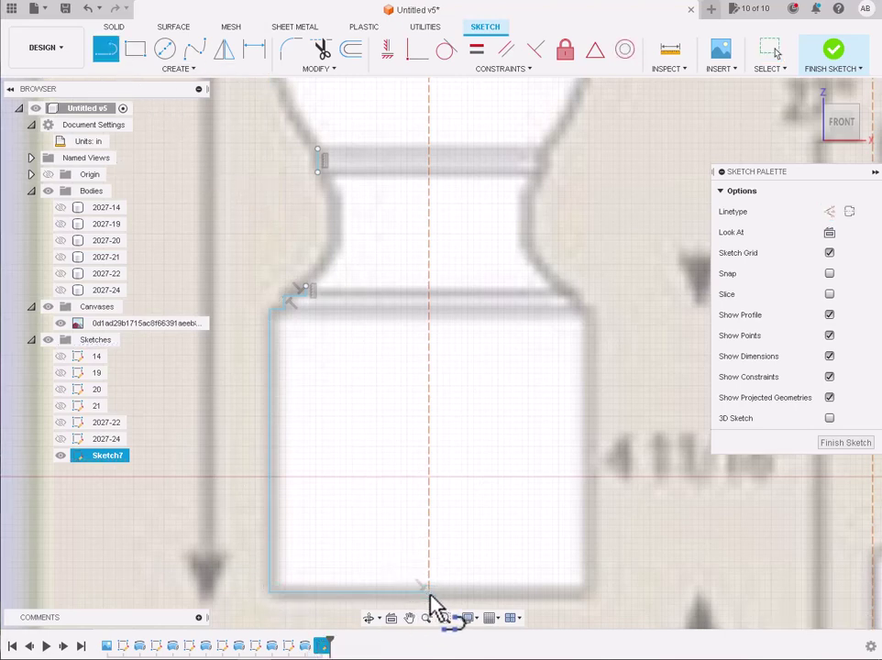
pyautogui.press('Escape')
pyautogui.scroll(-3, 405, 476)
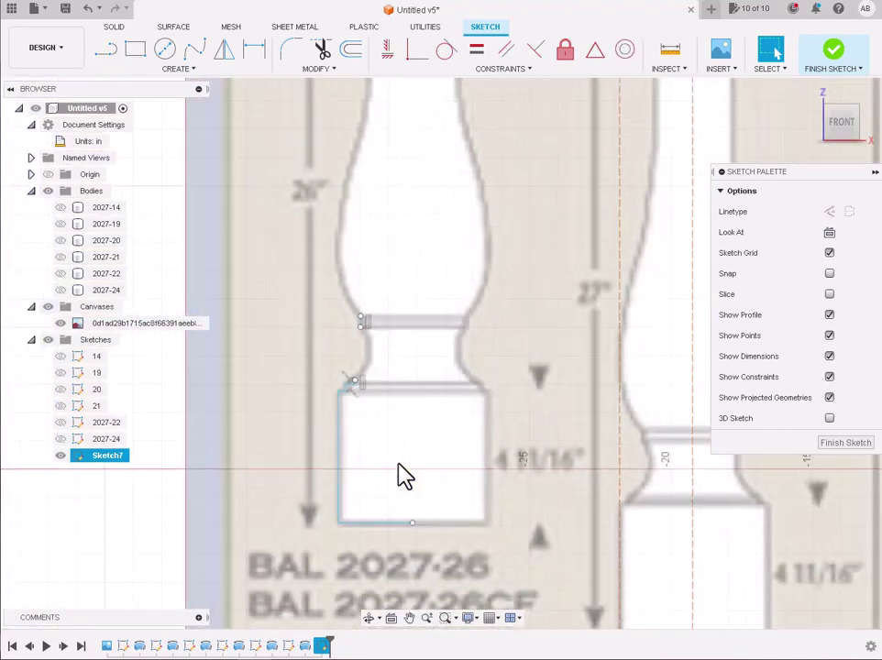
pyautogui.scroll(-2, 399, 474)
pyautogui.scroll(4, 385, 138)
pyautogui.scroll(2, 392, 174)
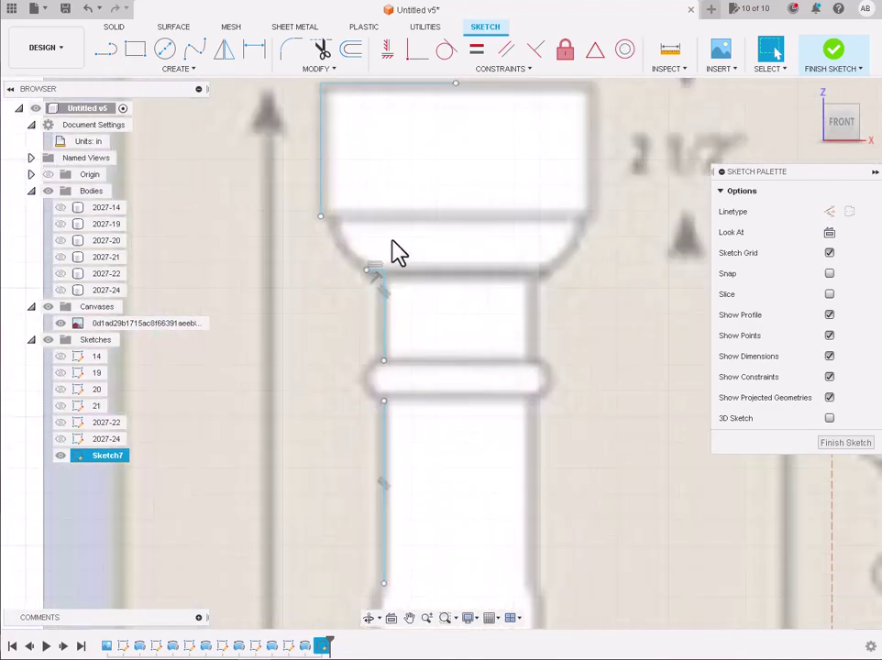
pyautogui.scroll(2, 394, 252)
# Step: Trace the capital's lower curve and the bar's rounded end with 3-point arcs
pyautogui.click(138, 69)
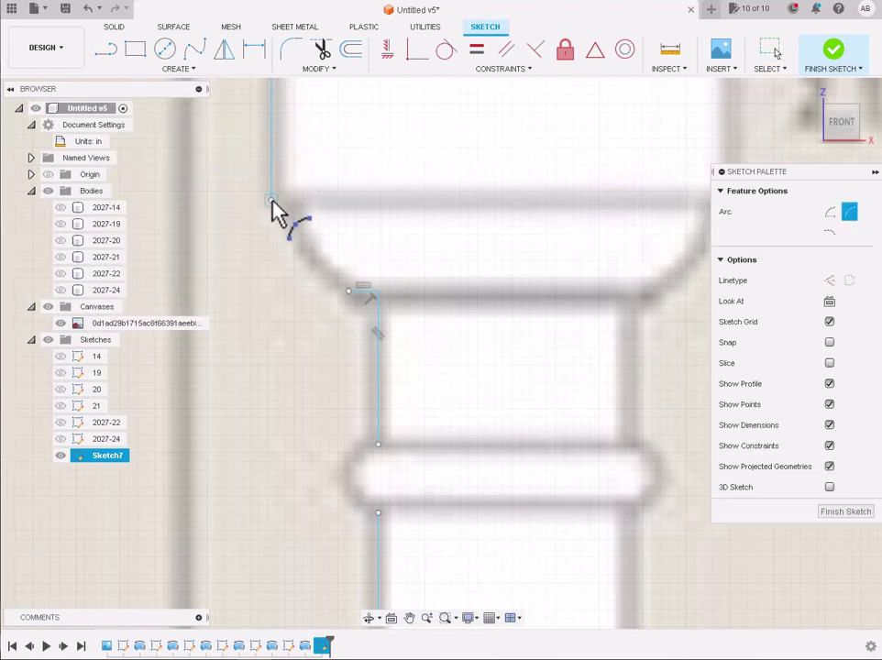
pyautogui.click(271, 200)
pyautogui.click(348, 292)
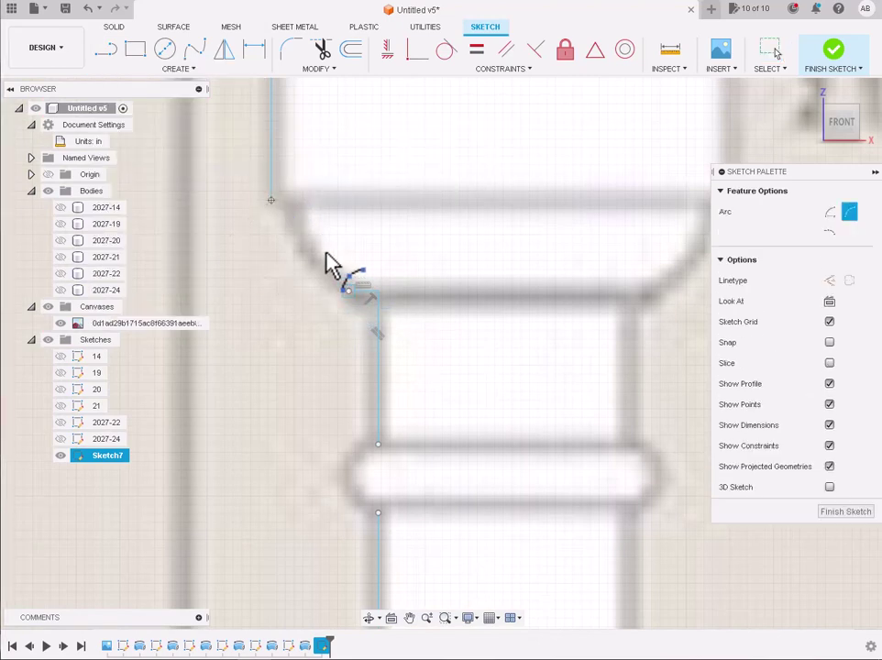
pyautogui.click(302, 268)
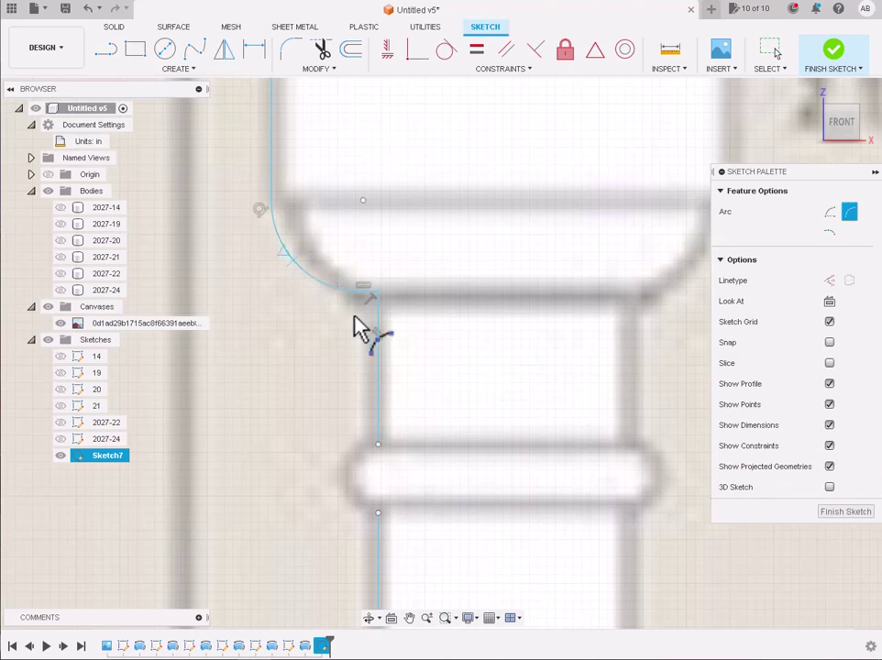
pyautogui.scroll(-5, 392, 275)
pyautogui.scroll(2, 383, 366)
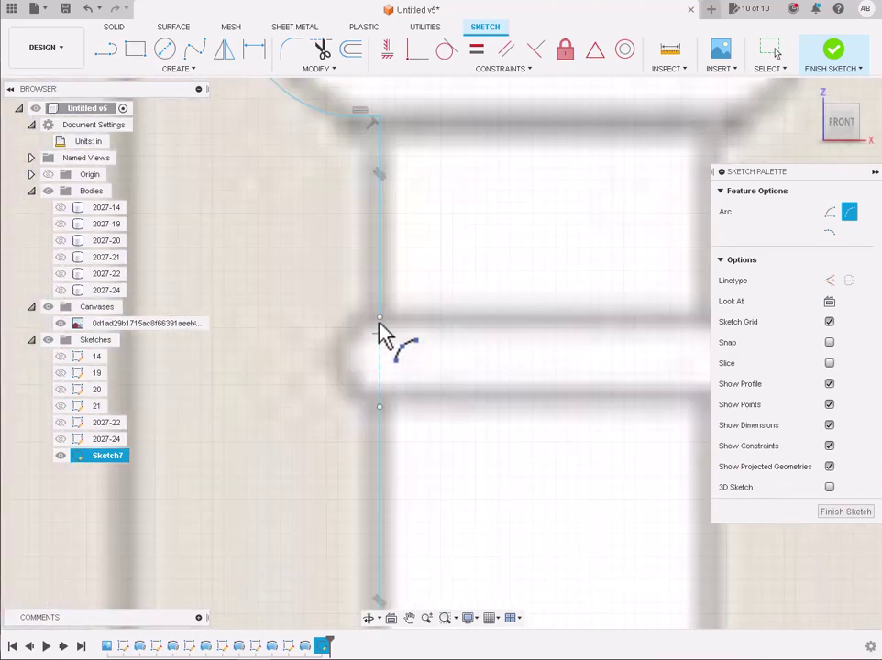
pyautogui.click(379, 406)
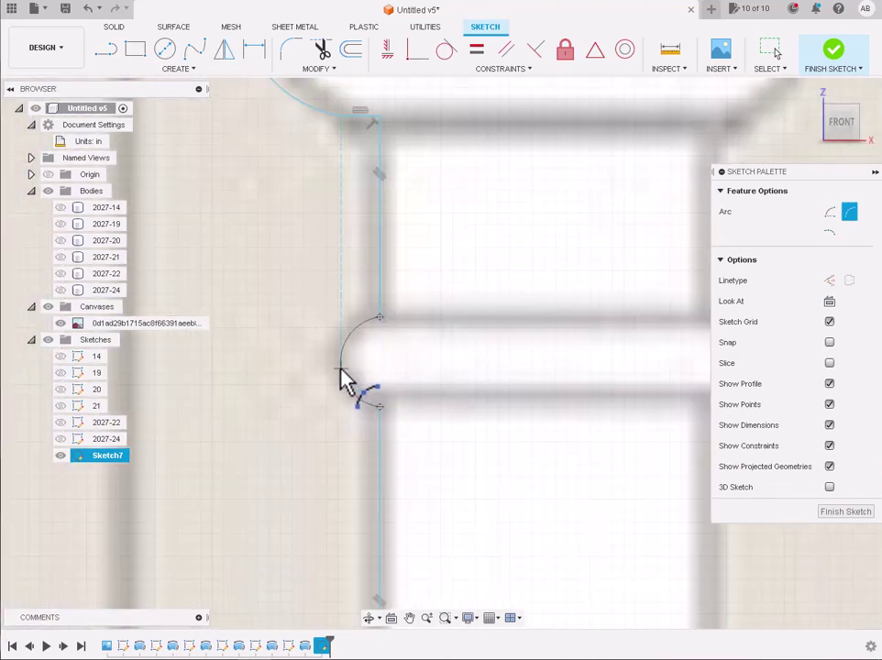
pyautogui.click(341, 375)
pyautogui.scroll(-5, 344, 378)
pyautogui.scroll(-4, 344, 377)
pyautogui.moveTo(345, 377); pyautogui.dragTo(338, 466, button='middle')
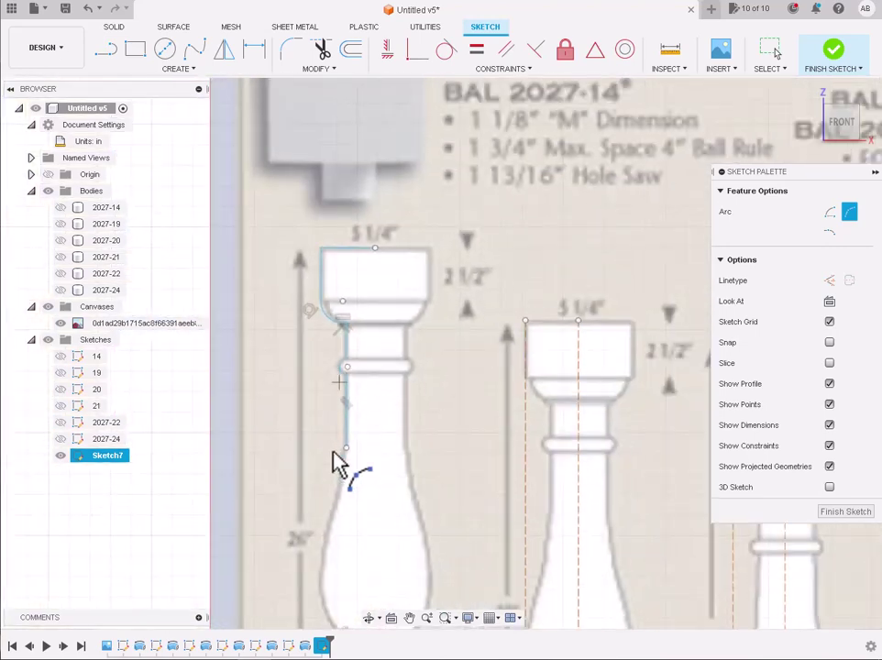
pyautogui.scroll(8, 338, 467)
pyautogui.scroll(3, 362, 513)
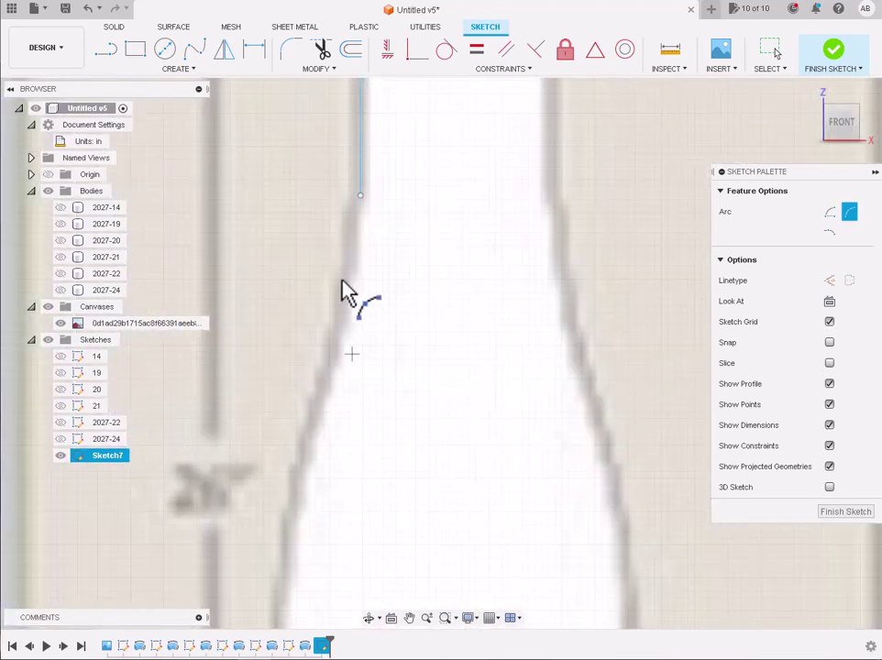
# Step: Add arcs following the neck's flare and the bulb's outline
pyautogui.click(361, 197)
pyautogui.click(307, 429)
pyautogui.click(346, 310)
pyautogui.scroll(-3, 346, 310)
pyautogui.scroll(-2, 345, 310)
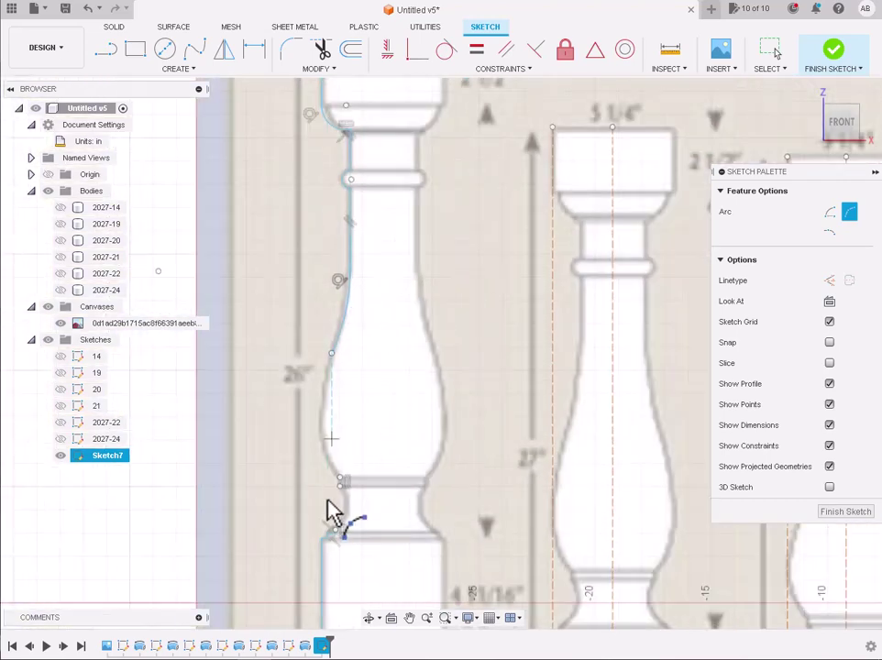
pyautogui.scroll(5, 344, 486)
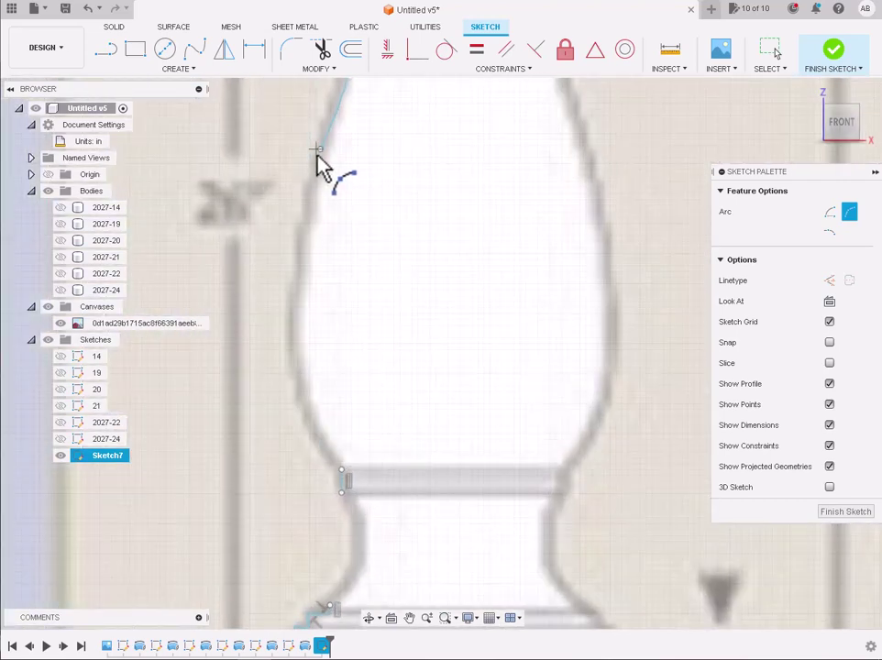
pyautogui.click(319, 149)
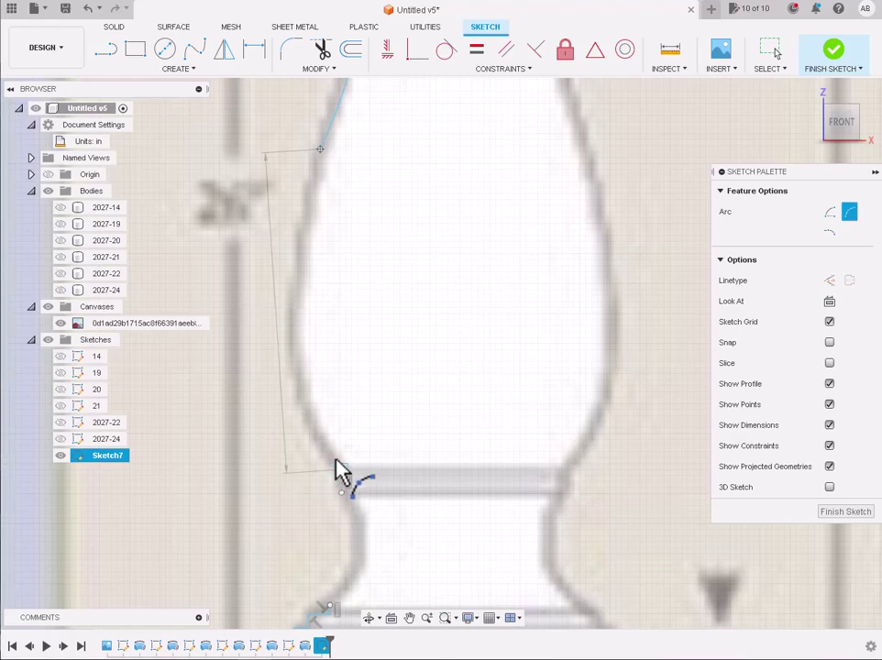
pyautogui.click(339, 469)
pyautogui.click(305, 325)
pyautogui.scroll(-2, 307, 325)
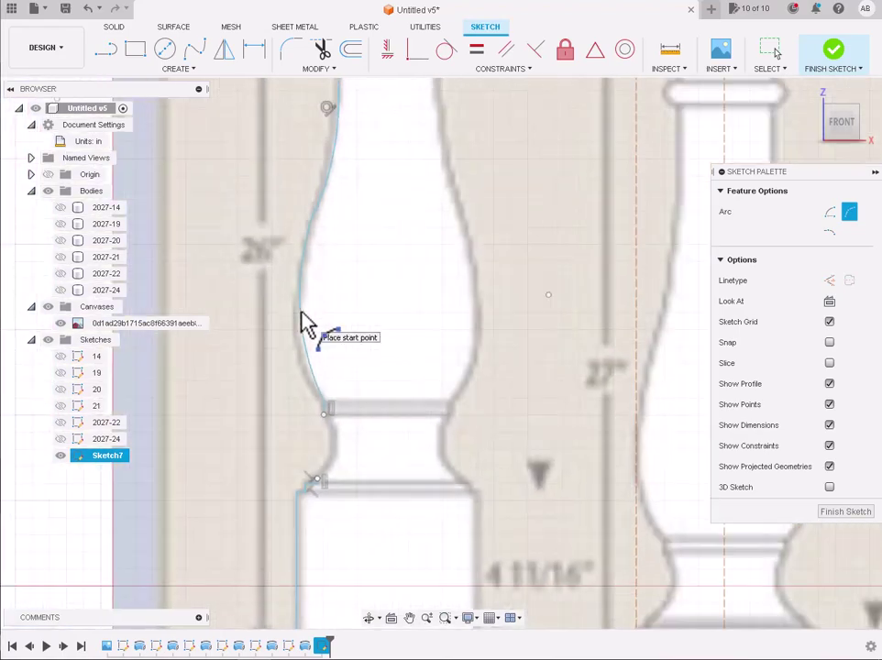
pyautogui.scroll(-3, 305, 324)
pyautogui.scroll(3, 310, 281)
pyautogui.scroll(2, 293, 278)
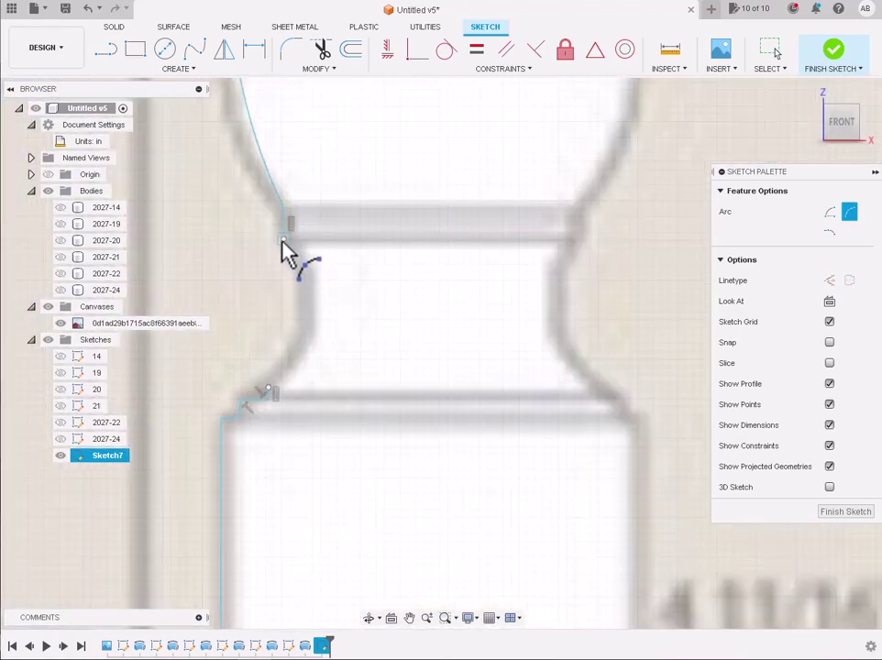
# Step: Draw the final arc around the lower curve down to the base block
pyautogui.click(283, 239)
pyautogui.click(303, 338)
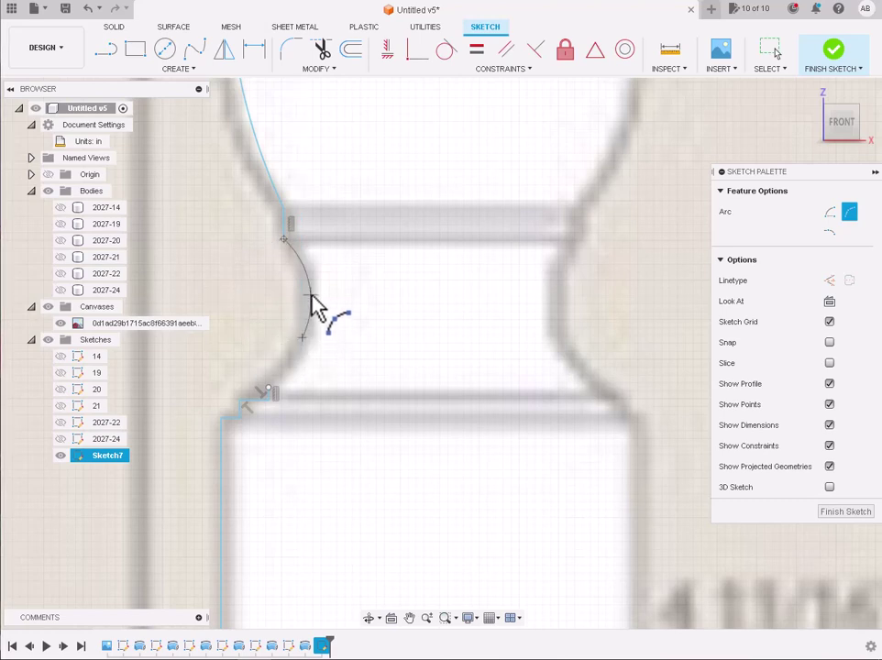
pyautogui.click(284, 383)
pyautogui.scroll(-2, 284, 383)
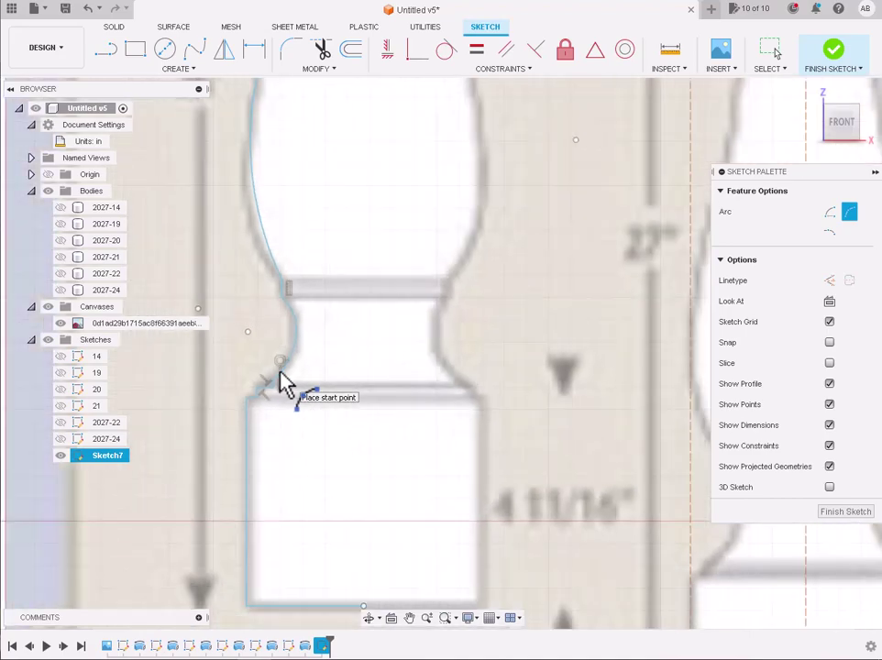
pyautogui.press('Escape')
pyautogui.scroll(-3, 284, 383)
pyautogui.scroll(-3, 284, 383)
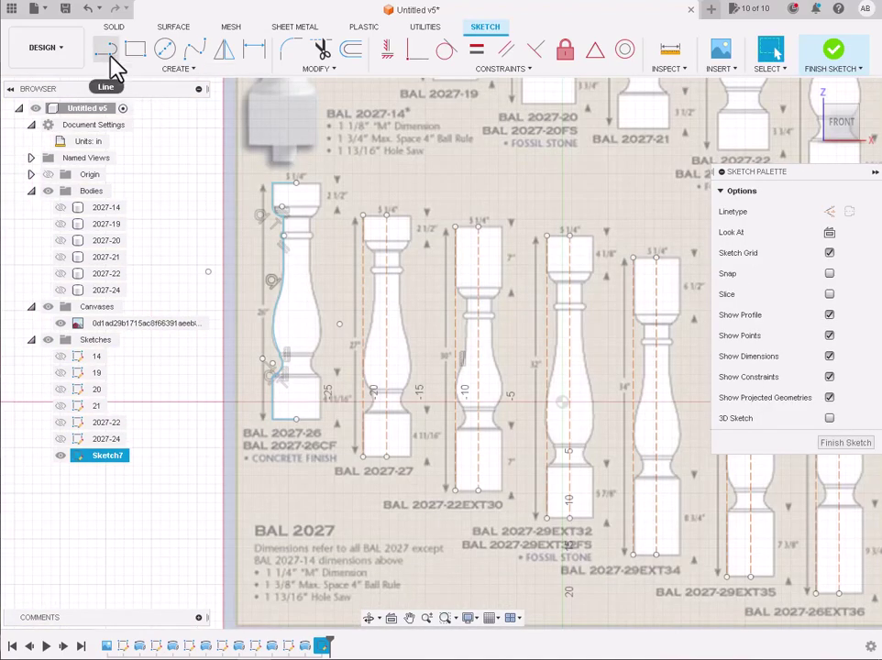
# Step: Draw the vertical centre line from the baluster's top to its bottom
pyautogui.click(108, 53)
pyautogui.click(297, 186)
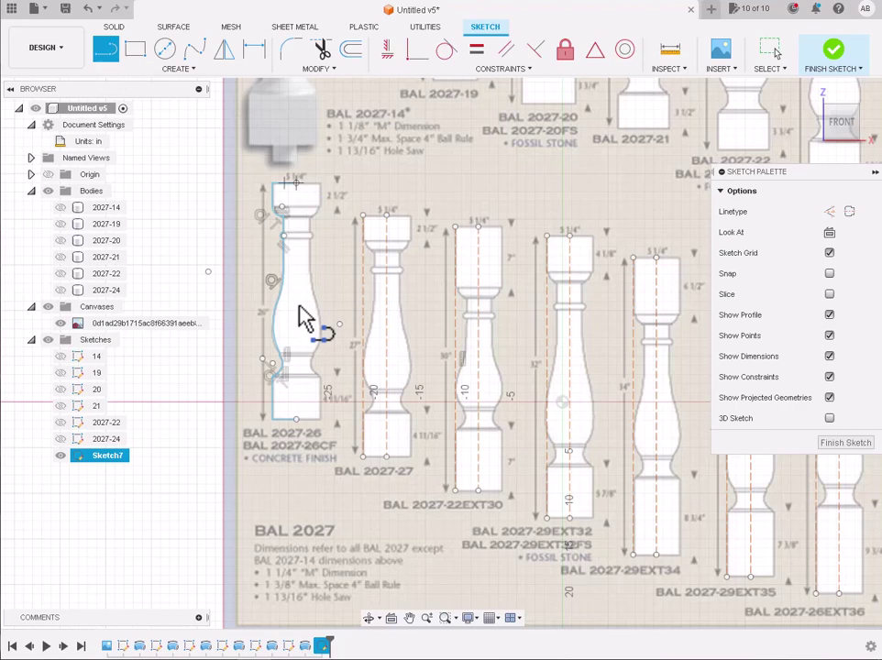
pyautogui.click(297, 422)
pyautogui.press('Escape')
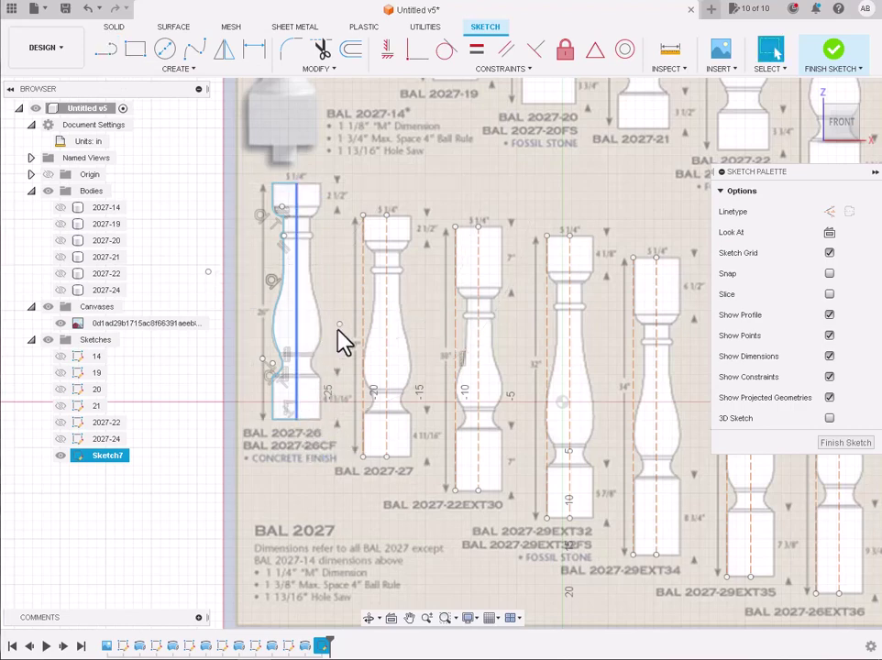
pyautogui.scroll(-1, 344, 340)
# Step: Draw the second baluster cap's top line from centre to its left corner, then its left side
pyautogui.scroll(2, 390, 236)
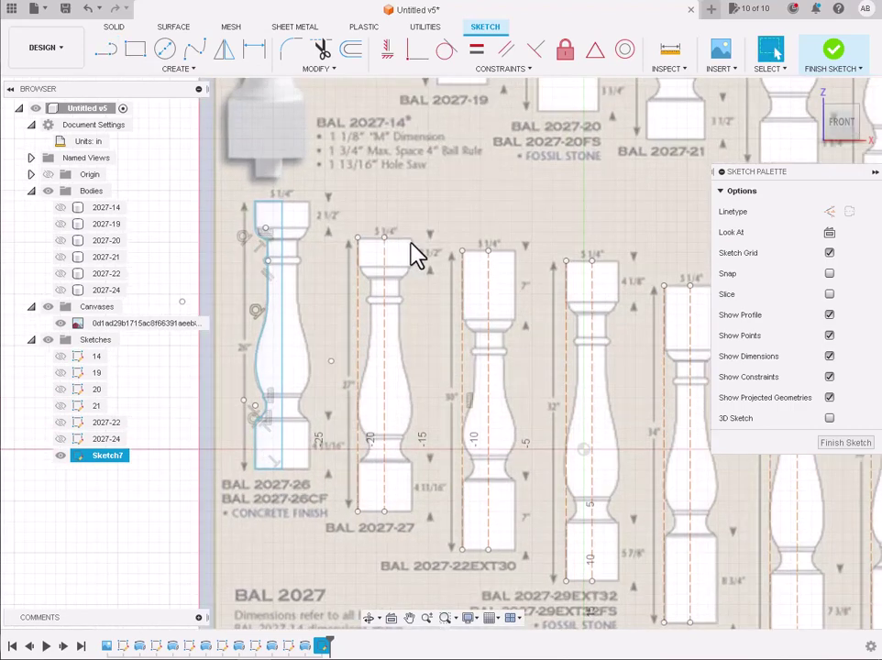
pyautogui.scroll(2, 414, 254)
pyautogui.scroll(-3, 380, 334)
pyautogui.scroll(3, 379, 335)
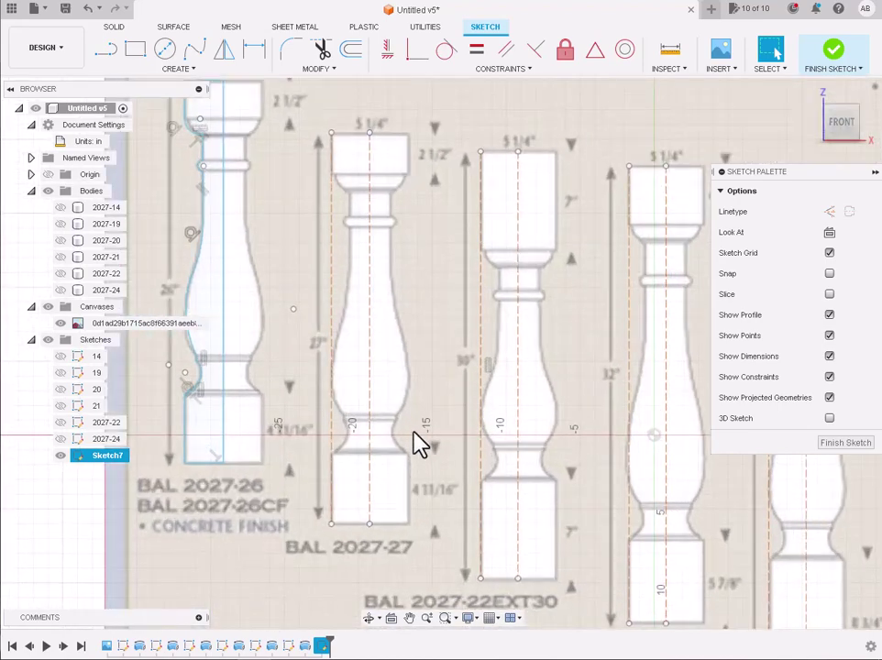
pyautogui.scroll(2, 404, 138)
pyautogui.scroll(2, 406, 138)
pyautogui.scroll(2, 339, 133)
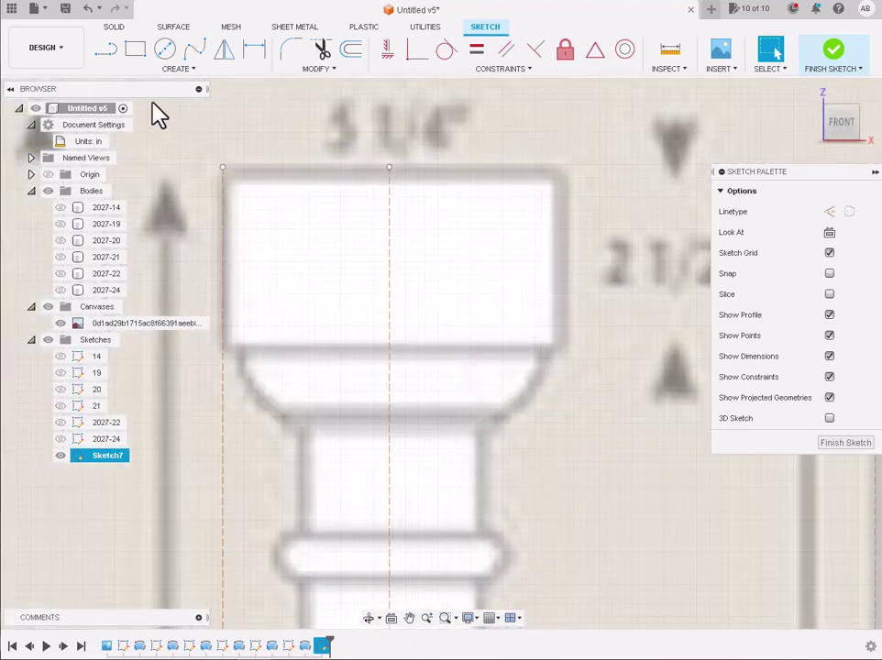
pyautogui.click(105, 48)
pyautogui.click(389, 168)
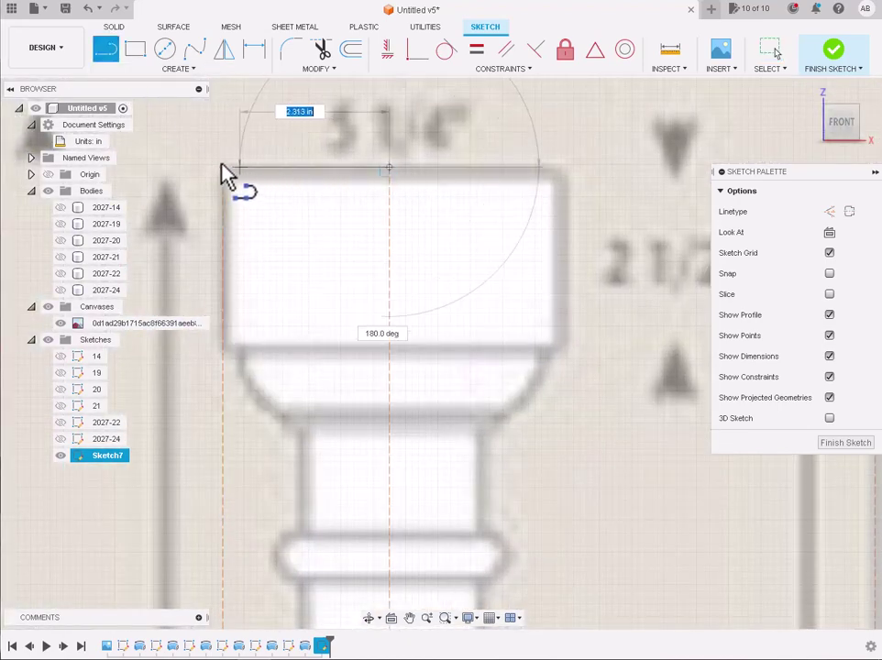
pyautogui.doubleClick(223, 168)
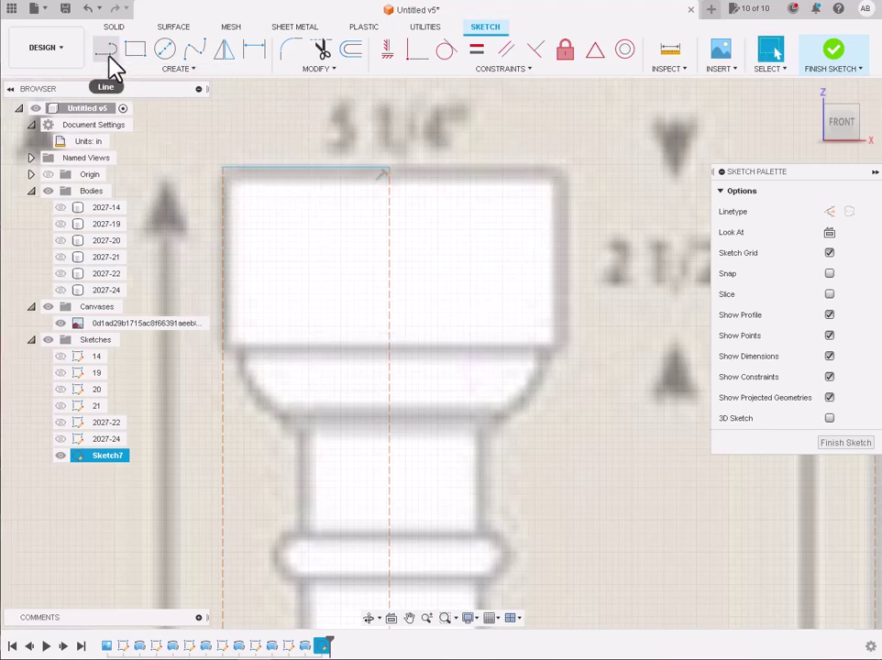
pyautogui.scroll(2, 248, 169)
pyautogui.moveTo(211, 174); pyautogui.dragTo(212, 458)
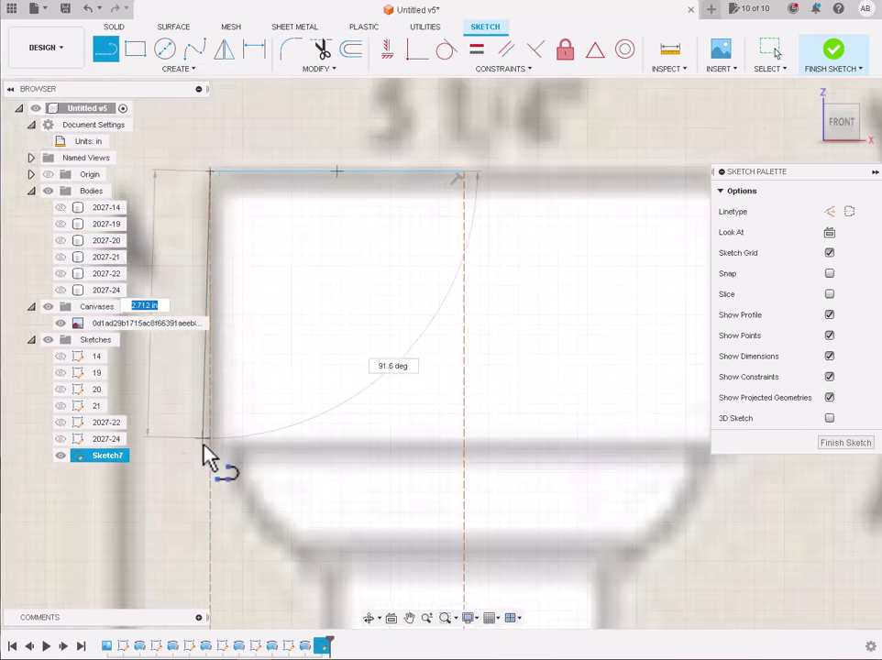
pyautogui.press('Escape')
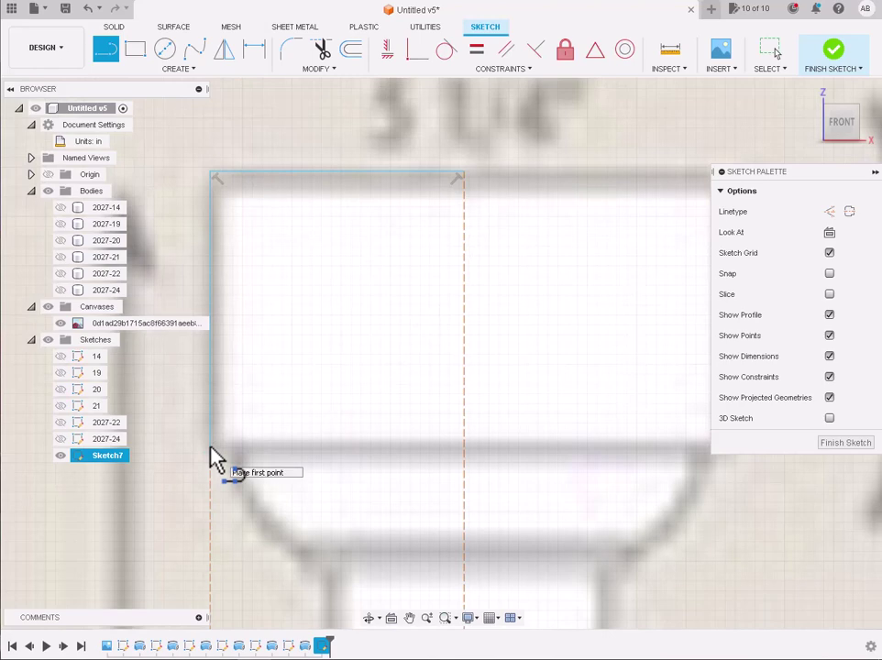
pyautogui.press('Escape')
# Step: Draw the short ledge line under the cap and a line down the neck's left edge
pyautogui.press('l')
pyautogui.scroll(-3, 394, 340)
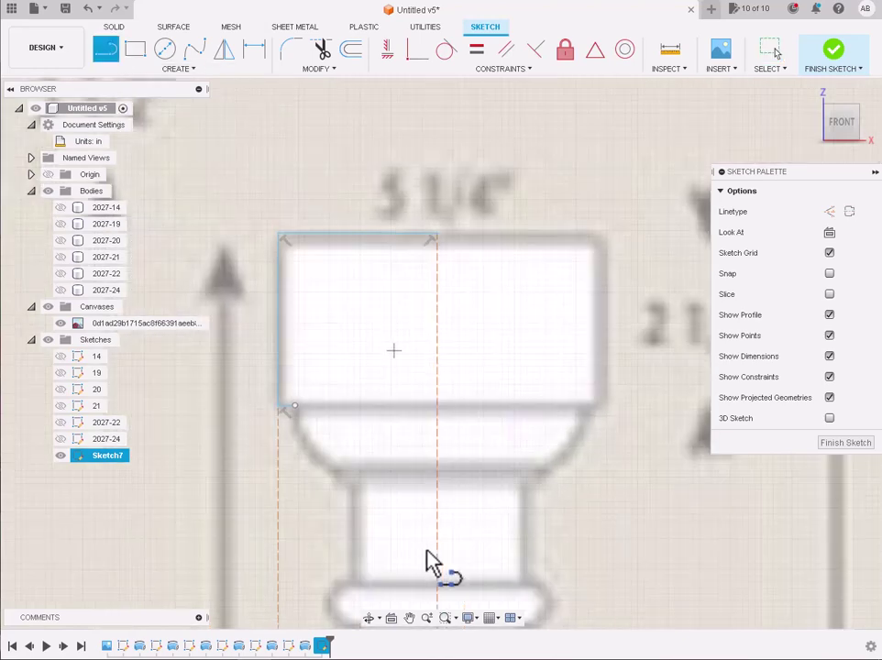
pyautogui.scroll(3, 430, 561)
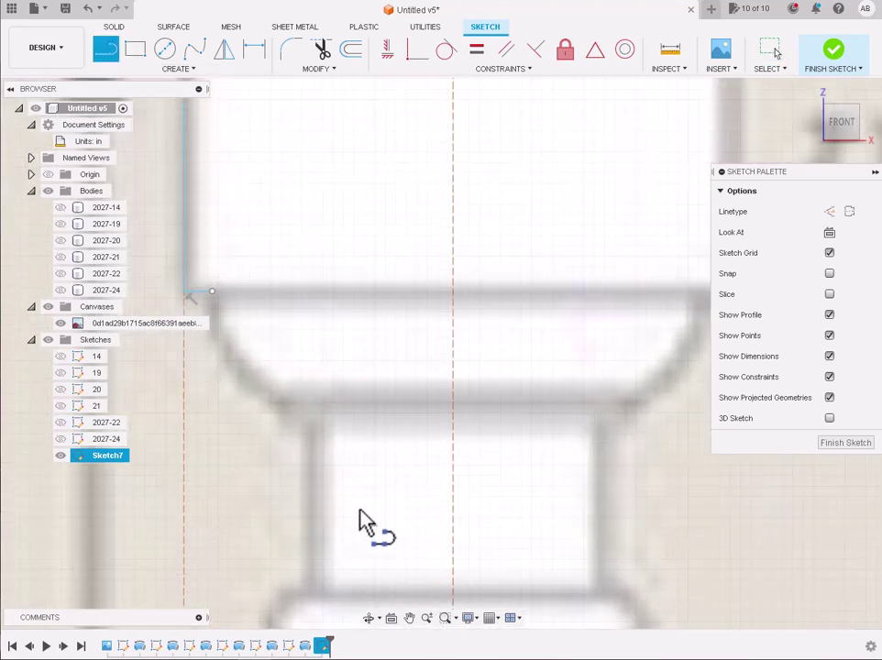
pyautogui.click(280, 403)
pyautogui.click(312, 403)
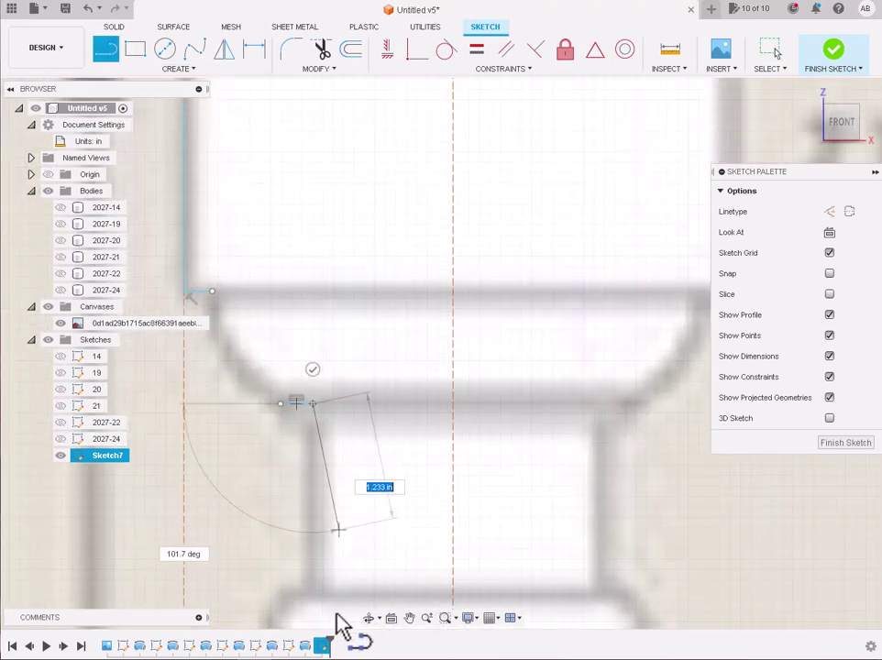
pyautogui.click(313, 592)
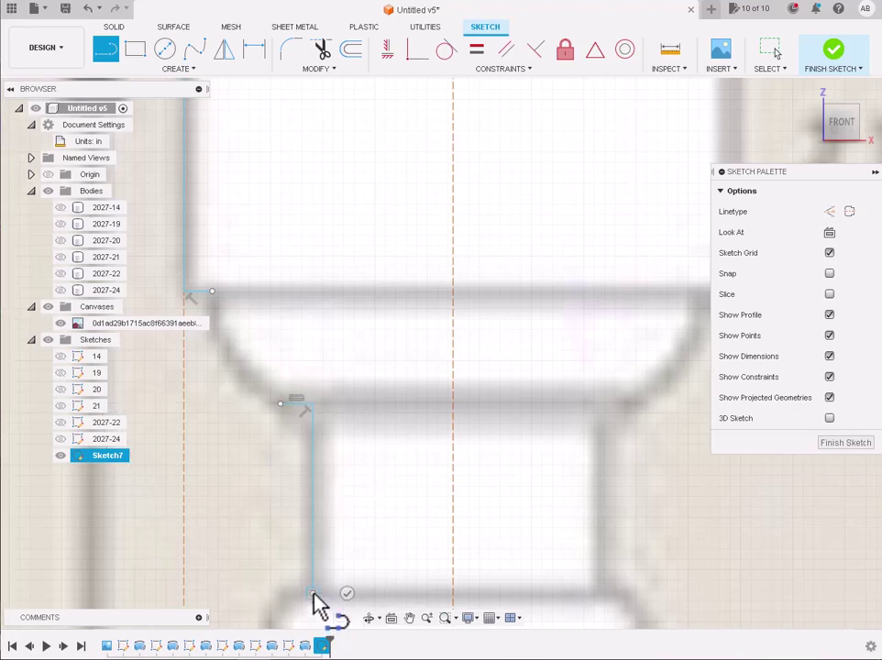
pyautogui.scroll(-3, 314, 606)
pyautogui.scroll(-3, 315, 609)
pyautogui.scroll(-2, 316, 613)
pyautogui.scroll(-2, 317, 618)
pyautogui.press('Escape')
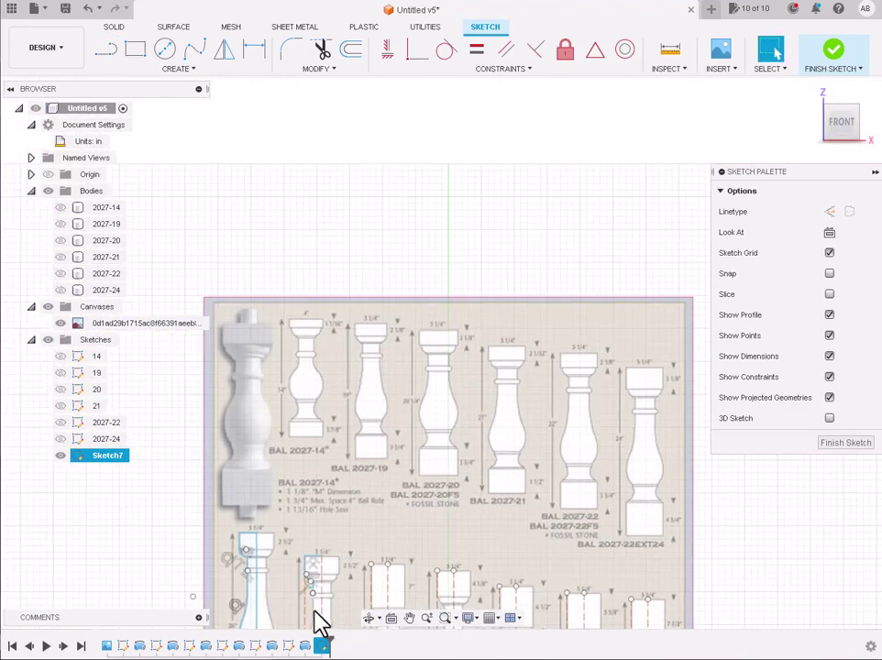
# Step: Add a vertical line from just below the neck ring further down the neck's edge
pyautogui.scroll(2, 317, 616)
pyautogui.scroll(-1, 316, 612)
pyautogui.scroll(-2, 317, 624)
pyautogui.scroll(4, 319, 631)
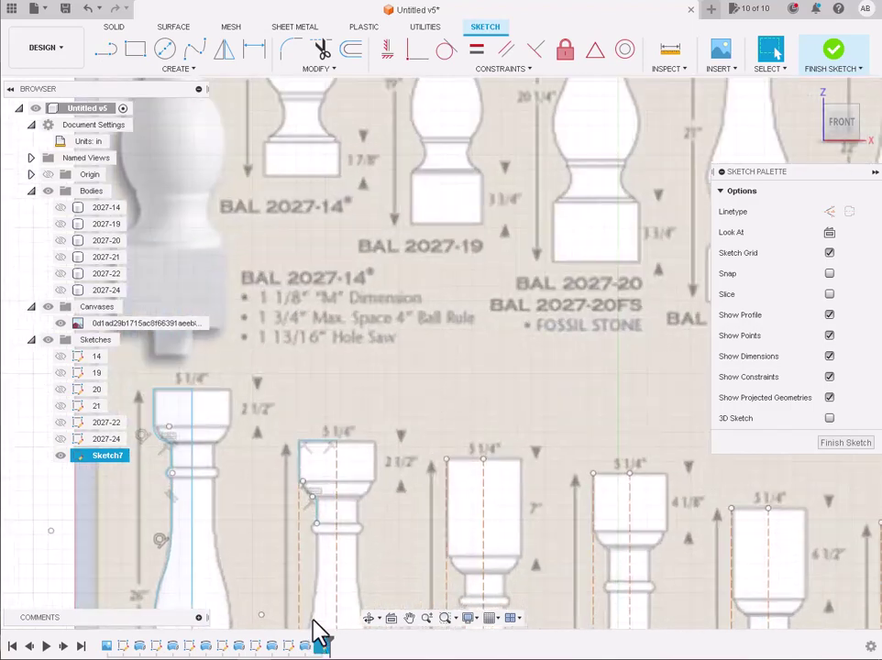
pyautogui.scroll(2, 315, 632)
pyautogui.scroll(1, 339, 578)
pyautogui.scroll(2, 339, 531)
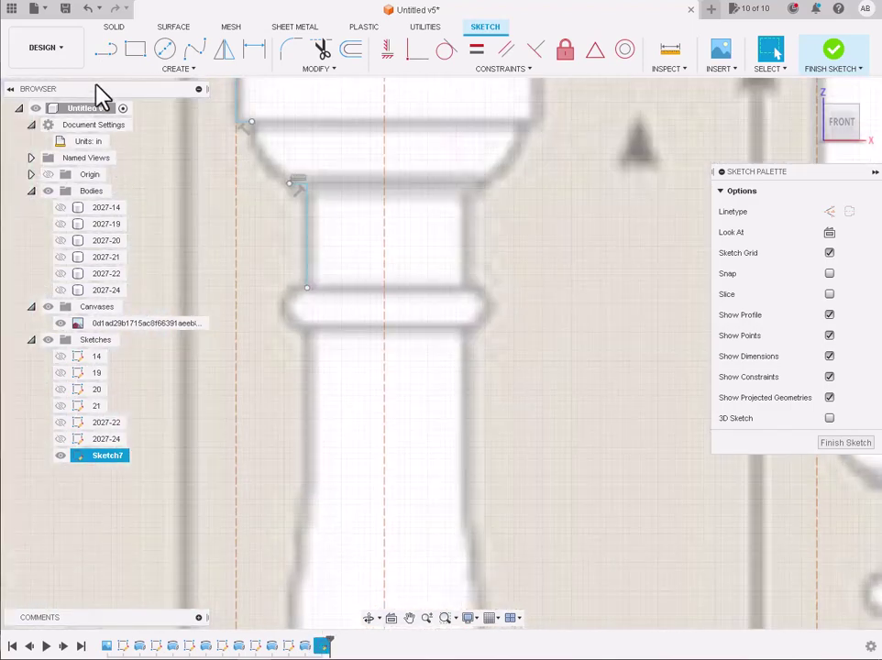
pyautogui.click(105, 48)
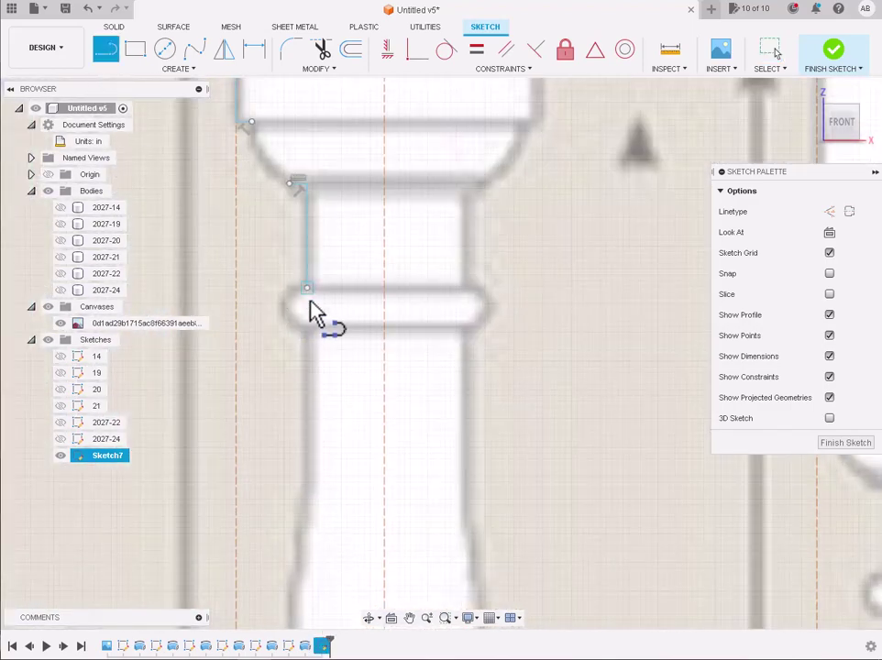
pyautogui.click(308, 334)
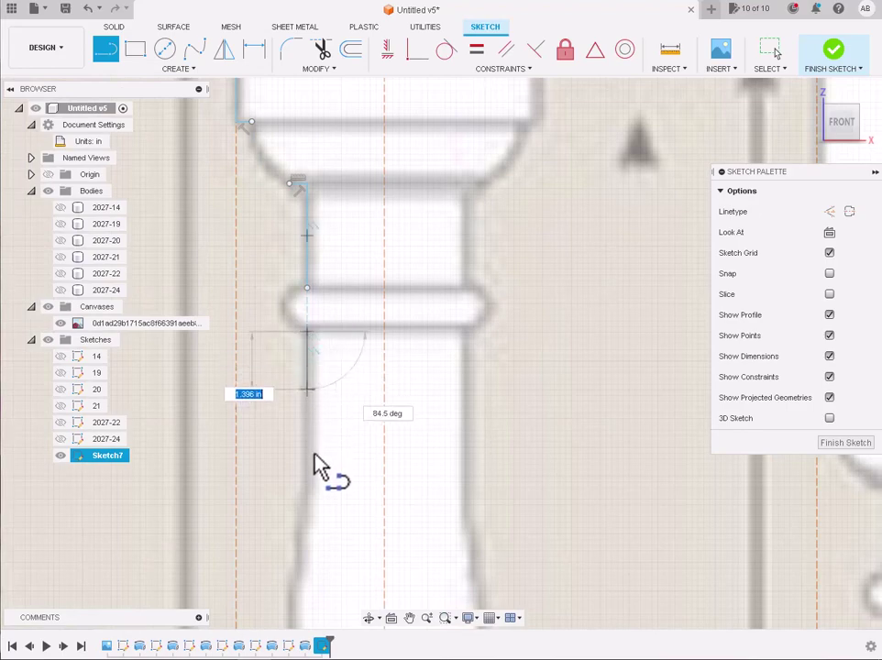
pyautogui.click(308, 500)
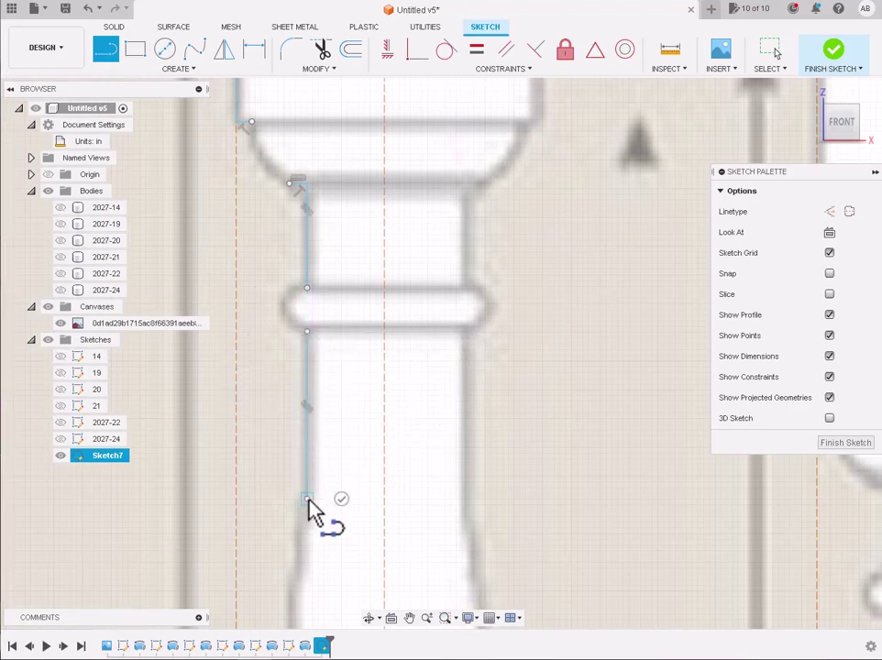
pyautogui.press('Escape')
# Step: Draw a short vertical line down the left edge of BAL 2027-27's neck ring
pyautogui.scroll(-3, 309, 513)
pyautogui.scroll(-3, 309, 514)
pyautogui.scroll(-3, 309, 514)
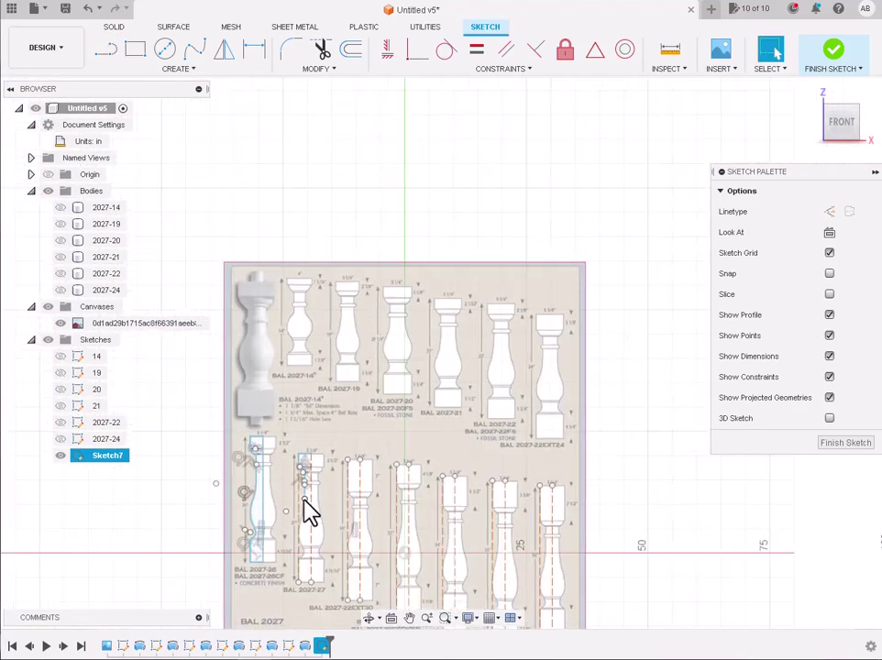
pyautogui.scroll(3, 295, 591)
pyautogui.scroll(3, 331, 557)
pyautogui.scroll(3, 286, 598)
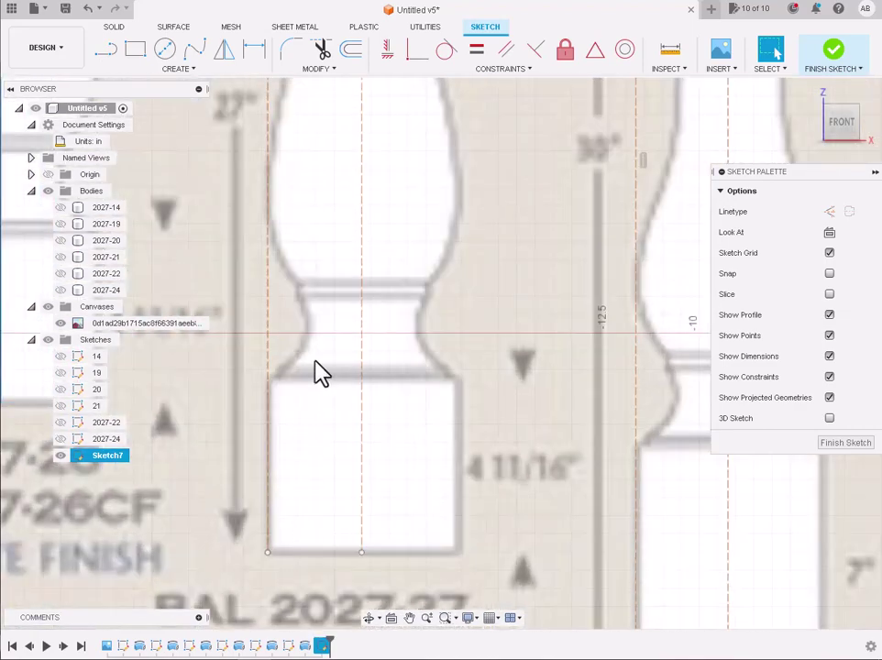
pyautogui.scroll(1, 316, 372)
pyautogui.scroll(2, 307, 559)
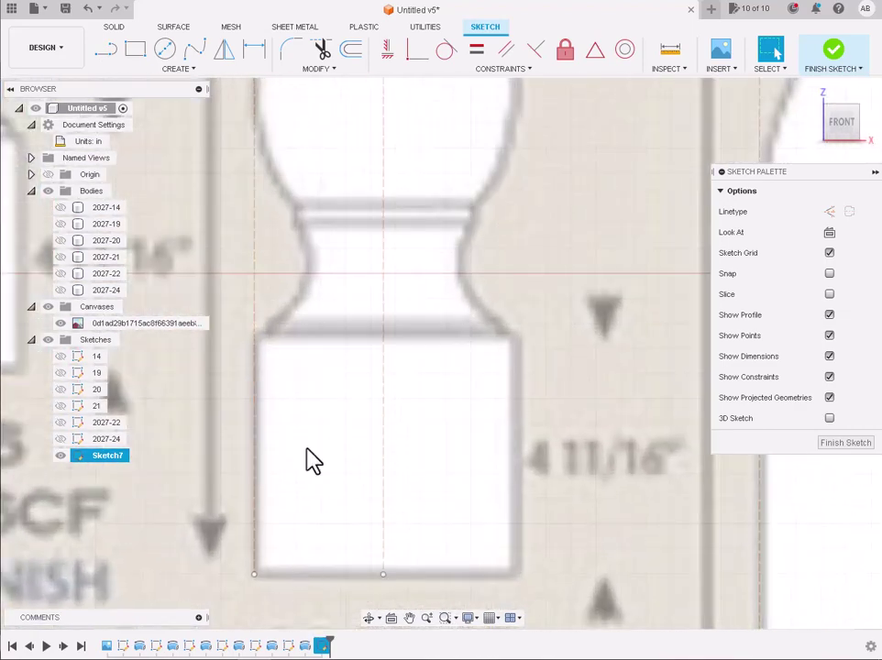
pyautogui.click(103, 52)
pyautogui.scroll(2, 299, 216)
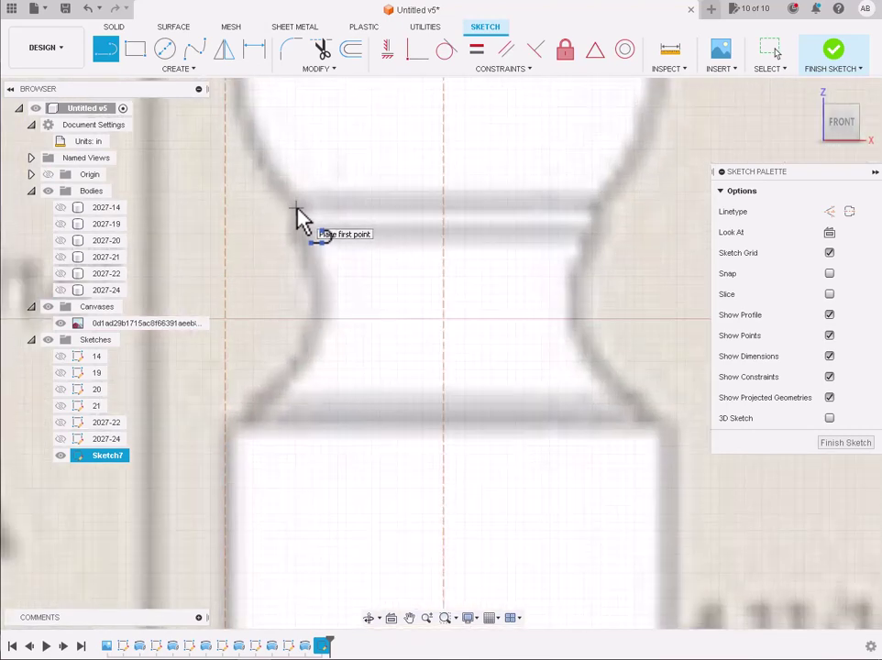
pyautogui.click(295, 218)
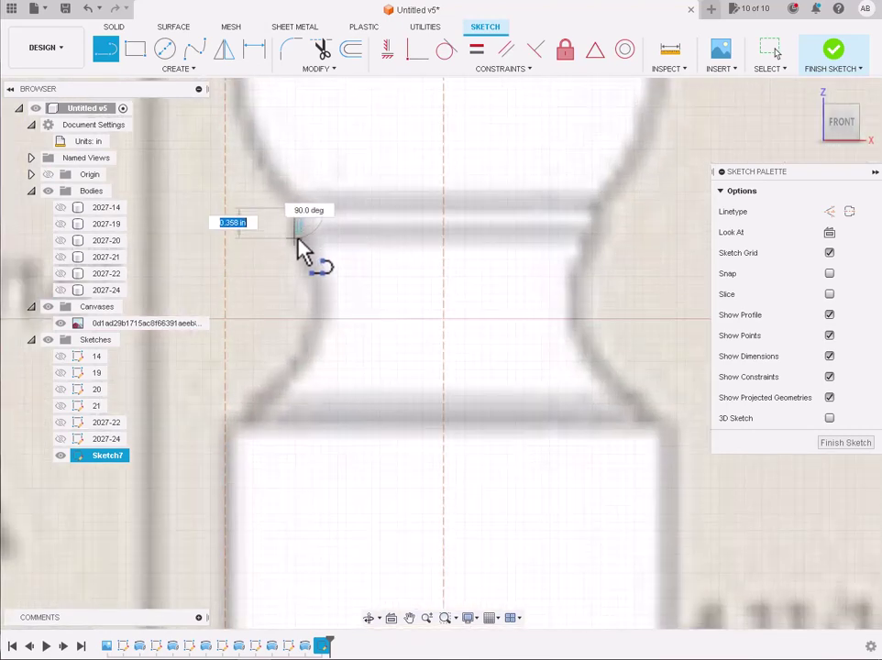
pyautogui.click(303, 238)
pyautogui.press('Escape')
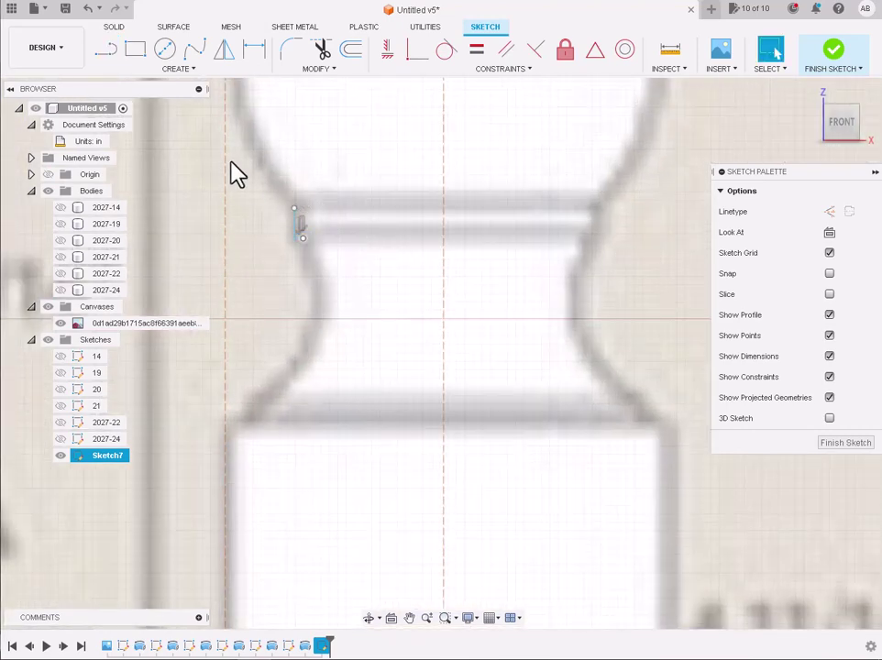
# Step: Draw the short diagonal from the neck curve's bottom to the base's top corner
pyautogui.press('l')
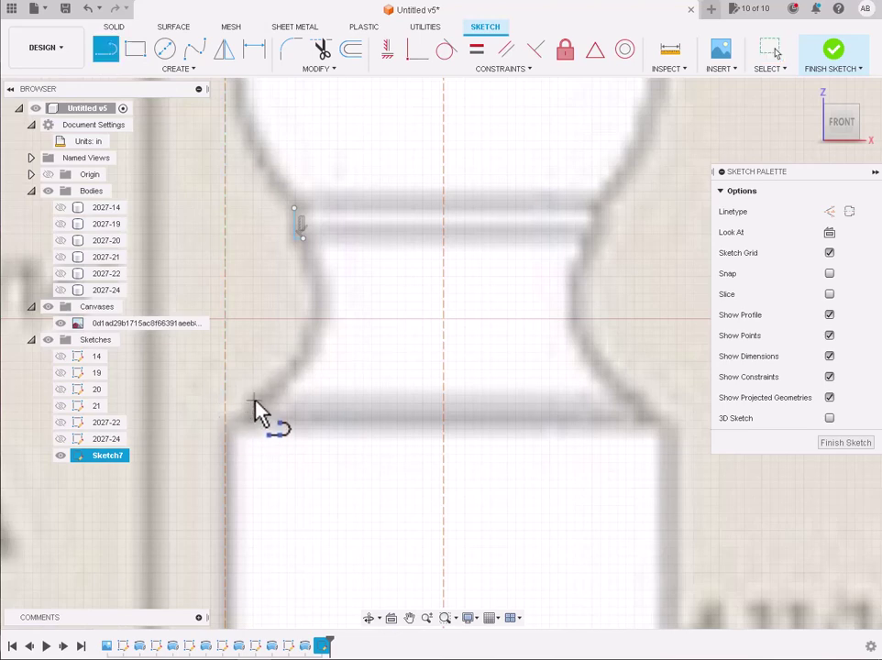
pyautogui.click(254, 403)
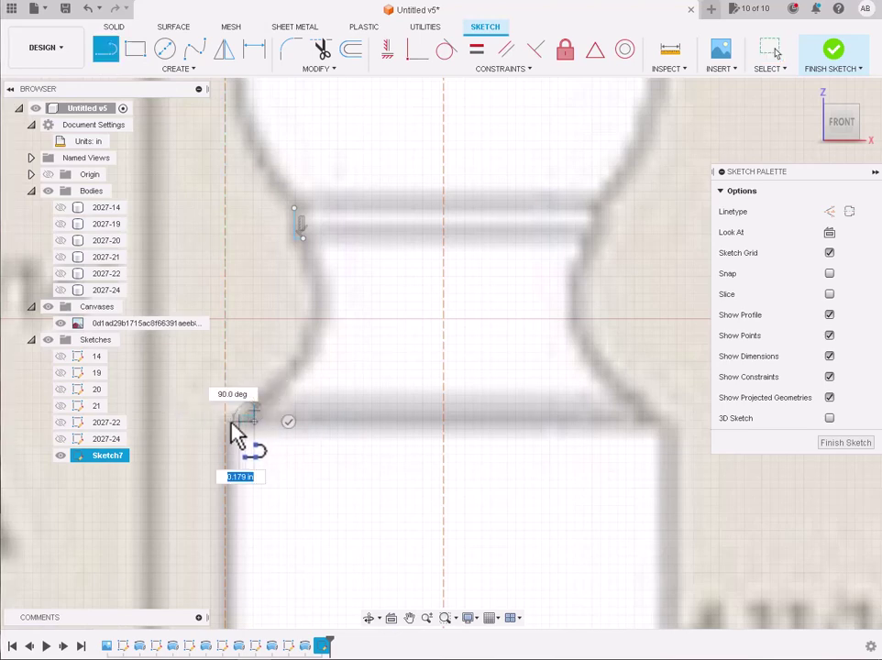
pyautogui.click(229, 418)
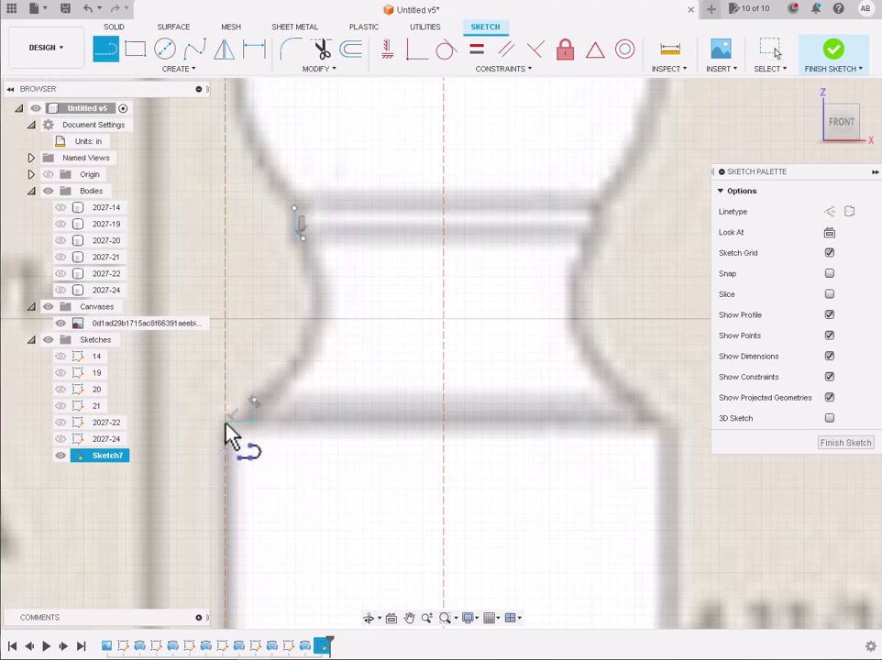
pyautogui.click(108, 55)
pyautogui.scroll(-4, 226, 425)
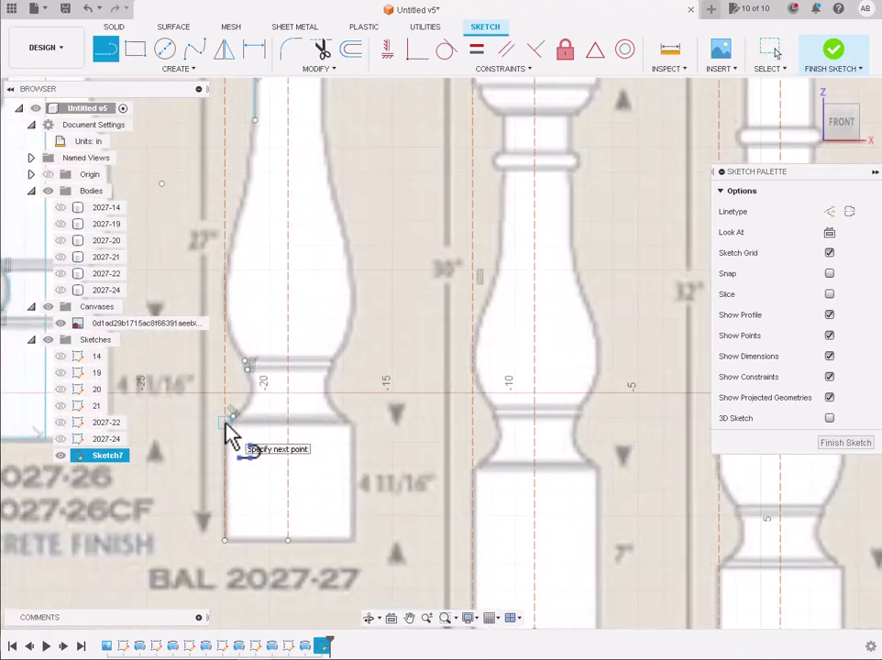
pyautogui.scroll(3, 229, 431)
pyautogui.scroll(1, 226, 541)
# Step: Trace the base's left edge and its bottom edge back to the centre line
pyautogui.click(227, 548)
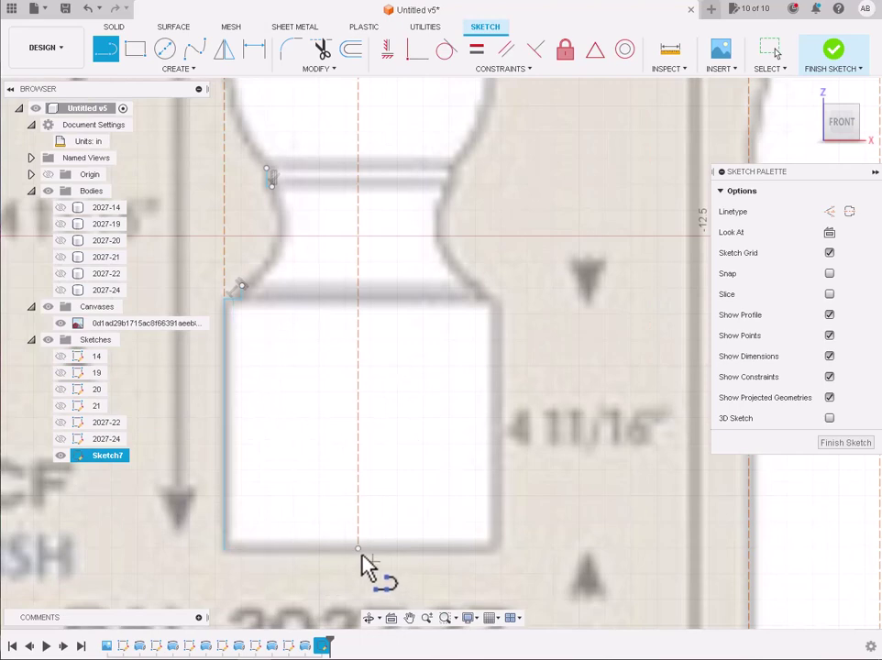
pyautogui.click(359, 549)
pyautogui.click(228, 549)
pyautogui.press('Escape')
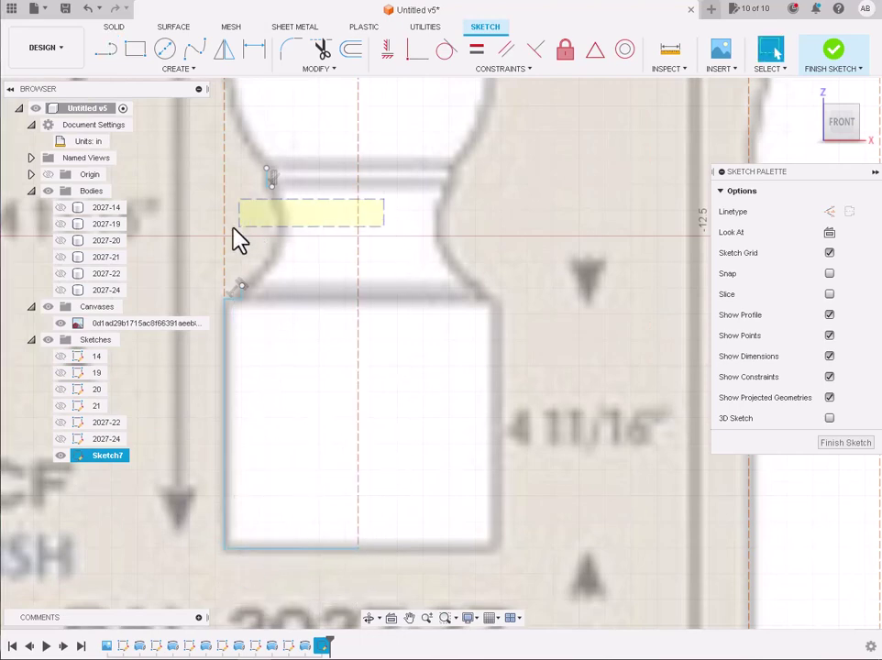
# Step: Draw a vertical centre line from the baluster's top down to its bottom
pyautogui.scroll(-3, 206, 234)
pyautogui.scroll(-3, 209, 241)
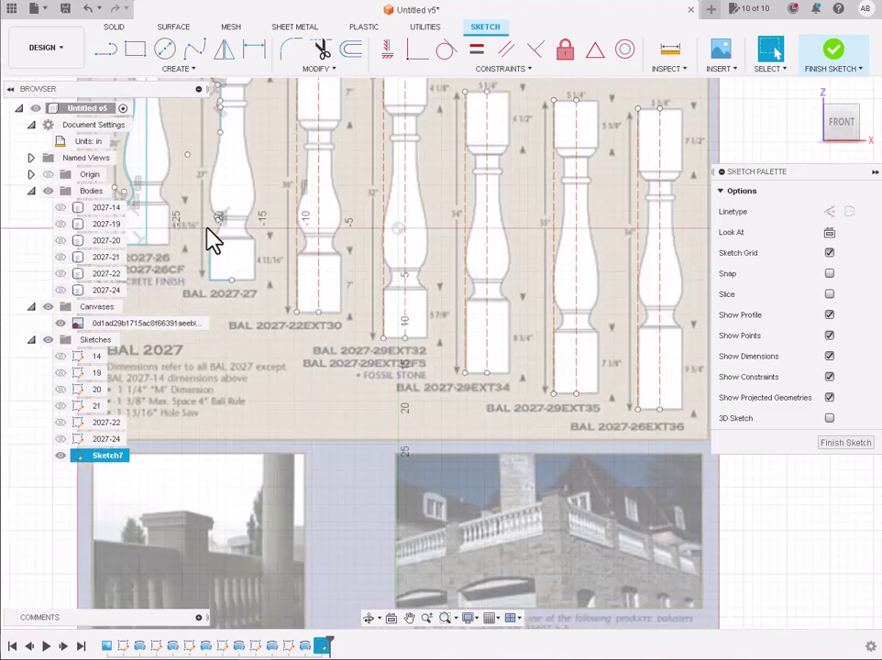
pyautogui.scroll(-2, 210, 241)
pyautogui.scroll(2, 189, 173)
pyautogui.scroll(2, 202, 174)
pyautogui.scroll(2, 201, 174)
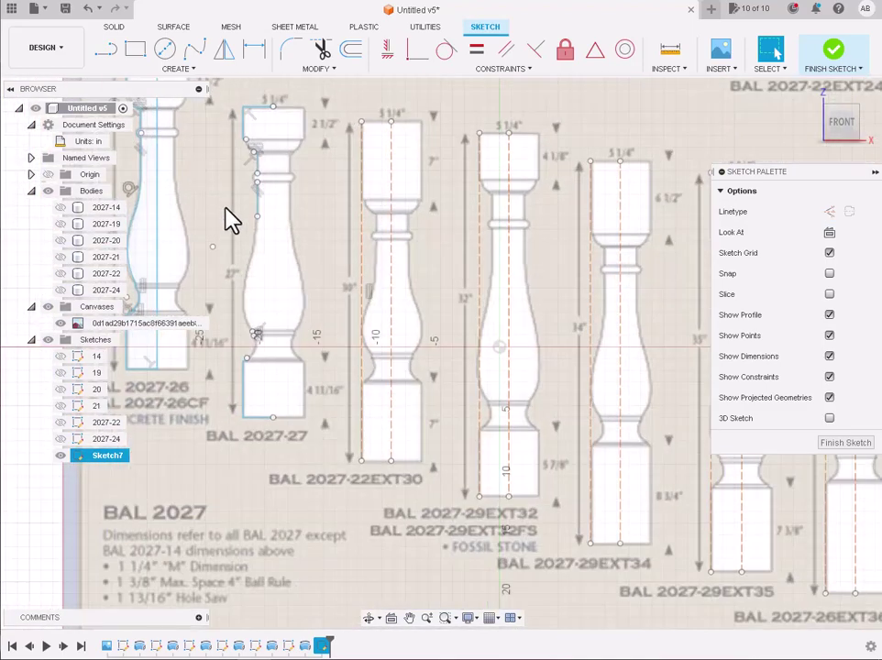
pyautogui.scroll(3, 226, 216)
pyautogui.click(105, 50)
pyautogui.scroll(-2, 307, 142)
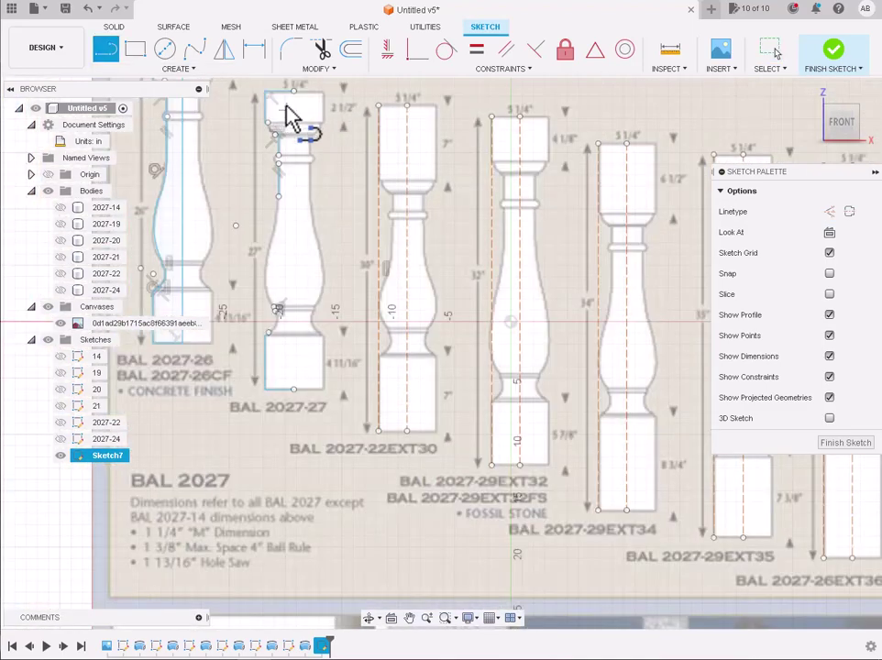
pyautogui.click(291, 88)
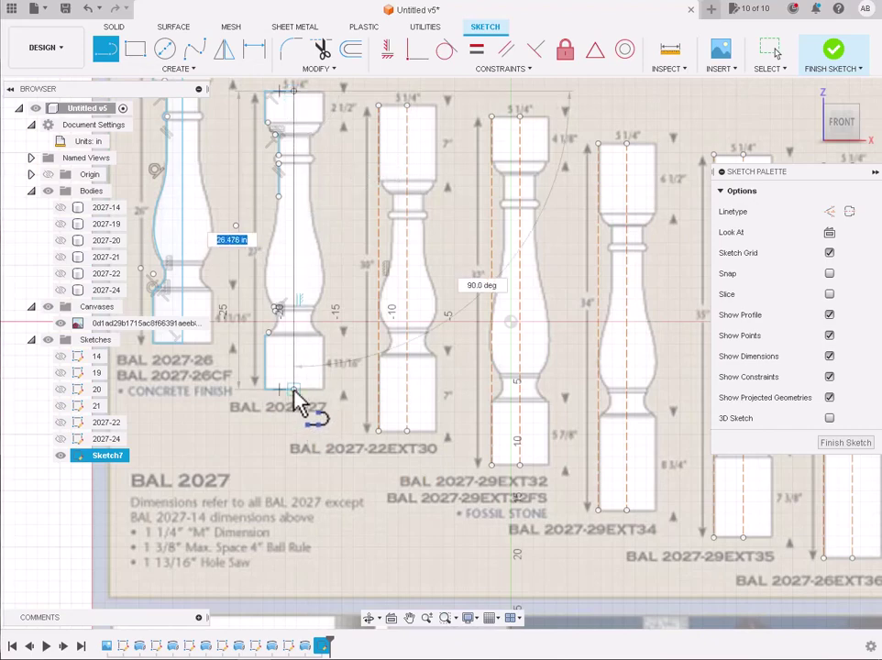
pyautogui.click(293, 390)
pyautogui.press('Escape')
# Step: Begin a three-point arc by fixing an endpoint on the baluster's profile
pyautogui.scroll(3, 249, 126)
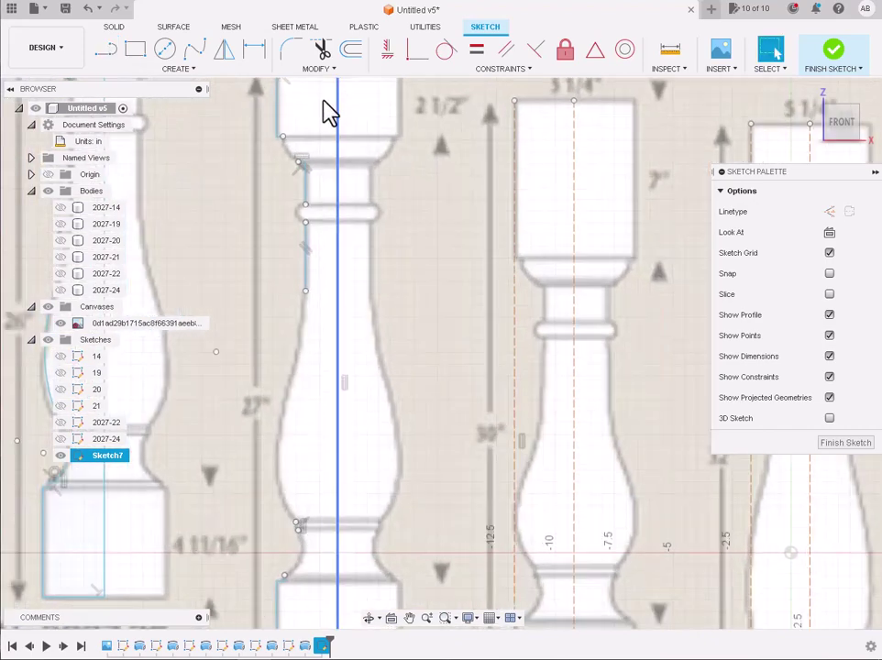
pyautogui.scroll(3, 329, 111)
pyautogui.scroll(2, 306, 122)
pyautogui.click(128, 69)
pyautogui.moveTo(113, 129)
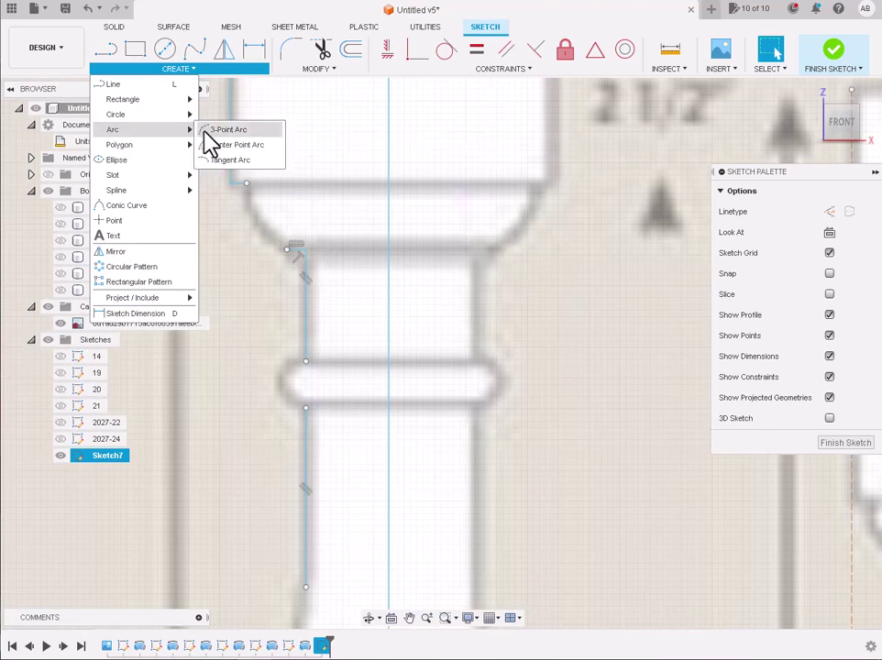
pyautogui.click(207, 130)
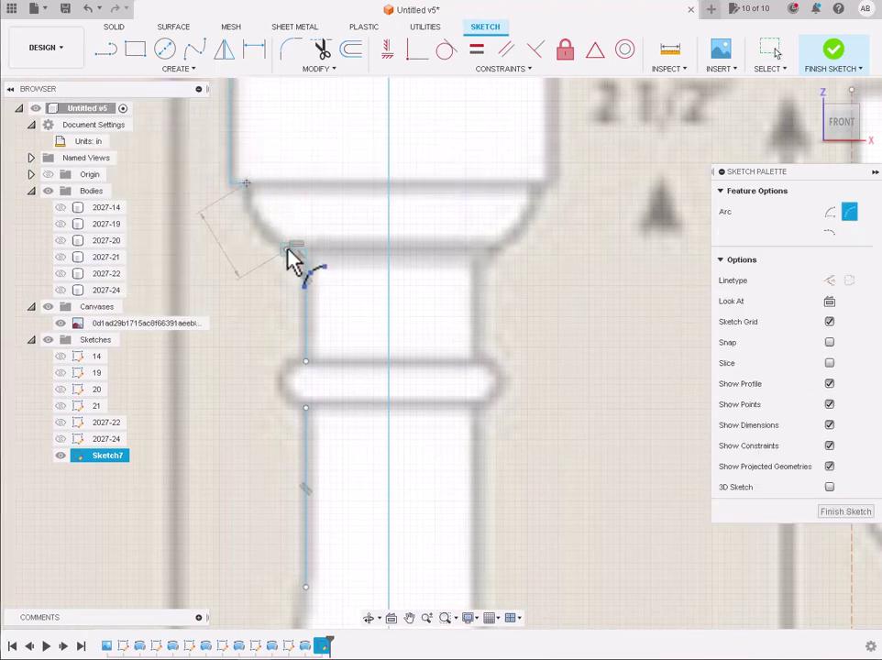
pyautogui.scroll(2, 291, 256)
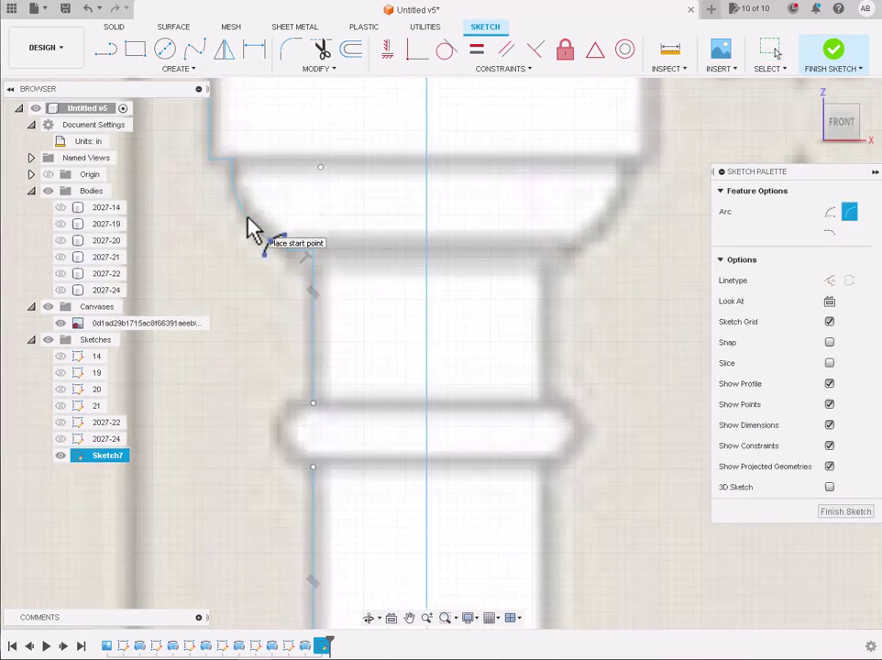
pyautogui.scroll(-2, 265, 243)
pyautogui.scroll(-1, 255, 254)
pyautogui.scroll(2, 266, 284)
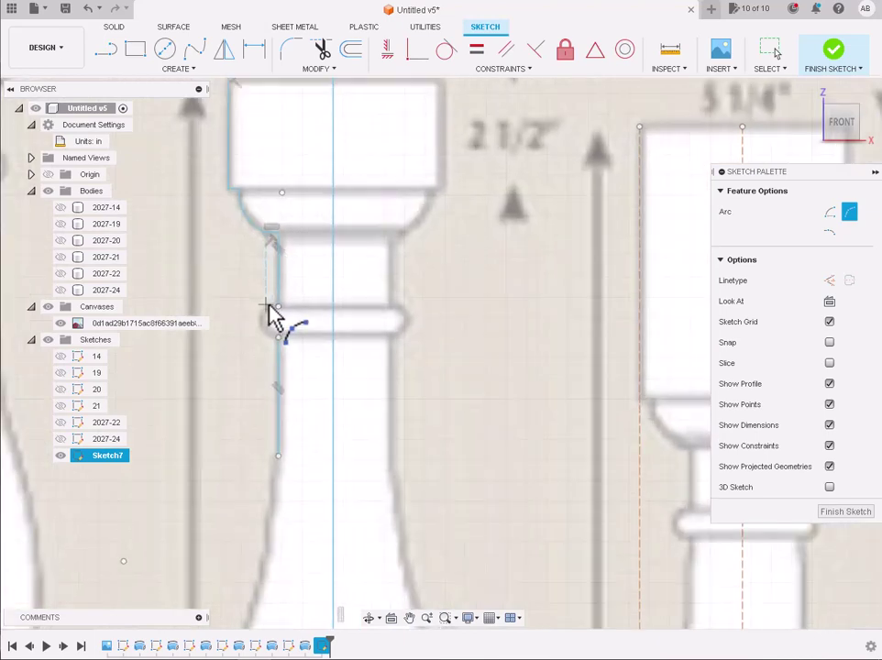
pyautogui.scroll(2, 269, 307)
pyautogui.click(280, 374)
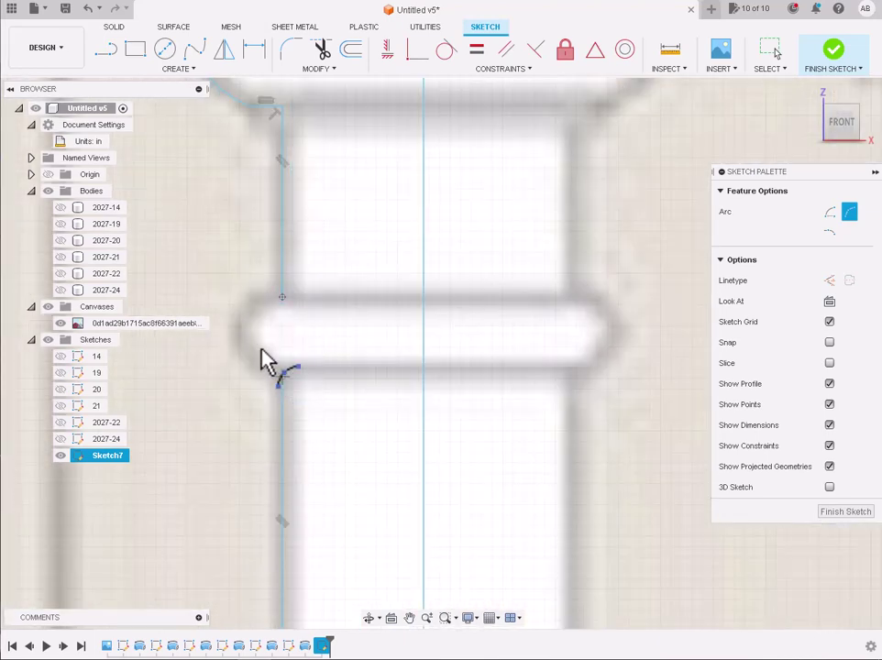
pyautogui.scroll(-1, 241, 344)
pyautogui.scroll(-2, 242, 339)
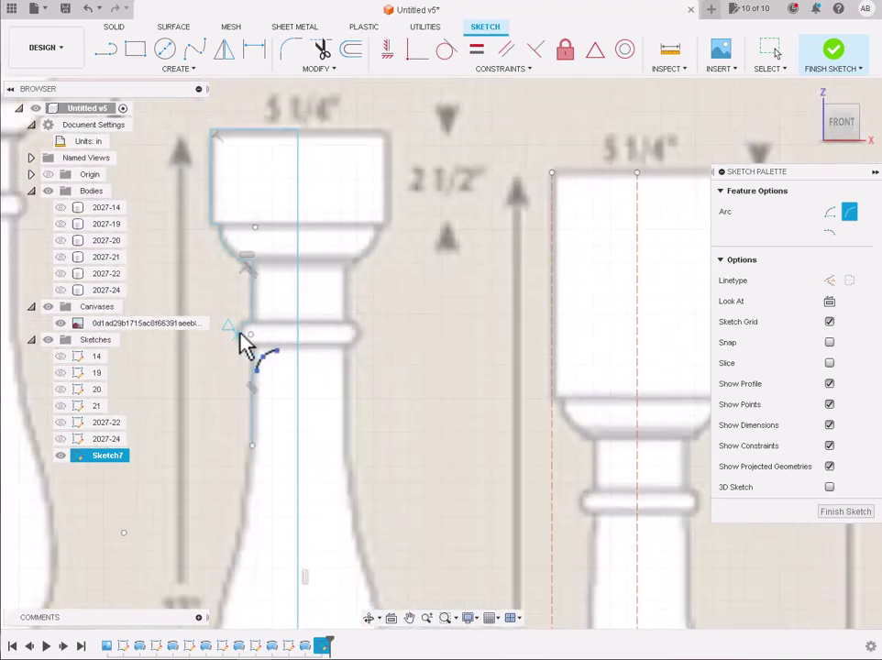
pyautogui.scroll(-2, 242, 339)
pyautogui.scroll(2, 233, 577)
pyautogui.scroll(2, 267, 586)
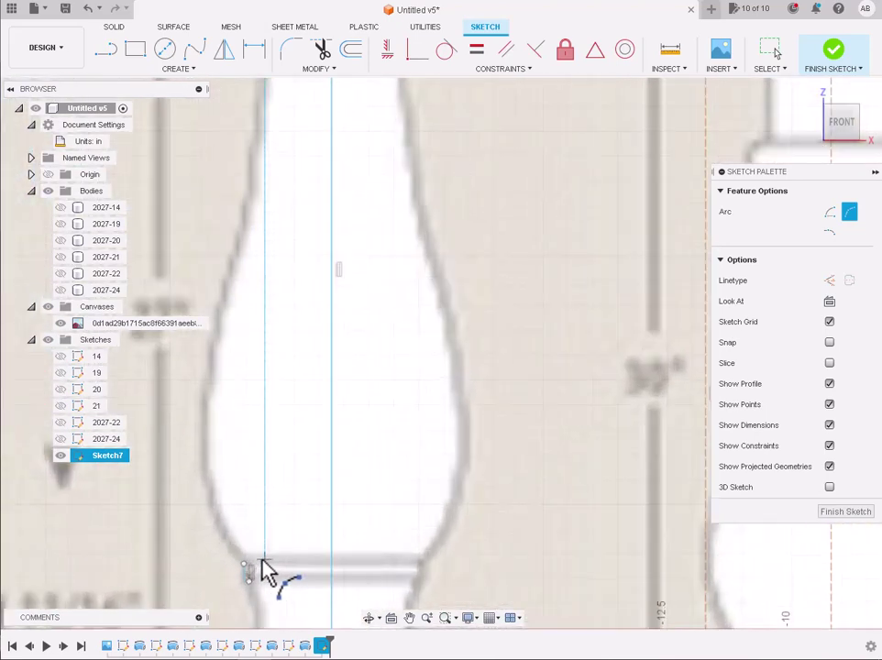
pyautogui.scroll(-1, 284, 367)
# Step: Trace the upper bulb outline with arcs down to the bottom of the bulb
pyautogui.click(271, 122)
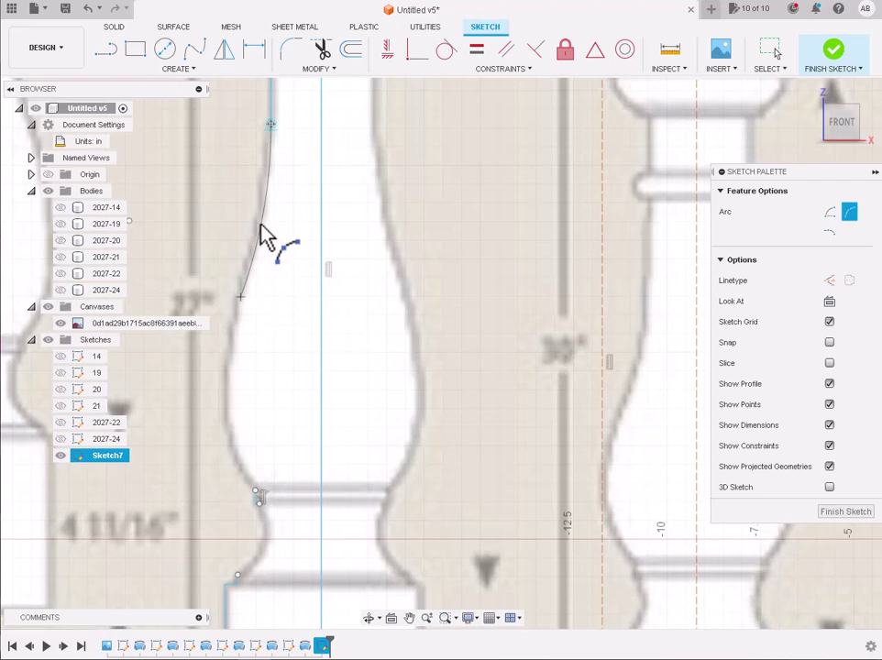
pyautogui.click(261, 235)
pyautogui.click(241, 297)
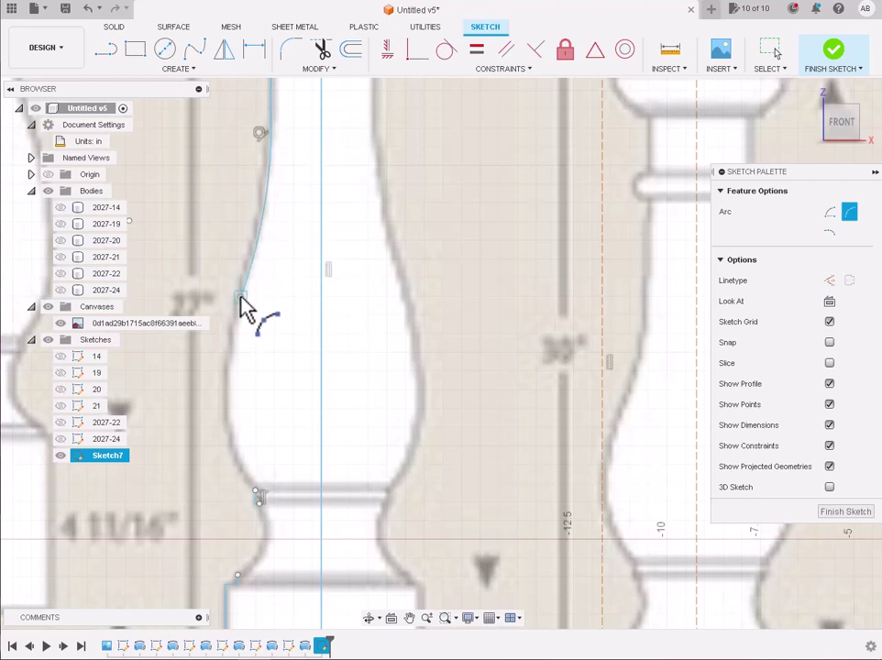
pyautogui.click(255, 491)
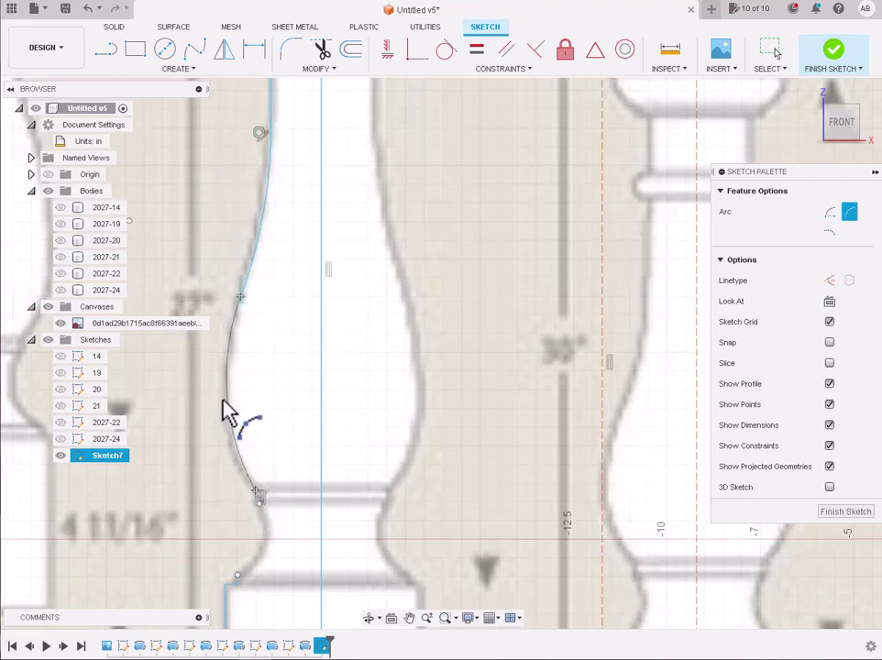
pyautogui.scroll(-5, 231, 476)
pyautogui.scroll(3, 240, 532)
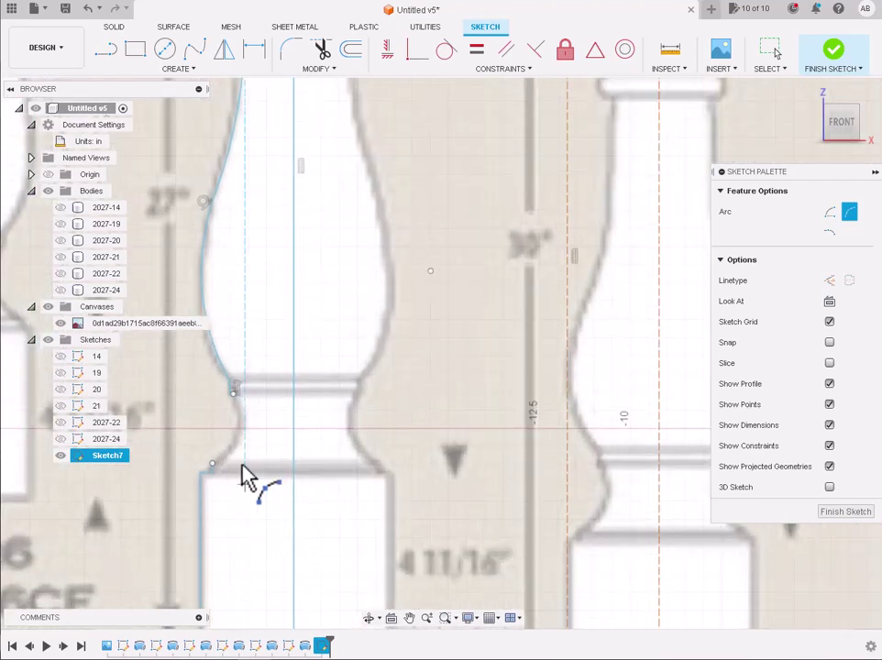
pyautogui.scroll(2, 243, 463)
pyautogui.scroll(2, 234, 403)
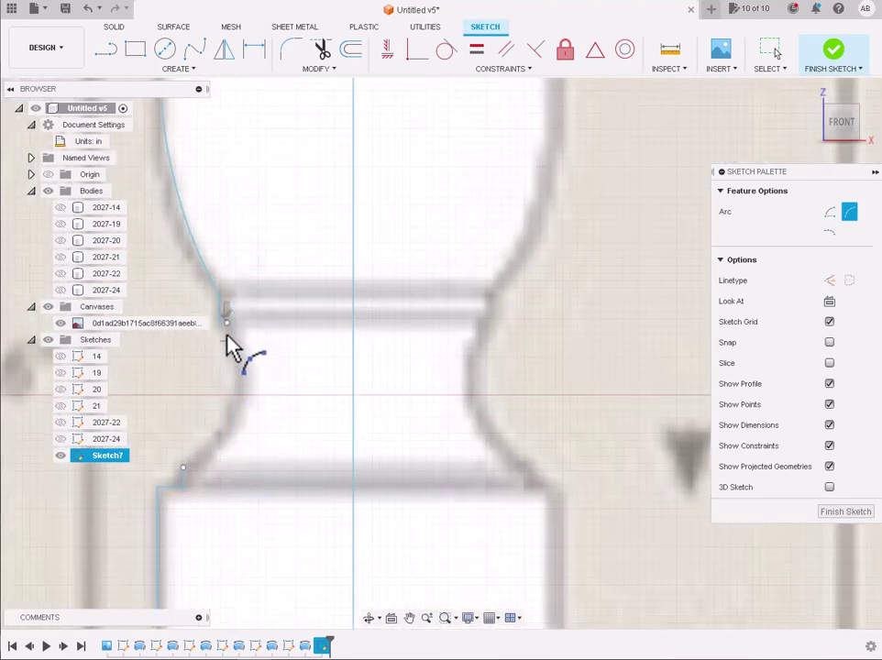
# Step: Arc along the lower bulb and neck cove down to the base corner
pyautogui.click(245, 380)
pyautogui.click(234, 420)
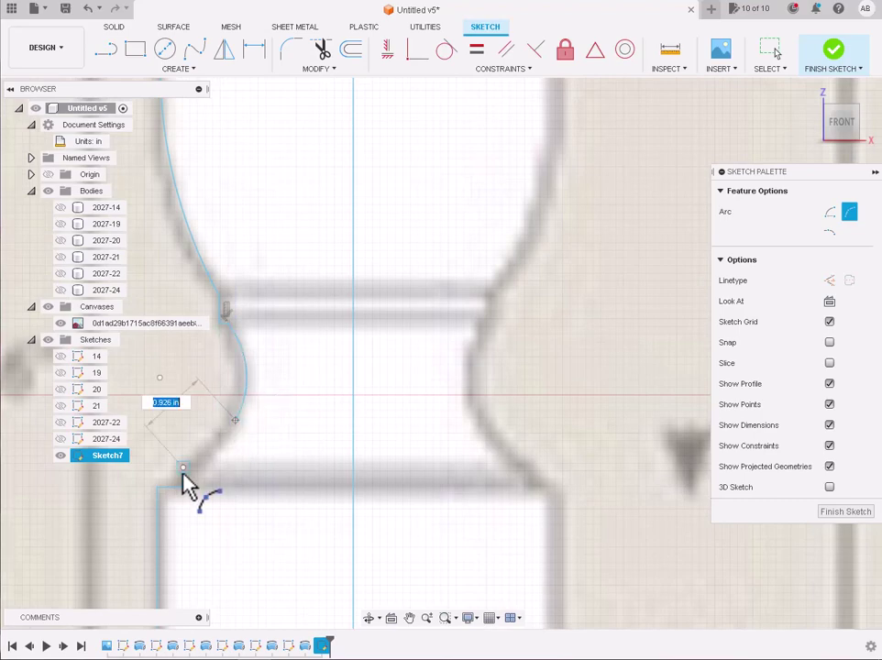
pyautogui.click(184, 467)
pyautogui.click(217, 463)
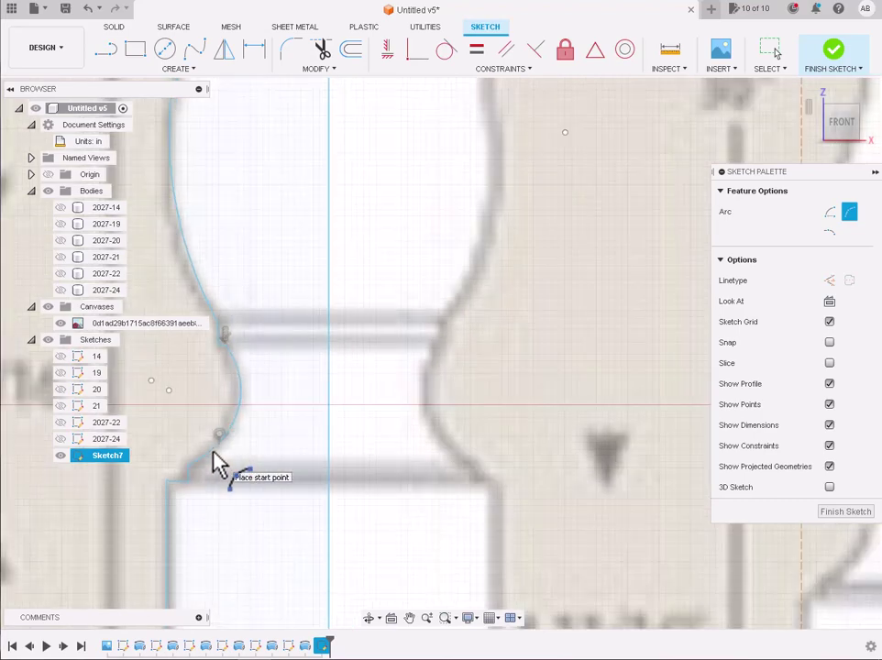
pyautogui.scroll(-5, 216, 462)
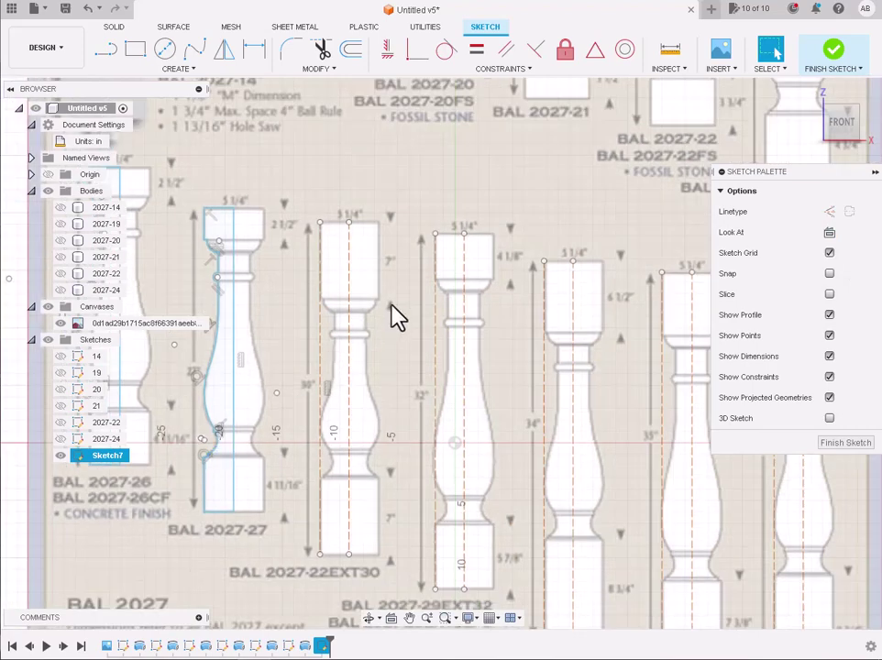
# Step: Draw the next baluster's top edge from the centre to the block's top-left corner
pyautogui.scroll(2, 367, 212)
pyautogui.scroll(3, 365, 218)
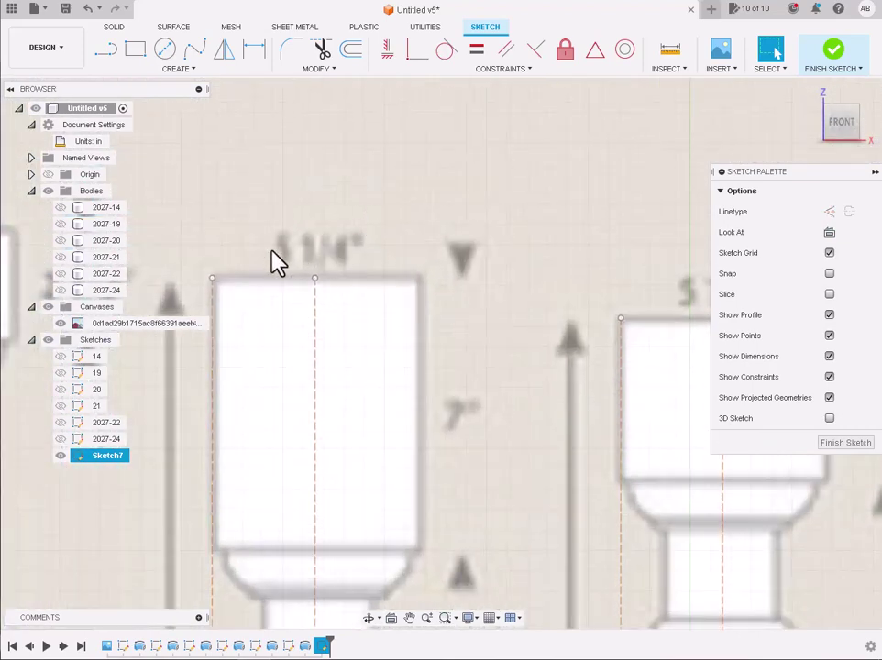
pyautogui.click(106, 48)
pyautogui.scroll(2, 293, 234)
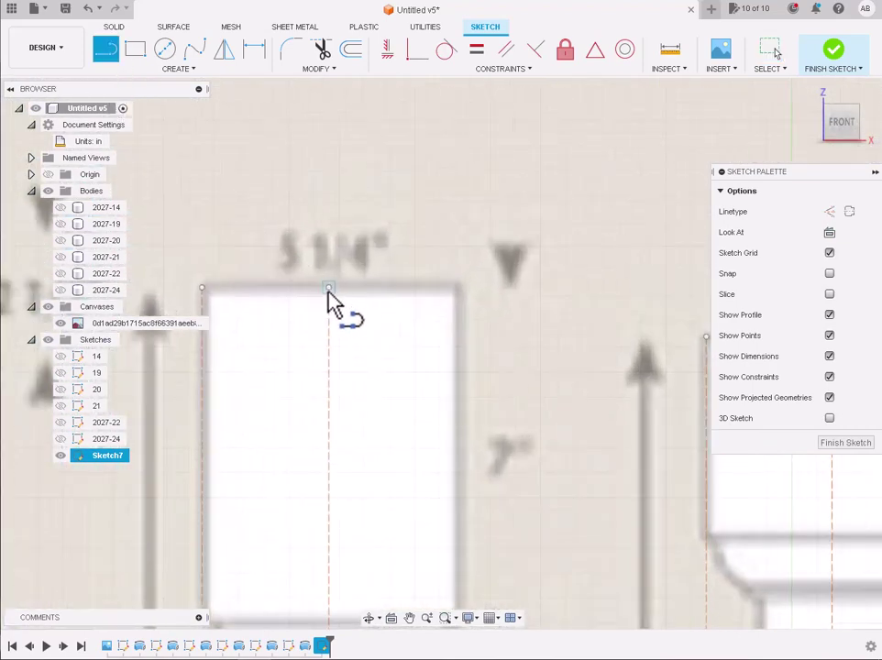
pyautogui.click(329, 288)
pyautogui.click(203, 289)
pyautogui.press('Escape')
# Step: Run a line down the top block's left edge, plus a short segment below its corner
pyautogui.scroll(-2, 203, 300)
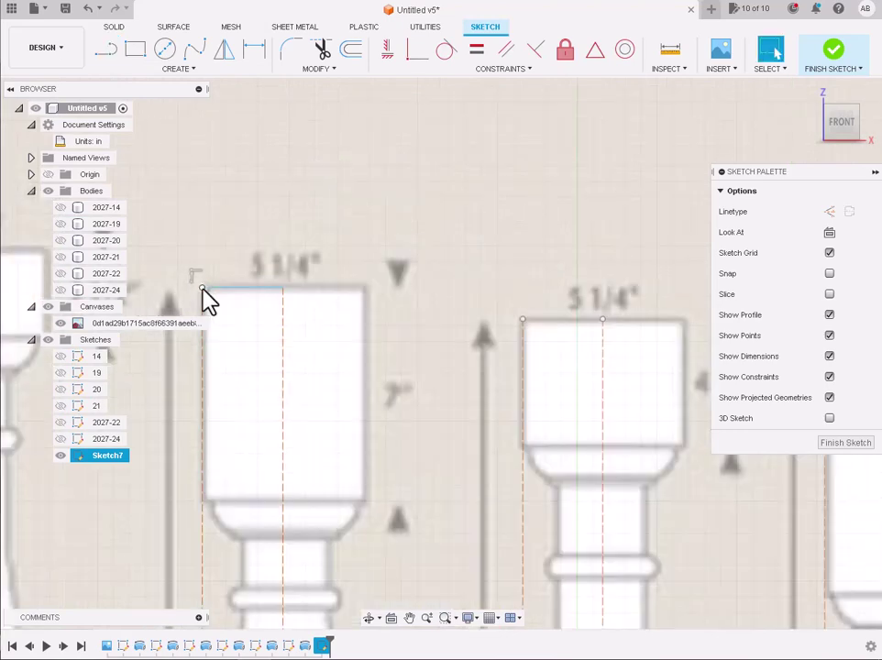
pyautogui.scroll(-1, 203, 300)
pyautogui.scroll(-1, 153, 300)
pyautogui.scroll(3, 155, 302)
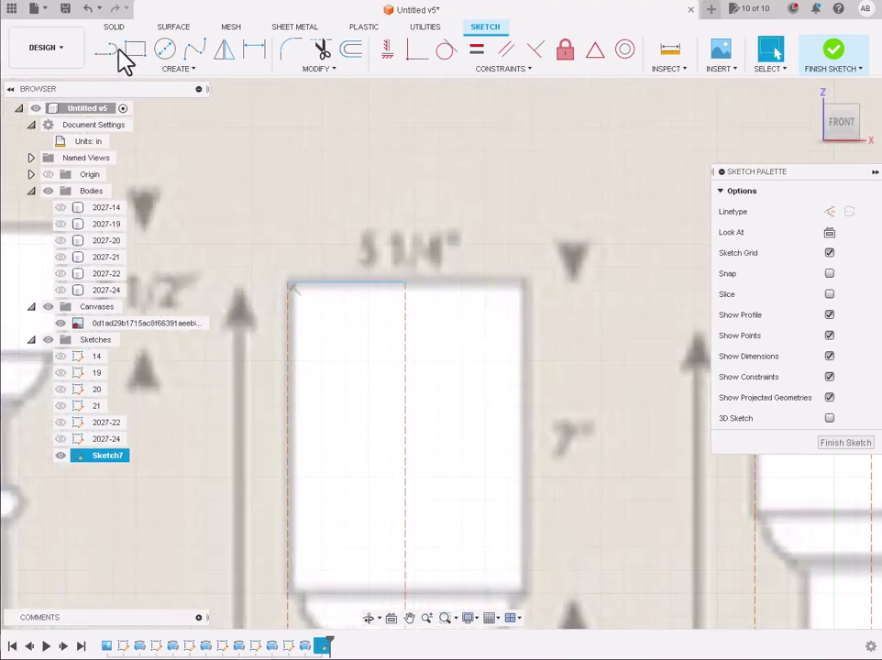
pyautogui.click(106, 49)
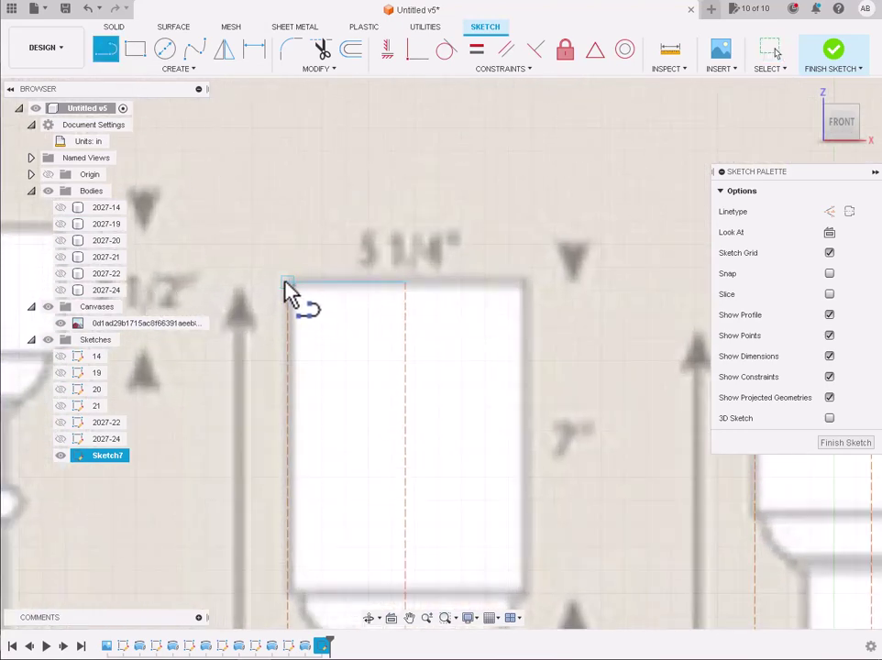
pyautogui.click(287, 284)
pyautogui.click(291, 602)
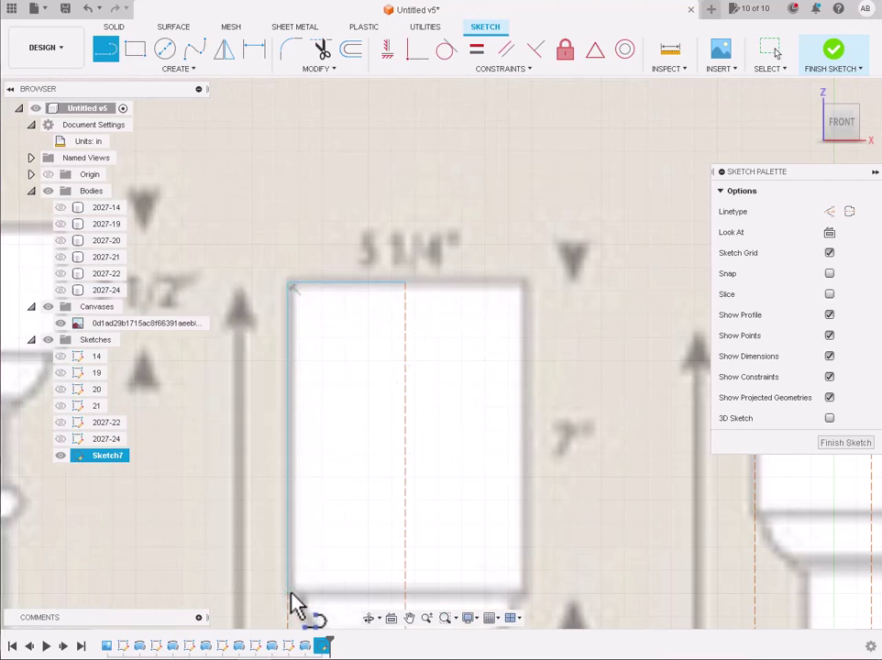
pyautogui.scroll(-2, 291, 602)
pyautogui.scroll(2, 298, 605)
pyautogui.scroll(2, 295, 605)
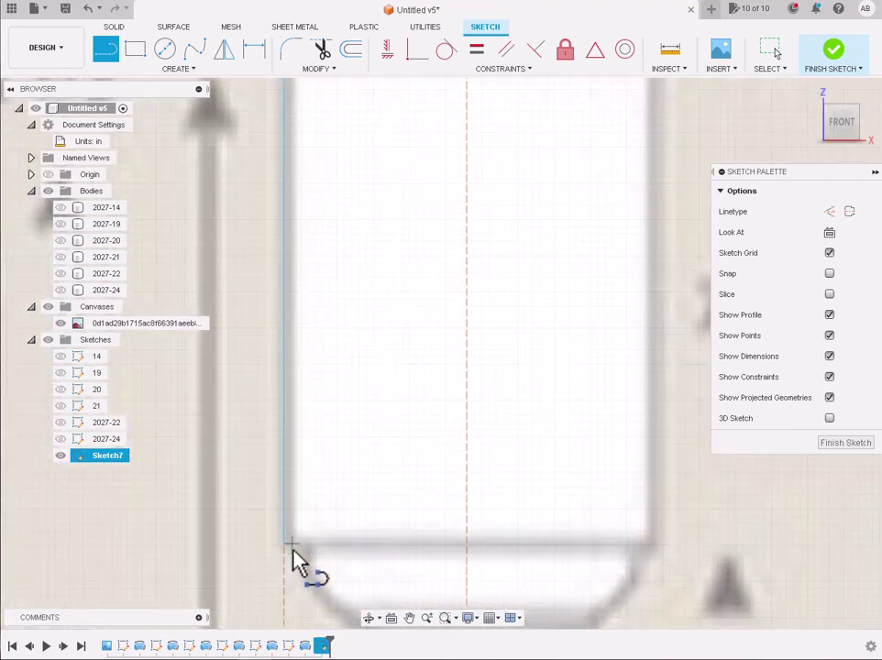
pyautogui.click(308, 554)
pyautogui.scroll(-2, 308, 554)
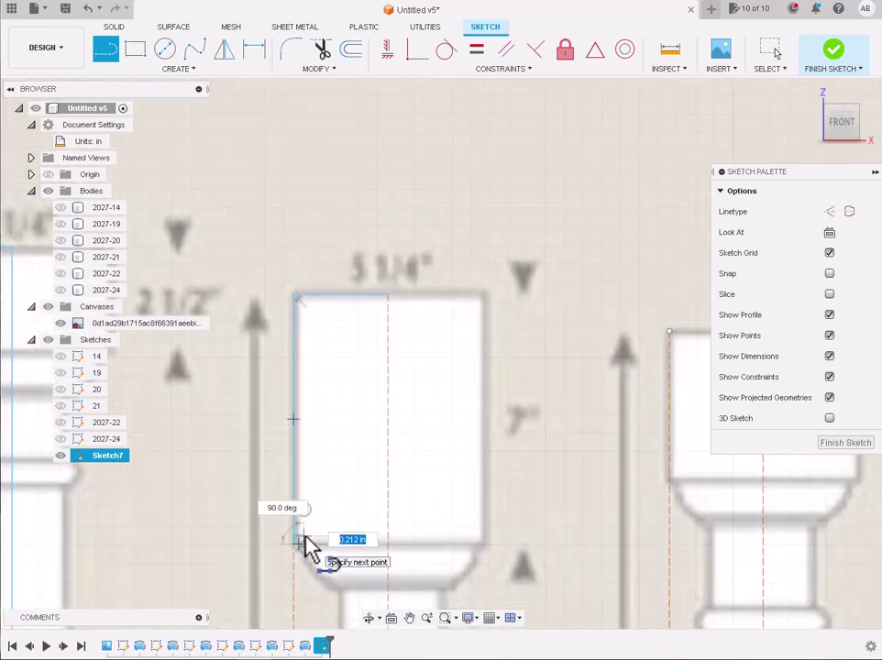
pyautogui.scroll(-3, 308, 563)
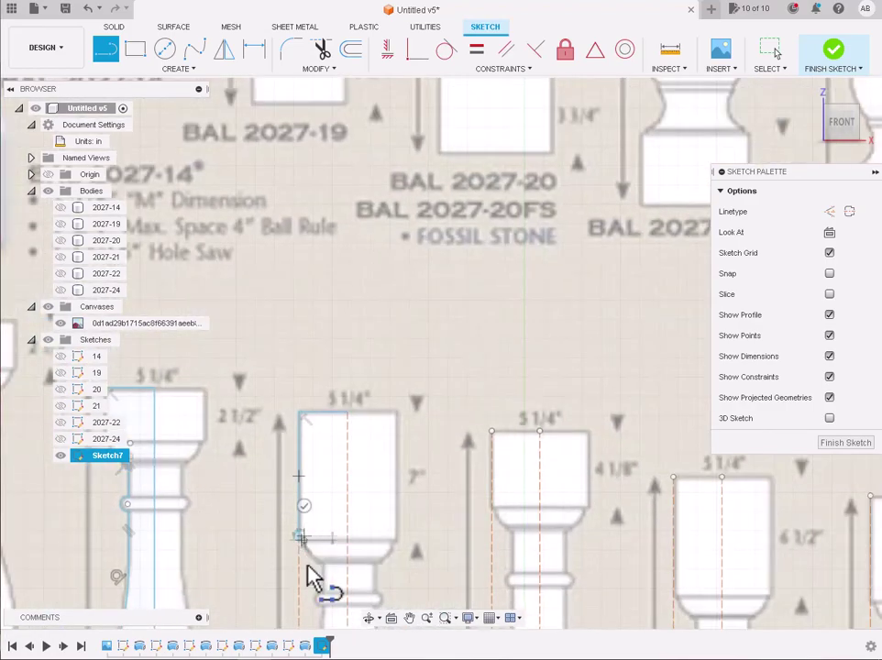
pyautogui.scroll(3, 317, 612)
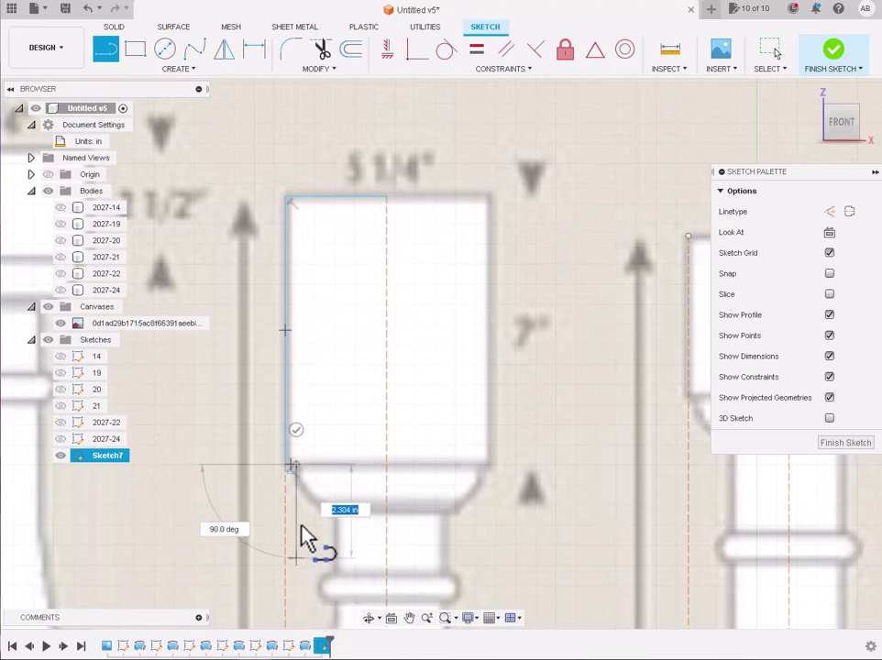
pyautogui.scroll(3, 300, 511)
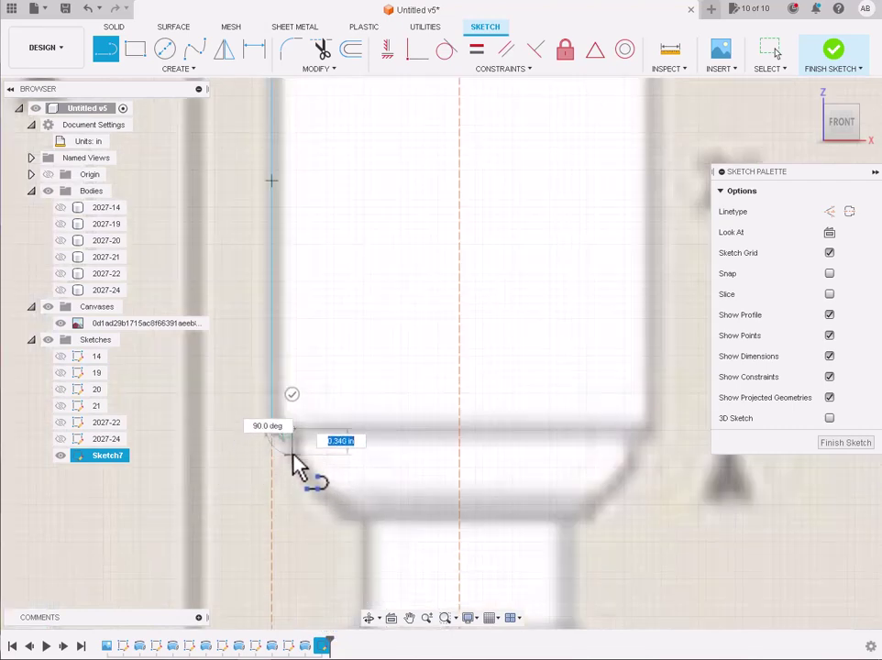
pyautogui.press('Escape')
# Step: Draw a short vertical neck line from the neck's upper left corner to the ring
pyautogui.click(105, 51)
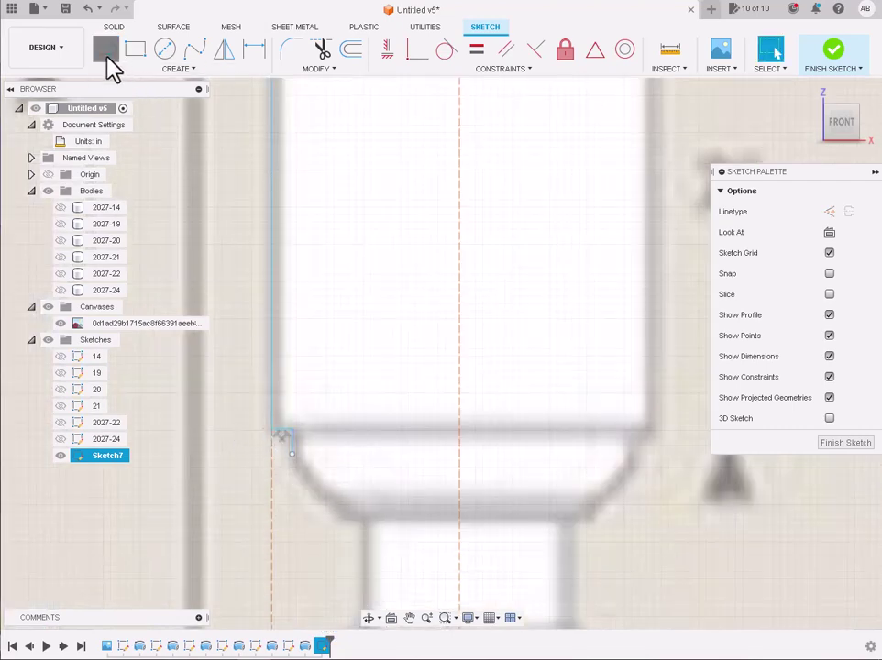
pyautogui.click(341, 515)
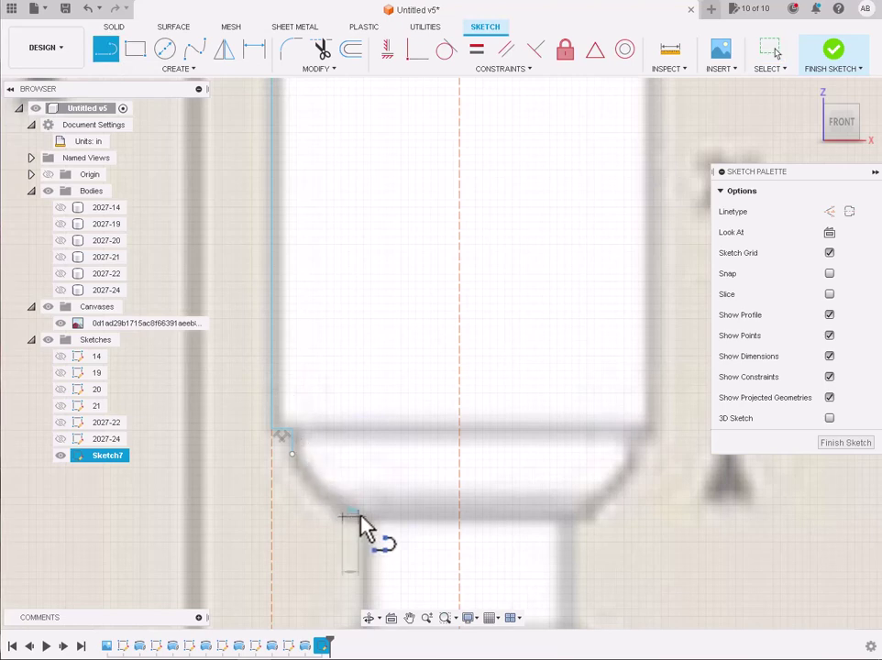
pyautogui.scroll(-2, 365, 527)
pyautogui.scroll(-2, 364, 522)
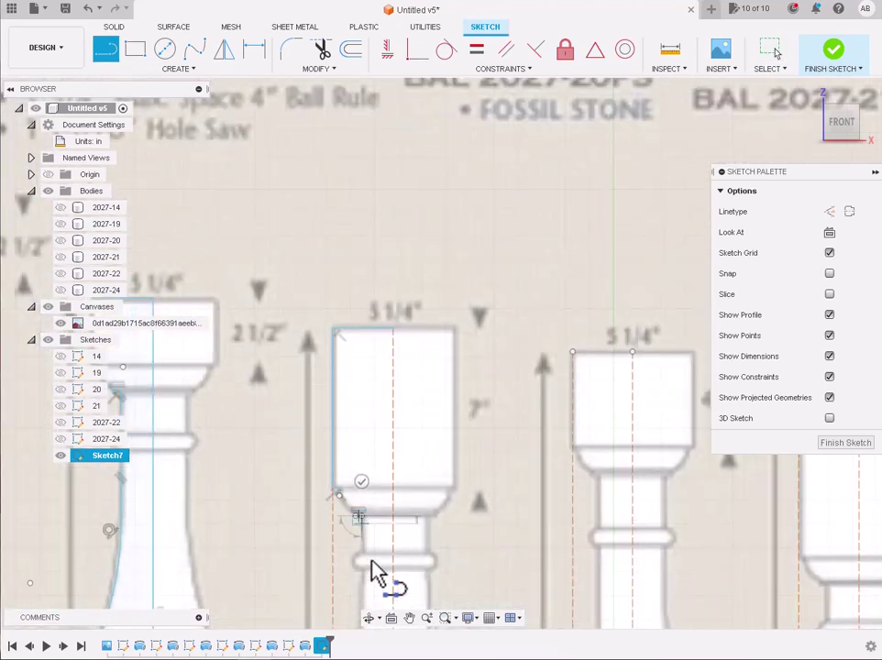
pyautogui.scroll(3, 380, 571)
pyautogui.scroll(2, 364, 571)
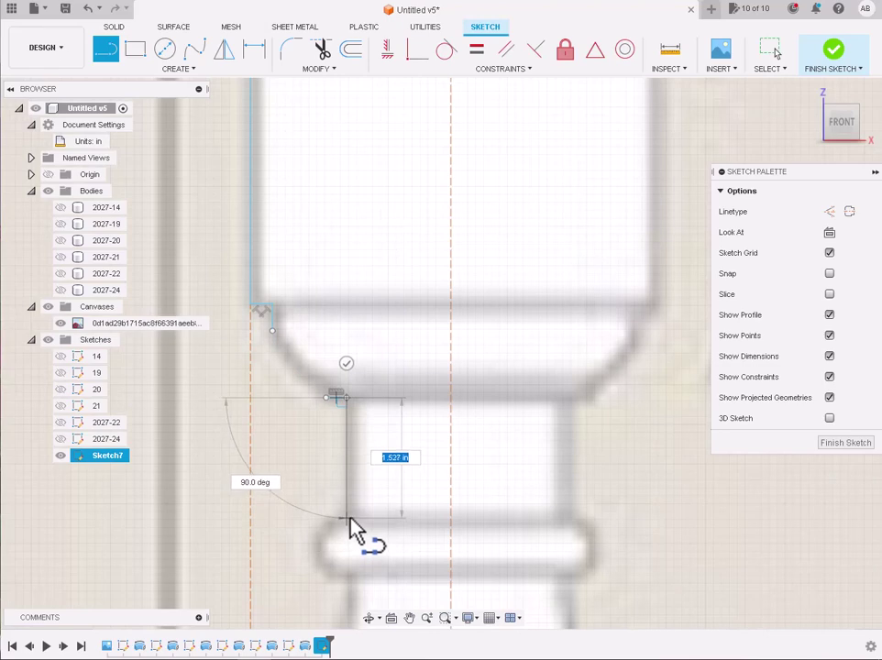
pyautogui.click(349, 516)
pyautogui.press('Escape')
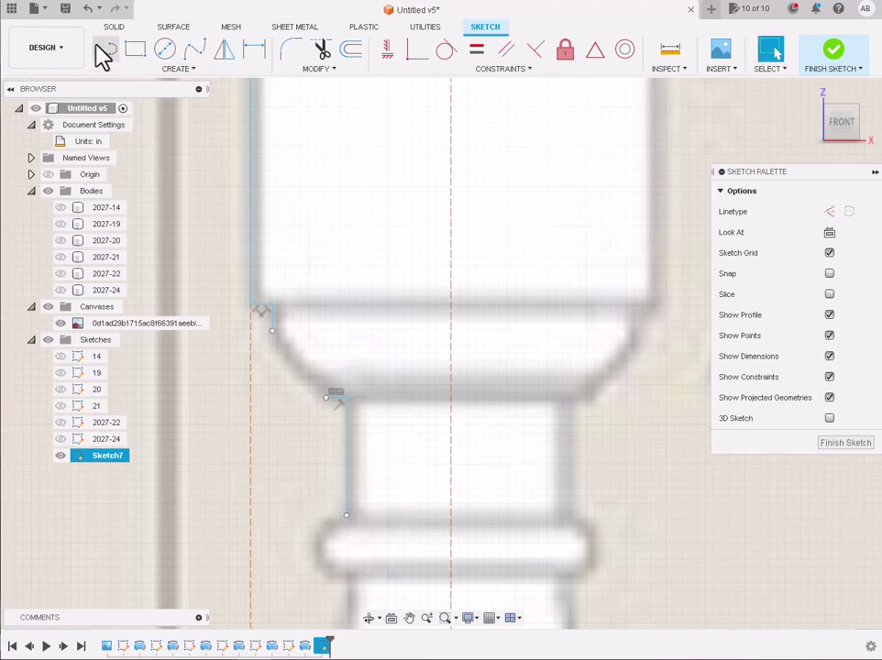
# Step: Draw a vertical line down the neck below the neck ring
pyautogui.click(107, 46)
pyautogui.scroll(-2, 380, 321)
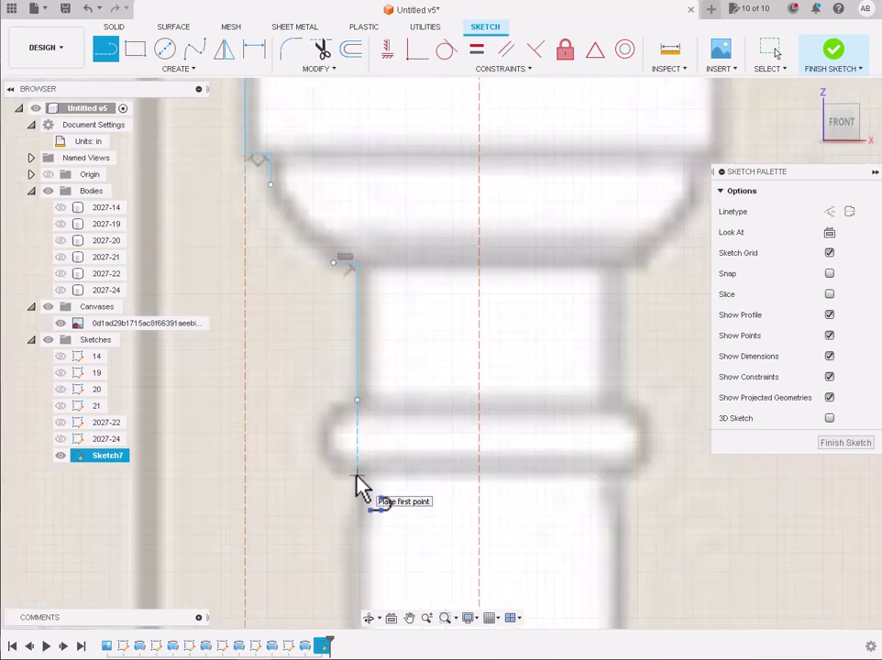
pyautogui.click(356, 477)
pyautogui.scroll(-2, 357, 485)
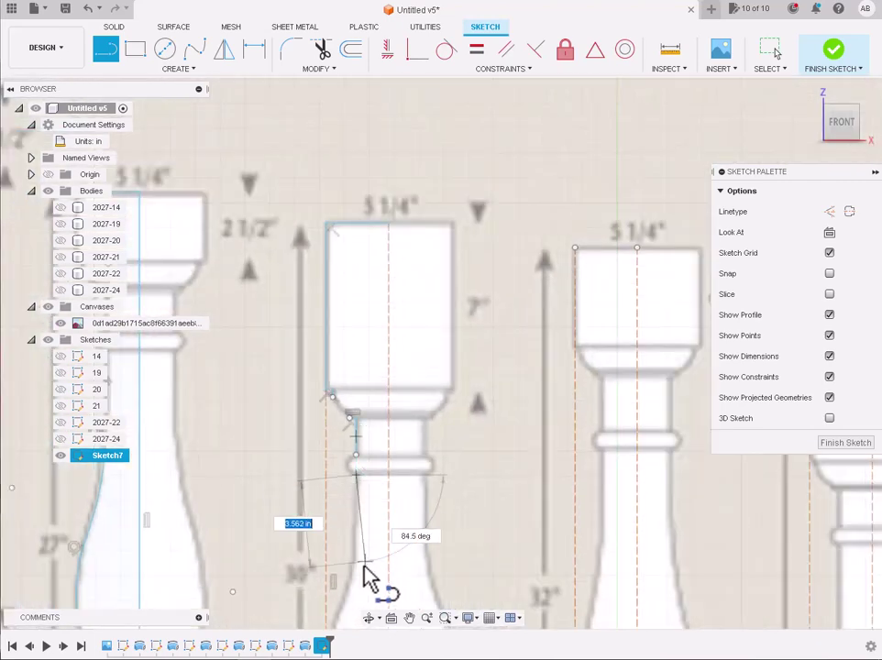
pyautogui.scroll(2, 363, 573)
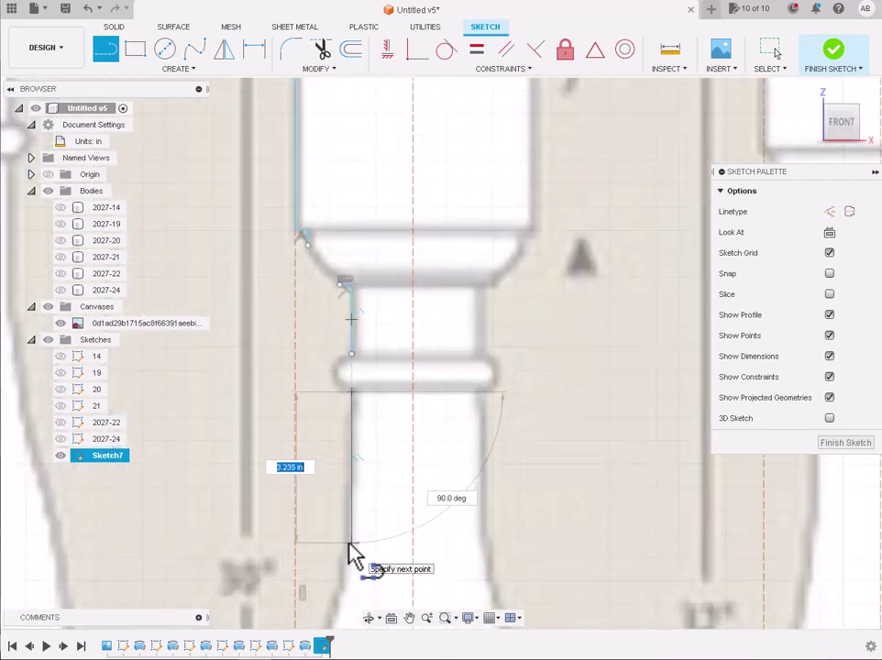
pyautogui.click(351, 554)
pyautogui.press('Escape')
# Step: Start a line at the neck ring's edge, then cancel it unfinished
pyautogui.scroll(-3, 353, 556)
pyautogui.scroll(-2, 351, 557)
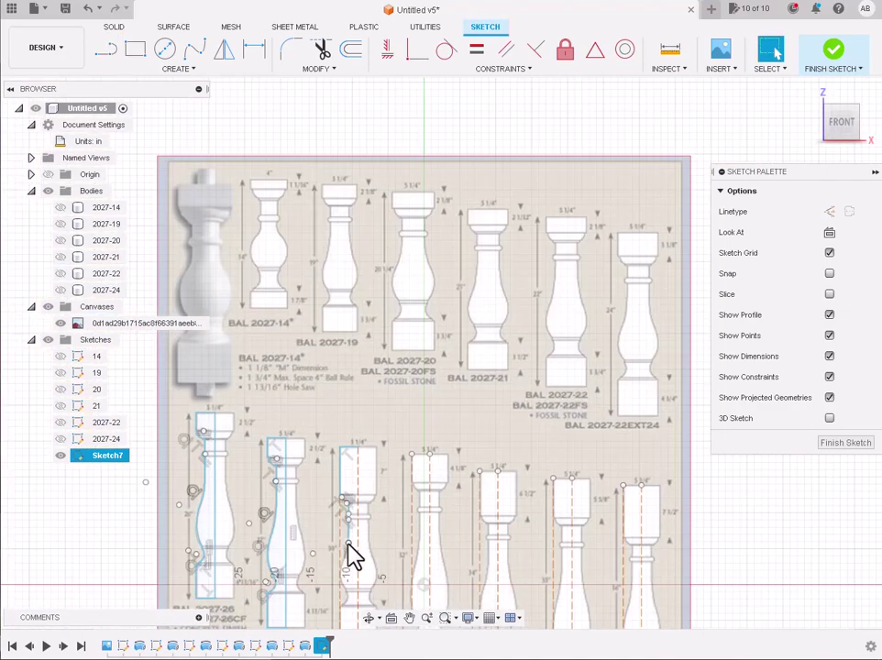
pyautogui.scroll(-2, 350, 558)
pyautogui.scroll(4, 353, 587)
pyautogui.scroll(2, 353, 624)
pyautogui.scroll(2, 351, 625)
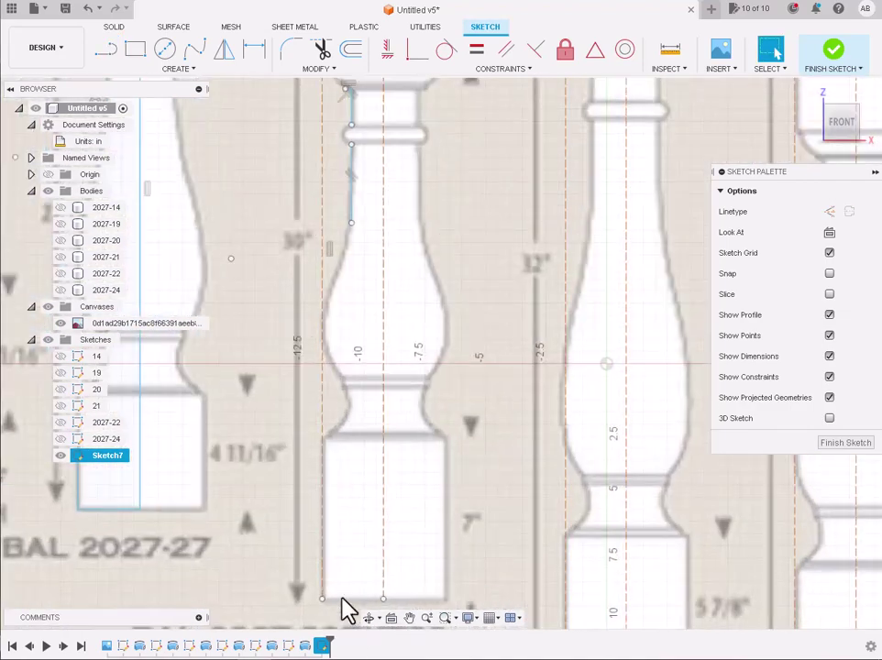
pyautogui.scroll(2, 351, 625)
pyautogui.scroll(1, 351, 625)
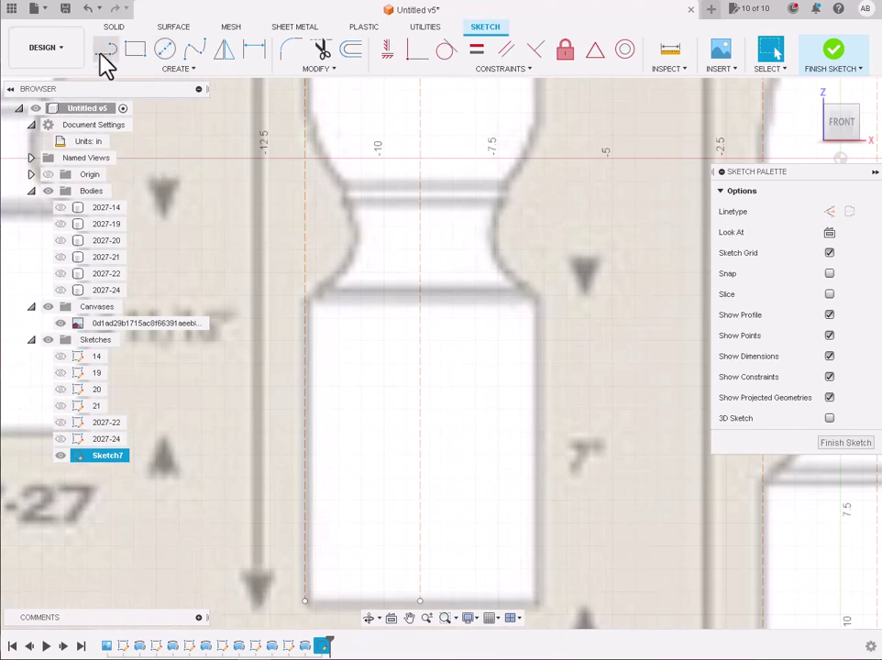
pyautogui.click(346, 189)
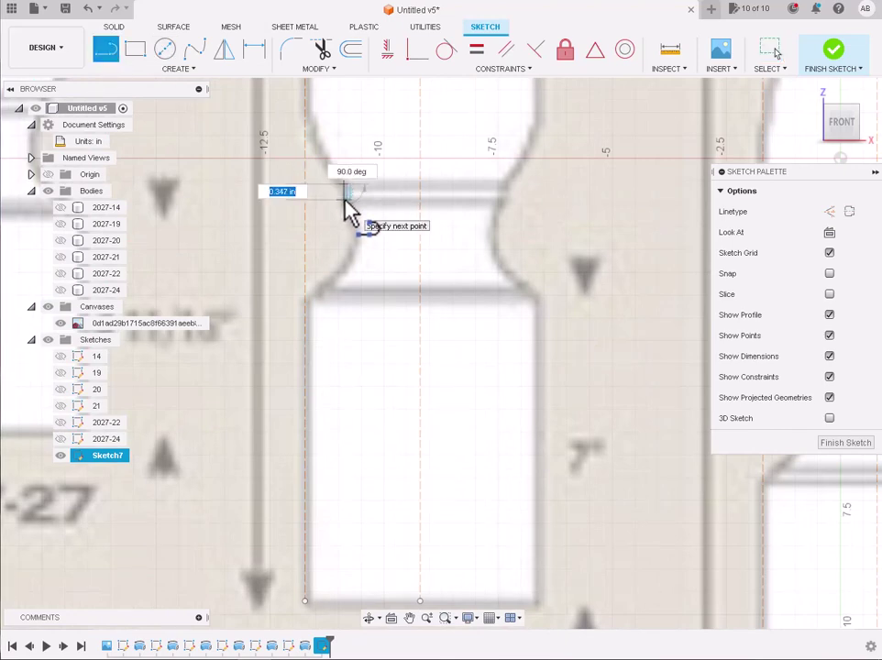
pyautogui.scroll(1, 348, 209)
pyautogui.scroll(2, 349, 209)
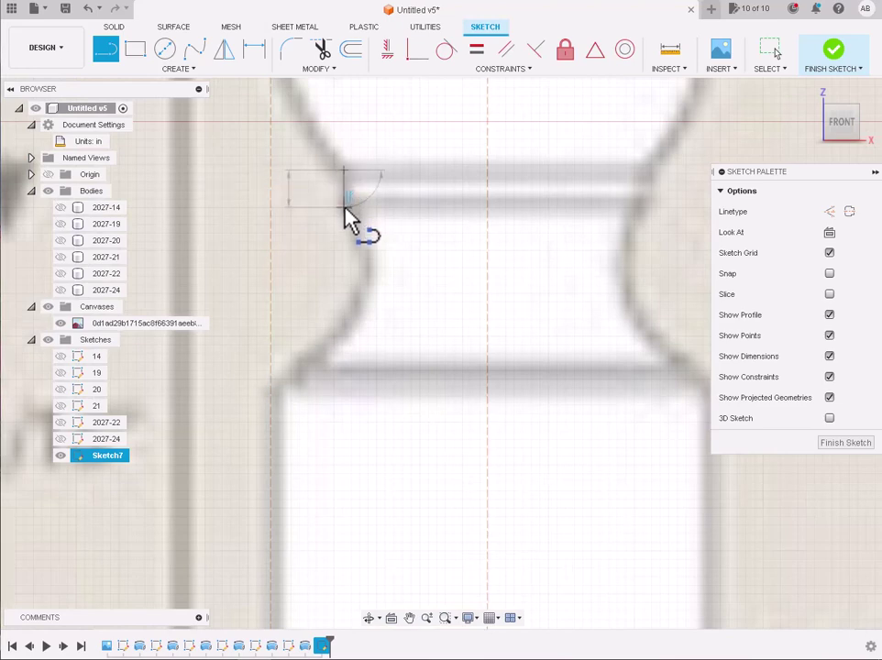
pyautogui.press('Escape')
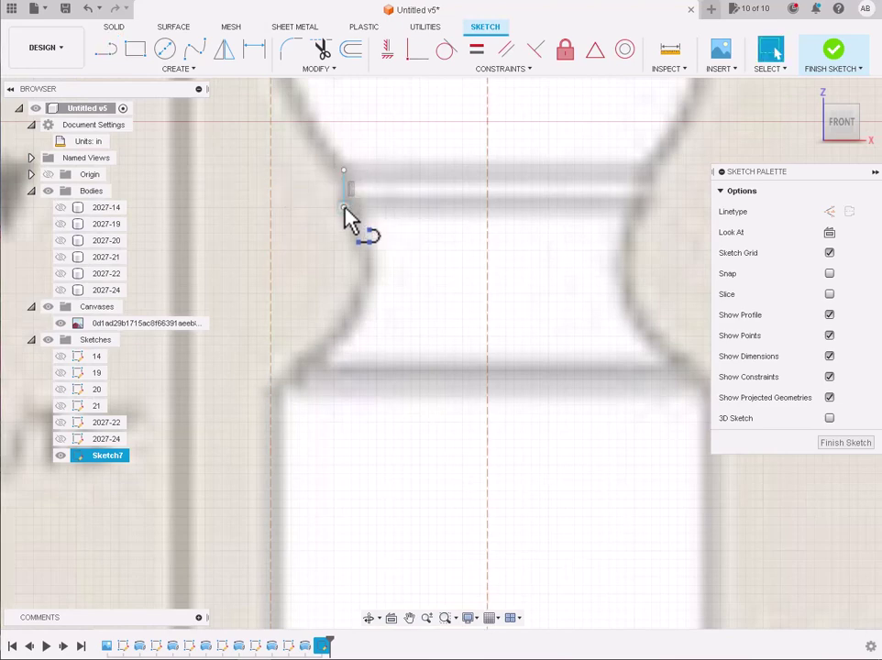
# Step: Place line points at the ring's edge and lower left corner, ending each chain
pyautogui.click(106, 48)
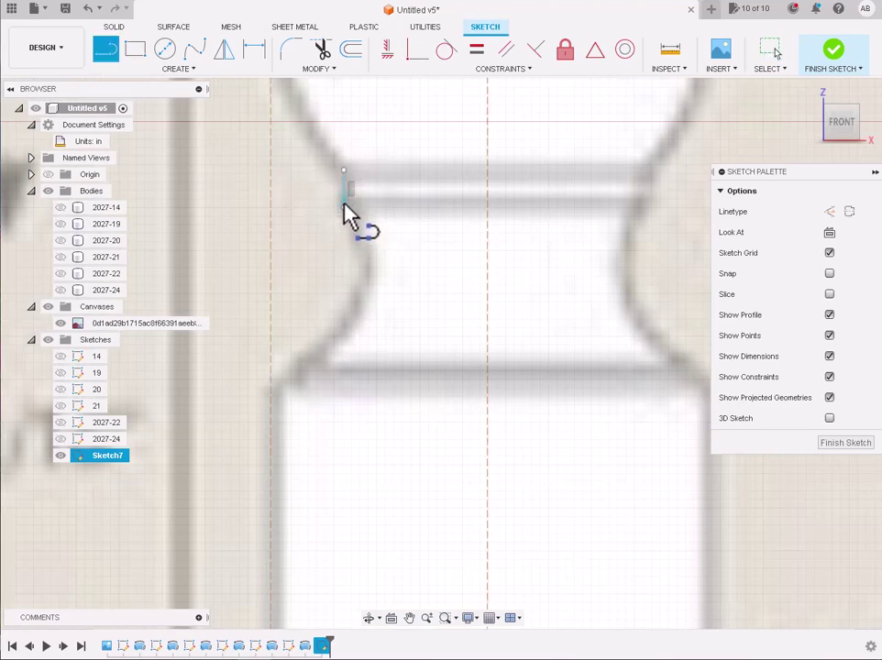
pyautogui.click(353, 218)
pyautogui.press('Escape')
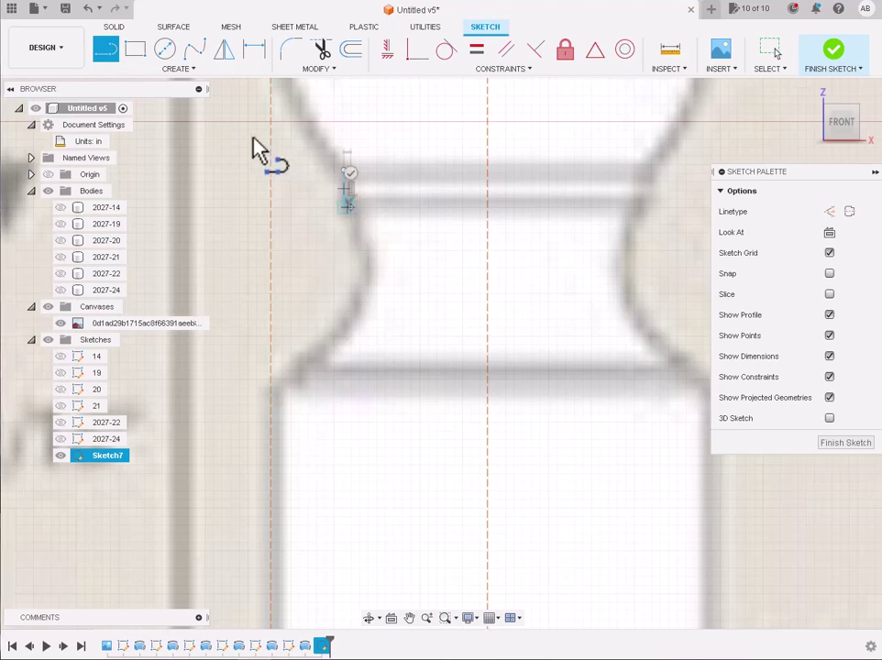
pyautogui.click(101, 53)
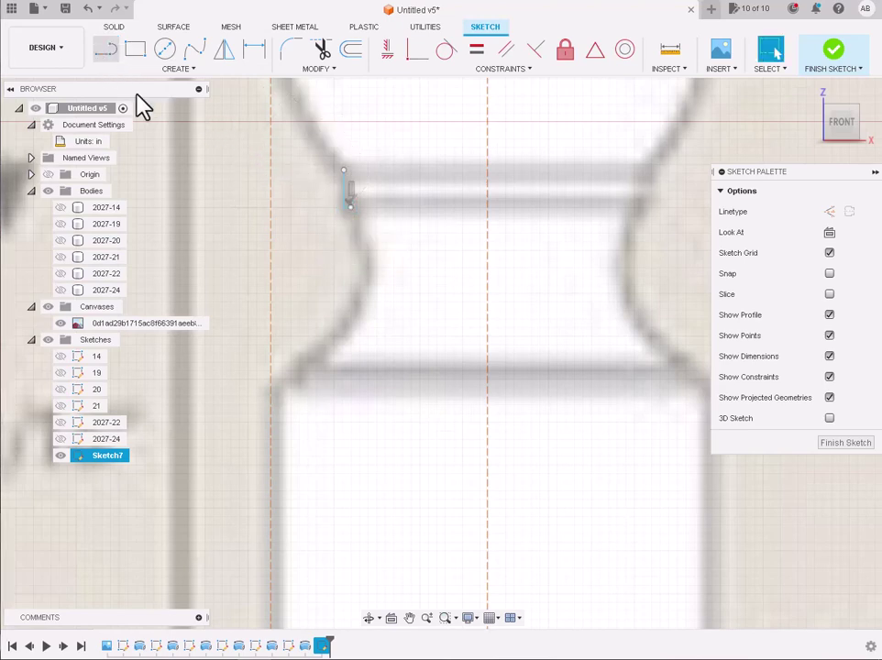
pyautogui.click(297, 369)
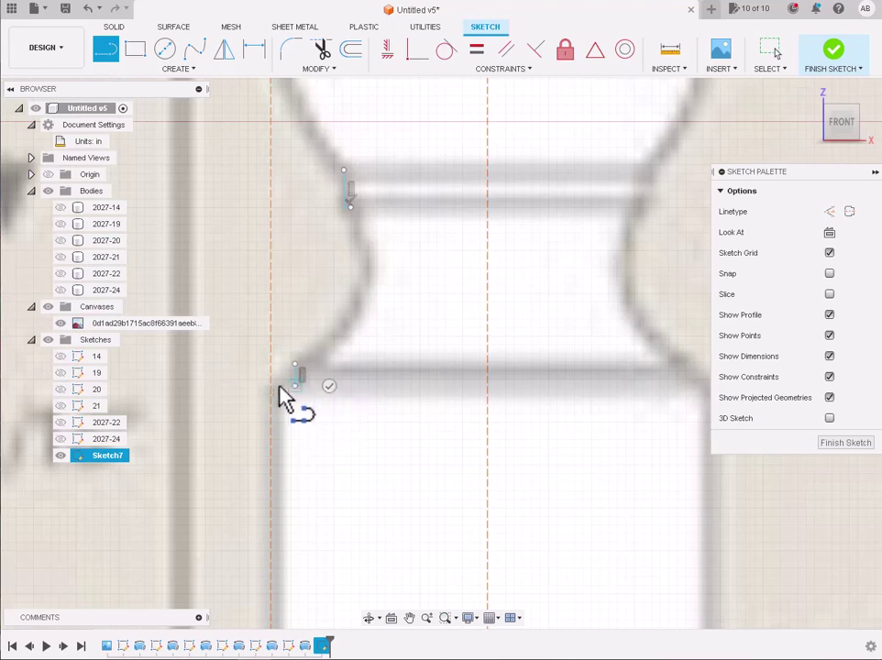
pyautogui.press('Escape')
# Step: Trace the base's bottom edge and its left side up to the top corner
pyautogui.scroll(-3, 278, 399)
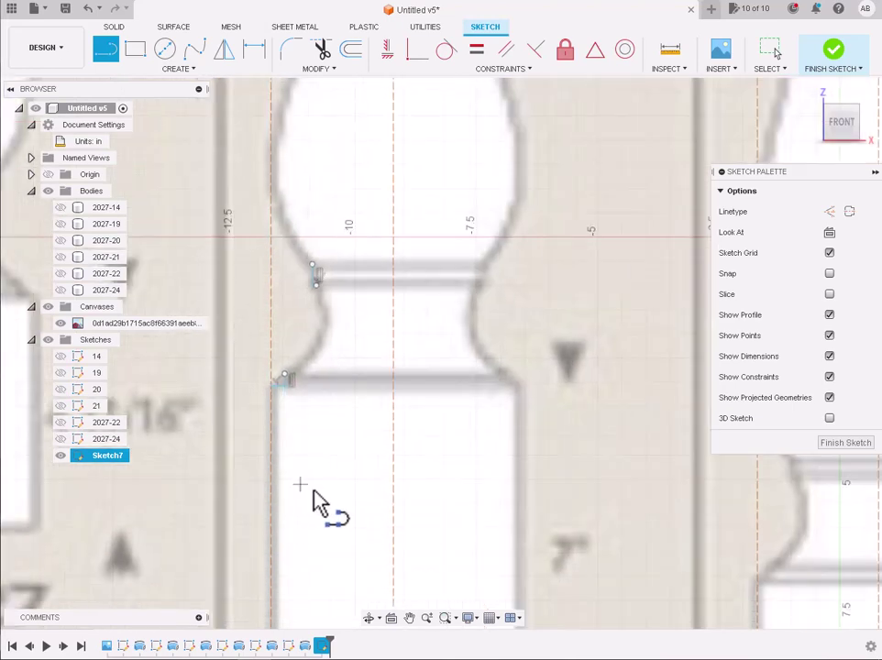
pyautogui.scroll(-2, 325, 482)
pyautogui.scroll(2, 312, 628)
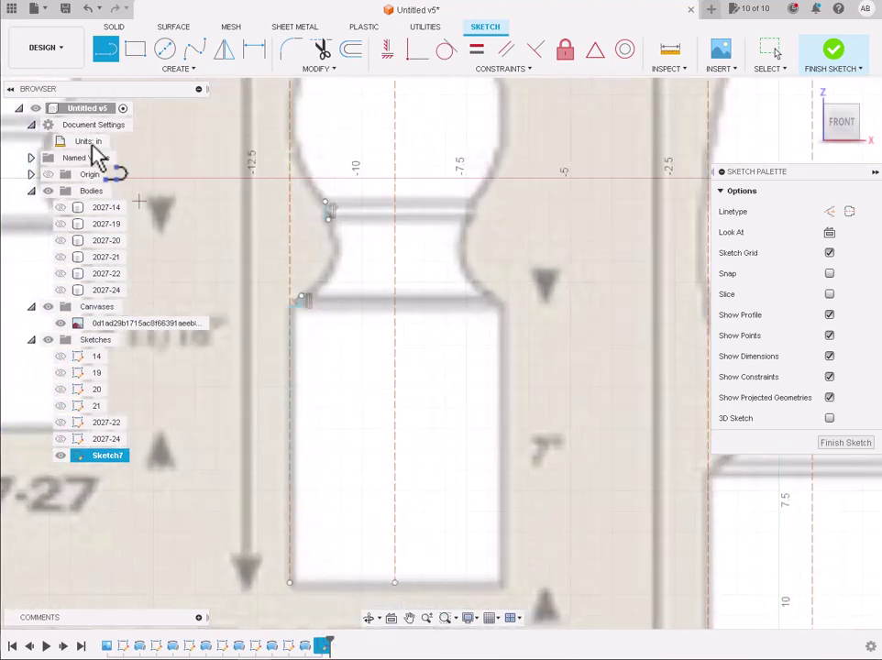
pyautogui.click(290, 582)
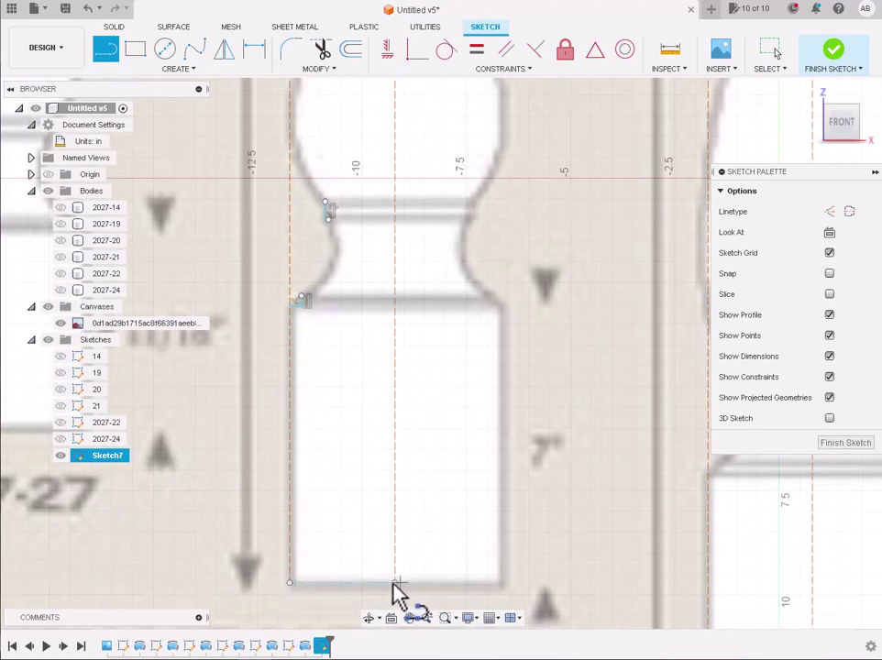
pyautogui.click(292, 583)
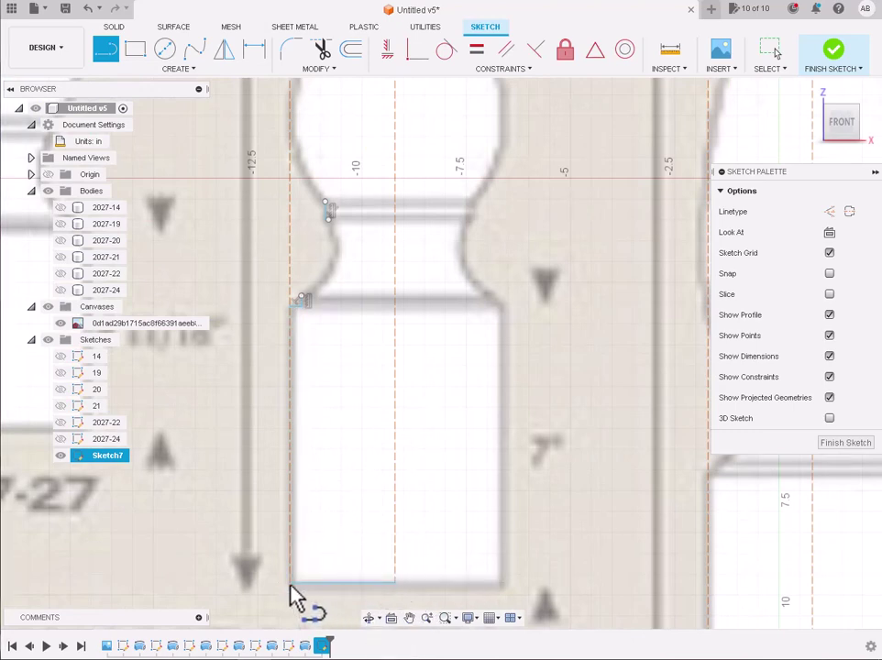
pyautogui.moveTo(294, 583); pyautogui.dragTo(289, 308)
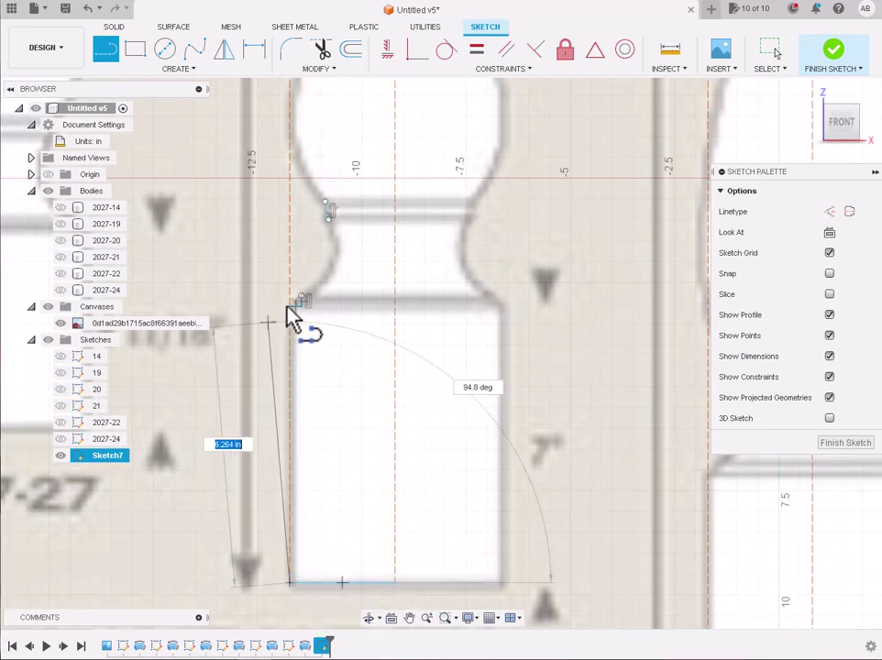
pyautogui.click(290, 307)
pyautogui.press('Escape')
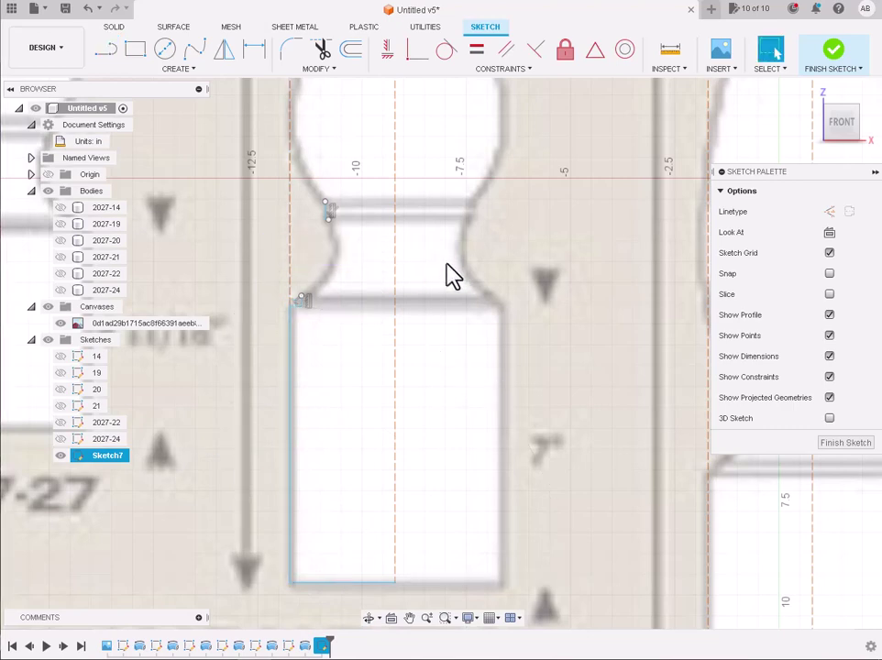
# Step: Window-select the stray dashed vertical line and delete it
pyautogui.moveTo(452, 275); pyautogui.dragTo(301, 285)
pyautogui.press('Delete')
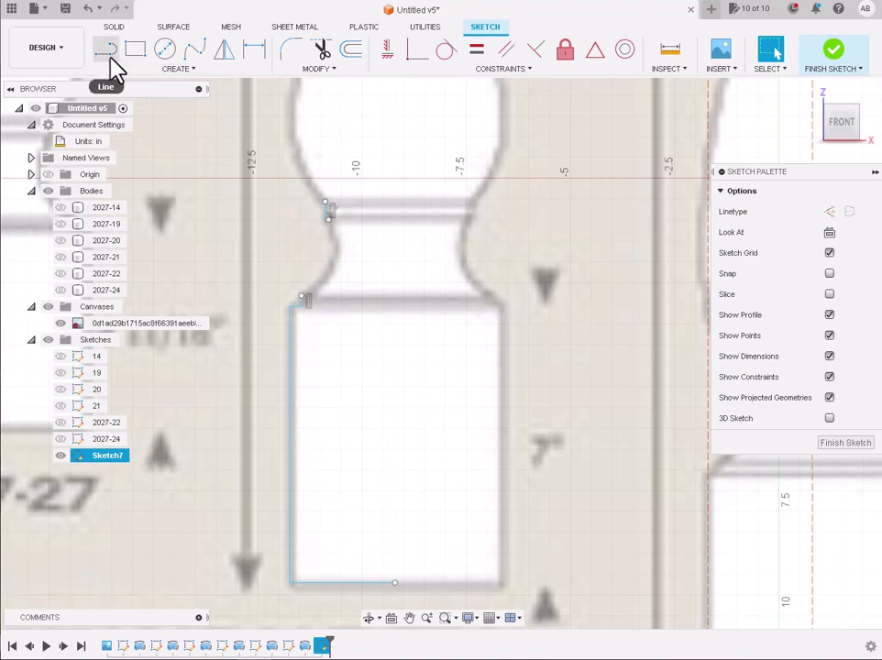
pyautogui.scroll(-3, 285, 220)
pyautogui.scroll(-3, 285, 220)
pyautogui.scroll(-3, 291, 225)
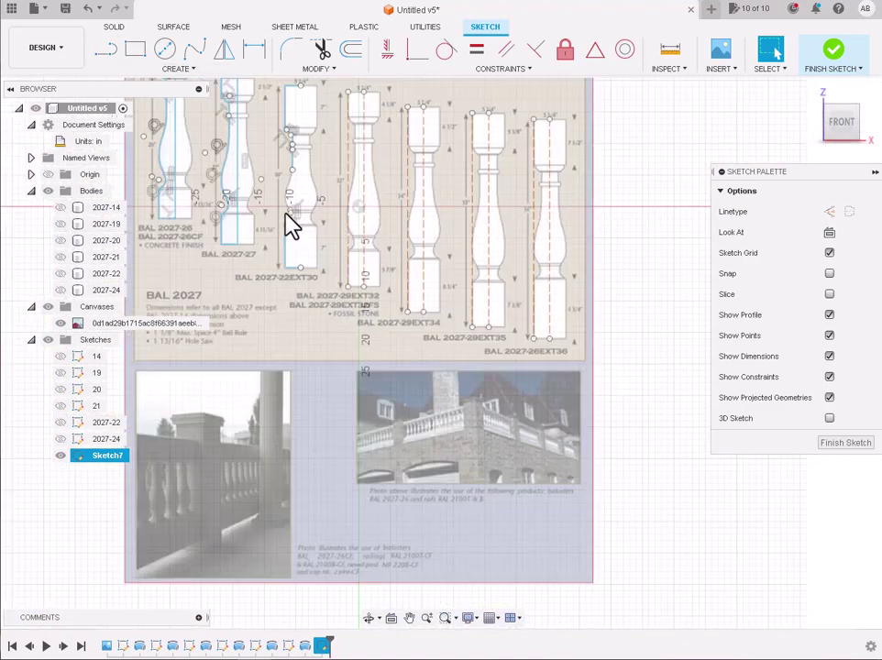
pyautogui.scroll(3, 281, 134)
pyautogui.scroll(3, 312, 170)
pyautogui.scroll(3, 321, 179)
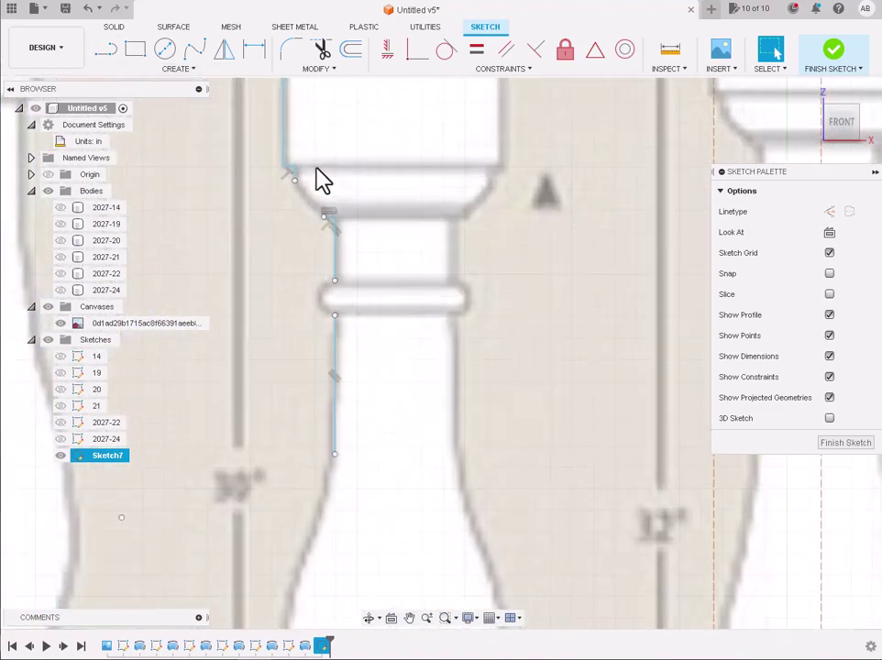
pyautogui.scroll(2, 321, 179)
# Step: Begin a 3-point arc at the profile corner below the top block
pyautogui.click(177, 69)
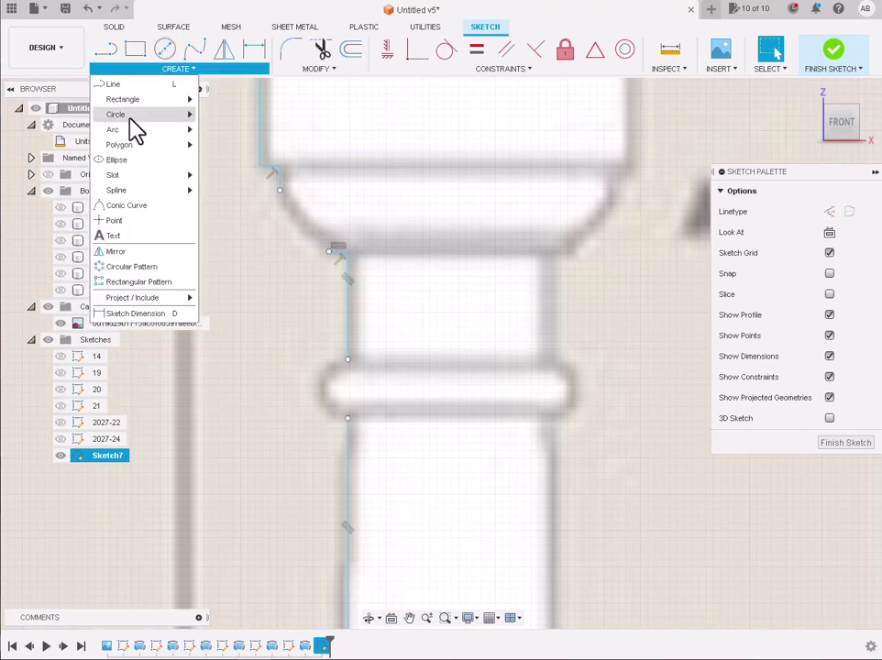
pyautogui.moveTo(113, 129)
pyautogui.click(220, 128)
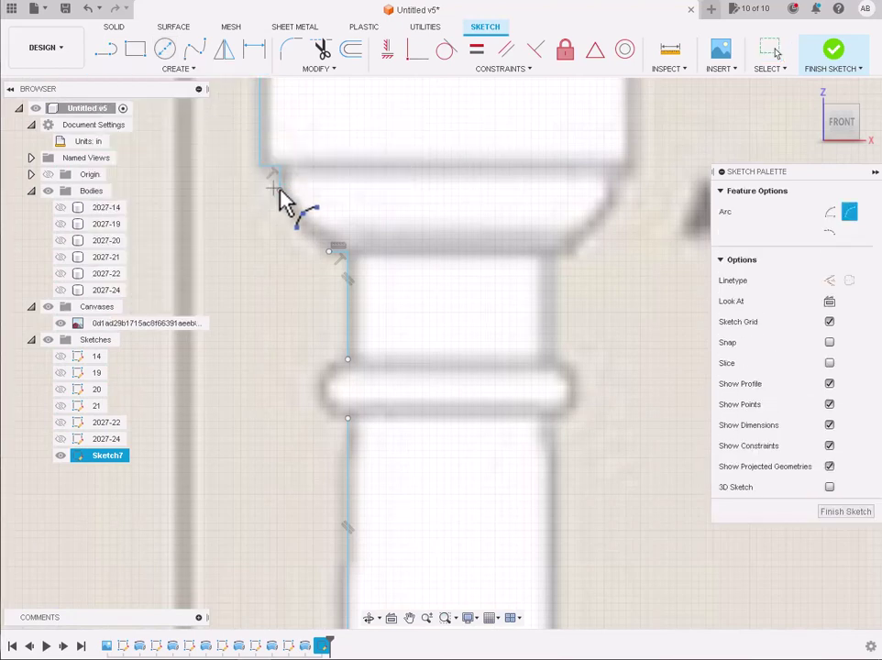
pyautogui.click(278, 190)
pyautogui.click(329, 251)
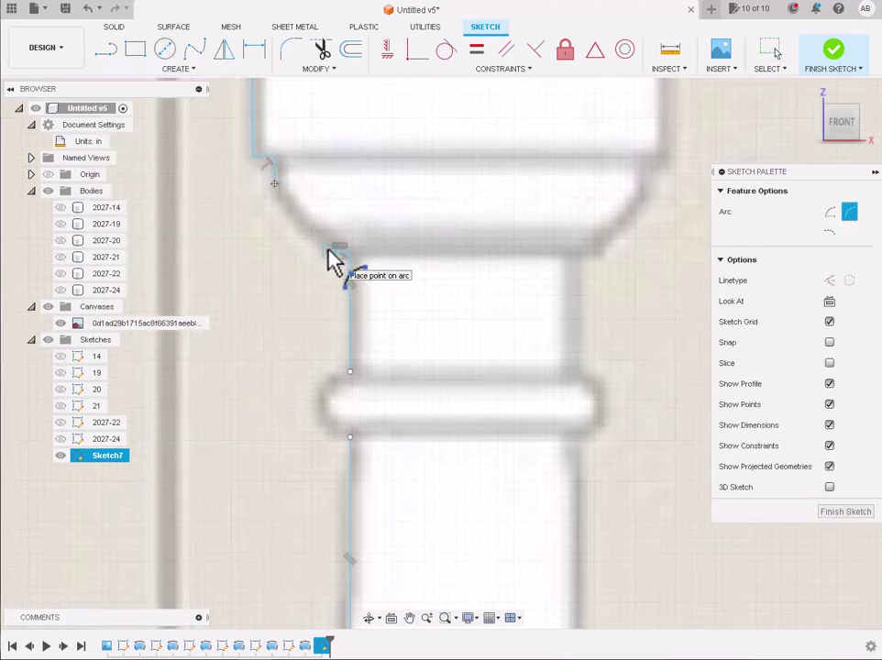
pyautogui.scroll(2, 332, 251)
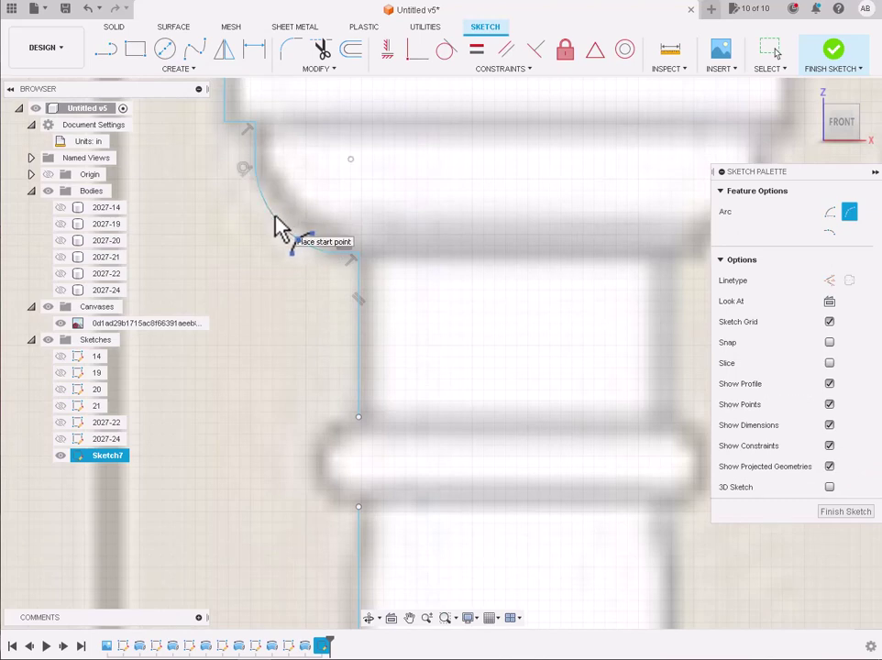
pyautogui.scroll(-3, 280, 228)
pyautogui.scroll(2, 321, 371)
pyautogui.scroll(1, 322, 314)
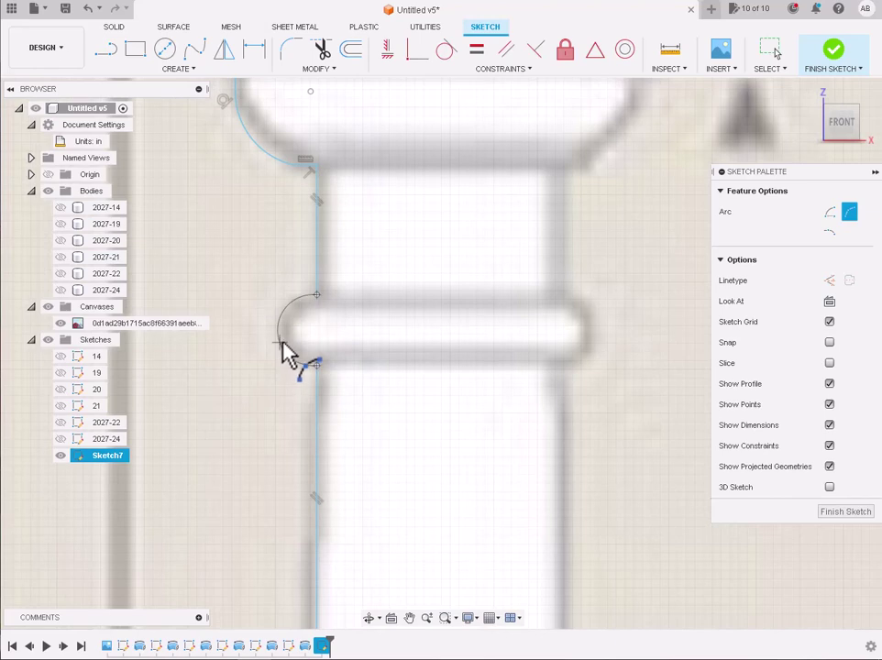
pyautogui.scroll(-3, 287, 353)
pyautogui.scroll(-2, 291, 350)
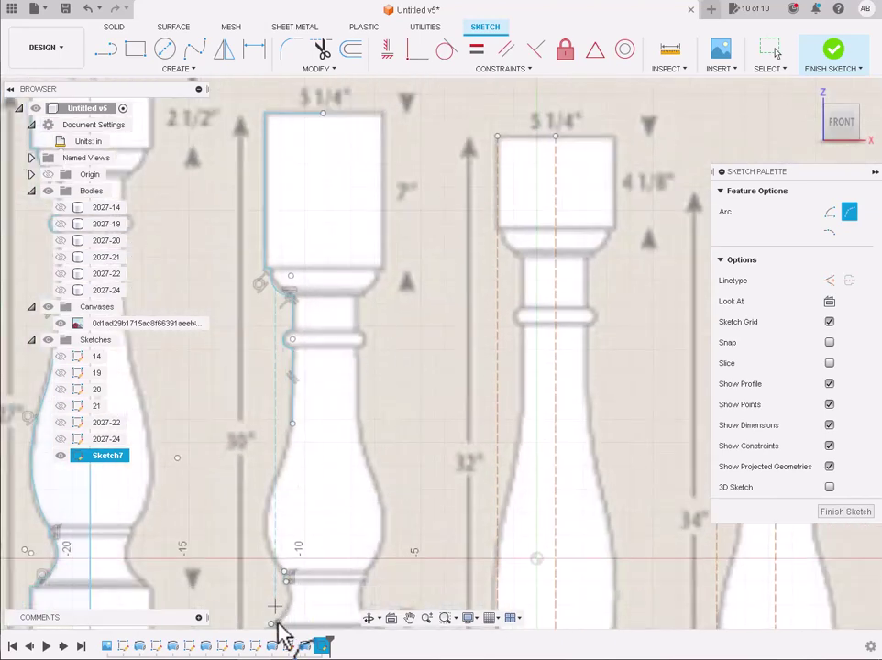
pyautogui.scroll(4, 275, 633)
pyautogui.scroll(1, 295, 601)
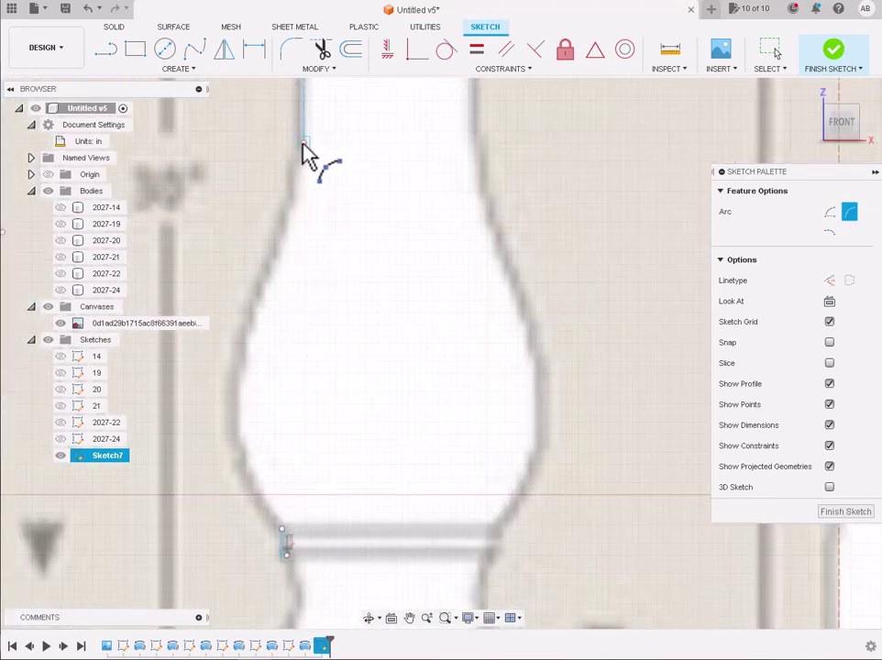
# Step: Arc along the upper bulb, then arc down the bulb's outline to the ring below
pyautogui.click(250, 307)
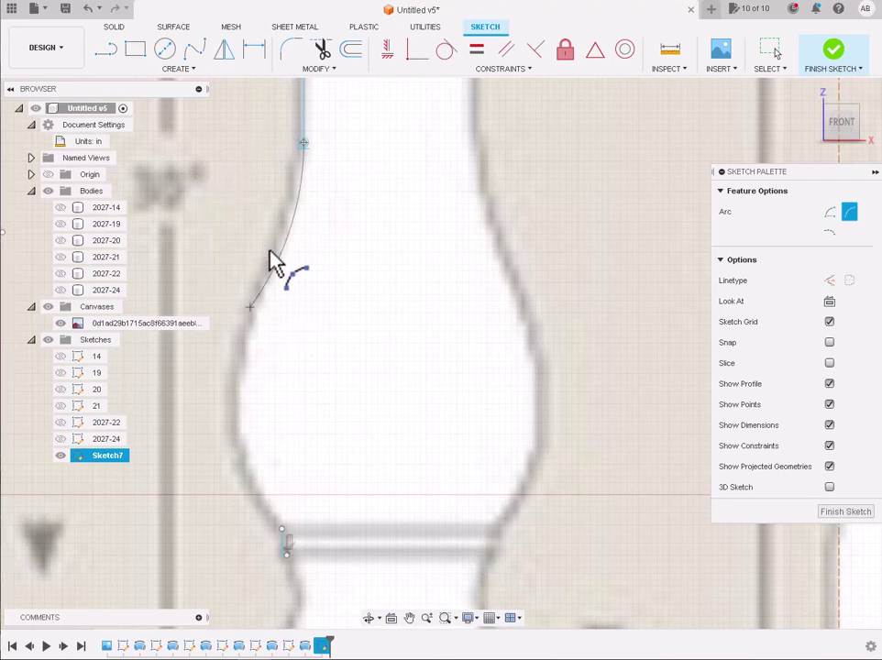
pyautogui.click(286, 250)
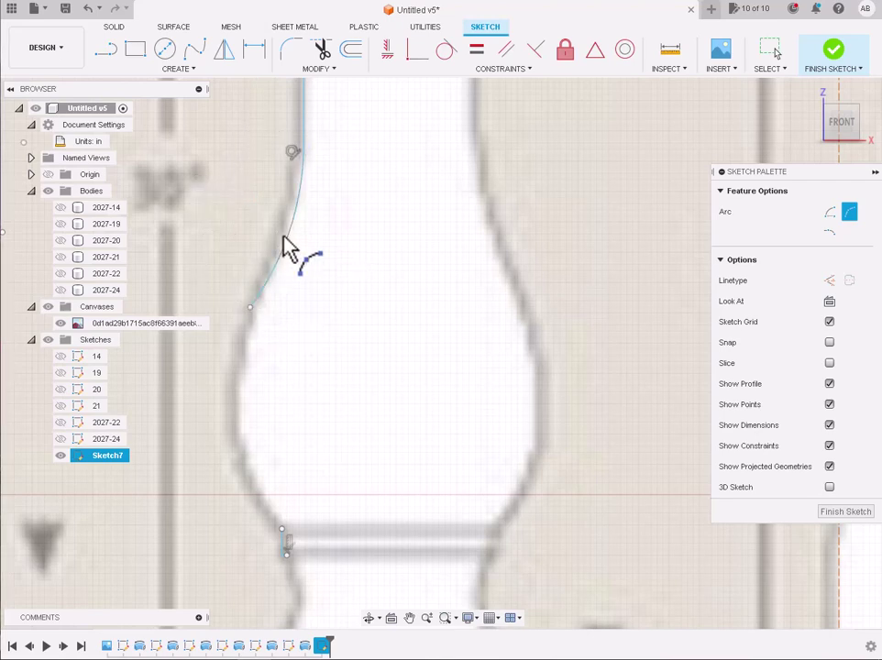
pyautogui.click(249, 308)
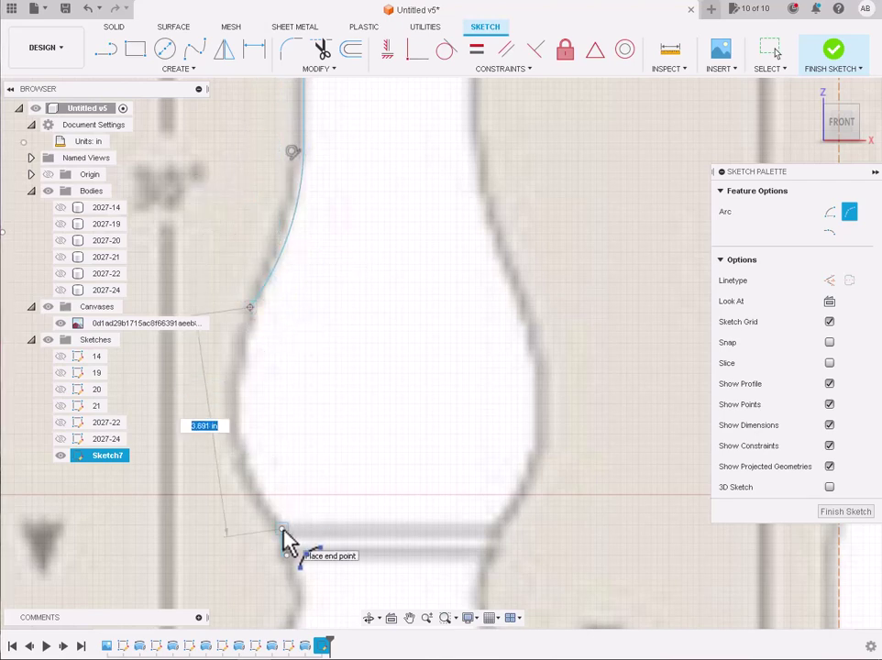
pyautogui.click(282, 529)
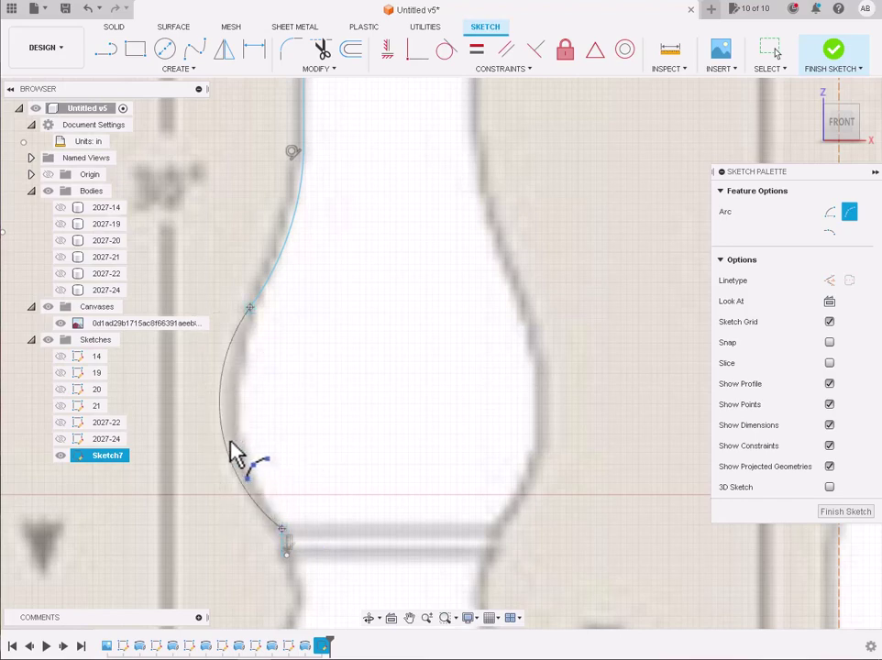
pyautogui.click(233, 451)
pyautogui.scroll(-5, 231, 449)
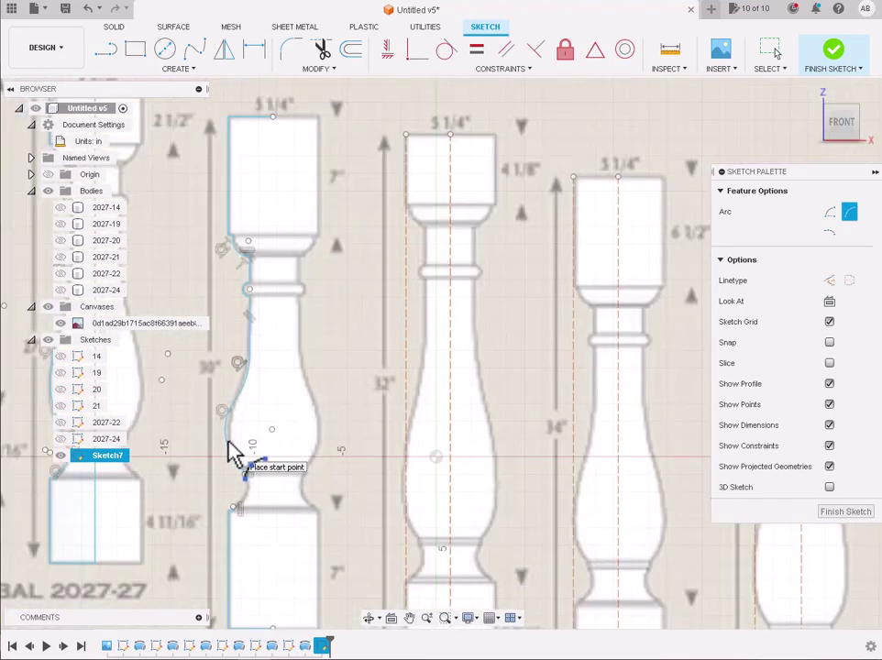
pyautogui.scroll(4, 234, 513)
pyautogui.scroll(3, 256, 461)
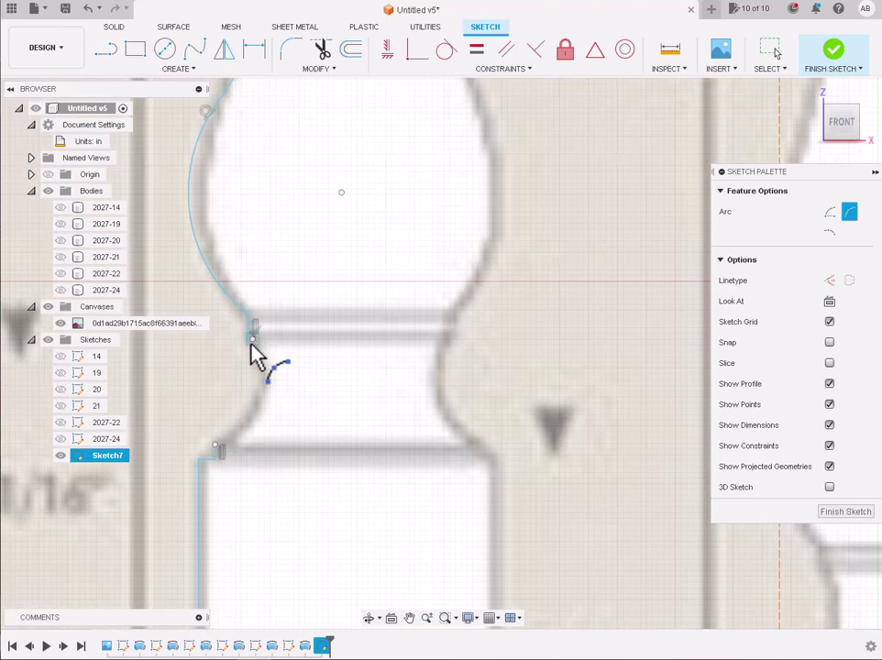
# Step: Trace the neck's curve with an arc and begin another at its lower end
pyautogui.click(252, 341)
pyautogui.scroll(2, 251, 348)
pyautogui.scroll(1, 251, 347)
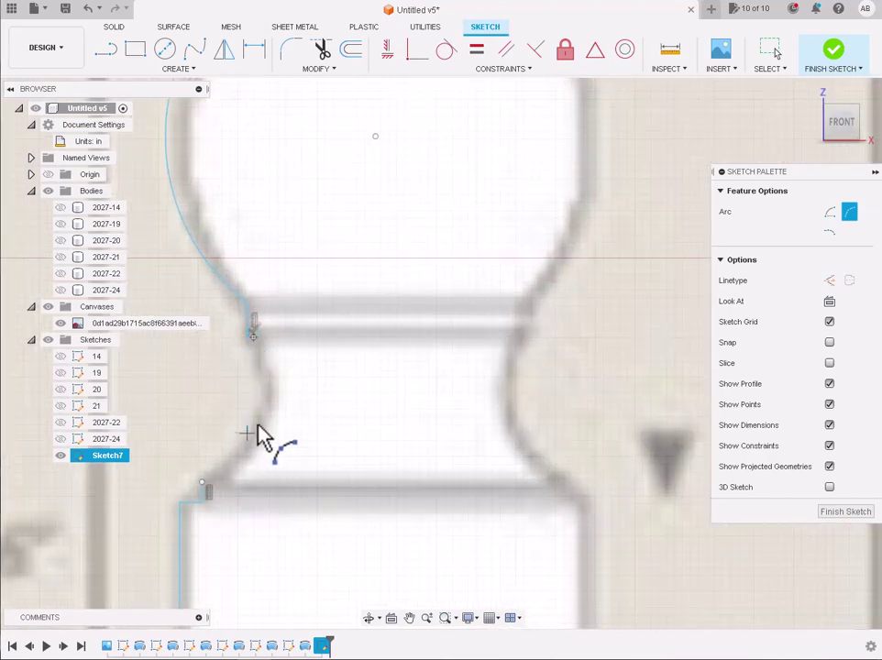
pyautogui.click(265, 392)
pyautogui.click(248, 433)
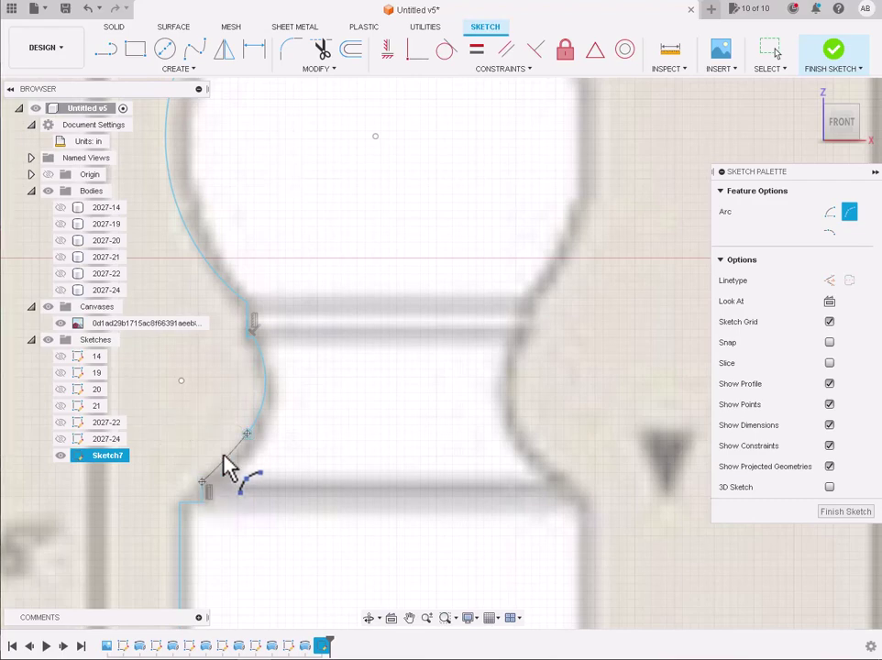
pyautogui.scroll(-2, 231, 468)
pyautogui.scroll(-2, 231, 467)
pyautogui.scroll(-2, 231, 468)
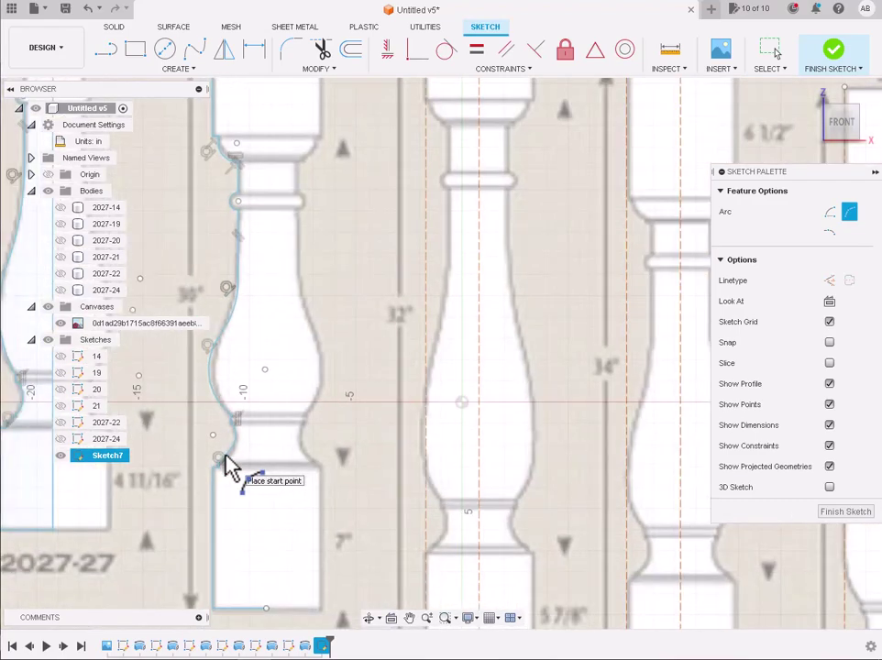
pyautogui.scroll(-2, 231, 467)
# Step: Draw a vertical centre line from the third baluster's top to its bottom
pyautogui.click(108, 51)
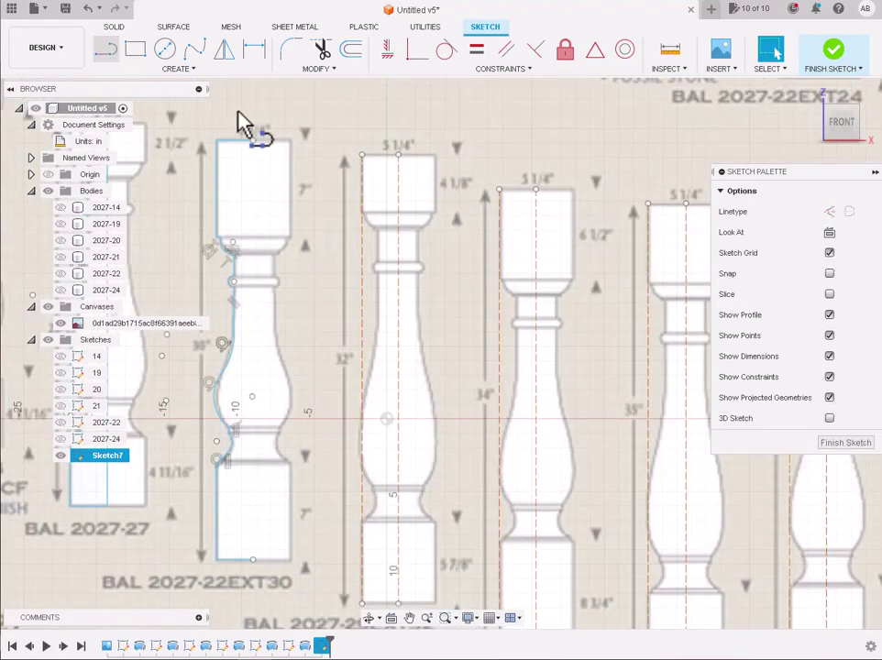
pyautogui.click(252, 142)
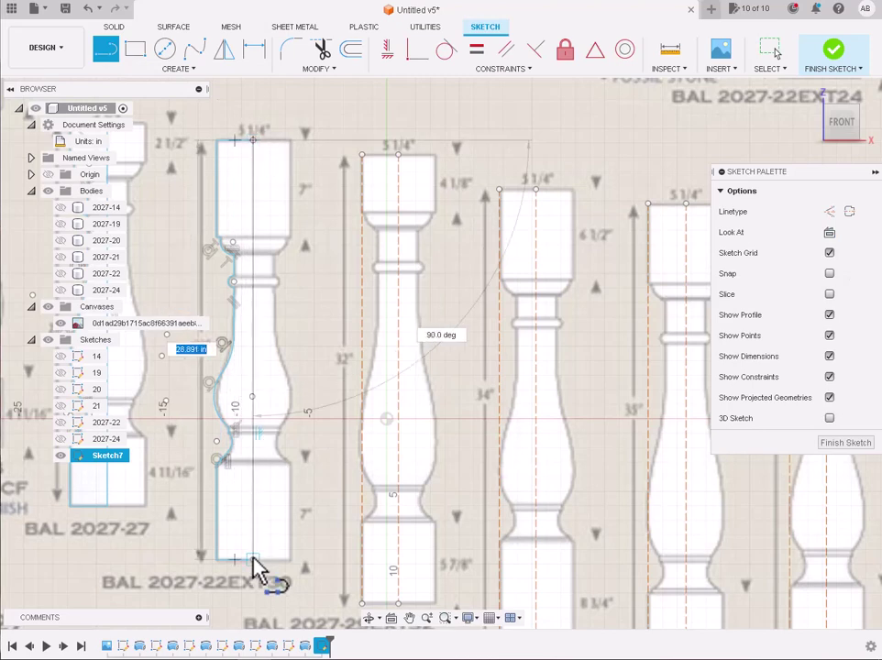
pyautogui.click(253, 559)
pyautogui.press('Escape')
pyautogui.scroll(-2, 331, 168)
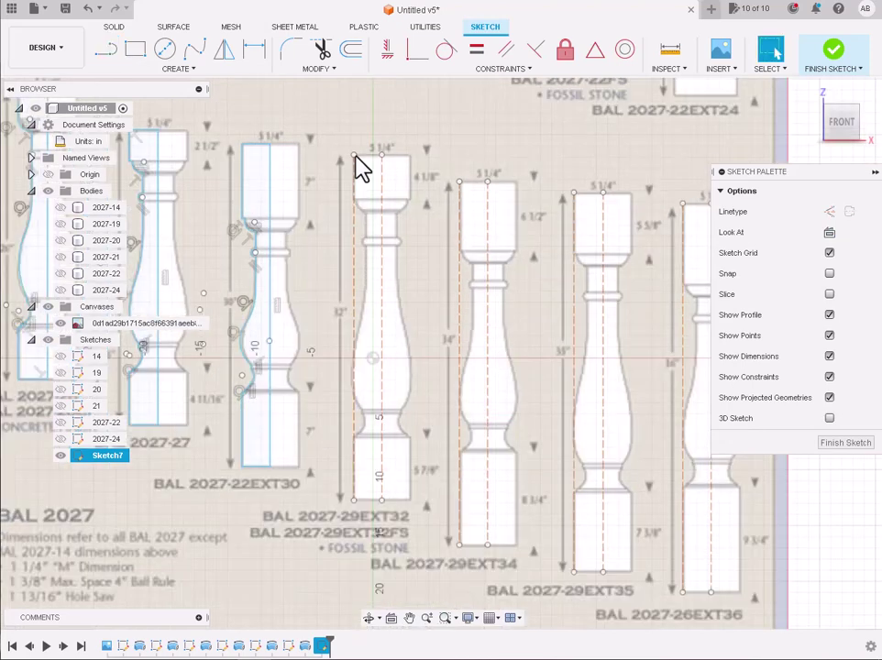
pyautogui.scroll(2, 418, 147)
pyautogui.scroll(2, 364, 184)
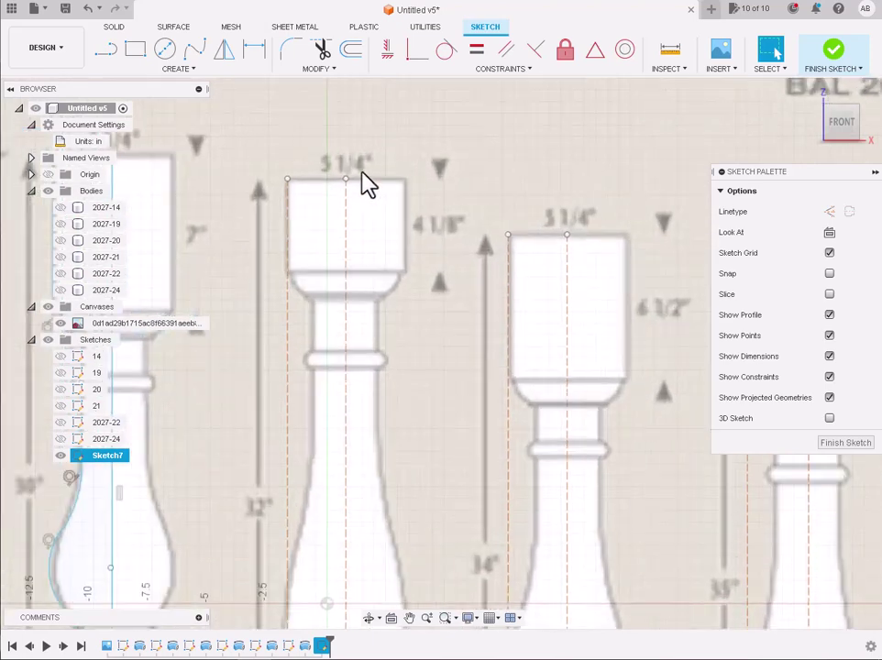
pyautogui.scroll(2, 236, 134)
# Step: Trace the fourth baluster's cap top edge and left side down to the block's lower corner
pyautogui.click(107, 49)
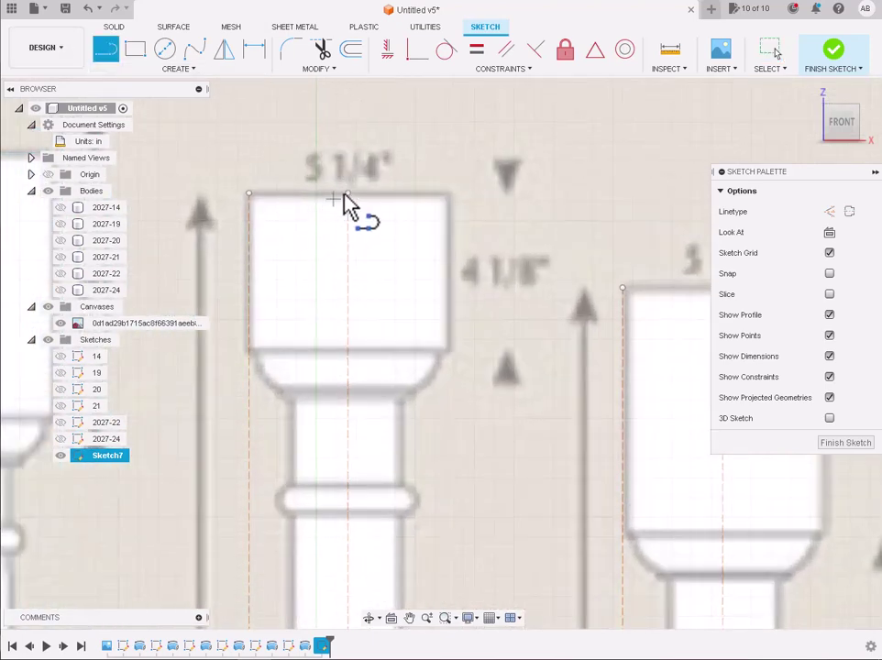
pyautogui.click(346, 193)
pyautogui.doubleClick(248, 193)
pyautogui.click(249, 194)
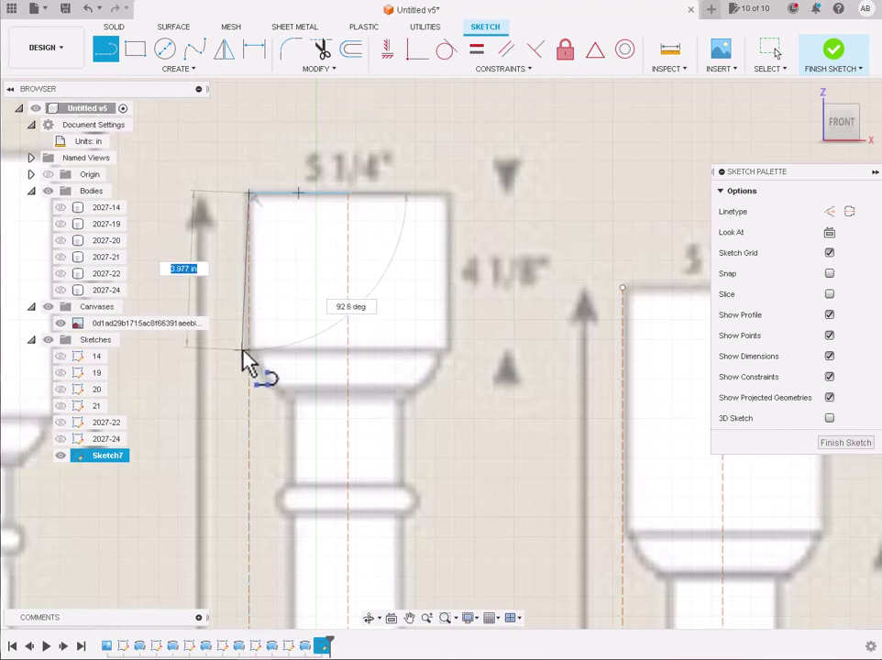
pyautogui.scroll(3, 250, 359)
pyautogui.doubleClick(256, 347)
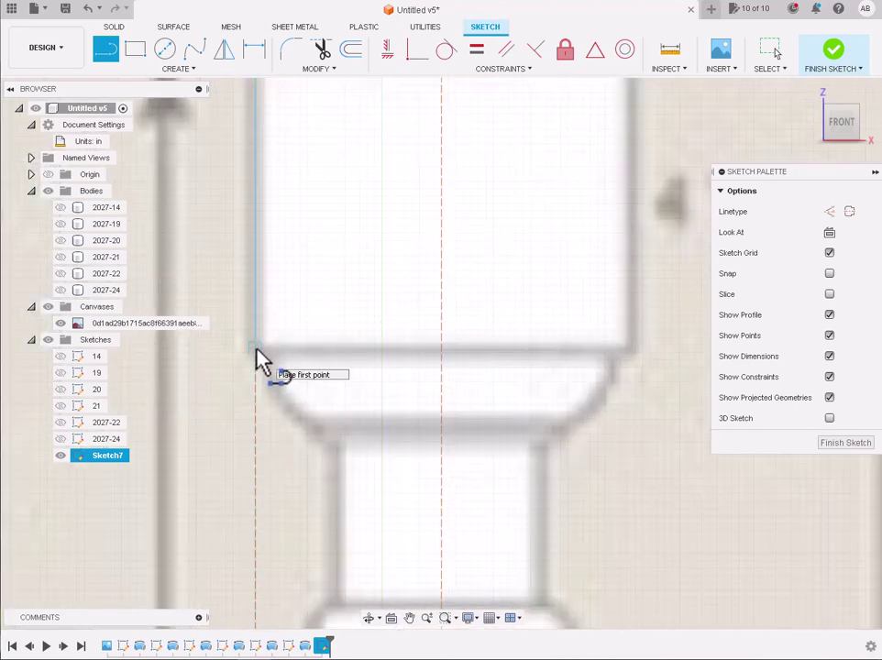
pyautogui.click(267, 349)
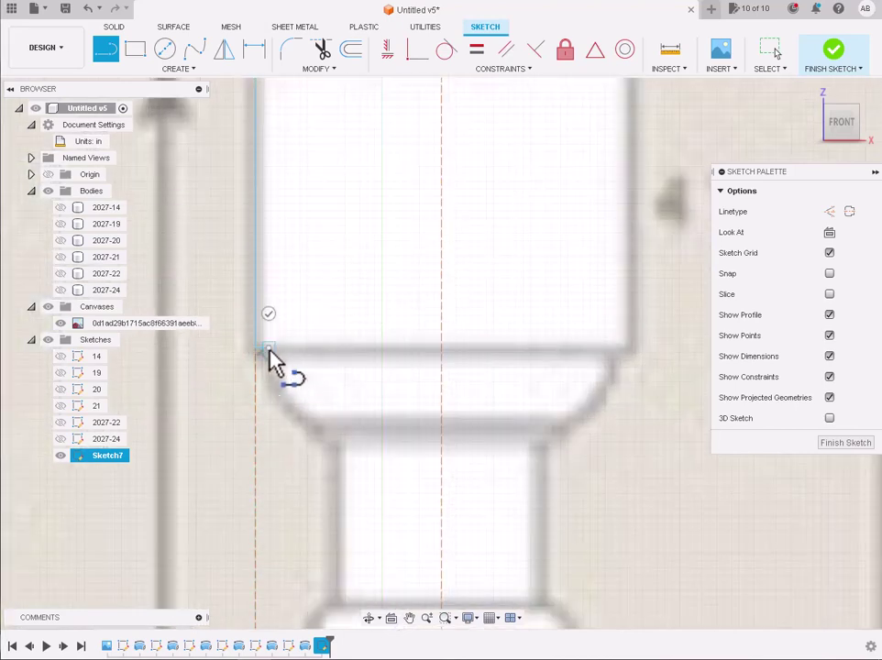
# Step: Draw a vertical line down the neck's left edge from its top to the ring
pyautogui.press('Escape')
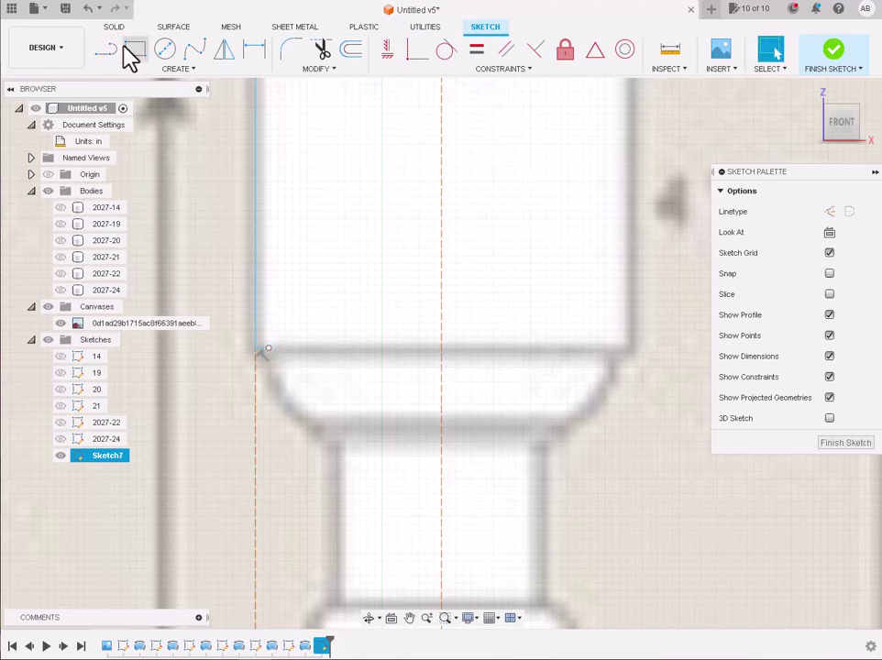
pyautogui.press('l')
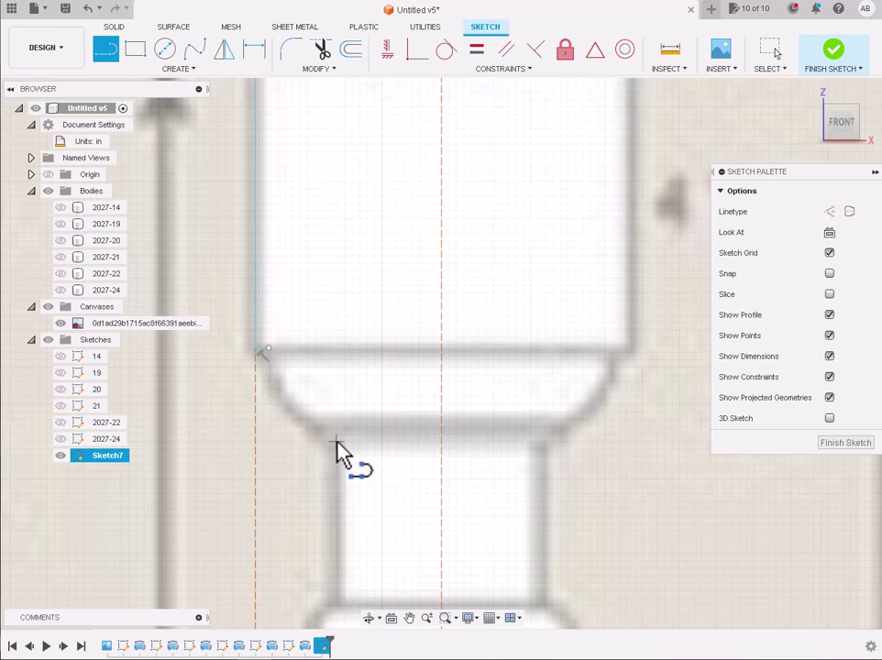
pyautogui.scroll(-3, 339, 453)
pyautogui.click(337, 441)
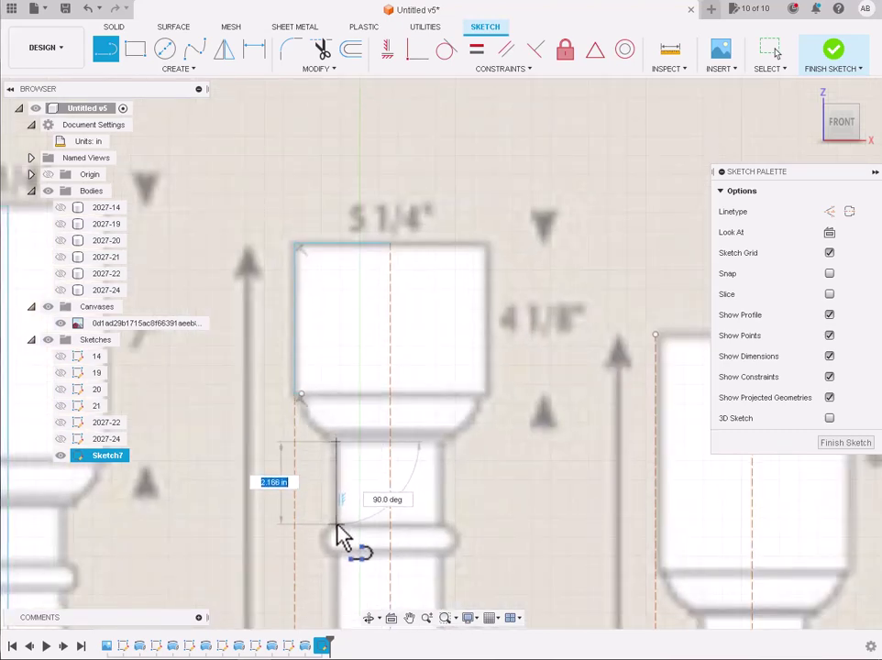
pyautogui.scroll(2, 335, 525)
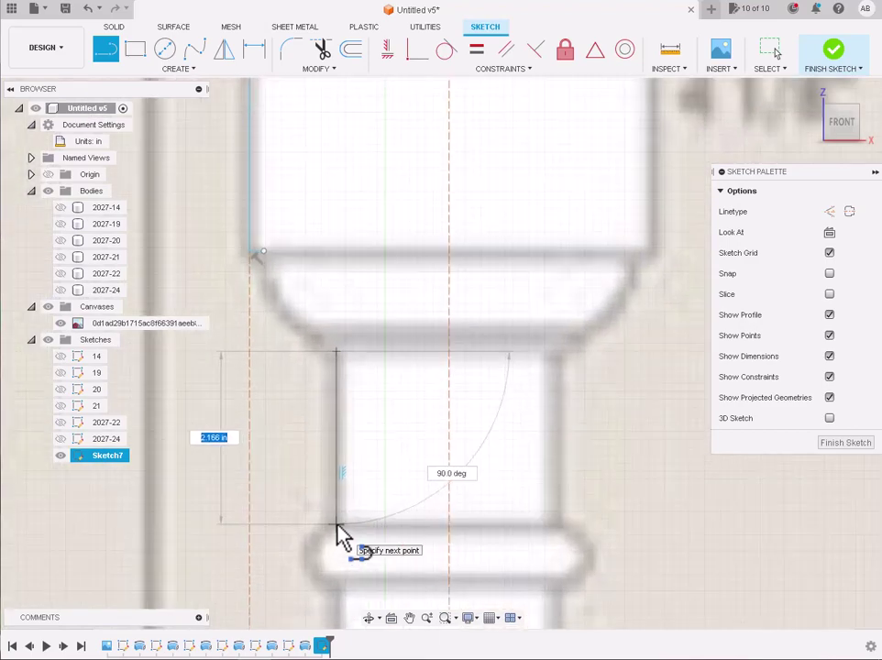
pyautogui.click(336, 525)
pyautogui.press('Escape')
pyautogui.scroll(-3, 336, 530)
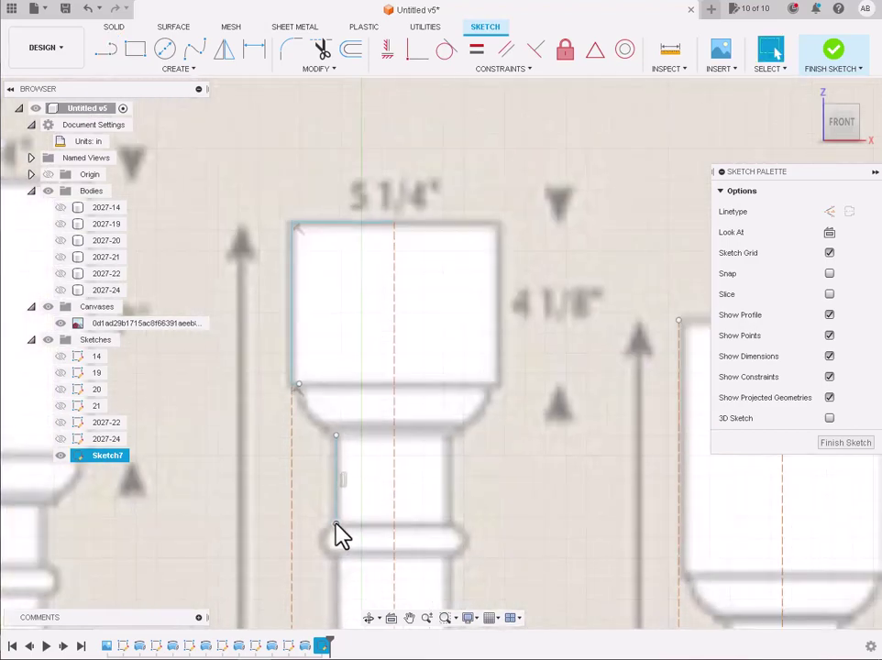
pyautogui.scroll(-2, 336, 530)
pyautogui.scroll(-2, 351, 522)
pyautogui.scroll(2, 351, 523)
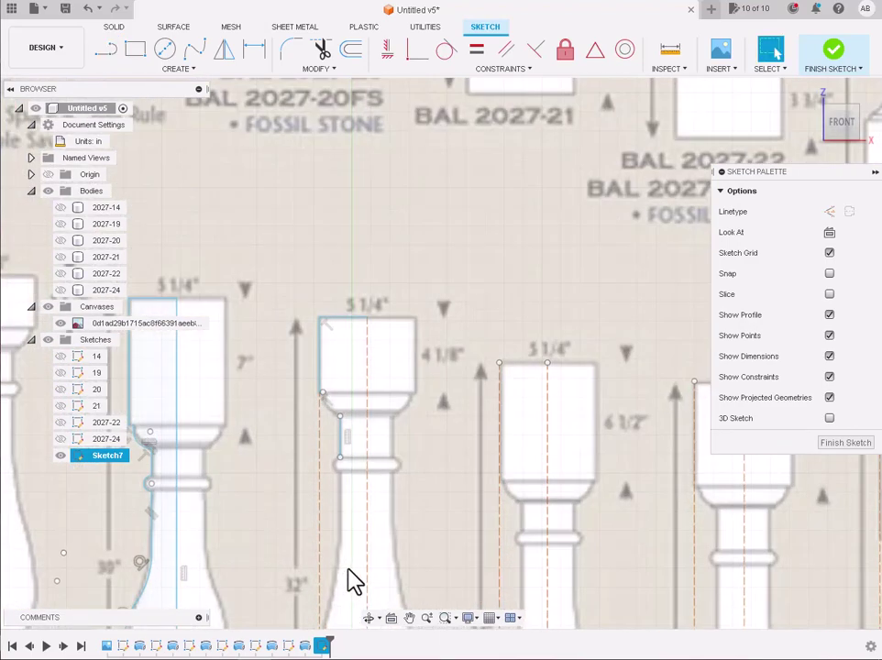
pyautogui.scroll(2, 351, 522)
pyautogui.scroll(2, 354, 536)
pyautogui.scroll(1, 354, 531)
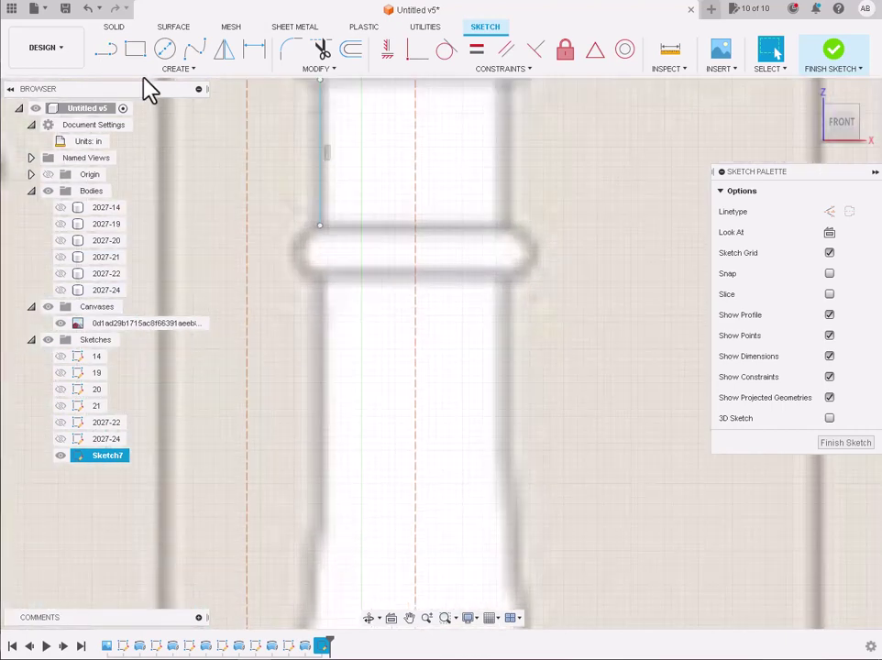
# Step: Draw a second vertical line along the neck's left edge below the ring
pyautogui.press('l')
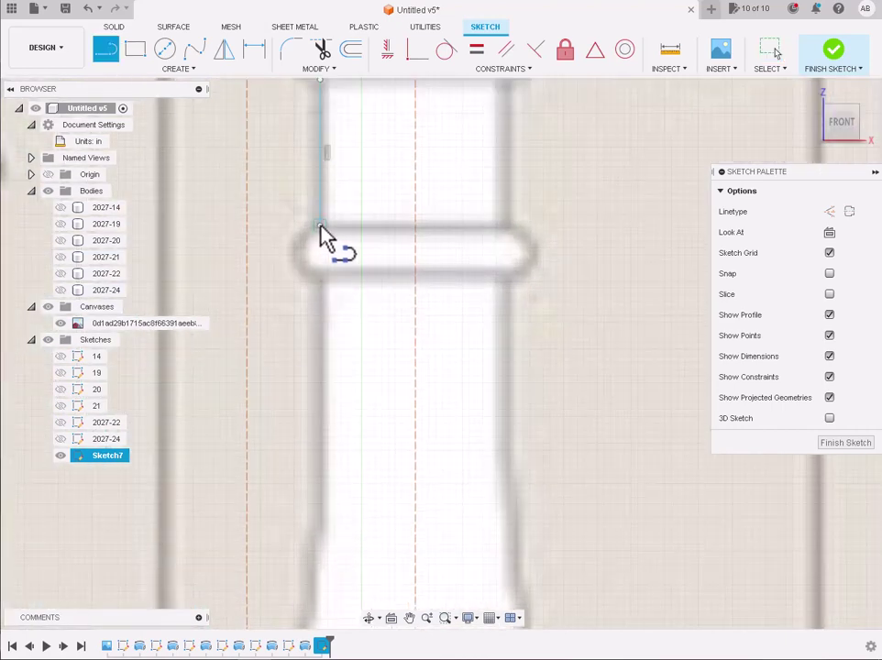
pyautogui.click(320, 276)
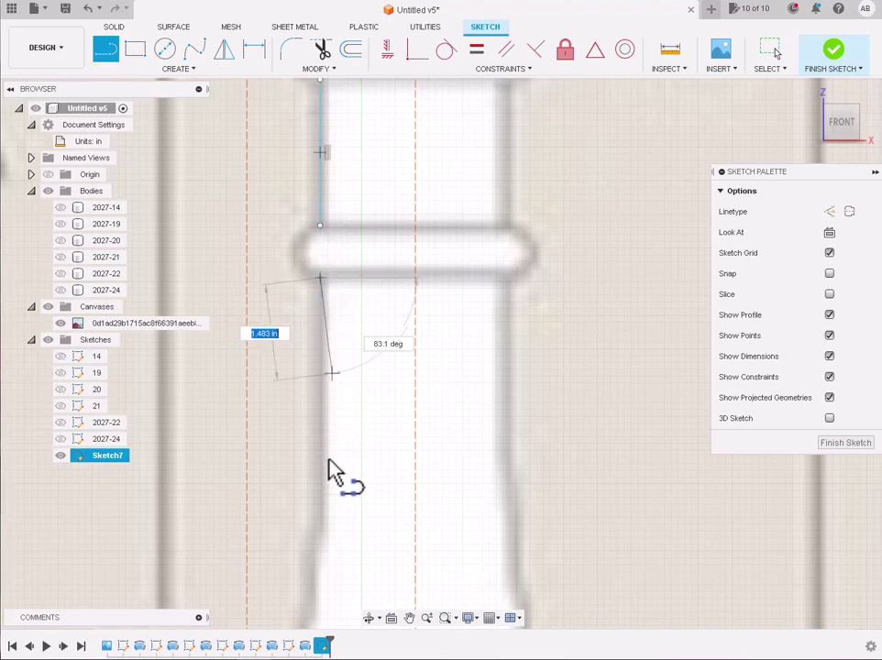
pyautogui.click(321, 526)
pyautogui.scroll(-3, 321, 526)
pyautogui.scroll(-3, 323, 534)
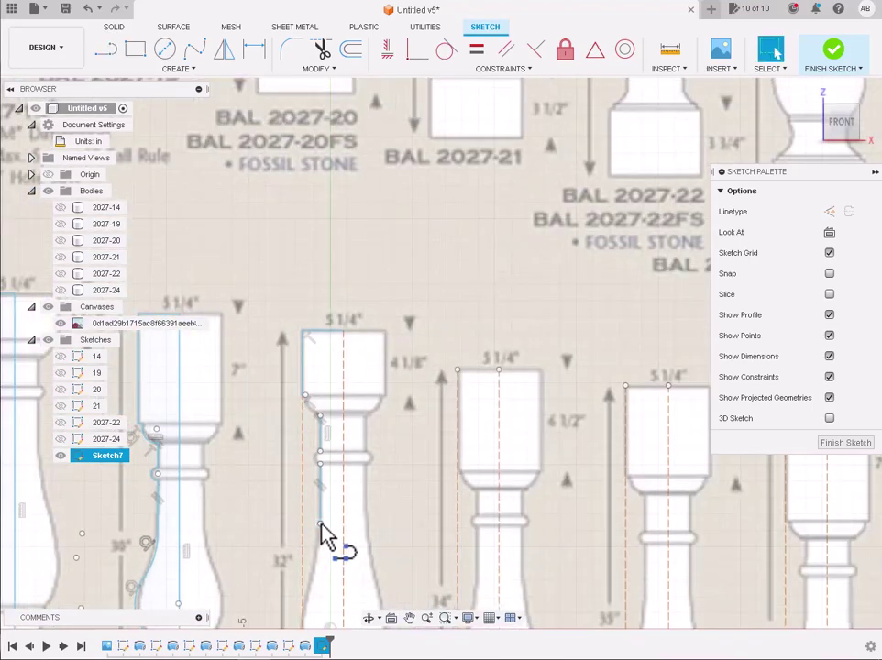
pyautogui.press('Escape')
pyautogui.scroll(-2, 322, 535)
pyautogui.scroll(-2, 323, 534)
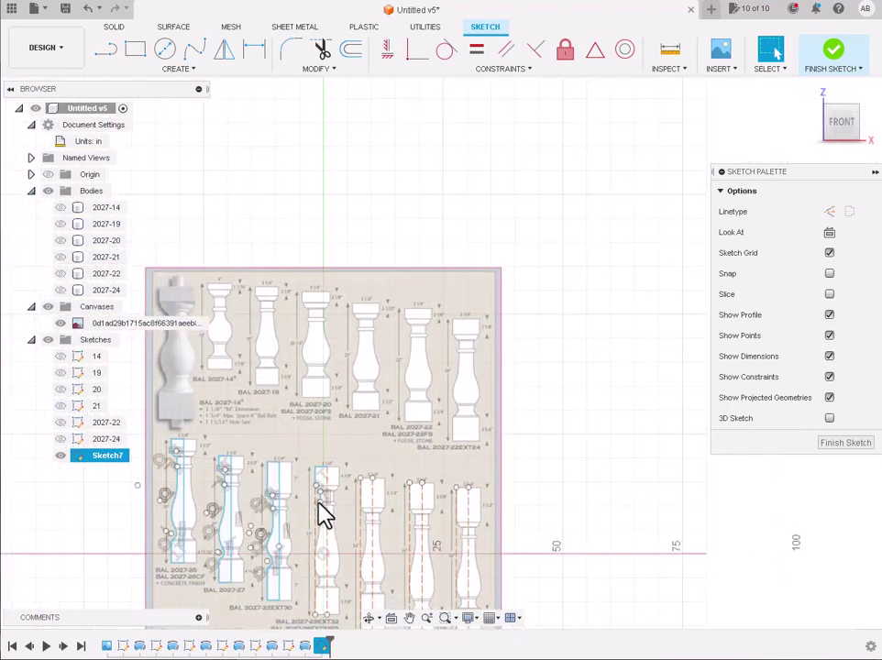
pyautogui.scroll(-1, 321, 513)
pyautogui.scroll(2, 332, 564)
pyautogui.scroll(5, 326, 577)
pyautogui.scroll(1, 316, 587)
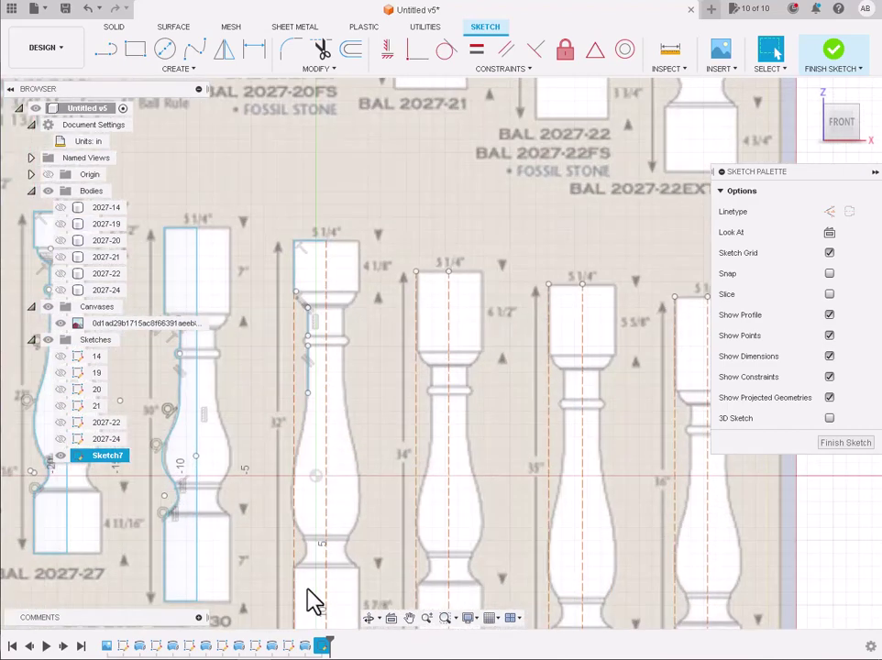
pyautogui.scroll(3, 311, 597)
pyautogui.scroll(2, 313, 585)
pyautogui.scroll(2, 316, 583)
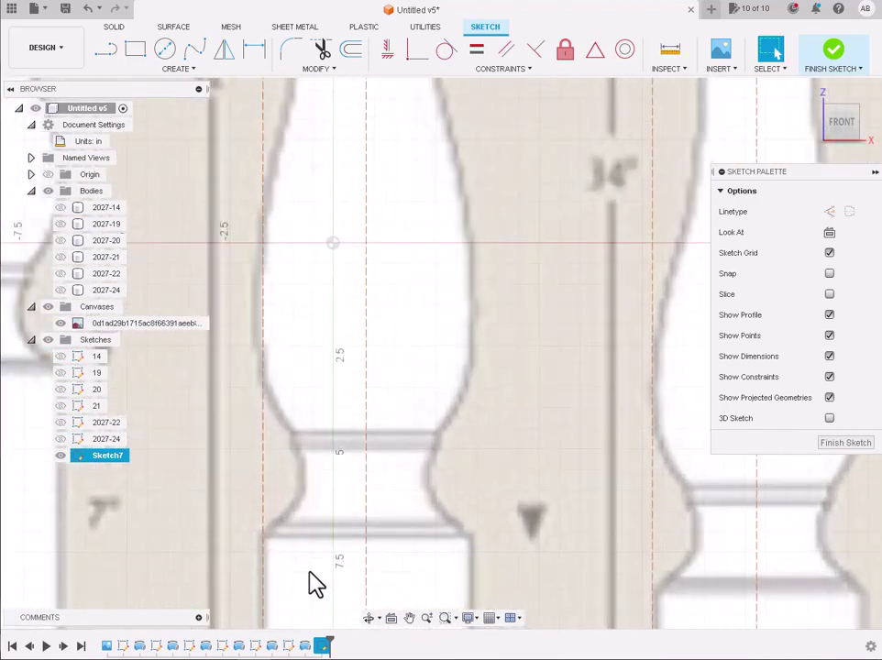
pyautogui.scroll(2, 316, 584)
# Step: Draw the short vertical edge on the lower ring's left side
pyautogui.click(106, 55)
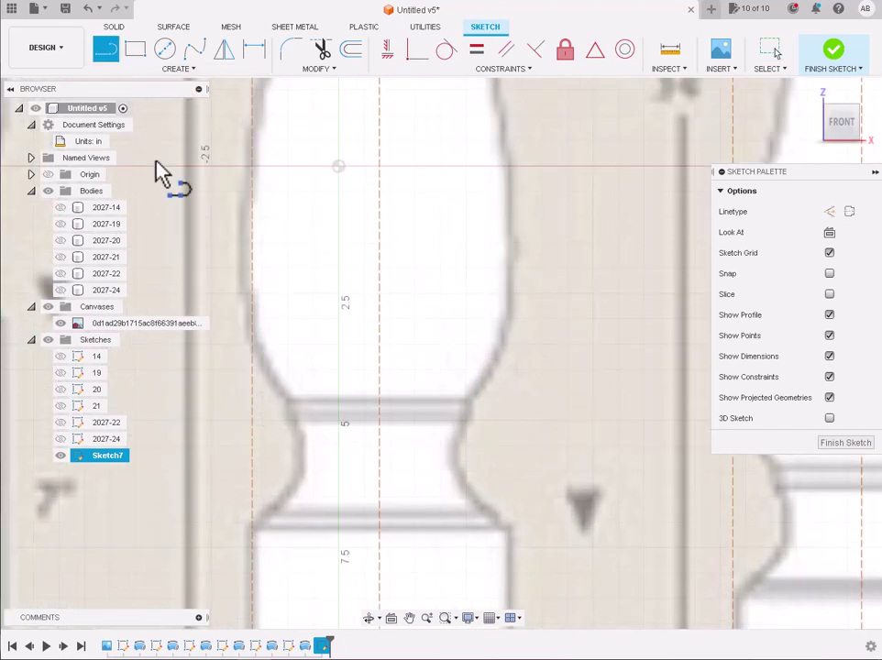
pyautogui.scroll(2, 307, 401)
pyautogui.scroll(2, 296, 410)
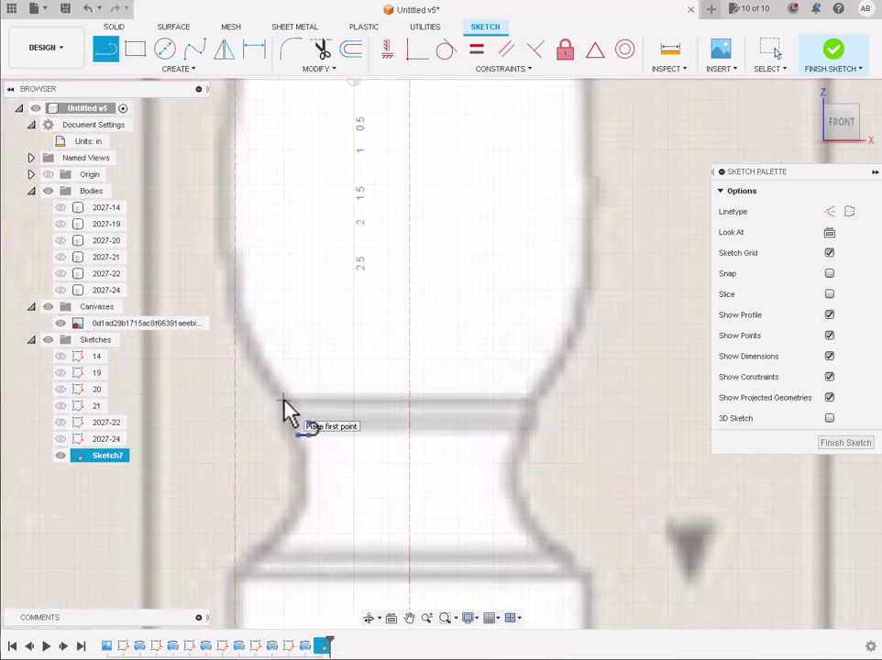
pyautogui.click(285, 404)
pyautogui.press('Return')
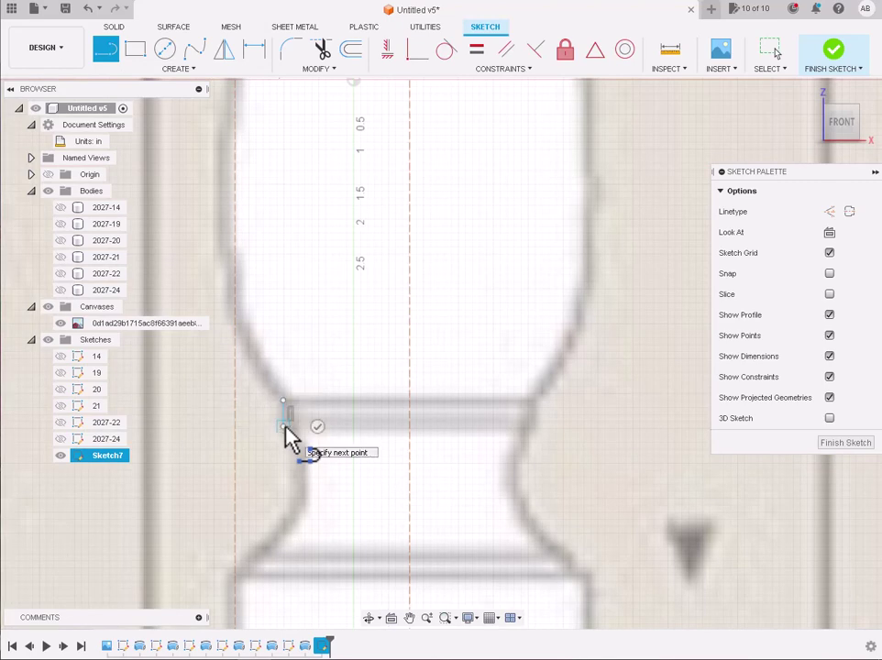
pyautogui.click(105, 48)
pyautogui.scroll(-2, 267, 550)
pyautogui.scroll(2, 266, 545)
pyautogui.scroll(2, 266, 508)
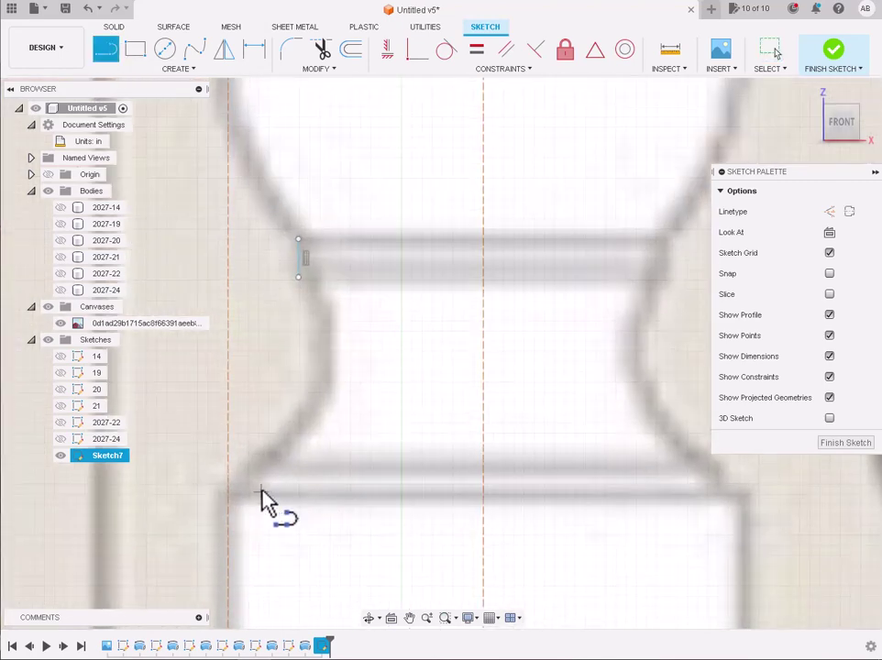
# Step: Trace the base block's left side and its bottom edge across to the centerline
pyautogui.click(249, 485)
pyautogui.scroll(-2, 231, 508)
pyautogui.scroll(-2, 232, 515)
pyautogui.scroll(-2, 232, 527)
pyautogui.scroll(4, 234, 568)
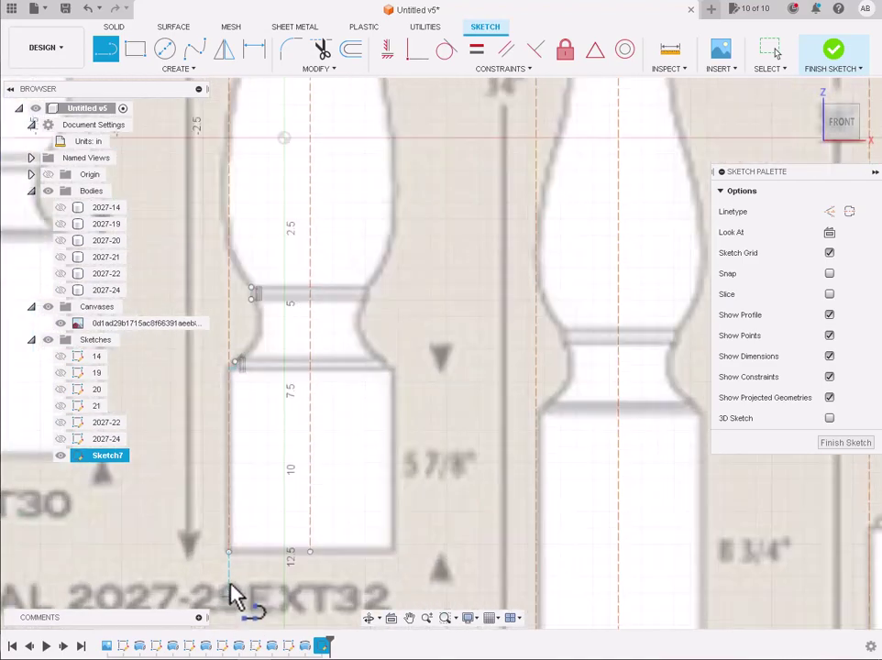
pyautogui.scroll(2, 234, 587)
pyautogui.click(222, 232)
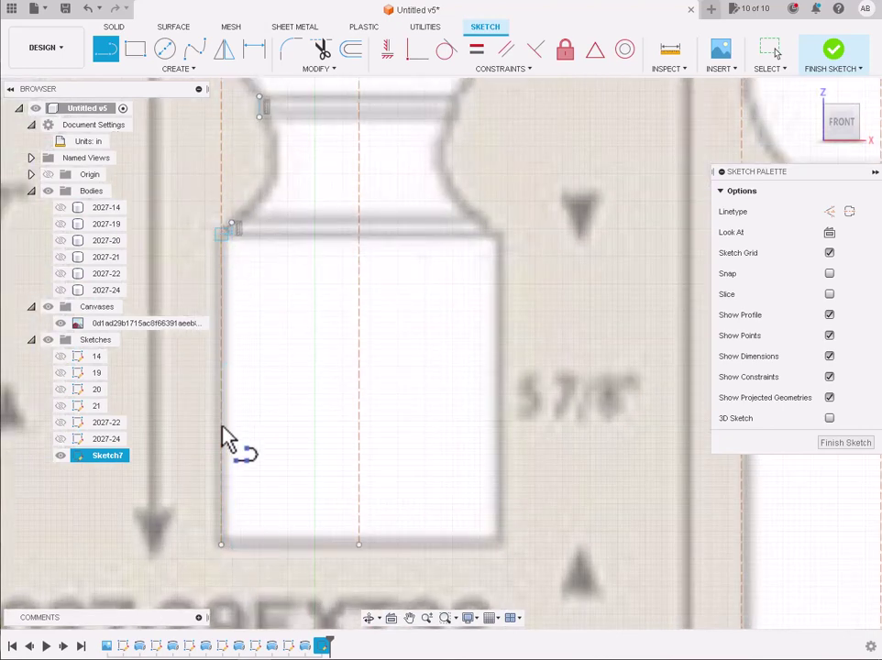
pyautogui.click(222, 546)
pyautogui.click(359, 544)
pyautogui.press('Escape')
pyautogui.scroll(-3, 399, 415)
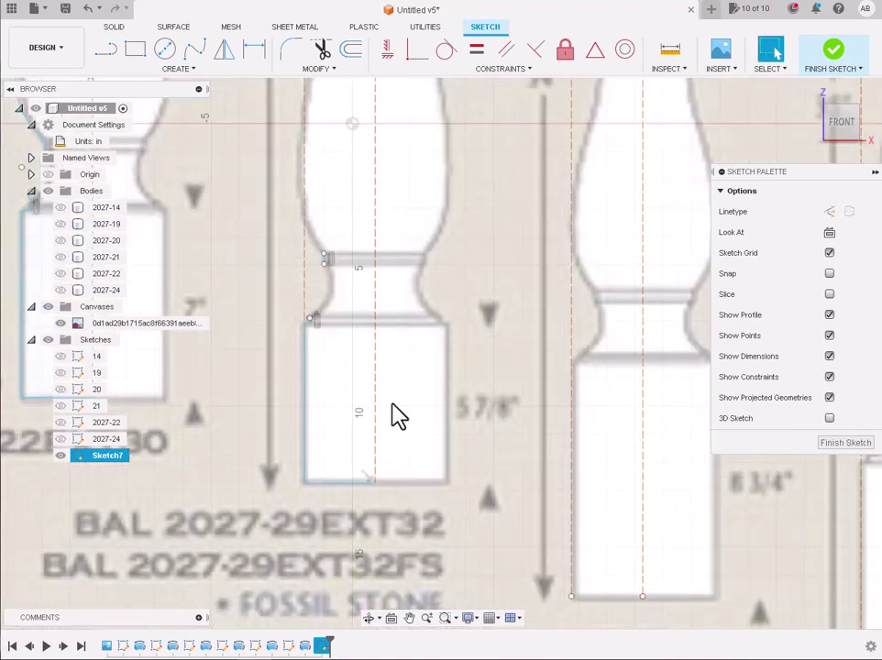
pyautogui.scroll(-2, 338, 222)
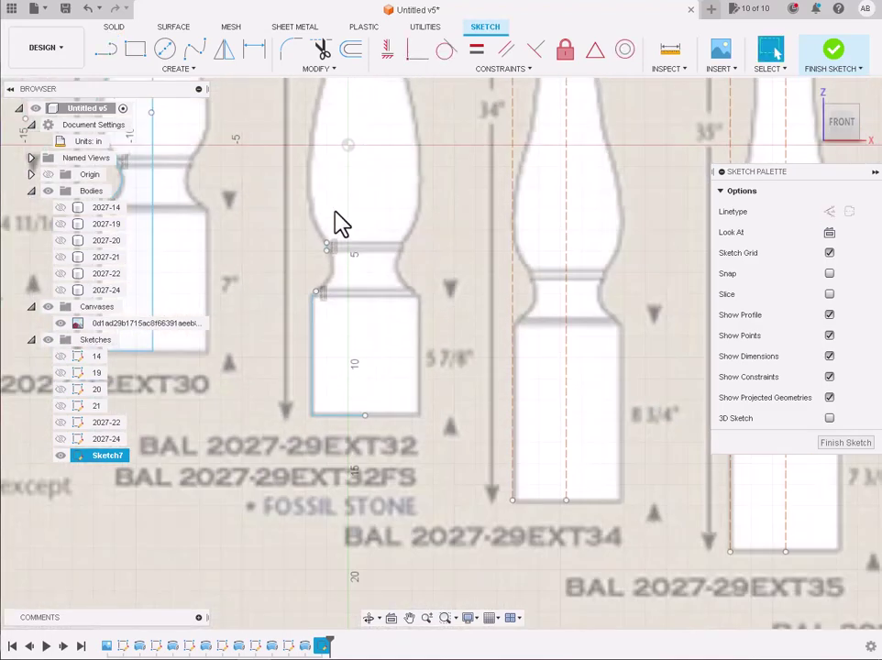
pyautogui.scroll(-3, 343, 230)
pyautogui.scroll(-2, 341, 174)
pyautogui.scroll(3, 343, 128)
pyautogui.scroll(3, 338, 134)
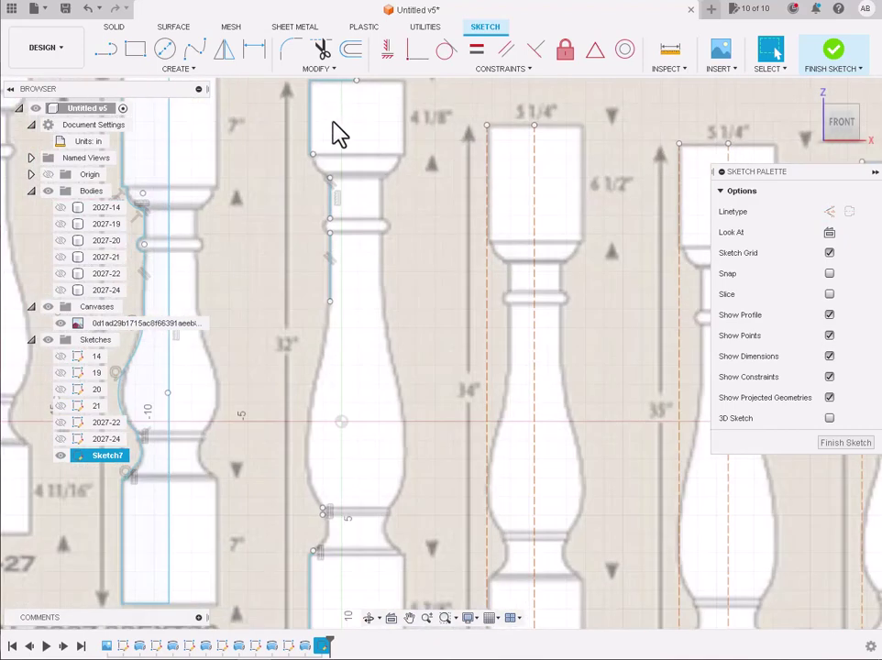
pyautogui.scroll(2, 331, 148)
pyautogui.scroll(2, 302, 142)
# Step: Start a 3-point arc from the top block's lower corner to the neck top
pyautogui.click(179, 69)
pyautogui.moveTo(112, 129)
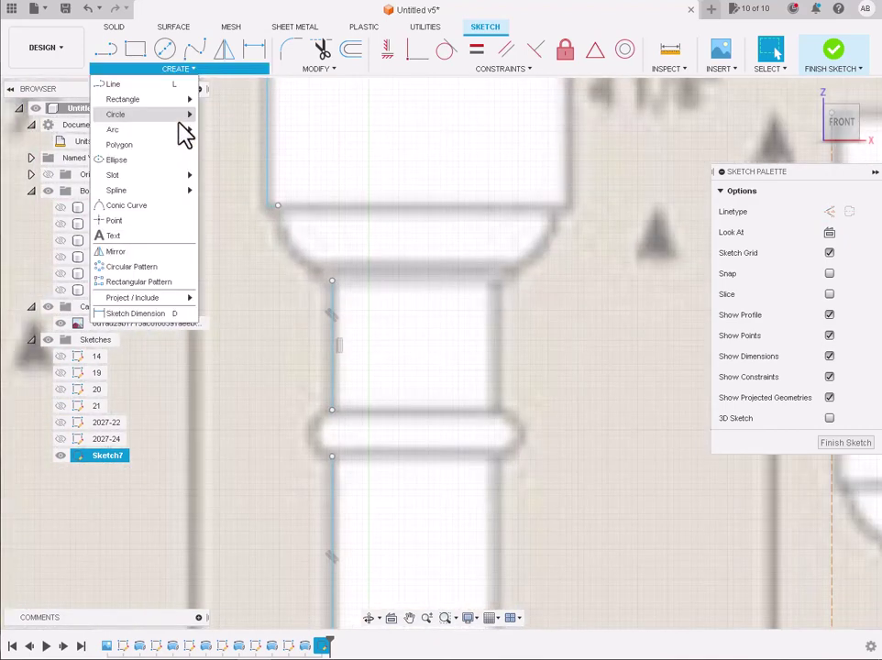
pyautogui.click(220, 129)
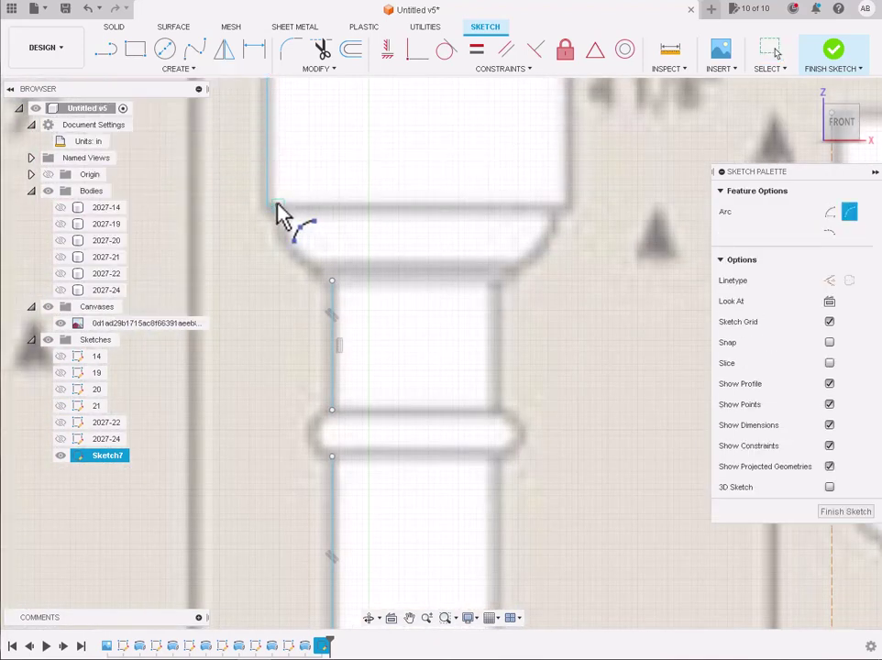
pyautogui.click(277, 205)
pyautogui.click(331, 278)
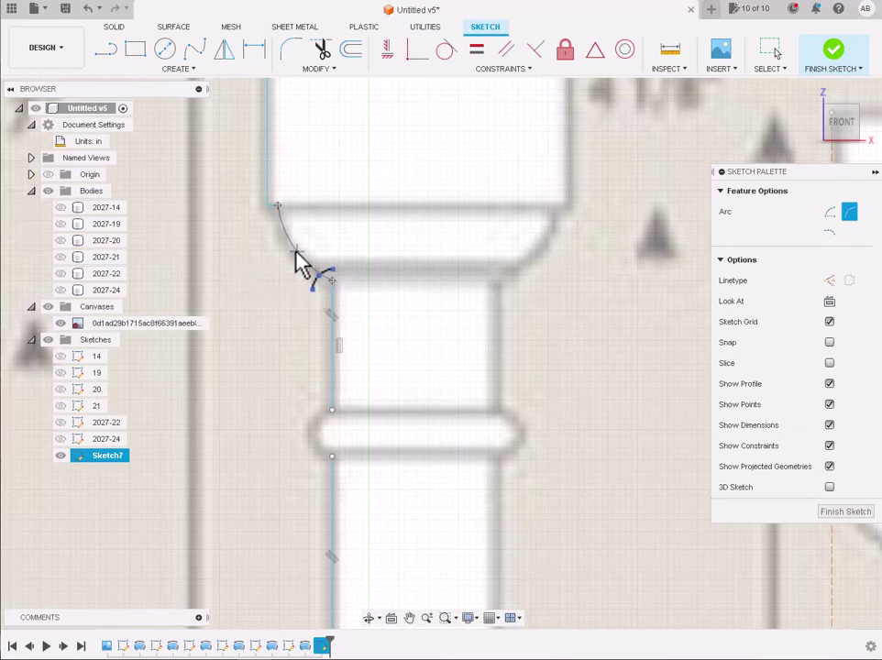
pyautogui.scroll(1, 296, 261)
pyautogui.scroll(1, 296, 261)
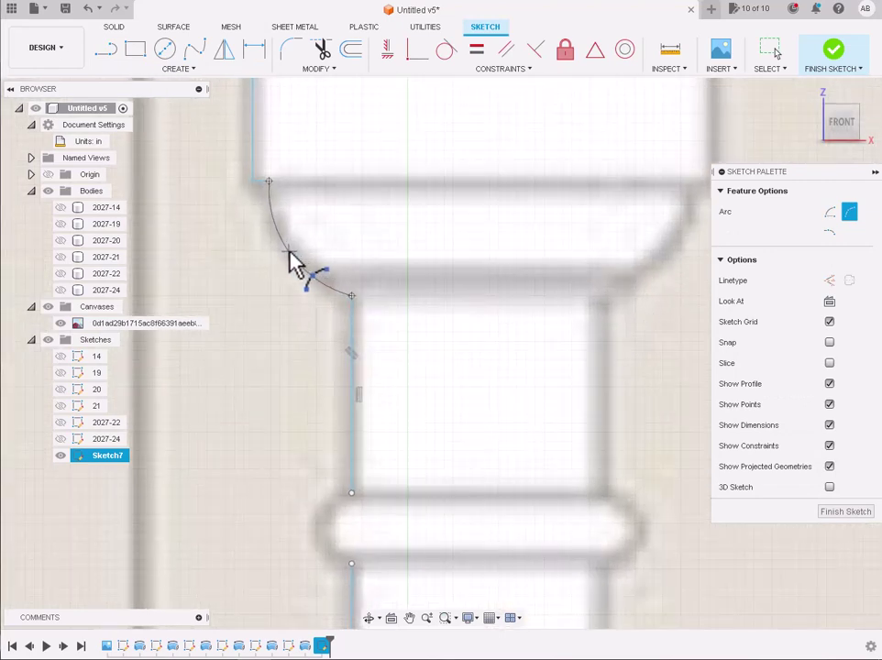
pyautogui.scroll(-2, 293, 263)
pyautogui.scroll(-1, 291, 262)
pyautogui.scroll(-1, 321, 345)
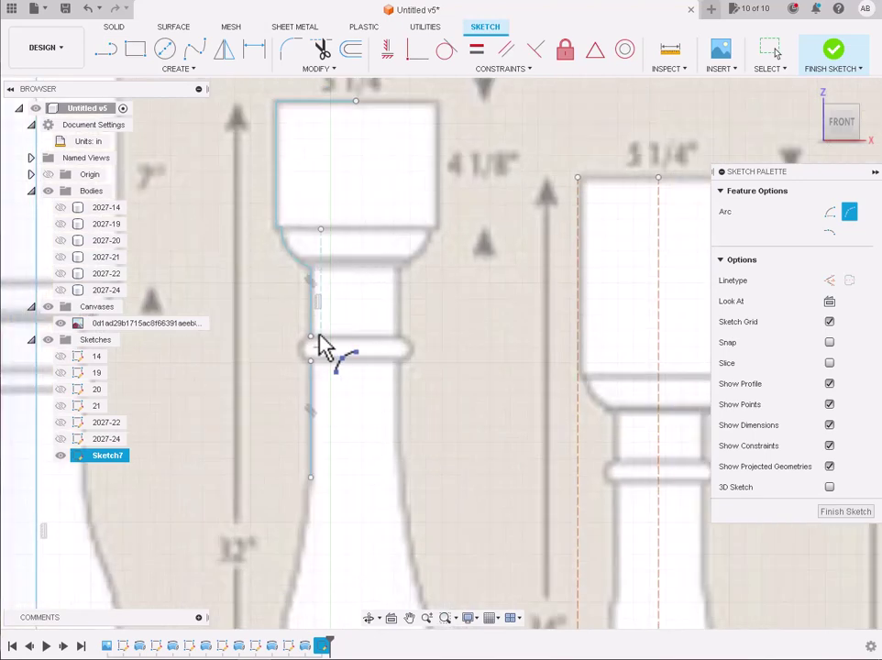
pyautogui.scroll(1, 321, 344)
pyautogui.scroll(2, 314, 376)
# Step: Add an outward-bulging arc along the ring from its top to bottom corner
pyautogui.click(296, 318)
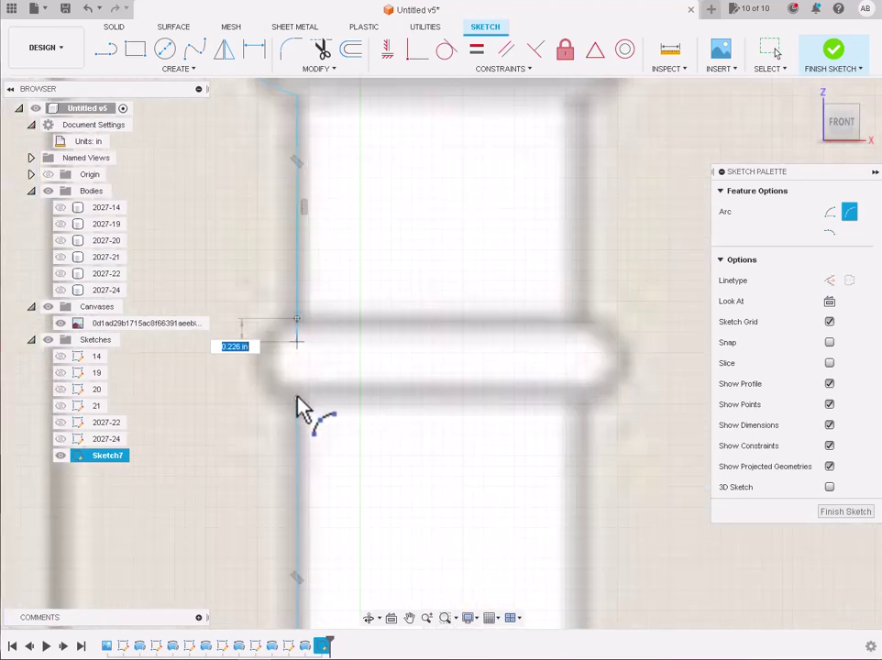
pyautogui.click(296, 398)
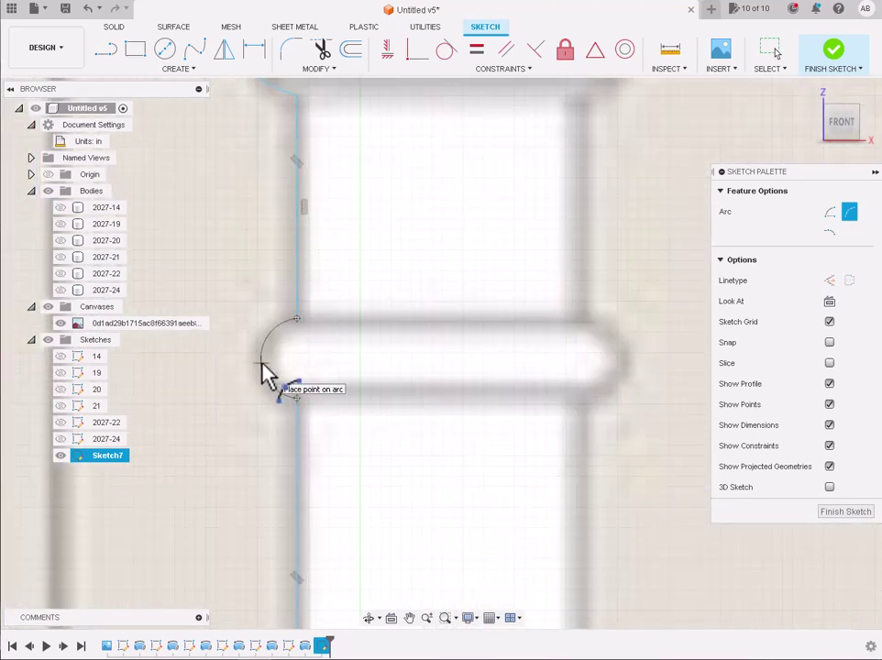
pyautogui.click(263, 371)
pyautogui.scroll(-3, 263, 368)
pyautogui.scroll(-2, 265, 367)
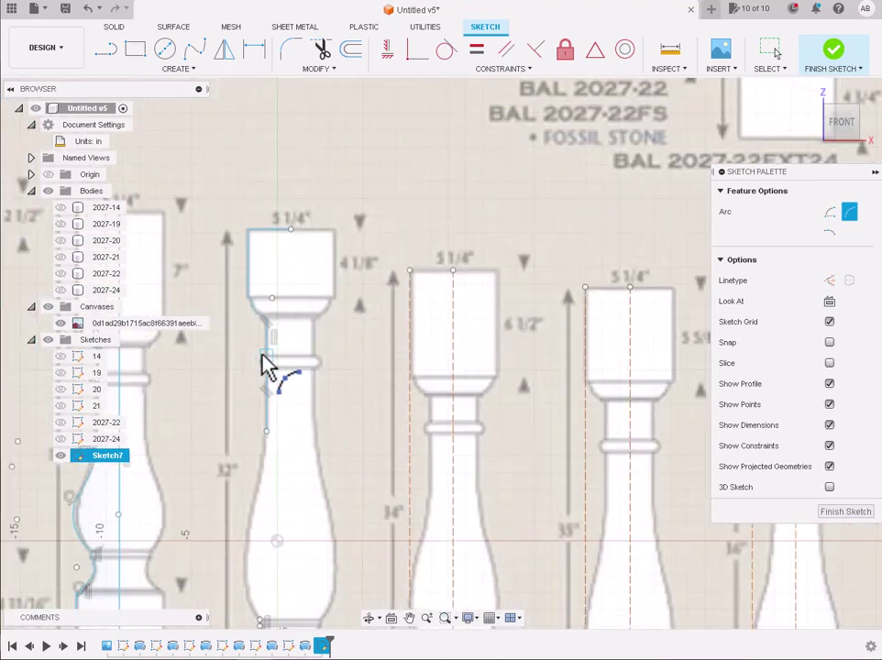
pyautogui.scroll(-1, 256, 568)
pyautogui.scroll(2, 266, 561)
pyautogui.scroll(2, 264, 556)
# Step: Arc along the column's long curved left edge, then begin an arc at the neck's upper corner
pyautogui.click(266, 553)
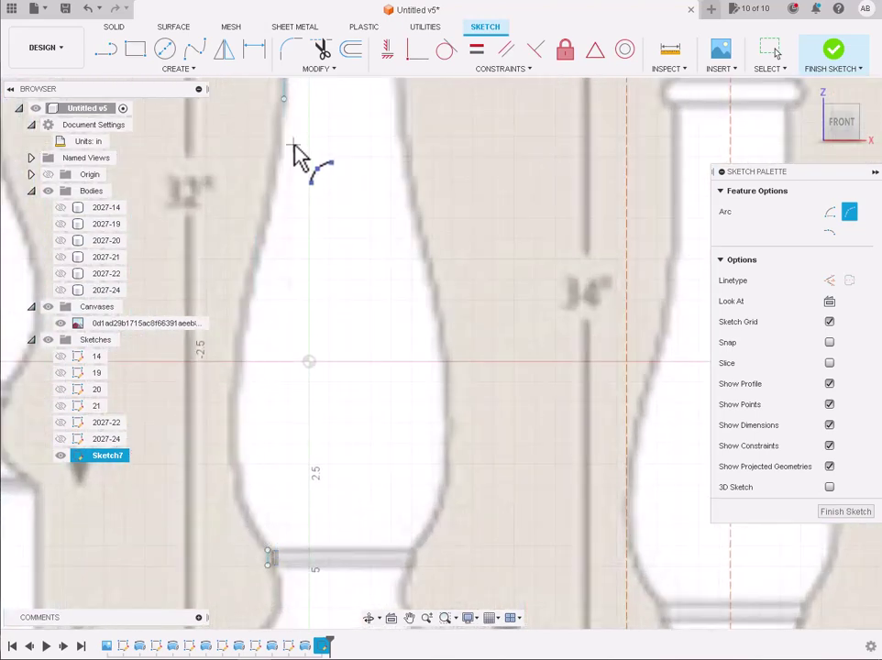
pyautogui.click(245, 299)
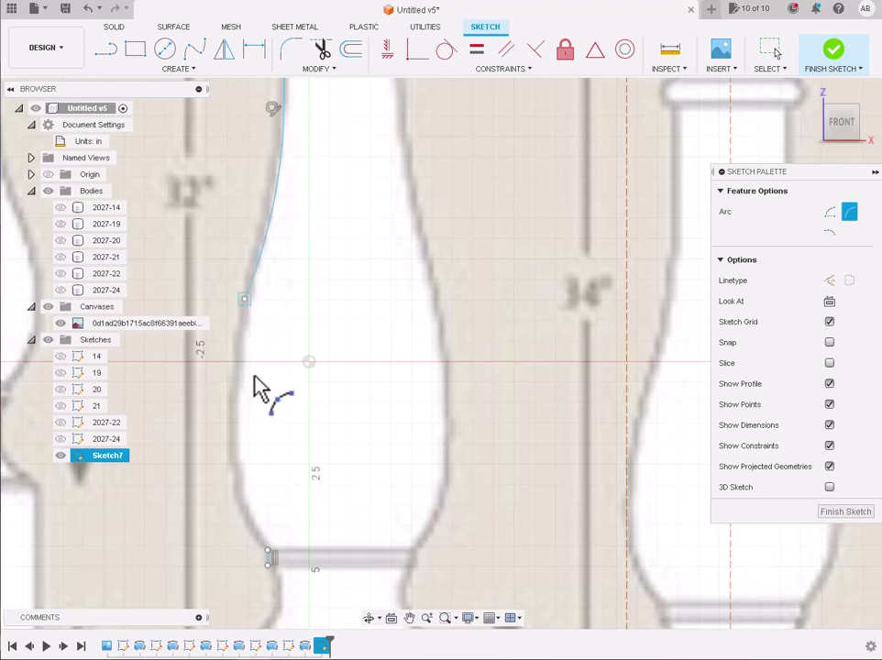
pyautogui.click(240, 471)
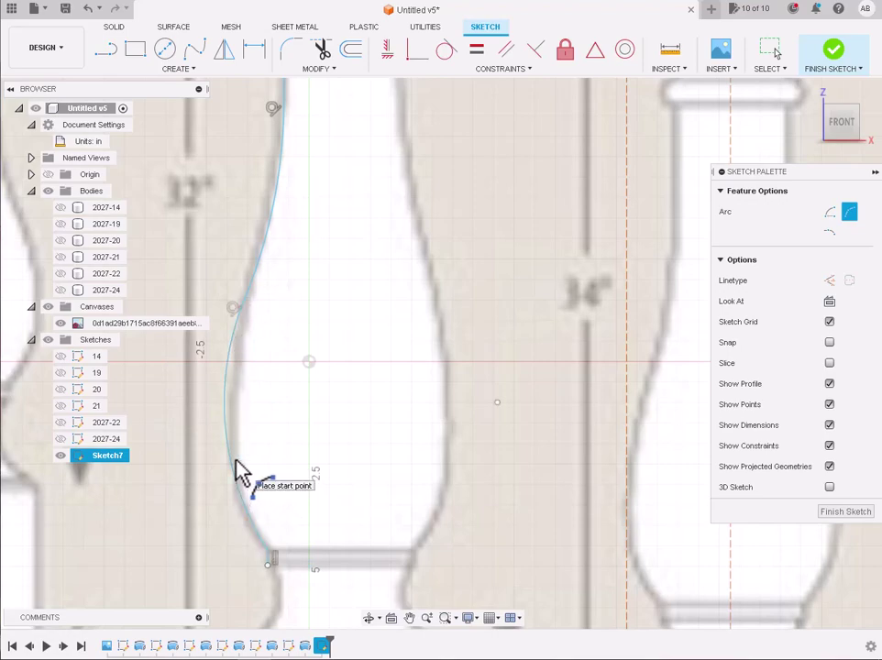
pyautogui.scroll(-2, 236, 473)
pyautogui.scroll(-3, 237, 473)
pyautogui.scroll(-3, 236, 473)
pyautogui.scroll(3, 244, 492)
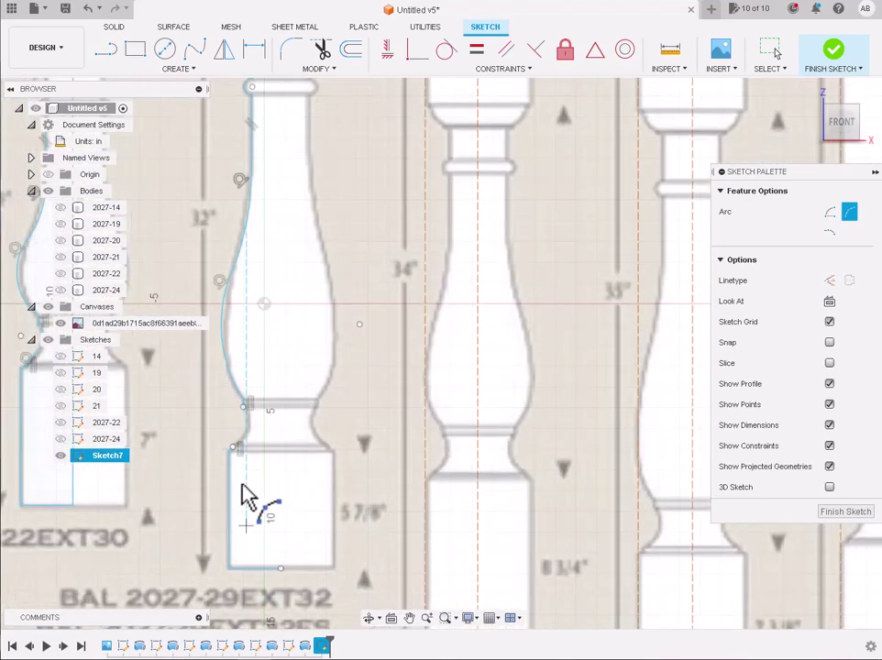
pyautogui.scroll(3, 232, 463)
pyautogui.scroll(3, 232, 463)
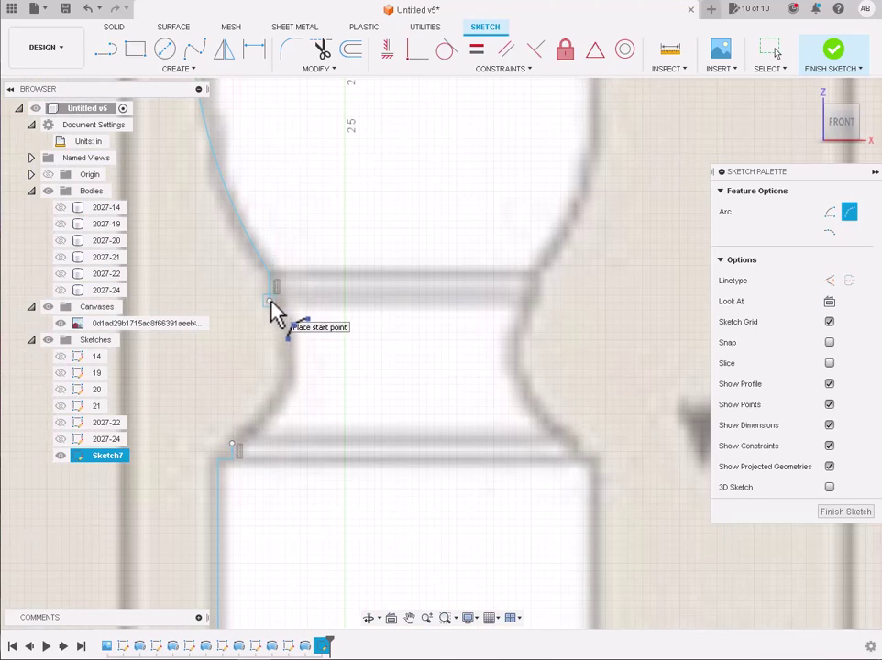
pyautogui.click(270, 301)
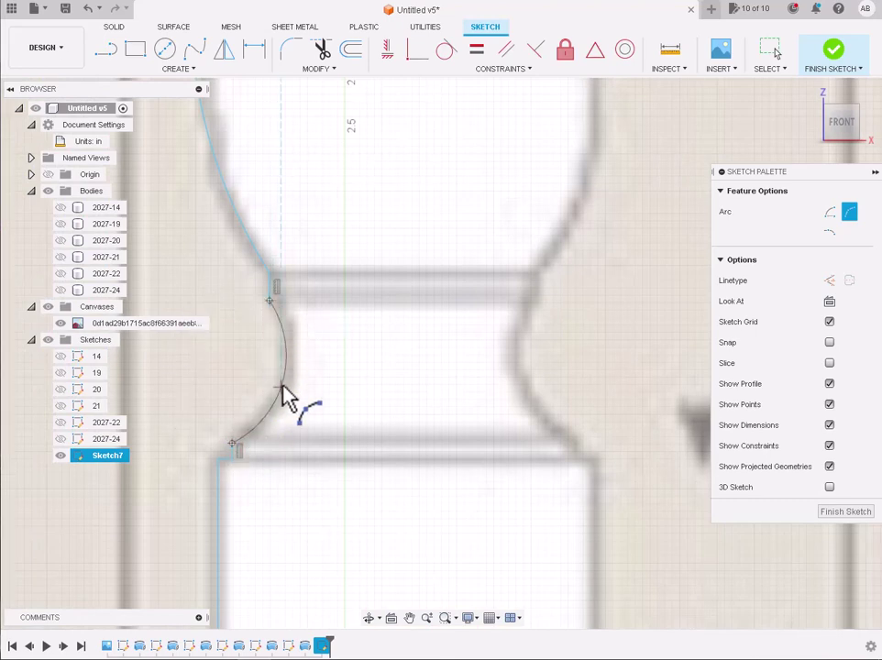
pyautogui.scroll(-2, 286, 394)
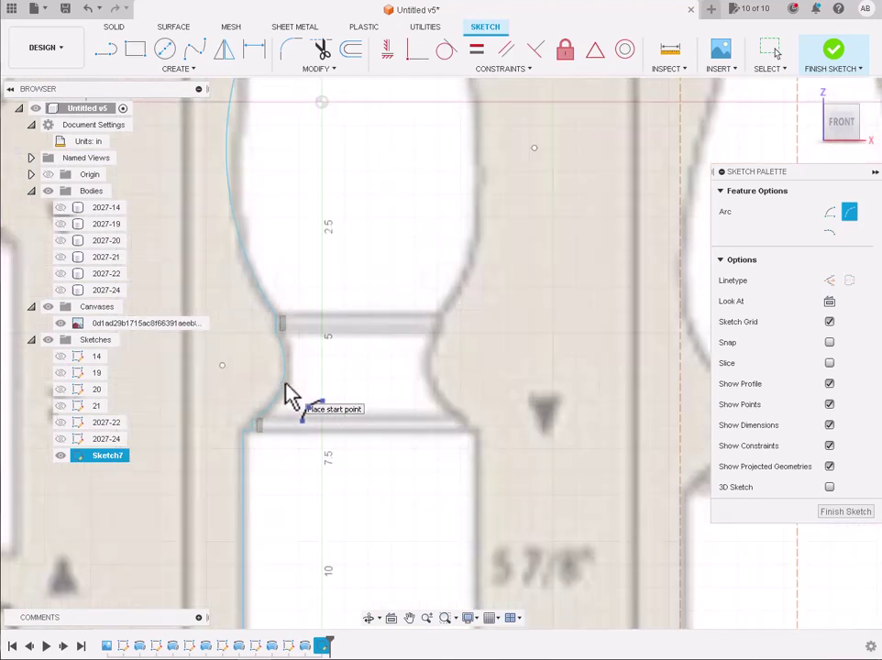
pyautogui.scroll(-2, 286, 394)
pyautogui.scroll(-2, 286, 394)
pyautogui.scroll(-1, 287, 394)
# Step: Draw a vertical centre line down the EXT34 baluster from top to bottom
pyautogui.press('Escape')
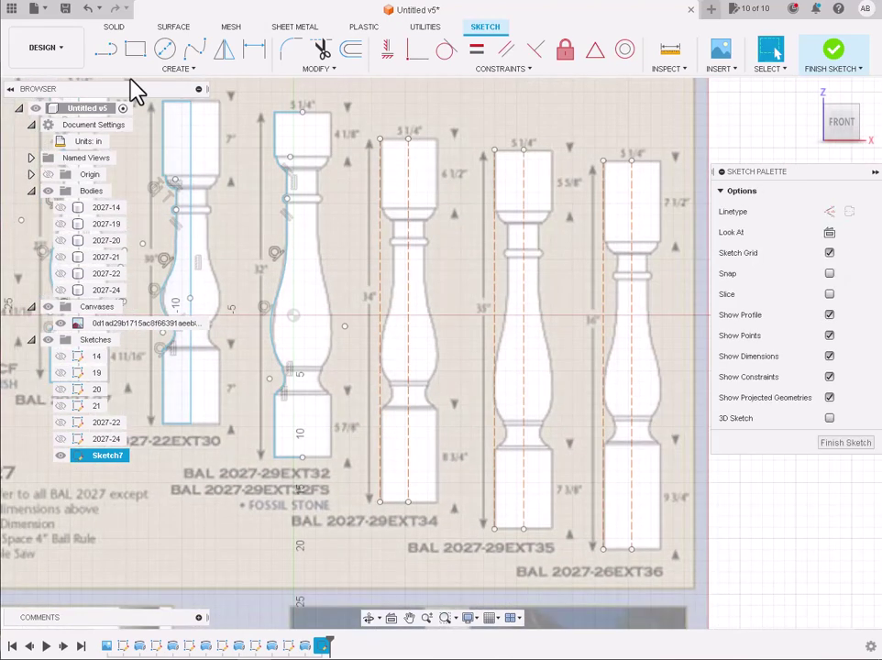
pyautogui.click(106, 51)
pyautogui.click(302, 115)
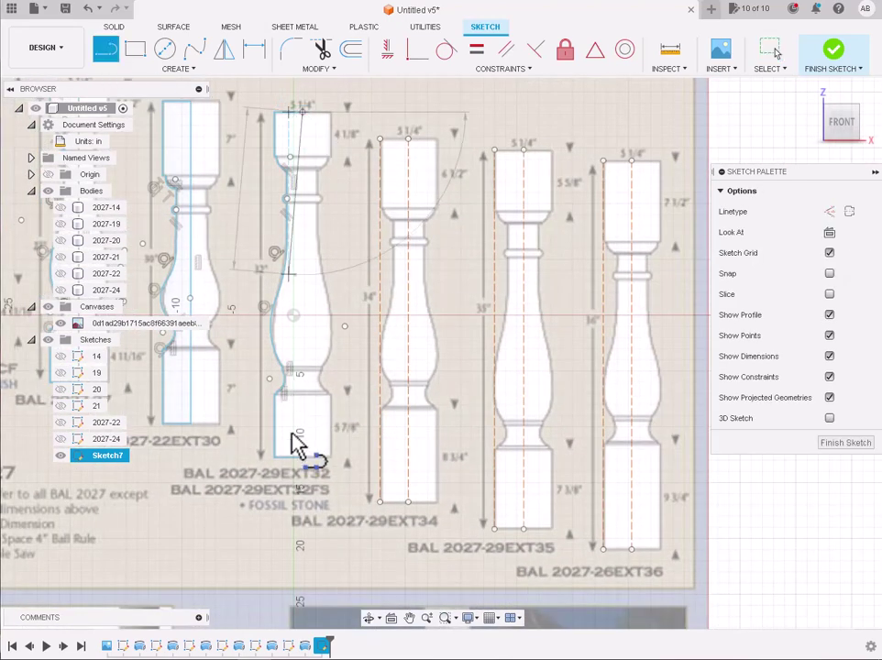
pyautogui.click(301, 457)
pyautogui.press('Escape')
pyautogui.scroll(-1, 345, 226)
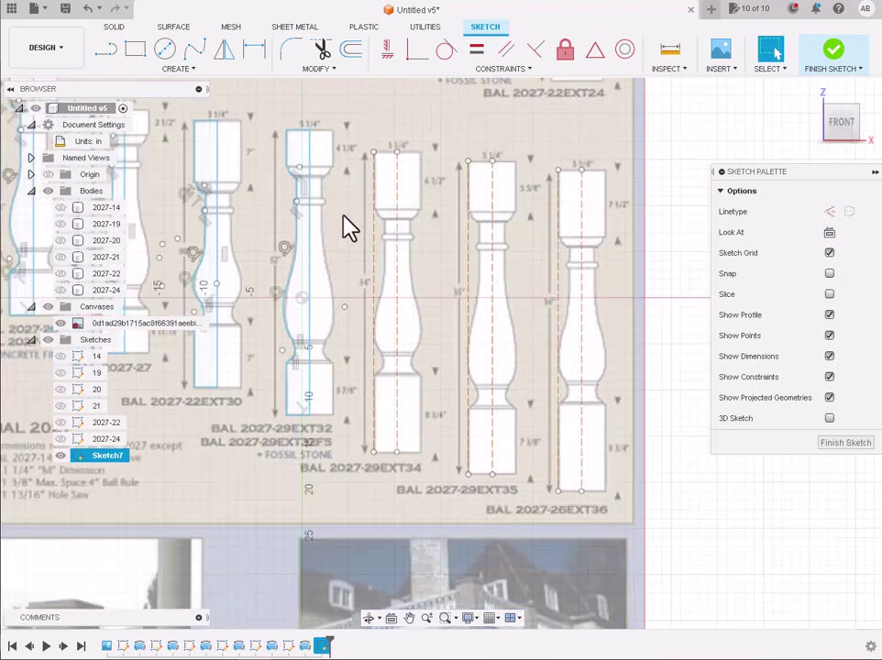
pyautogui.scroll(1, 430, 150)
pyautogui.scroll(1, 431, 151)
pyautogui.scroll(1, 412, 156)
pyautogui.scroll(2, 389, 159)
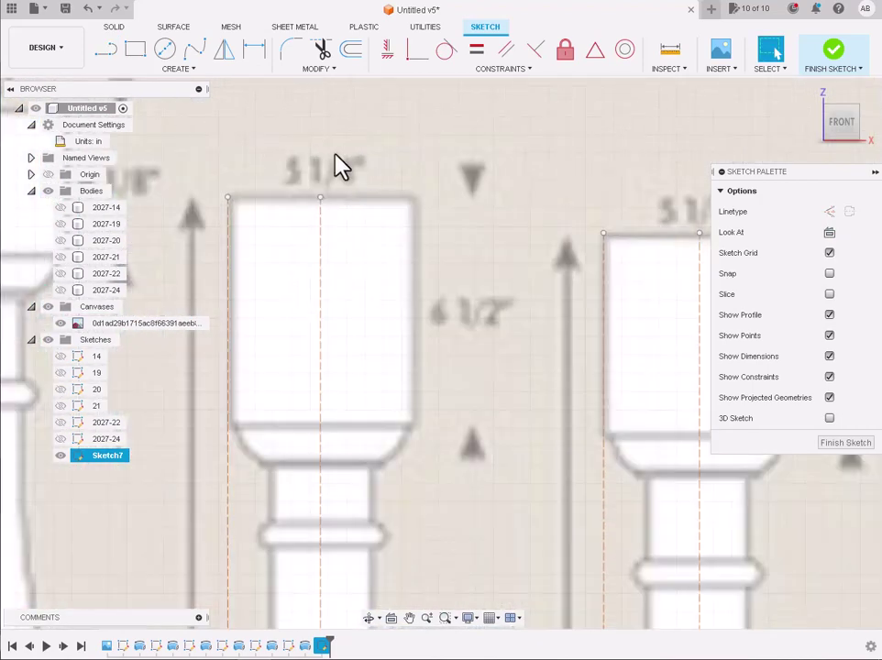
pyautogui.scroll(1, 179, 115)
# Step: Draw the top block's top edge from the centre line to its left corner
pyautogui.click(106, 51)
pyautogui.scroll(2, 275, 183)
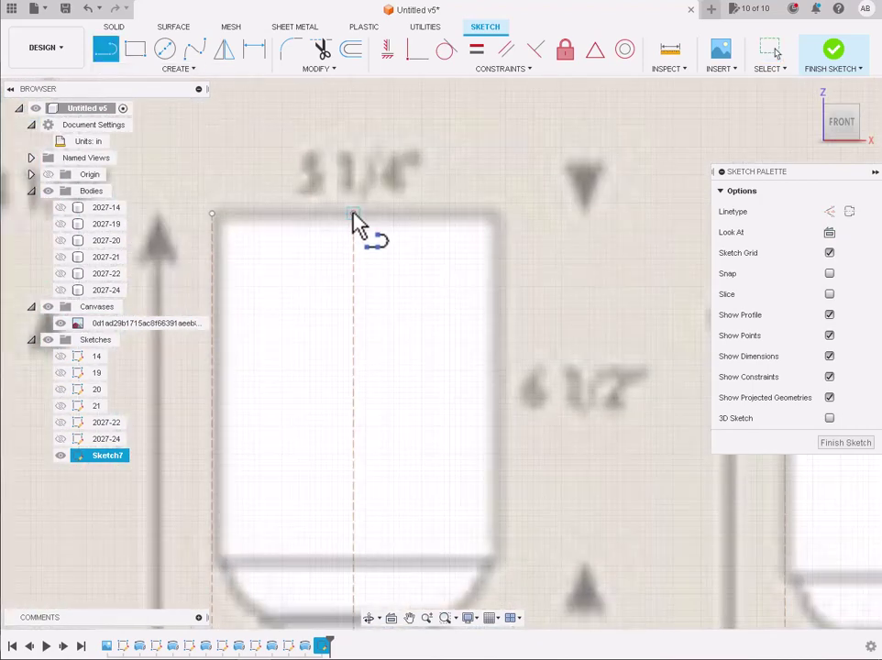
pyautogui.click(353, 214)
pyautogui.doubleClick(212, 219)
pyautogui.scroll(-1, 213, 220)
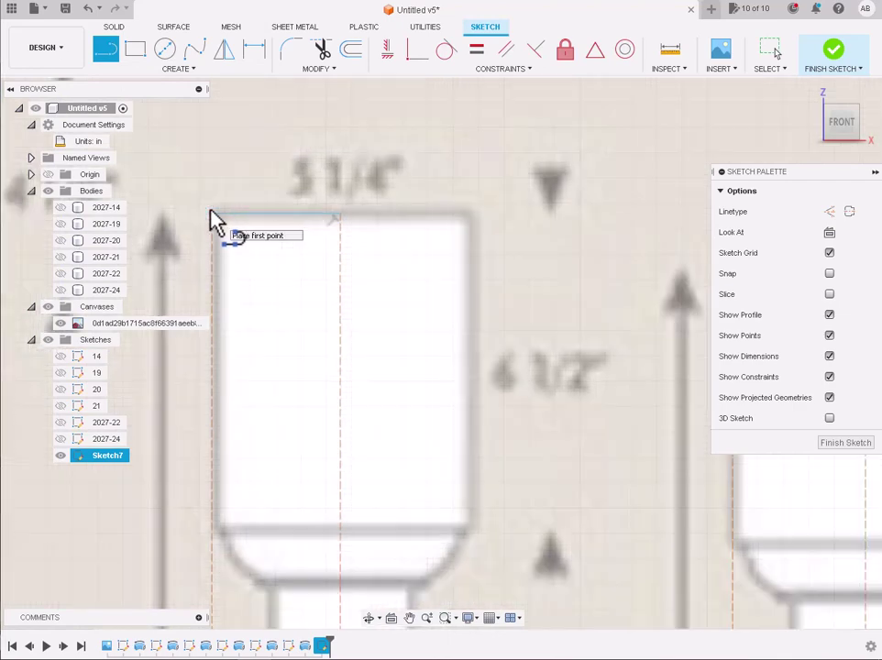
pyautogui.scroll(-1, 213, 220)
# Step: Trace the top block's left side down to its lower corner
pyautogui.click(107, 52)
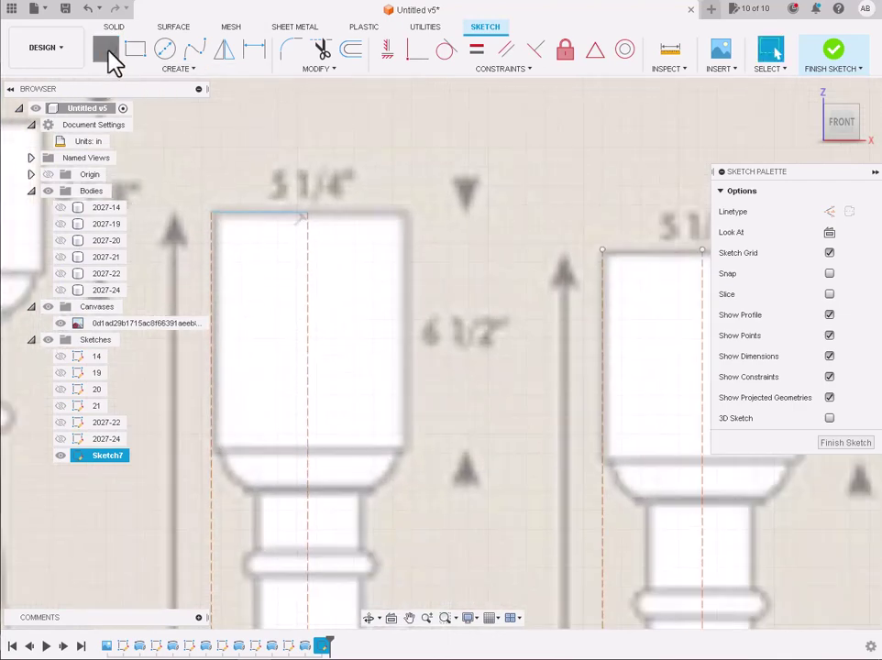
pyautogui.click(213, 217)
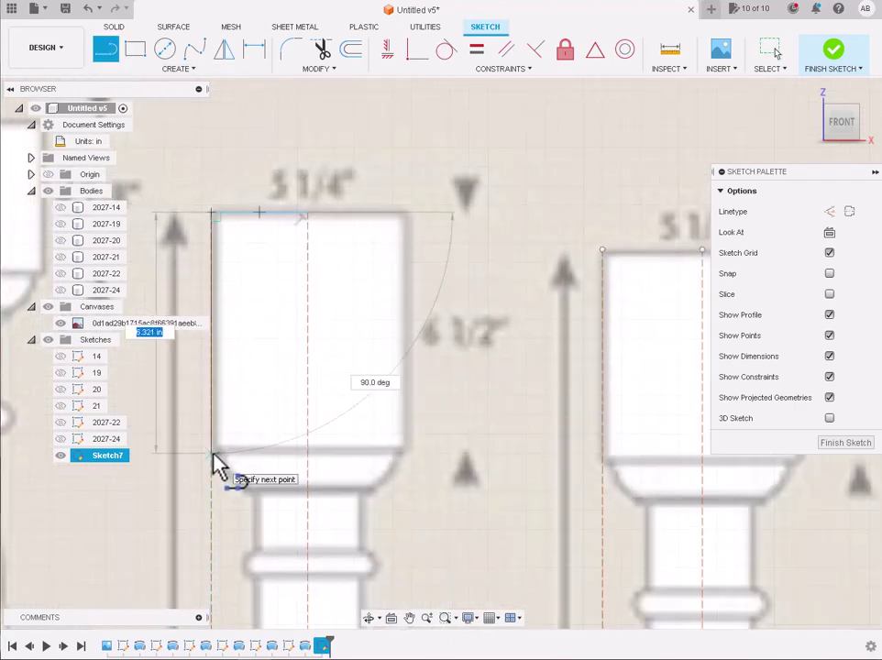
pyautogui.doubleClick(213, 452)
pyautogui.scroll(2, 213, 449)
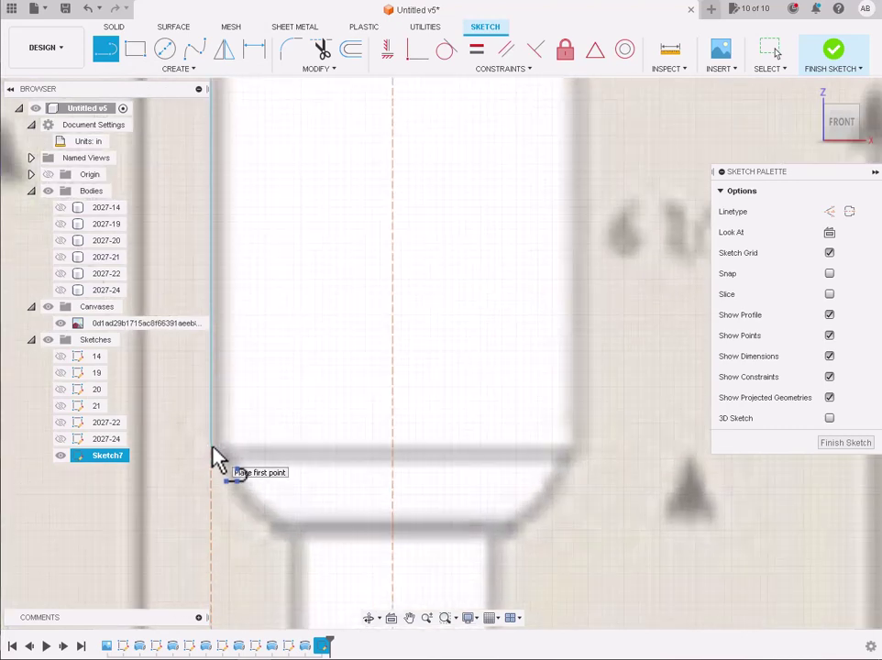
pyautogui.click(224, 447)
pyautogui.click(213, 447)
pyautogui.scroll(-4, 311, 224)
pyautogui.scroll(4, 290, 466)
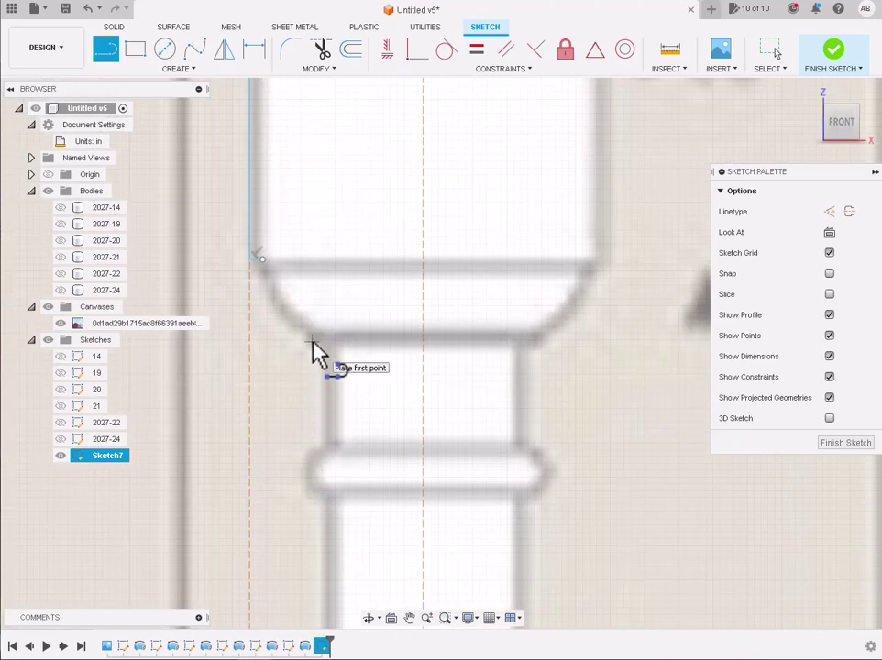
# Step: Trace the neck edge from its top corner down past the collar
pyautogui.click(317, 338)
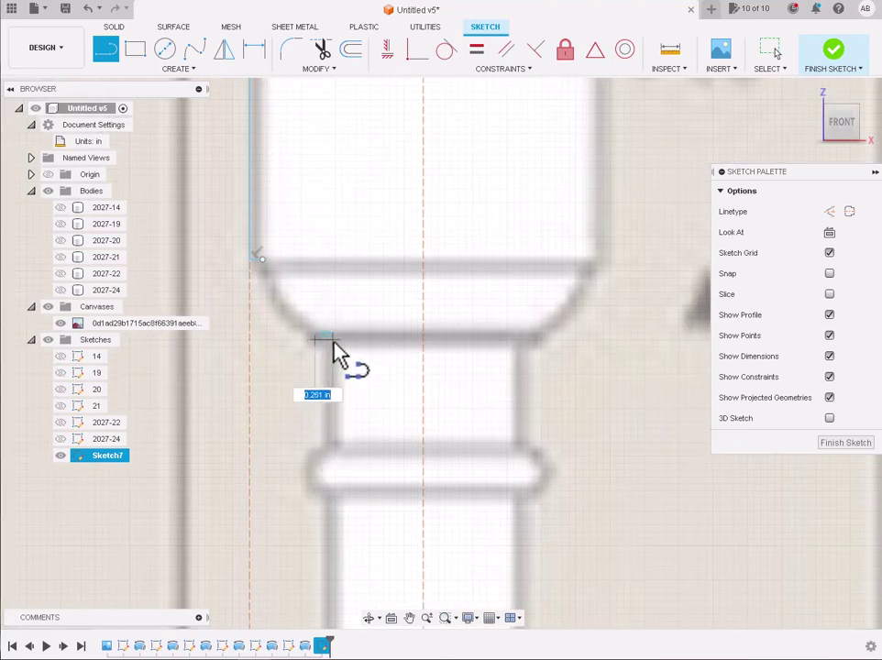
pyautogui.click(333, 447)
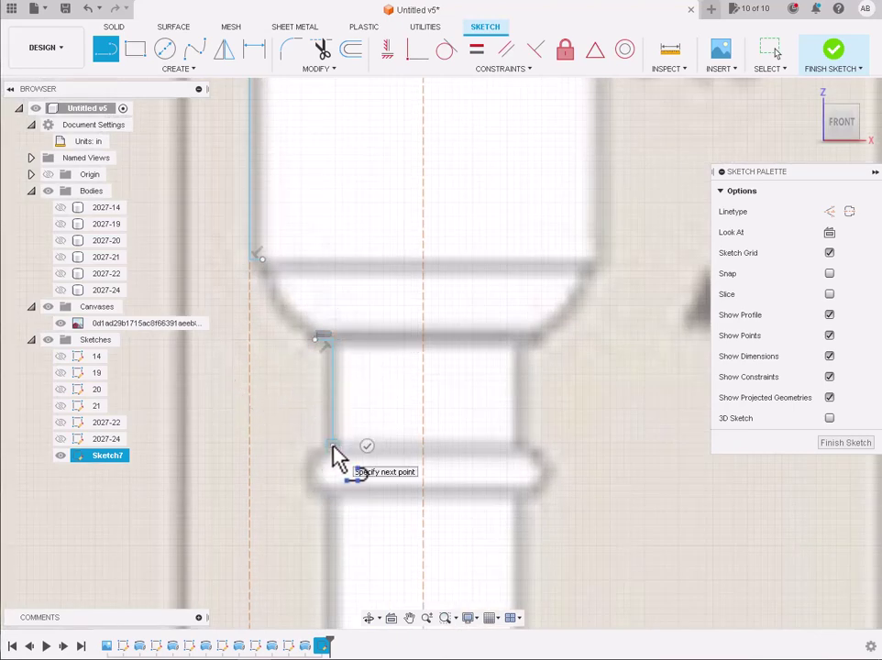
pyautogui.click(332, 492)
pyautogui.scroll(-2, 333, 499)
pyautogui.scroll(-2, 334, 502)
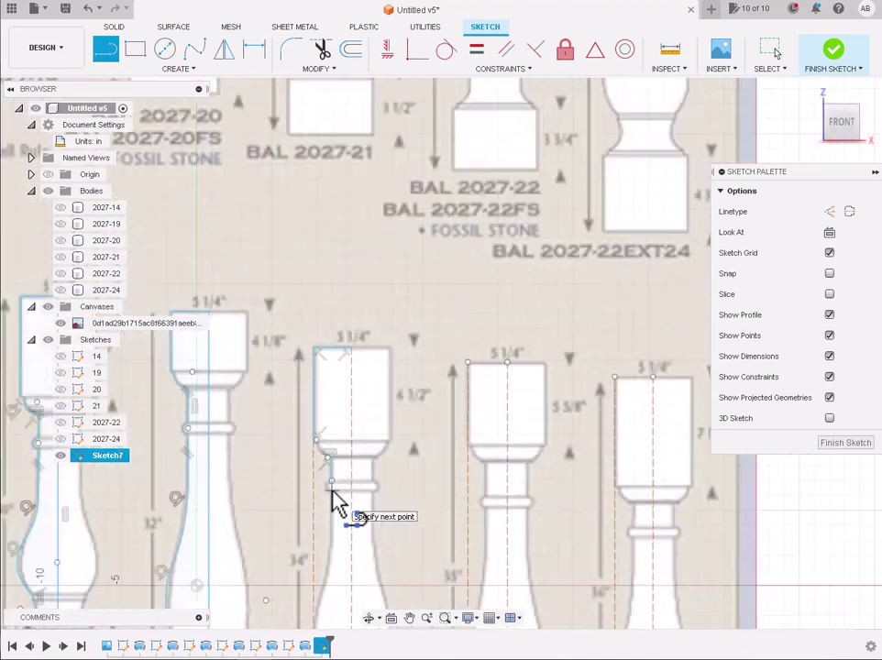
pyautogui.scroll(3, 339, 531)
pyautogui.scroll(2, 345, 561)
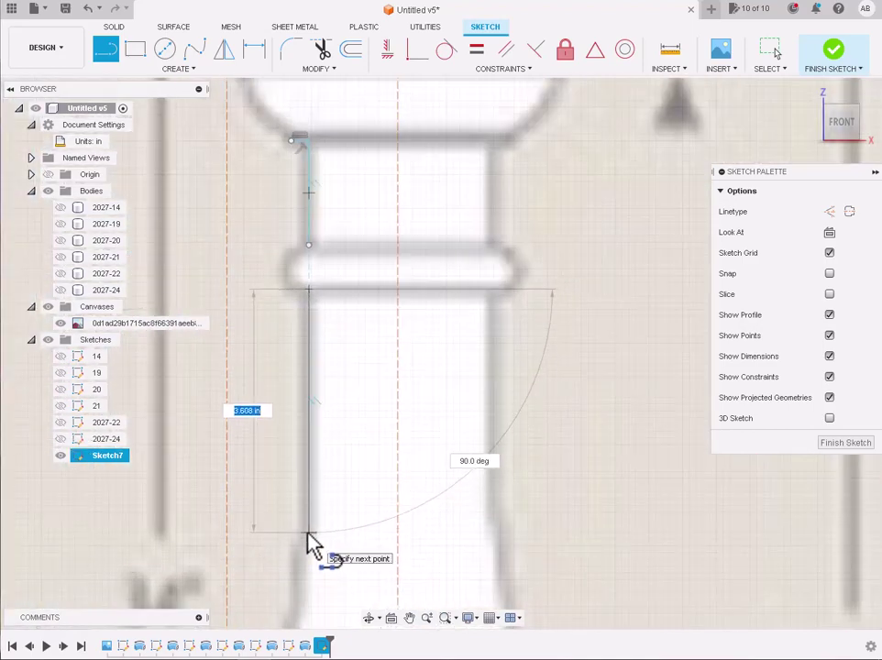
pyautogui.click(308, 536)
pyautogui.press('Escape')
pyautogui.scroll(-2, 350, 399)
pyautogui.scroll(-2, 350, 400)
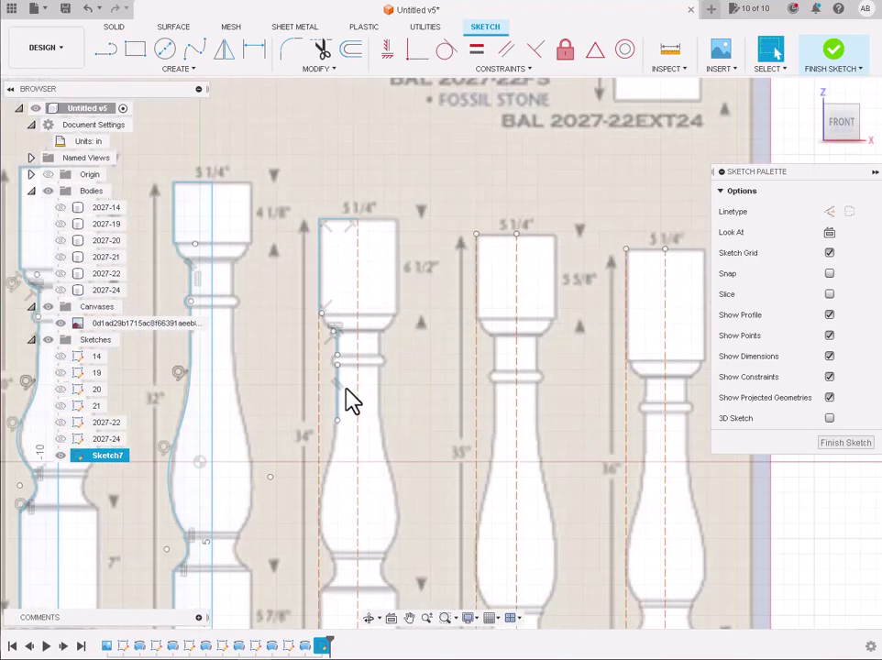
pyautogui.scroll(-1, 352, 565)
pyautogui.scroll(4, 342, 570)
pyautogui.scroll(-3, 338, 414)
pyautogui.scroll(3, 321, 531)
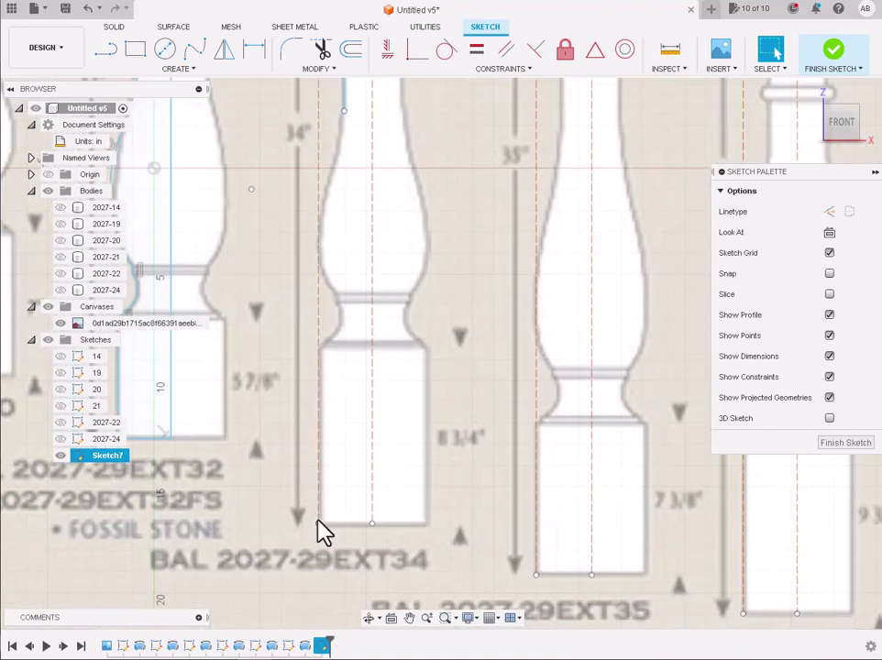
pyautogui.scroll(2, 325, 478)
pyautogui.scroll(2, 365, 229)
pyautogui.scroll(-1, 367, 229)
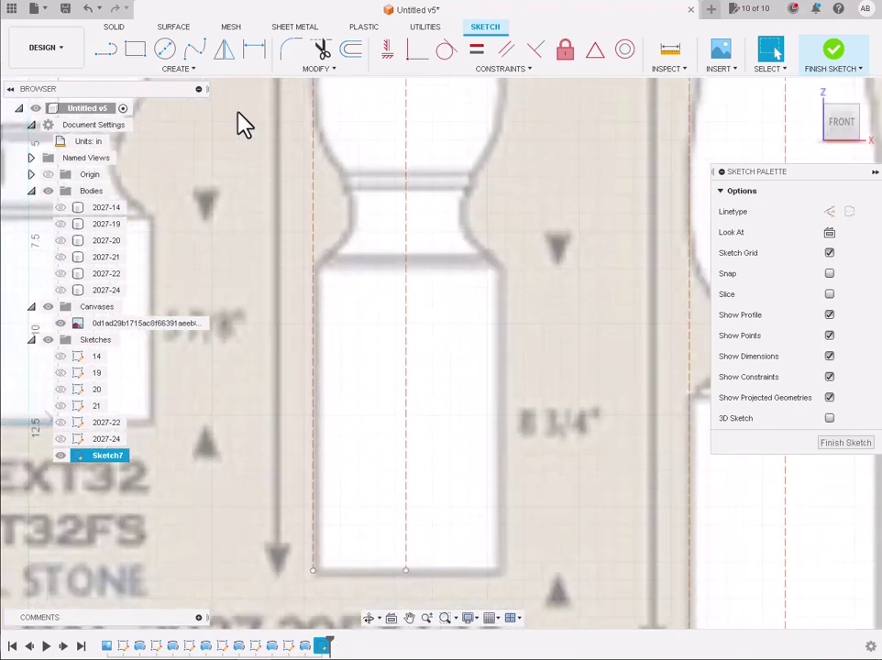
# Step: Add a short vertical line along the lower collar edge
pyautogui.click(108, 51)
pyautogui.scroll(3, 373, 174)
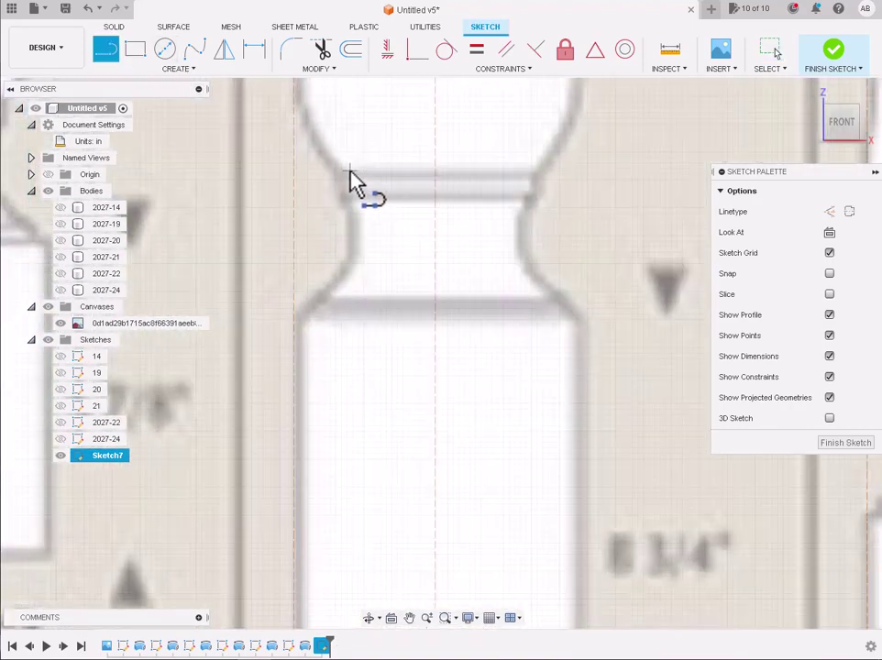
pyautogui.click(342, 188)
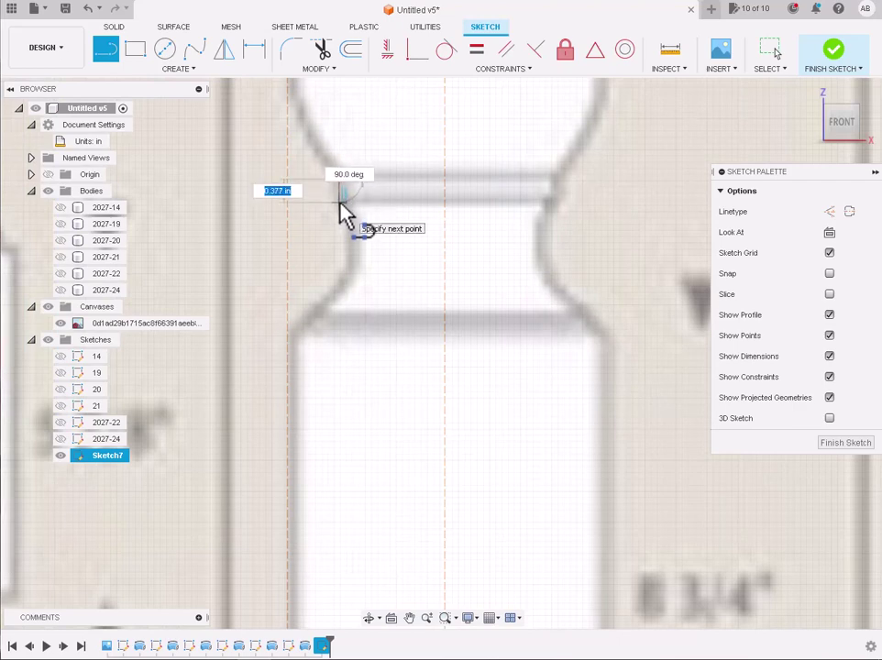
pyautogui.click(339, 201)
pyautogui.press('Escape')
# Step: Draw the bottom block's left side and its bottom edge across to the centre
pyautogui.click(104, 55)
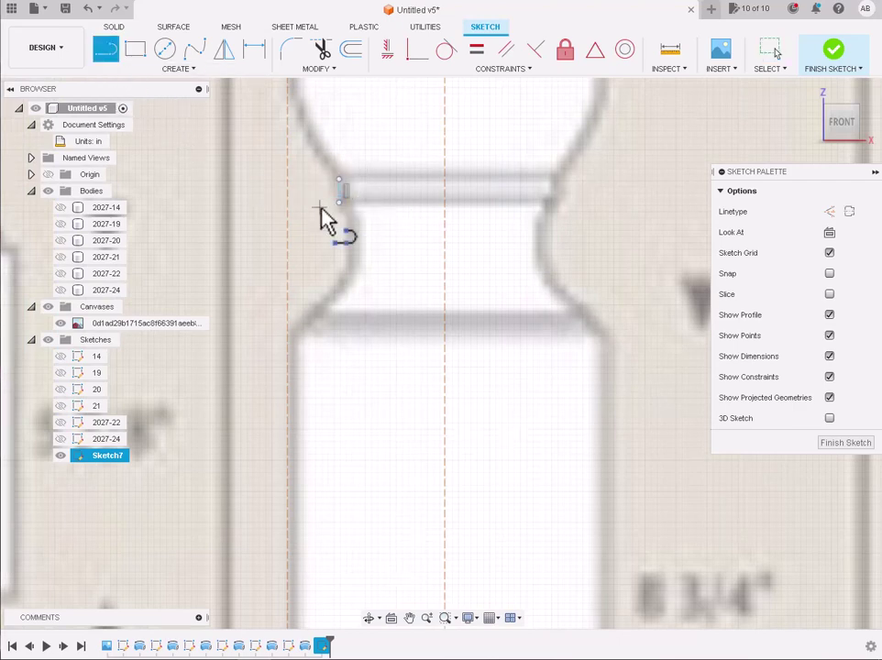
pyautogui.scroll(-2, 320, 217)
pyautogui.click(300, 291)
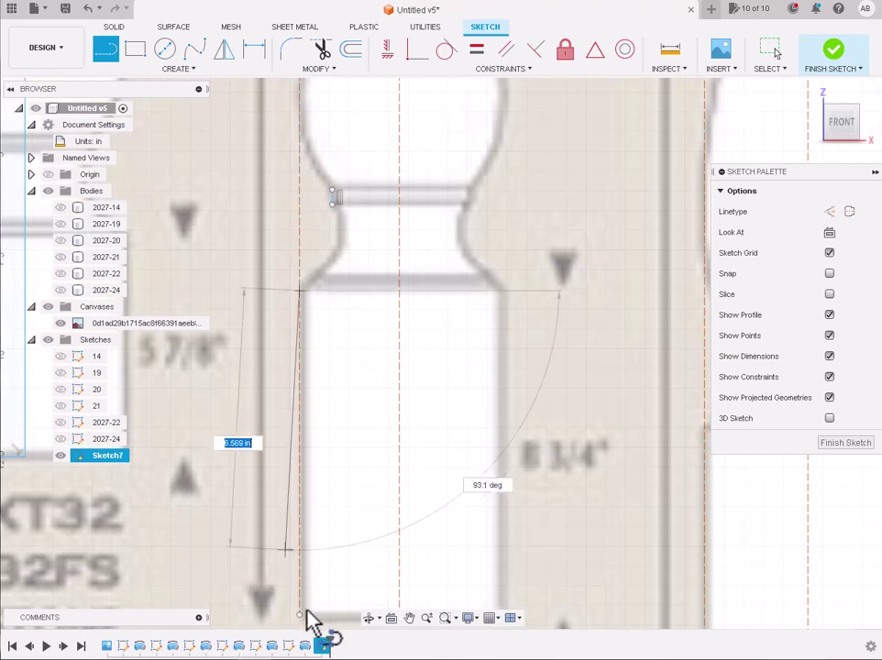
pyautogui.scroll(-2, 305, 614)
pyautogui.click(324, 581)
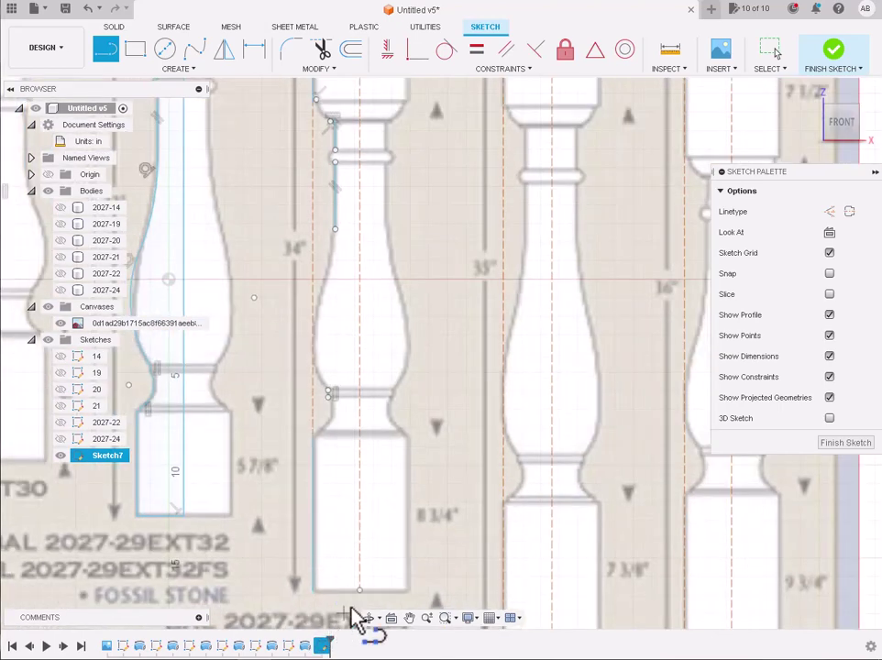
pyautogui.scroll(2, 354, 620)
pyautogui.click(368, 575)
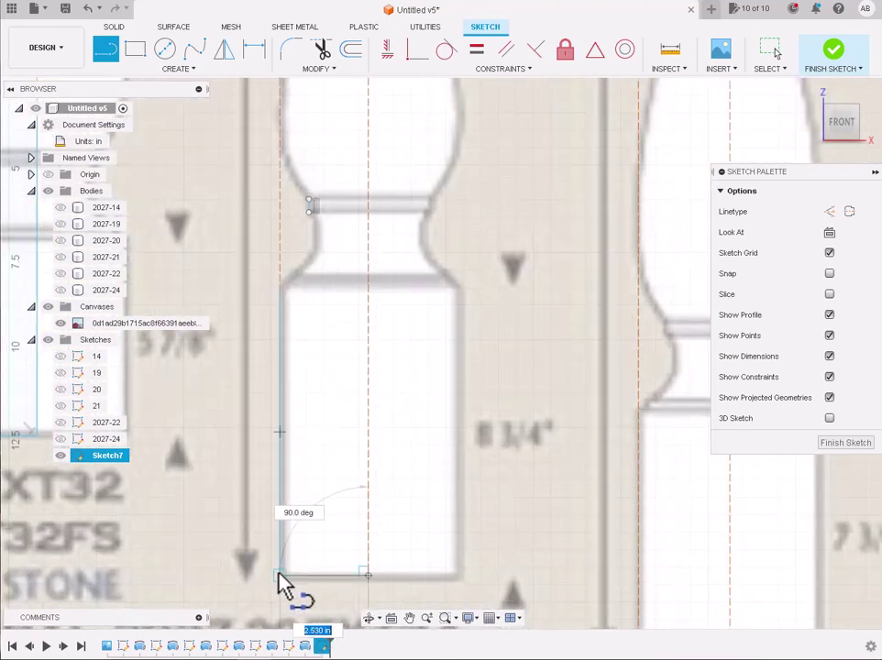
pyautogui.press('Escape')
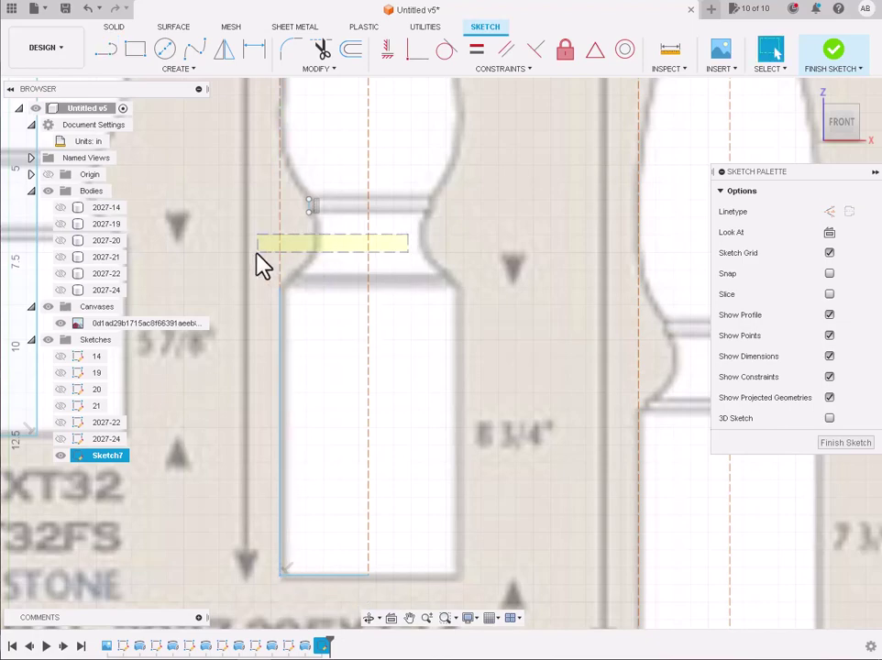
pyautogui.scroll(-3, 261, 264)
pyautogui.scroll(-3, 262, 263)
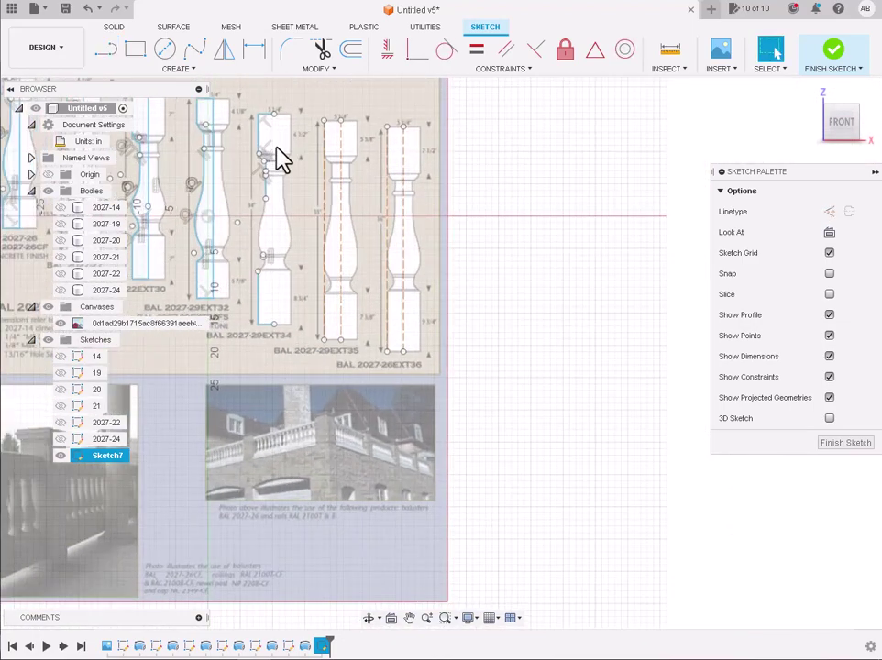
pyautogui.scroll(5, 227, 163)
pyautogui.scroll(2, 295, 158)
pyautogui.scroll(2, 295, 158)
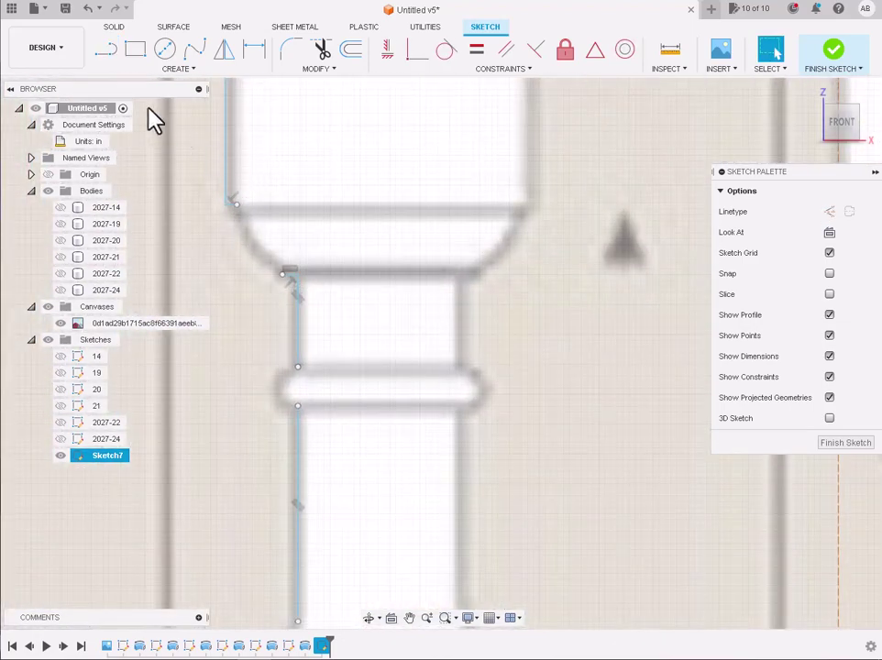
# Step: Draw a three-point arc for the cove beneath the top block
pyautogui.click(130, 68)
pyautogui.moveTo(113, 129)
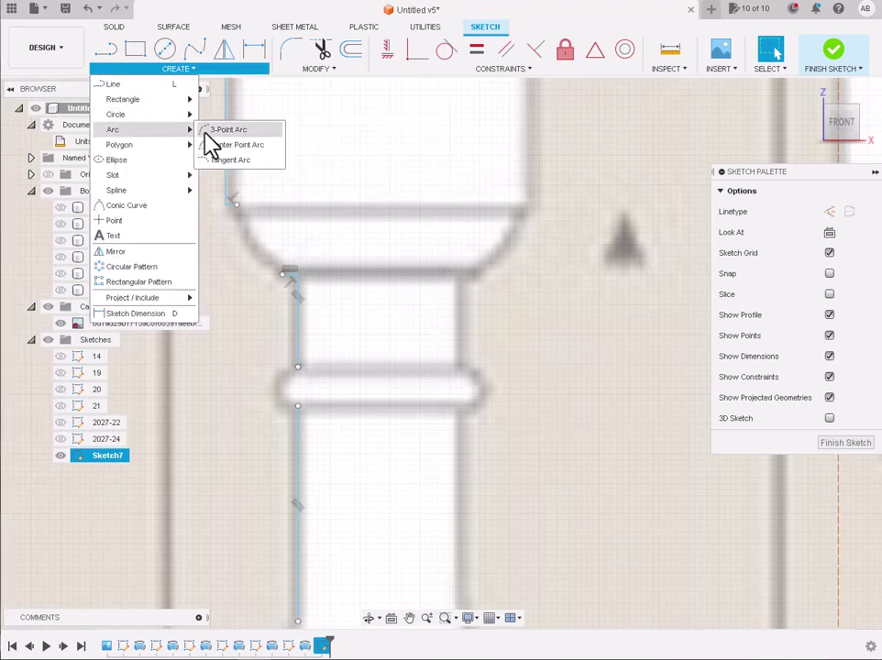
pyautogui.click(209, 130)
pyautogui.click(235, 202)
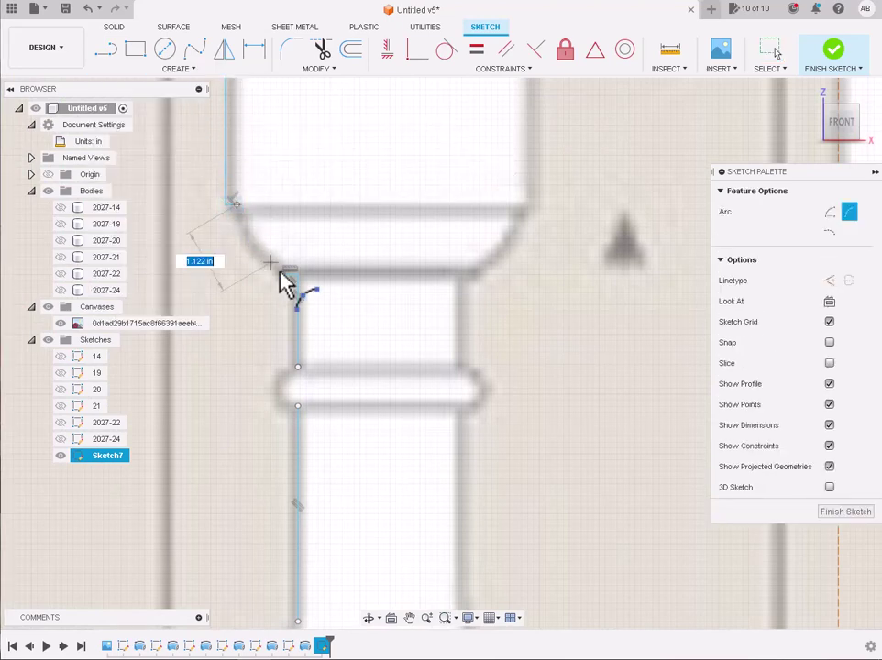
pyautogui.click(285, 273)
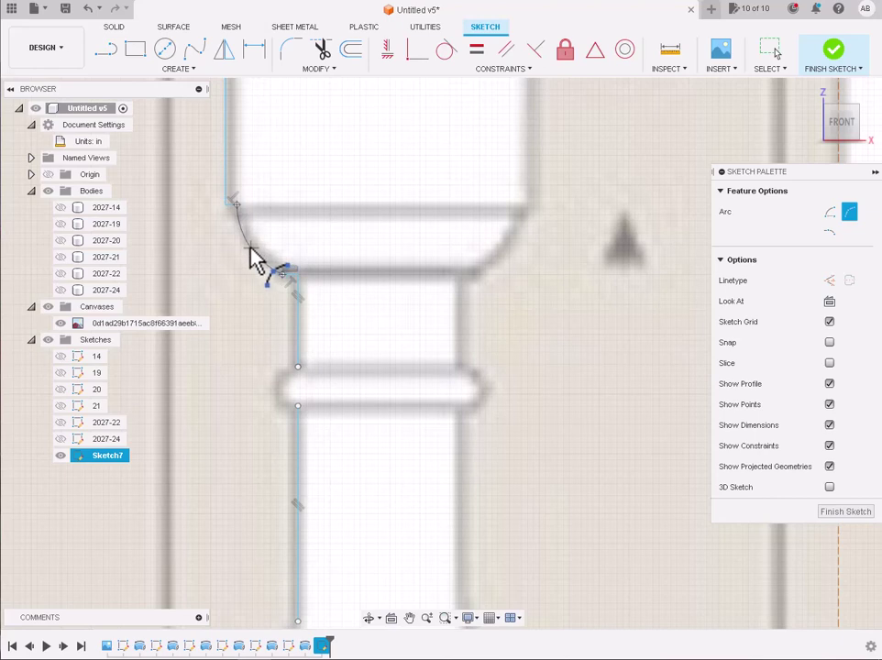
pyautogui.scroll(-2, 251, 260)
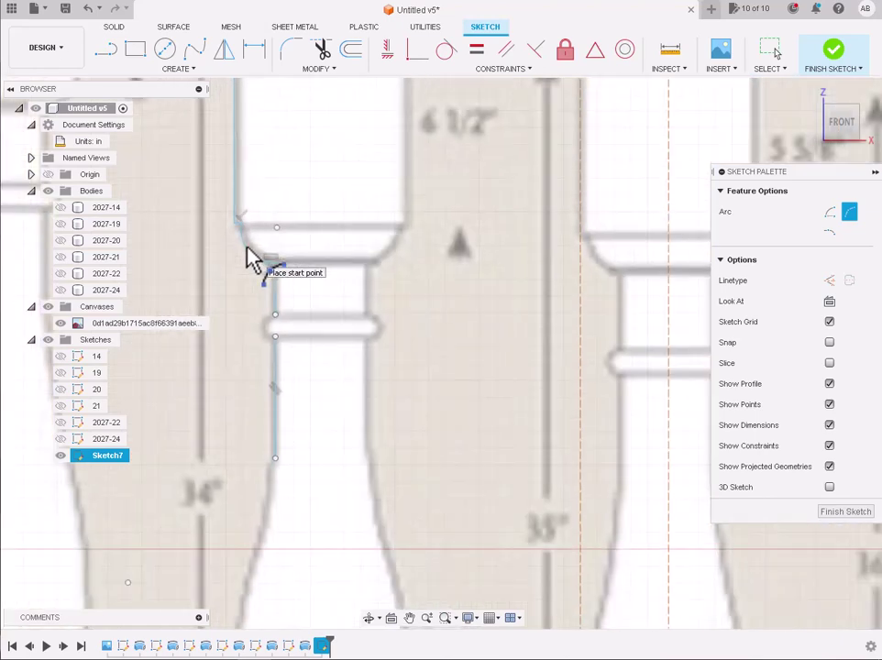
pyautogui.scroll(2, 275, 303)
# Step: Add an arc bulging out around the ring bead
pyautogui.click(287, 327)
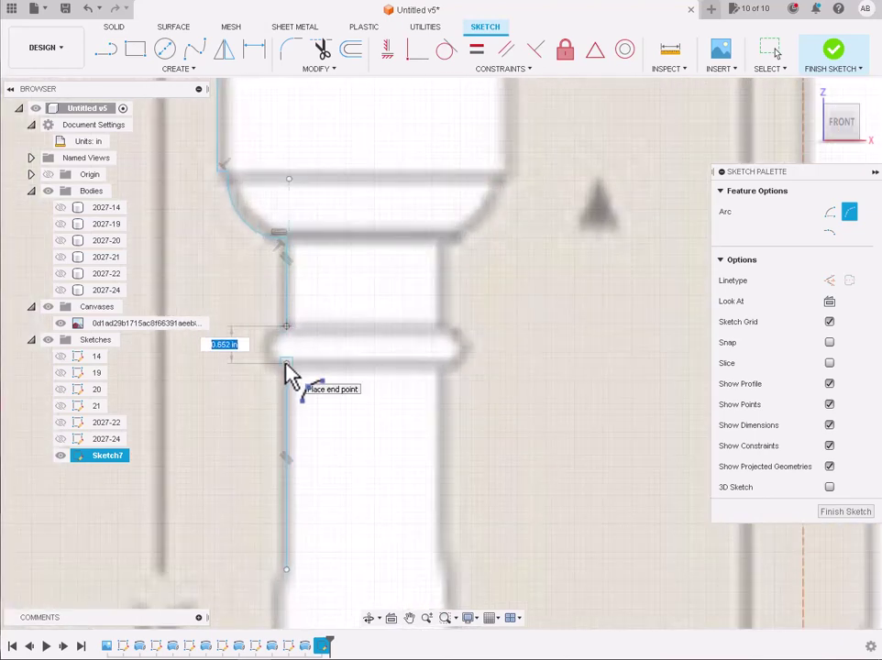
pyautogui.click(283, 365)
pyautogui.scroll(1, 261, 350)
pyautogui.scroll(1, 268, 358)
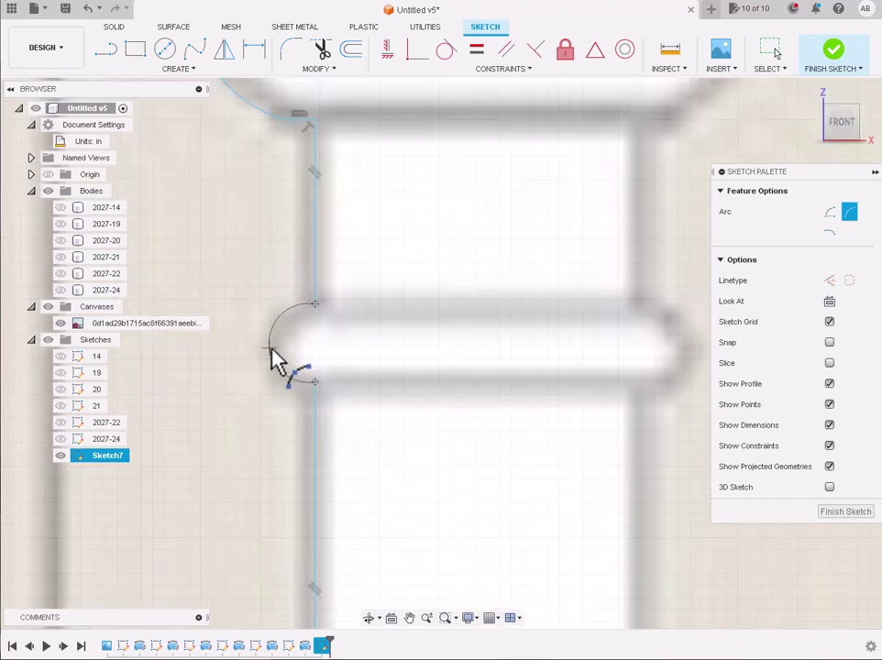
pyautogui.click(279, 360)
pyautogui.scroll(-1, 282, 362)
pyautogui.scroll(-3, 282, 361)
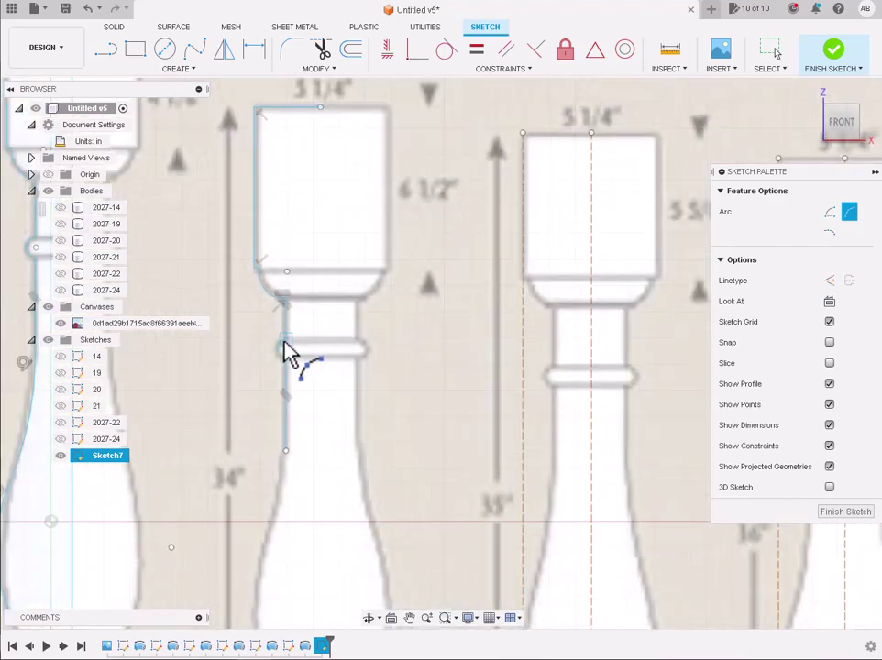
pyautogui.scroll(-1, 290, 540)
pyautogui.scroll(3, 285, 449)
# Step: Trace the bulb with two arcs, from the neck junction down to its base
pyautogui.click(290, 282)
pyautogui.scroll(1, 299, 299)
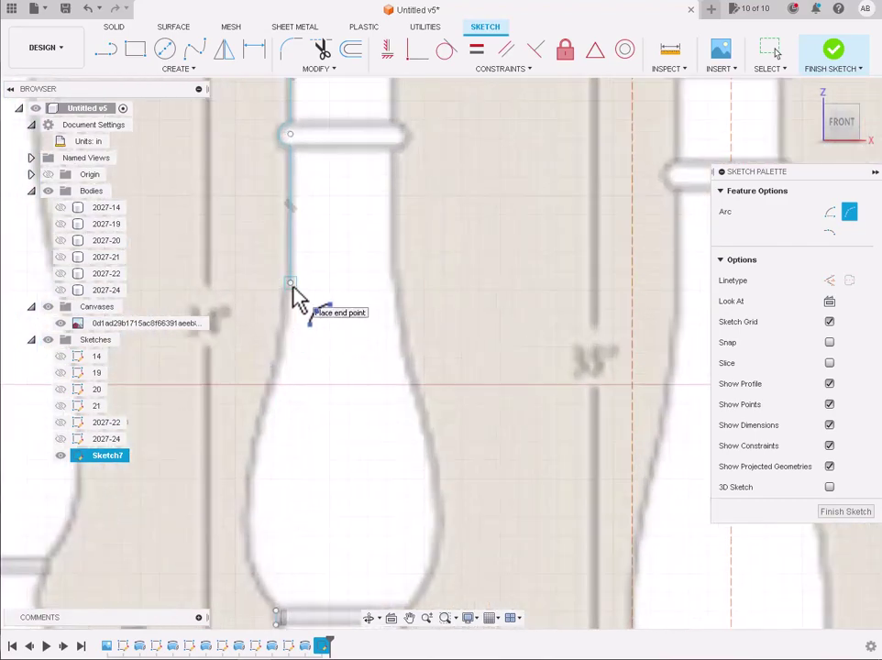
pyautogui.scroll(1, 294, 366)
pyautogui.click(251, 472)
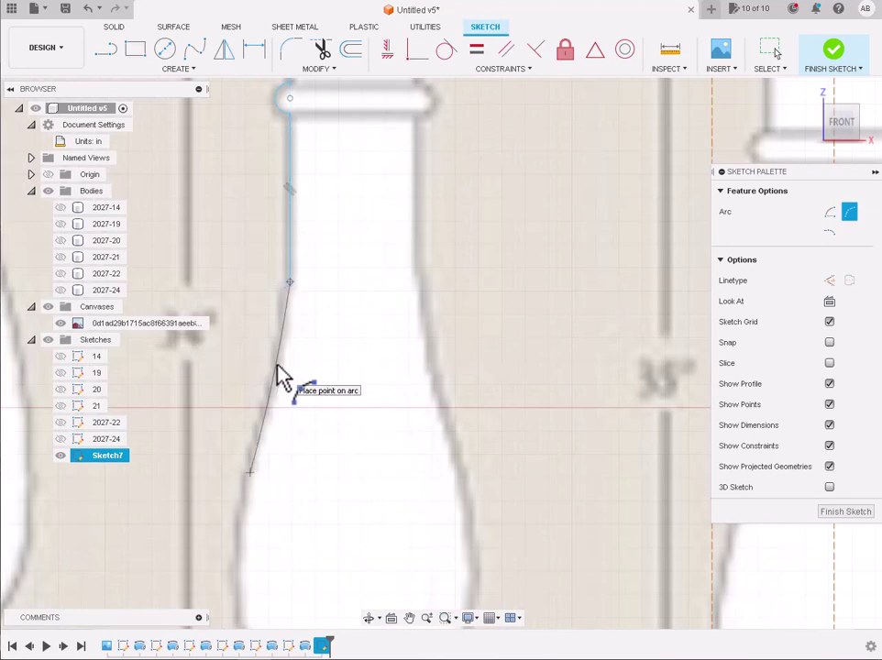
pyautogui.scroll(-2, 282, 376)
pyautogui.click(262, 424)
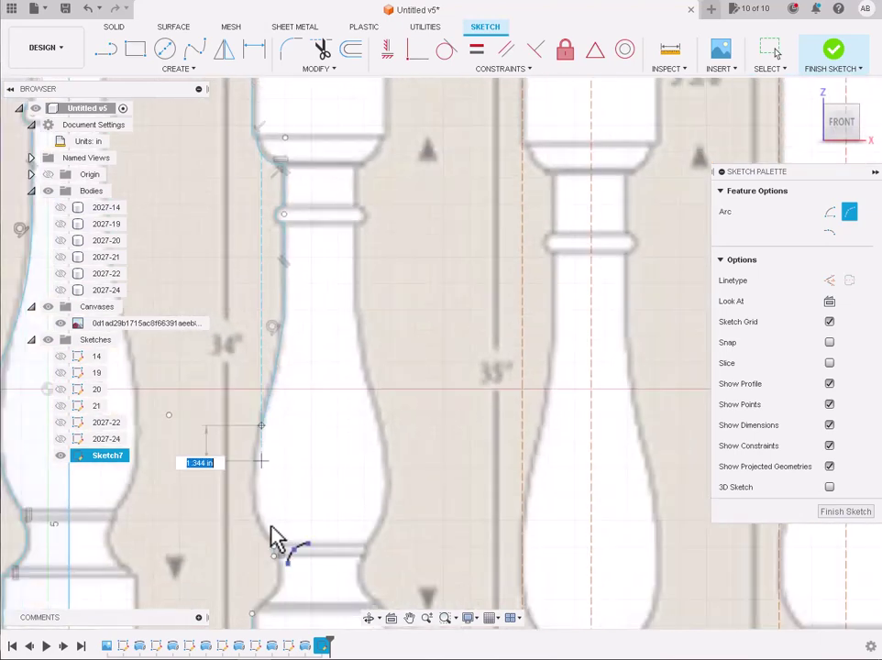
pyautogui.click(275, 552)
pyautogui.scroll(2, 250, 516)
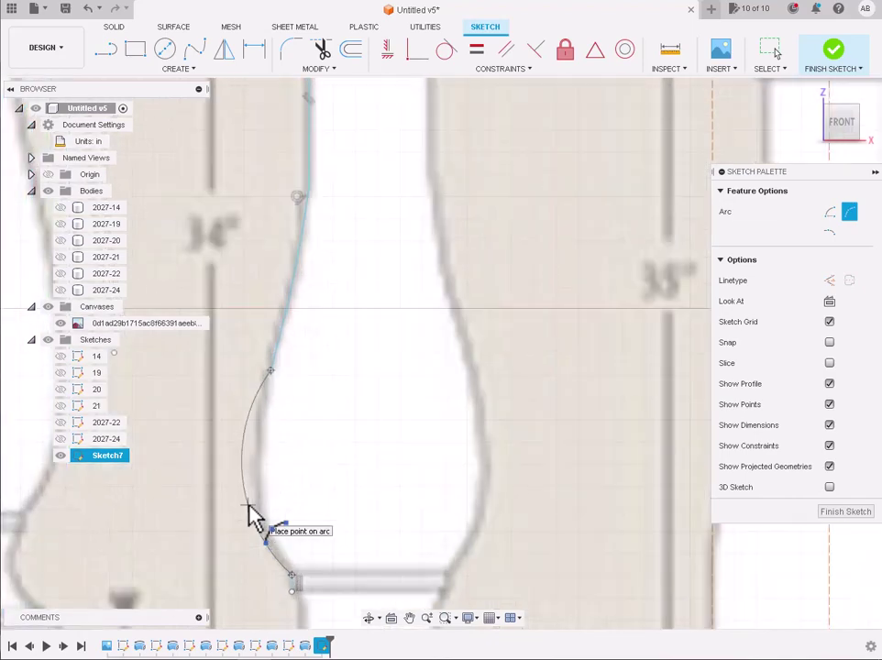
pyautogui.click(269, 507)
pyautogui.scroll(-1, 272, 508)
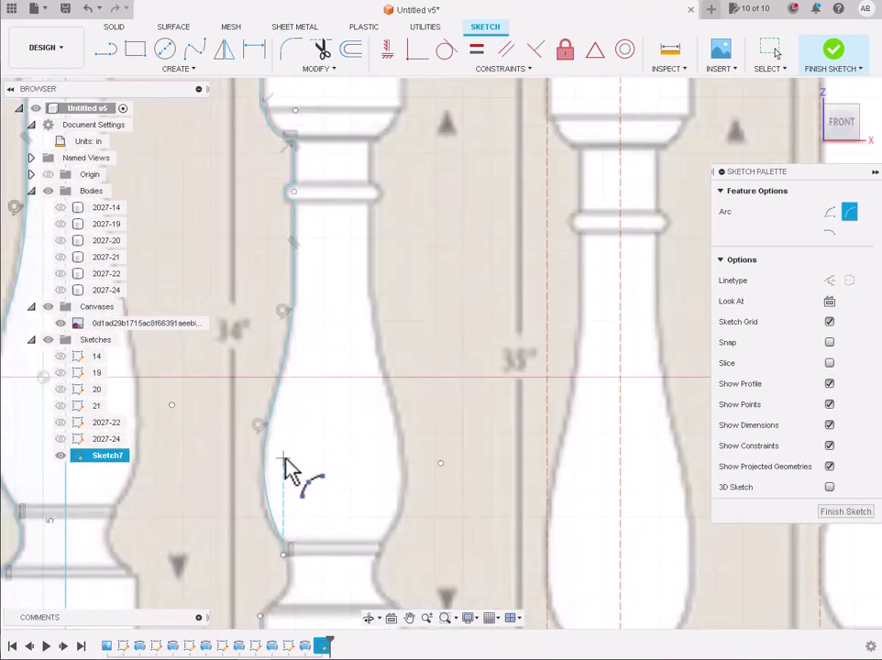
pyautogui.scroll(-2, 287, 477)
pyautogui.scroll(2, 284, 549)
pyautogui.scroll(2, 278, 513)
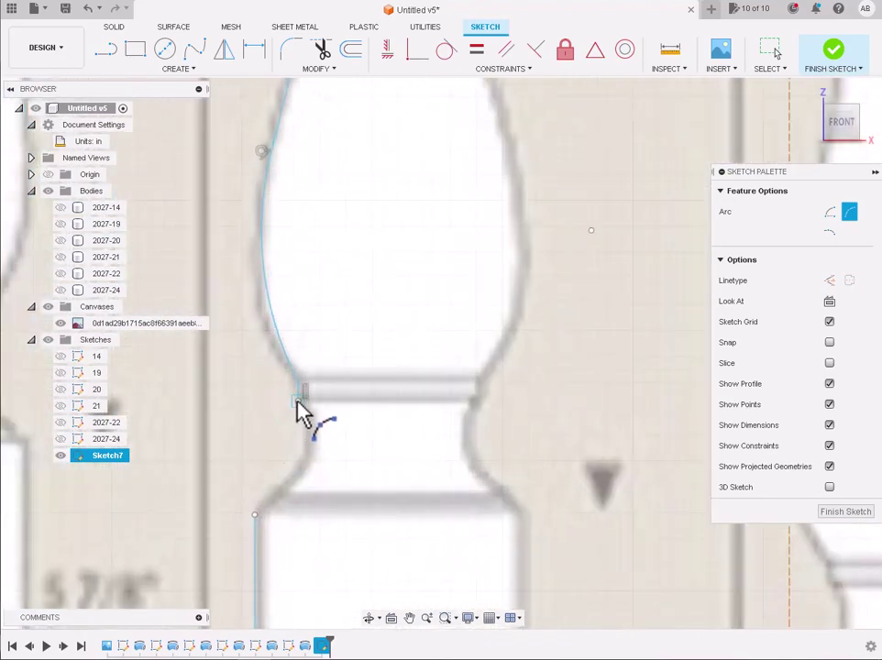
# Step: Add an arc from the bulb's bottom curving into the narrow neck at the lower collar
pyautogui.click(298, 400)
pyautogui.click(255, 515)
pyautogui.click(307, 465)
pyautogui.scroll(-1, 307, 465)
pyautogui.scroll(-1, 307, 465)
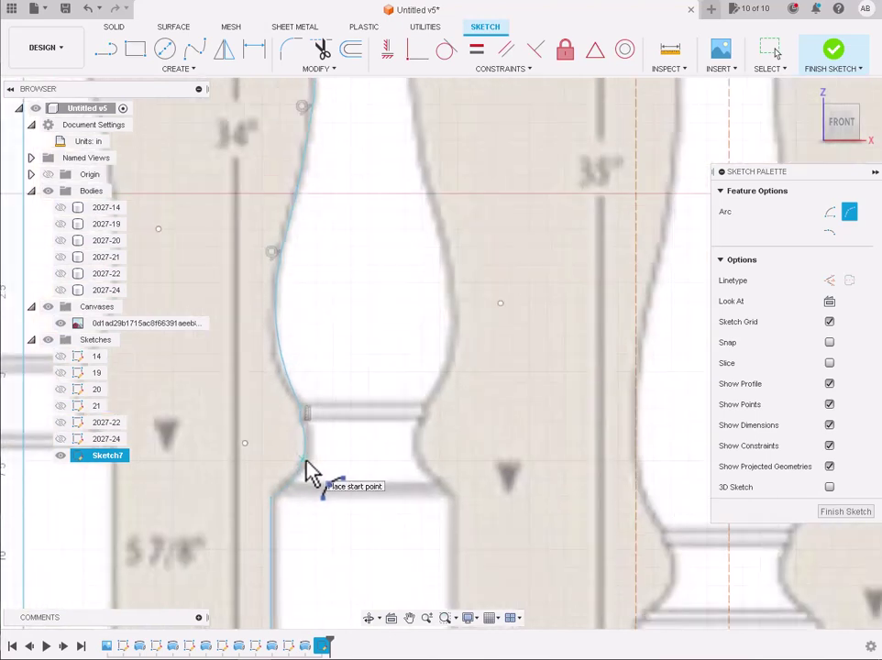
pyautogui.scroll(-1, 308, 465)
pyautogui.scroll(-2, 307, 464)
pyautogui.press('Escape')
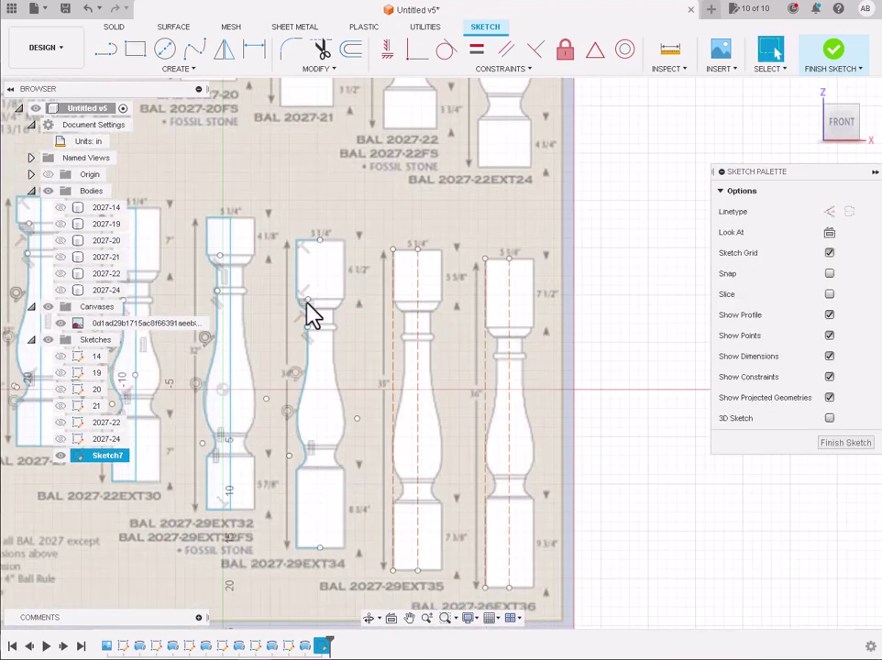
# Step: Draw a vertical line from the EXT34 baluster's top to its base
pyautogui.click(105, 49)
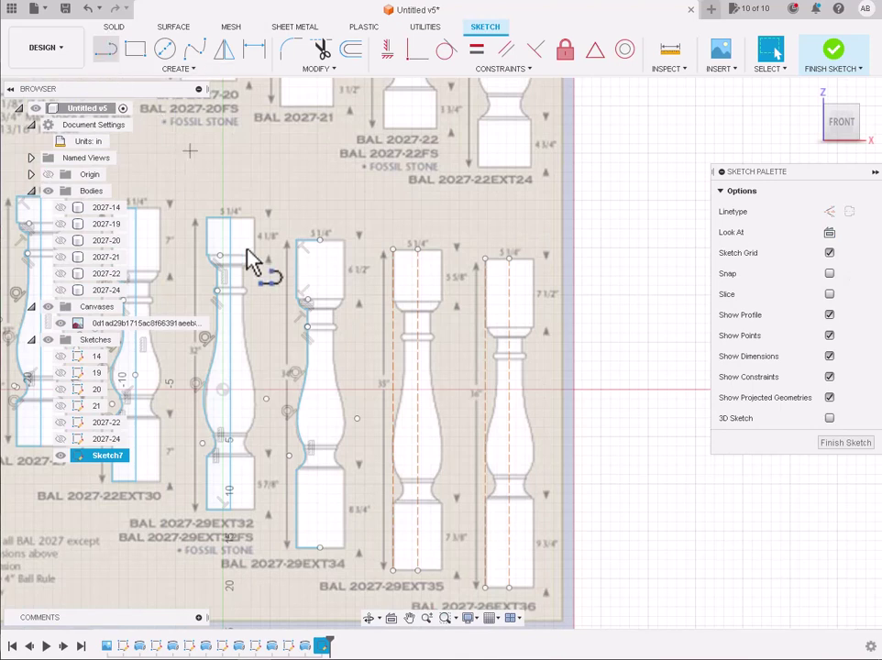
pyautogui.click(308, 242)
pyautogui.doubleClick(321, 555)
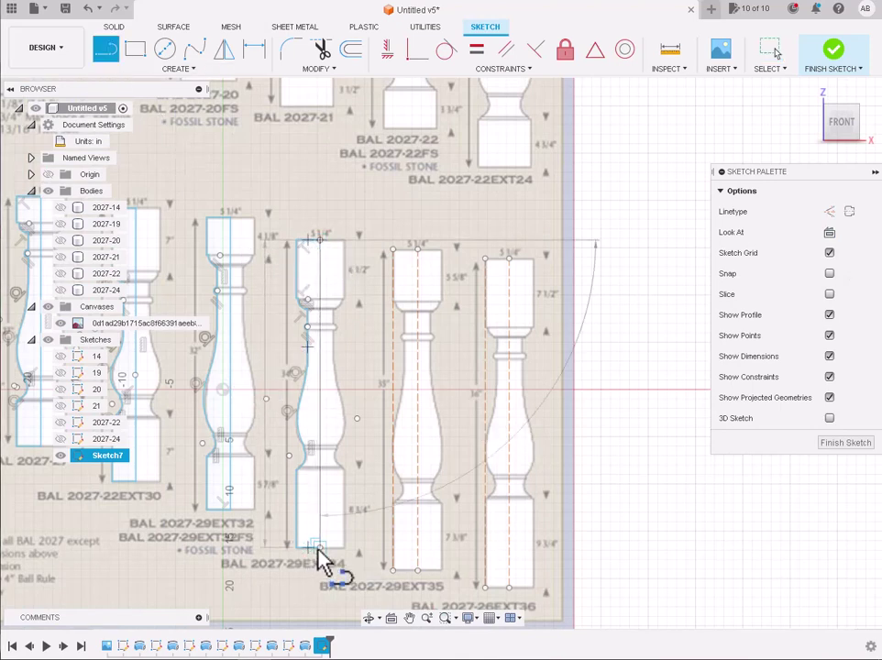
pyautogui.press('Escape')
pyautogui.scroll(-2, 345, 265)
pyautogui.scroll(3, 433, 266)
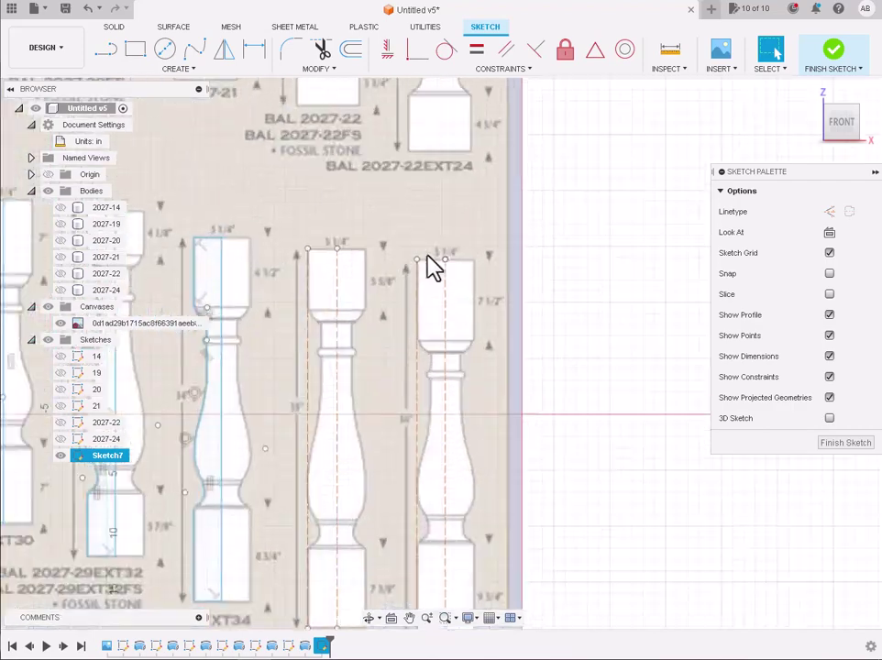
pyautogui.scroll(2, 308, 246)
pyautogui.scroll(2, 284, 244)
# Step: Trace EXT35's top edge from its middle to the left corner and start the line down
pyautogui.click(108, 44)
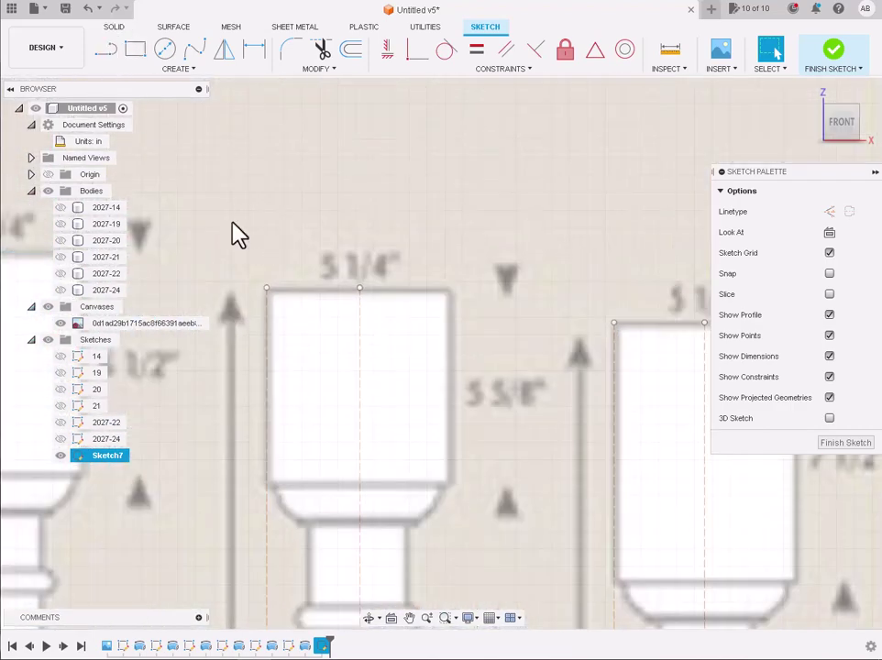
pyautogui.scroll(2, 348, 302)
pyautogui.click(364, 281)
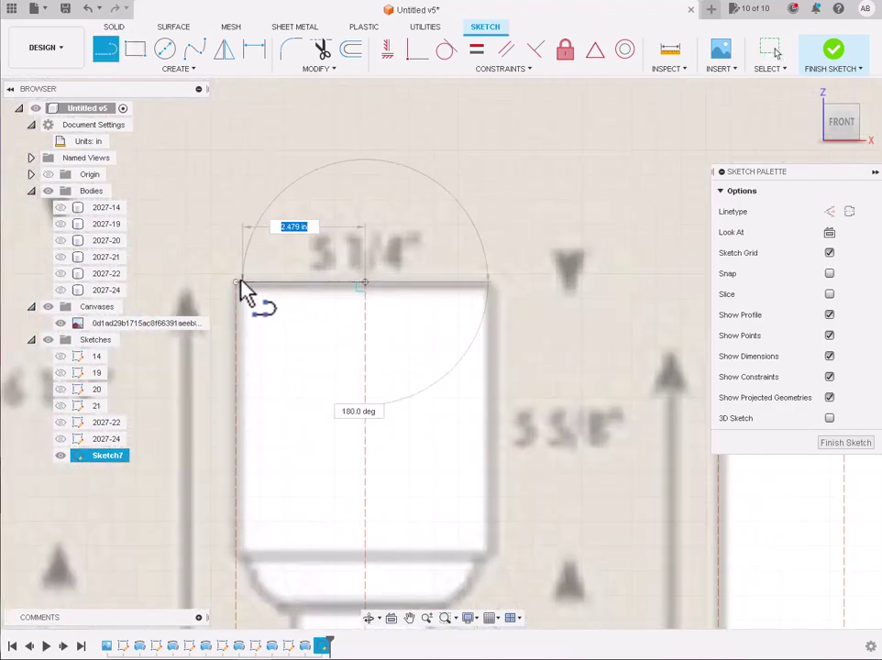
pyautogui.doubleClick(237, 284)
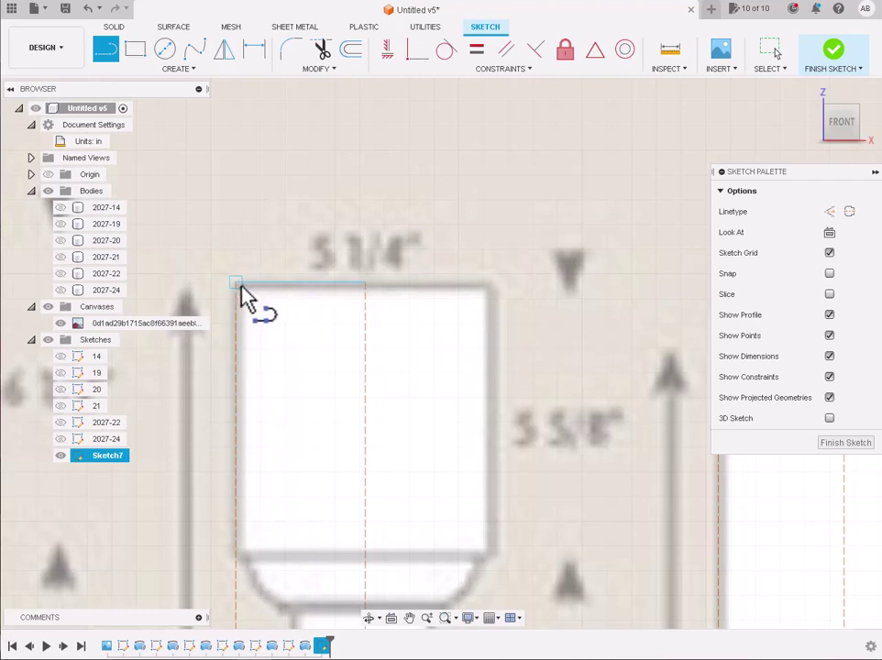
pyautogui.click(238, 286)
pyautogui.scroll(-3, 238, 286)
pyautogui.scroll(4, 240, 422)
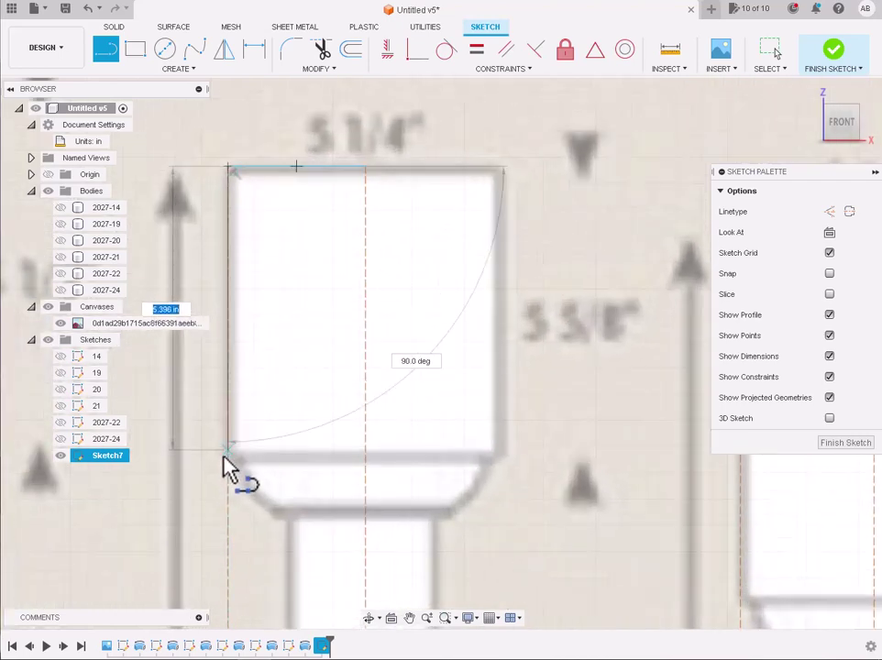
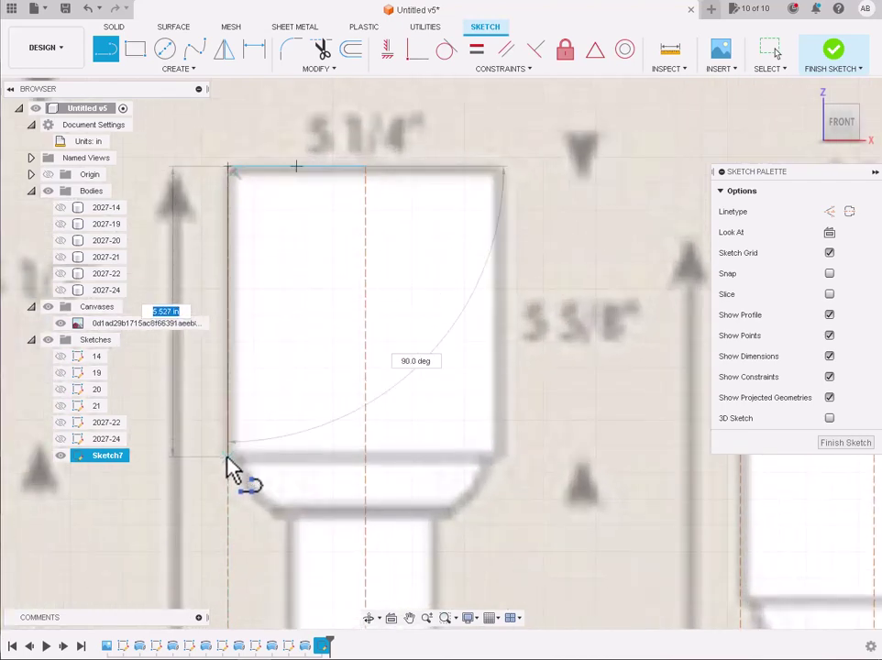
# Step: Complete the vertical line along the top block's left edge
pyautogui.click(228, 457)
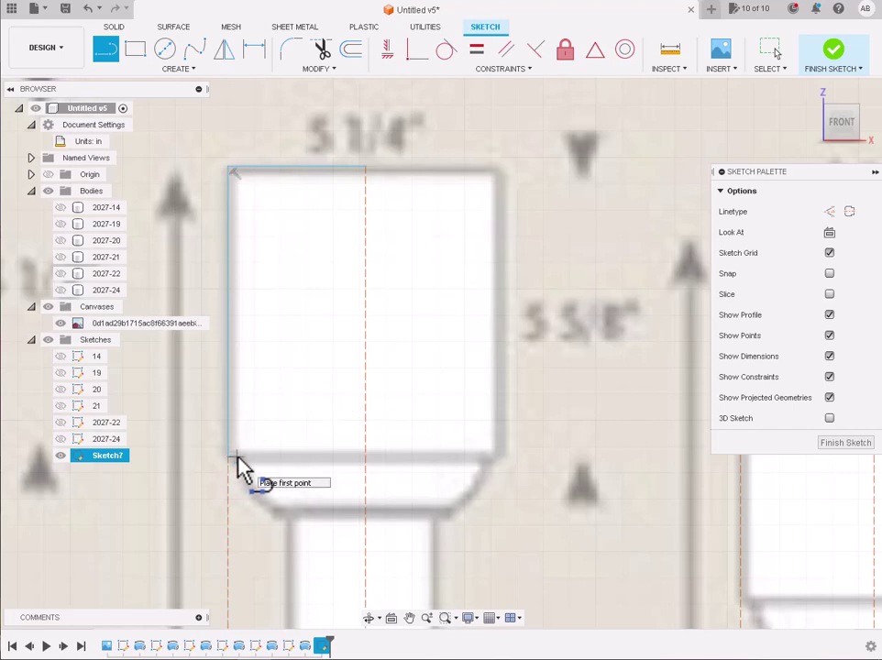
pyautogui.press('Escape')
pyautogui.scroll(2, 240, 472)
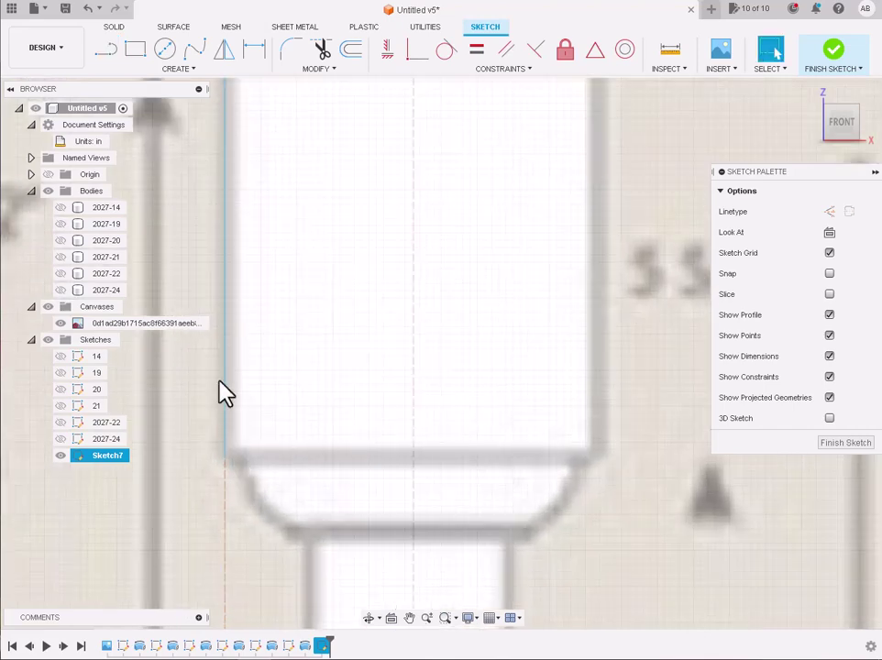
pyautogui.click(108, 47)
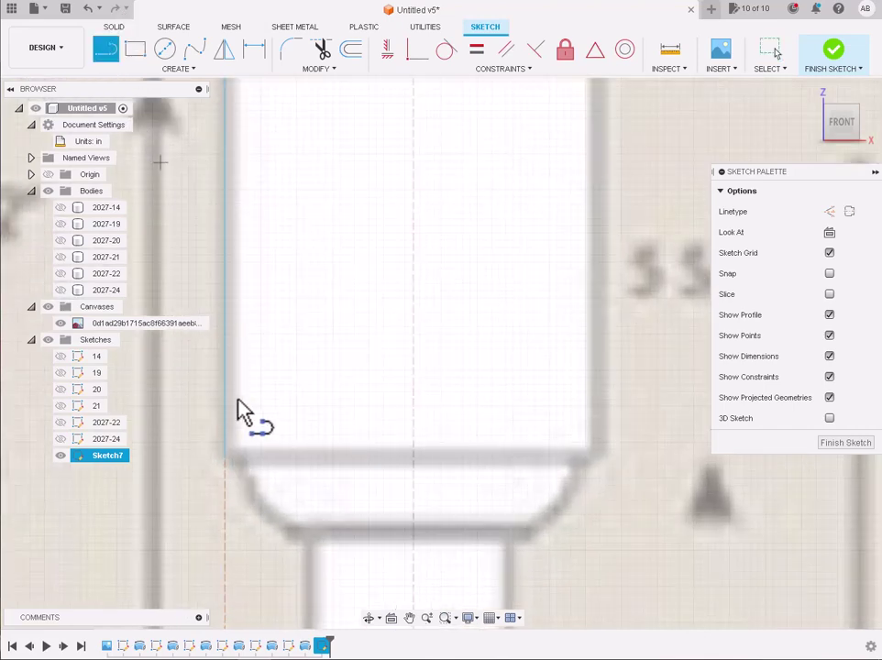
pyautogui.click(236, 461)
pyautogui.press('Escape')
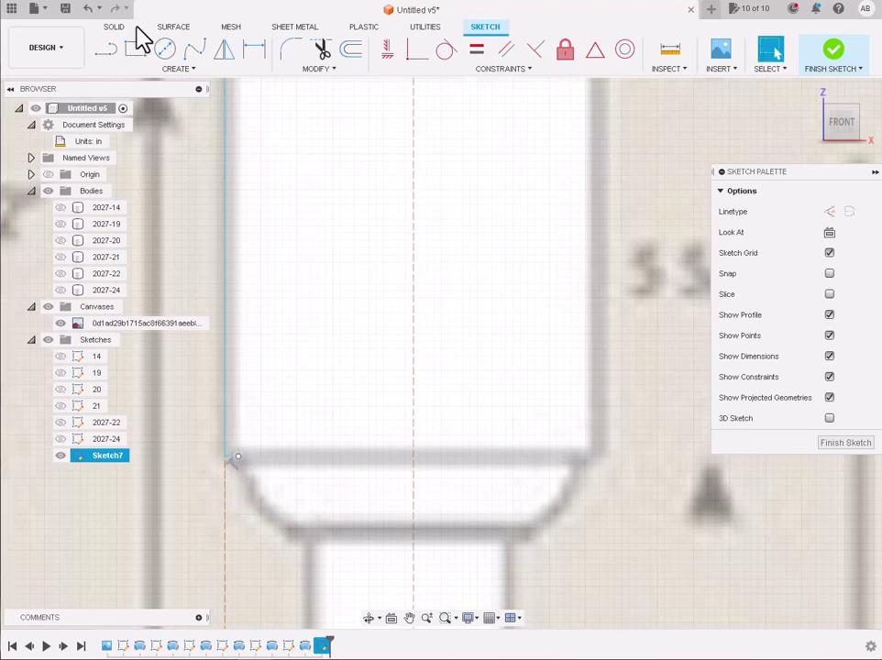
# Step: Trace the chamfer down to the neck, then the neck's left edge down to the ring
pyautogui.press('l')
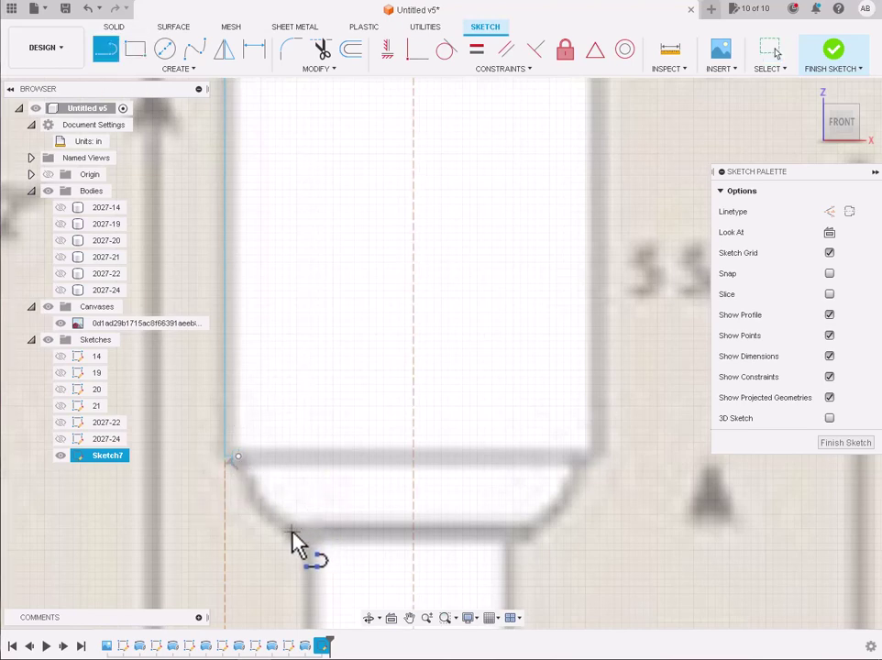
pyautogui.click(292, 529)
pyautogui.scroll(-5, 312, 541)
pyautogui.scroll(-1, 312, 540)
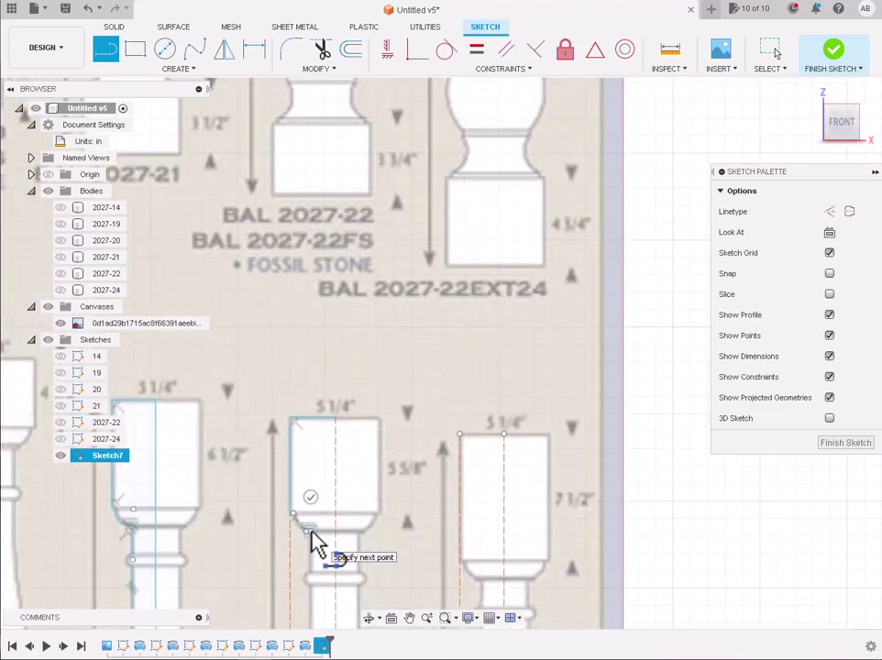
pyautogui.scroll(5, 312, 549)
pyautogui.click(310, 563)
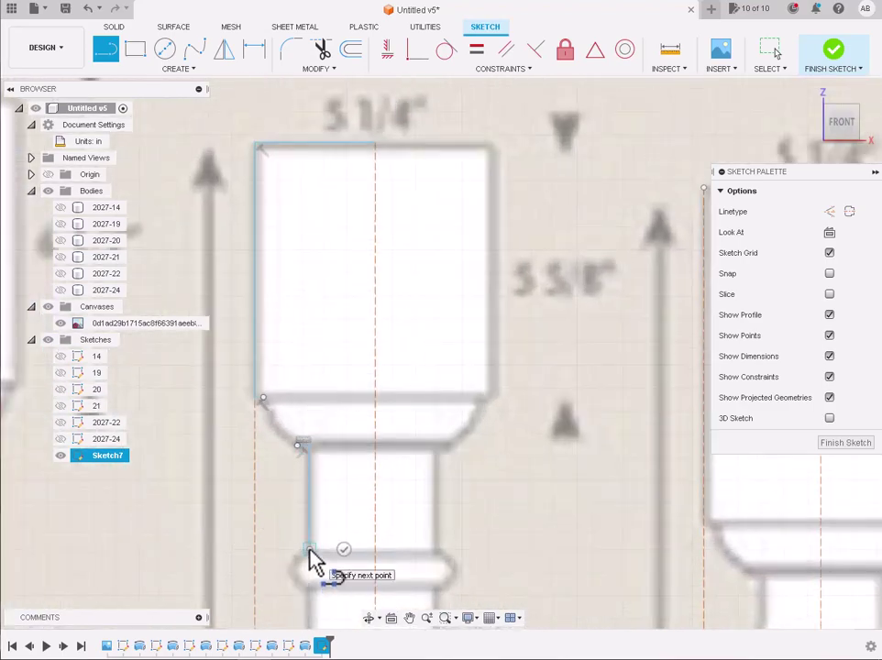
pyautogui.scroll(-3, 312, 561)
pyautogui.scroll(-2, 313, 567)
pyautogui.scroll(2, 319, 582)
pyautogui.scroll(1, 321, 588)
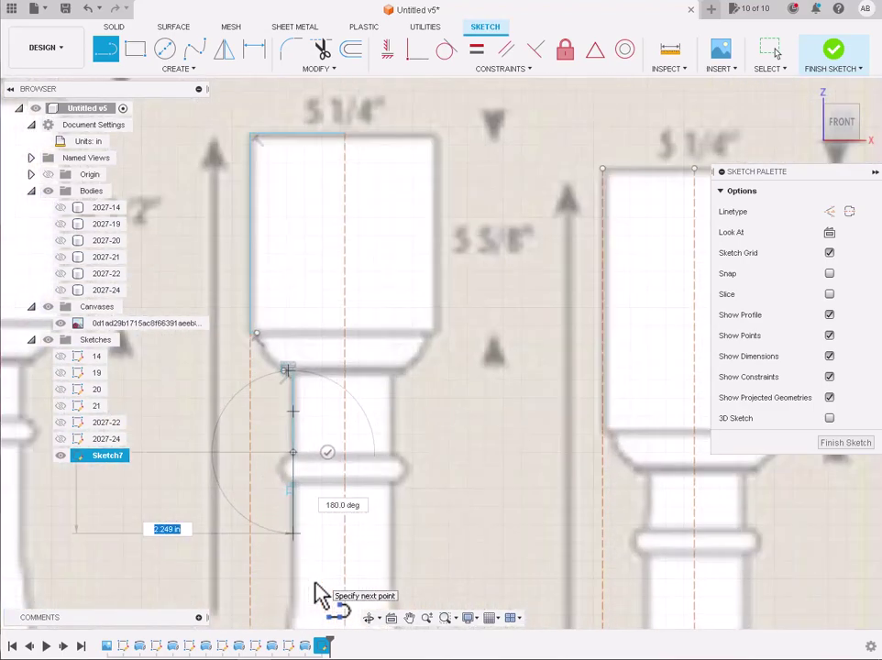
pyautogui.scroll(2, 313, 559)
# Step: Extend the neck line further down below the ring
pyautogui.click(107, 51)
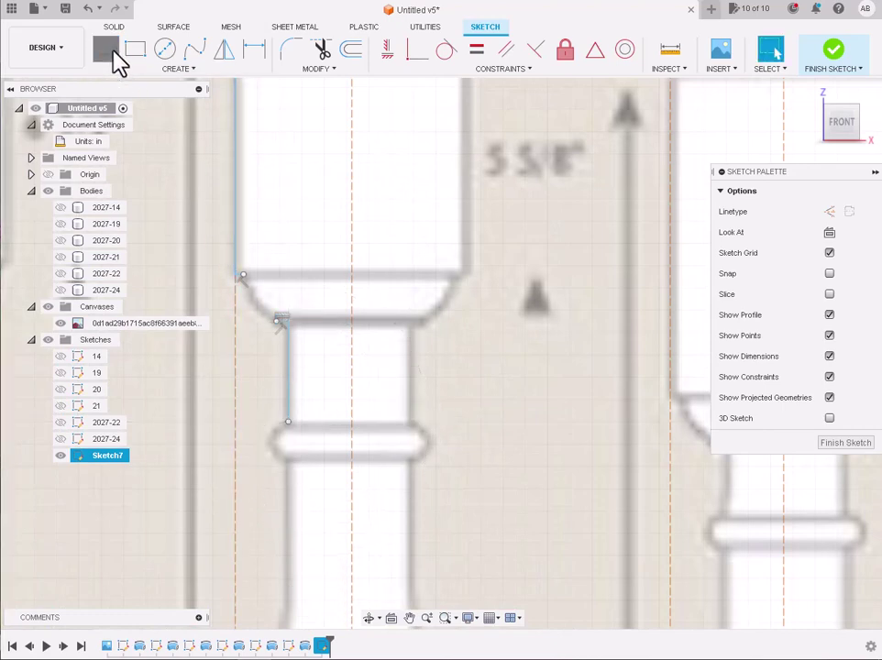
pyautogui.click(287, 461)
pyautogui.click(287, 610)
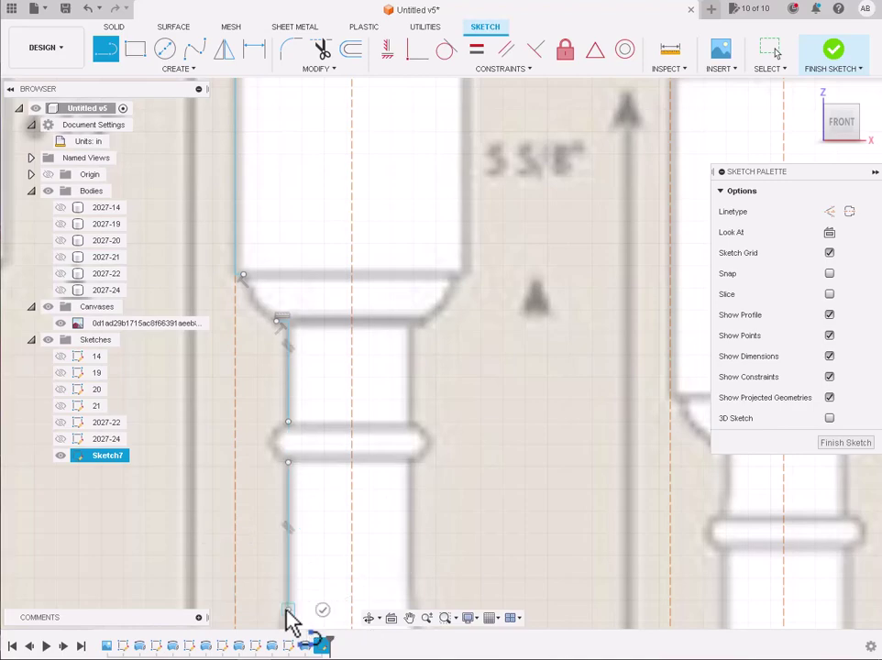
pyautogui.scroll(-3, 289, 622)
pyautogui.scroll(-3, 288, 622)
pyautogui.scroll(-3, 289, 621)
pyautogui.scroll(-1, 290, 623)
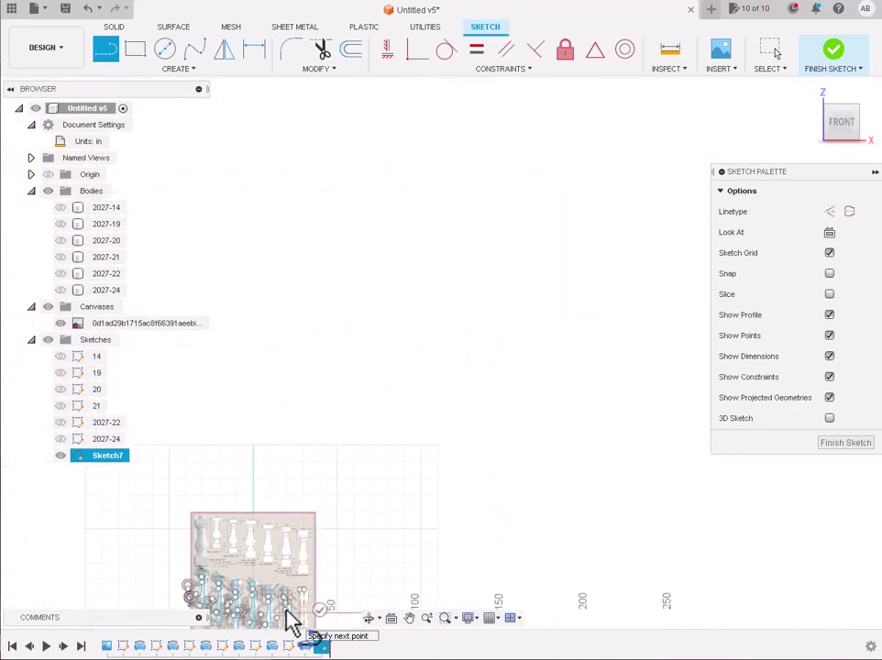
pyautogui.scroll(2, 294, 630)
pyautogui.scroll(2, 285, 626)
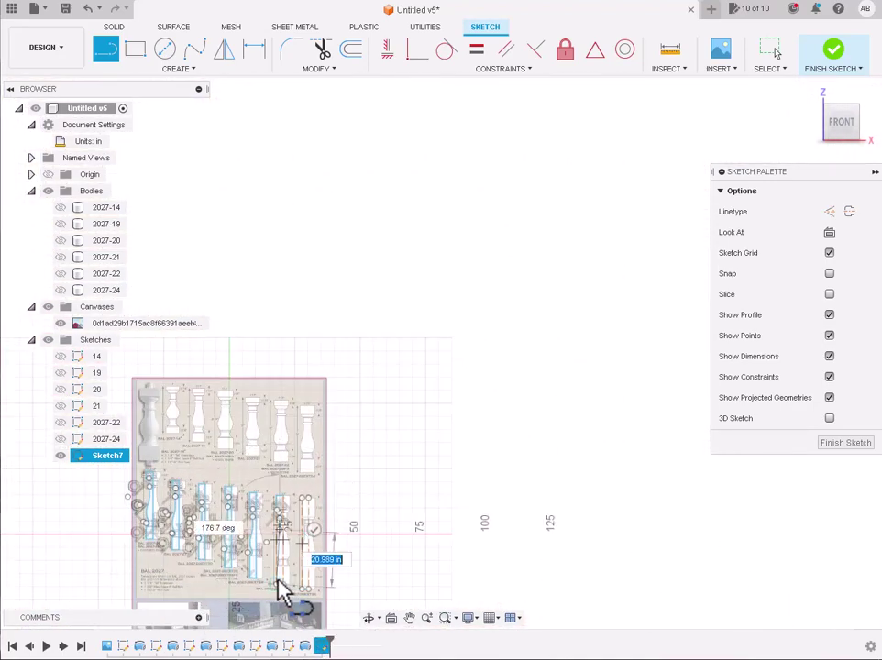
pyautogui.scroll(2, 283, 589)
pyautogui.scroll(2, 285, 589)
pyautogui.press('Escape')
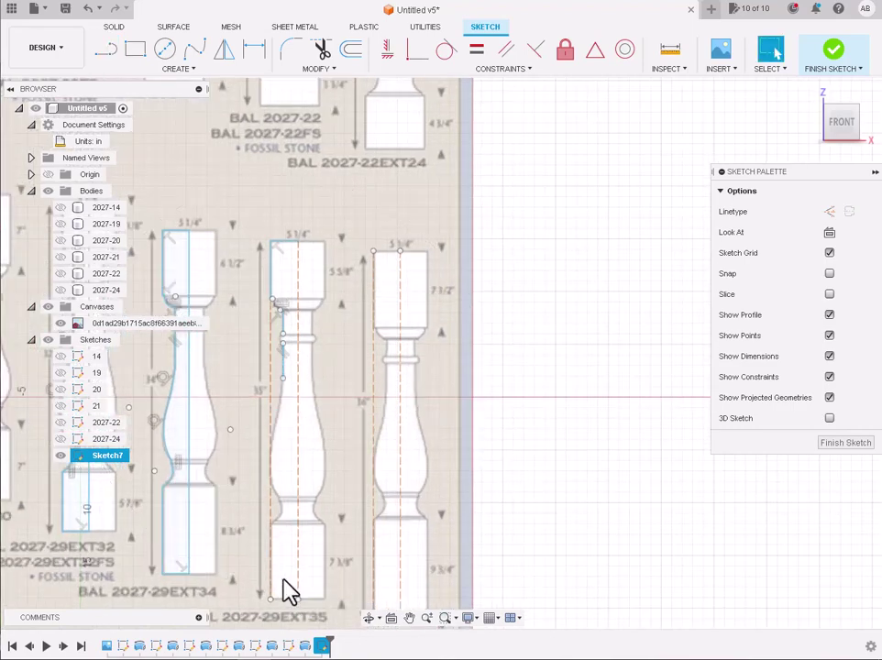
# Step: Draw the bottom block's base line and its left edge up to the block's top
pyautogui.scroll(2, 288, 591)
pyautogui.scroll(2, 275, 632)
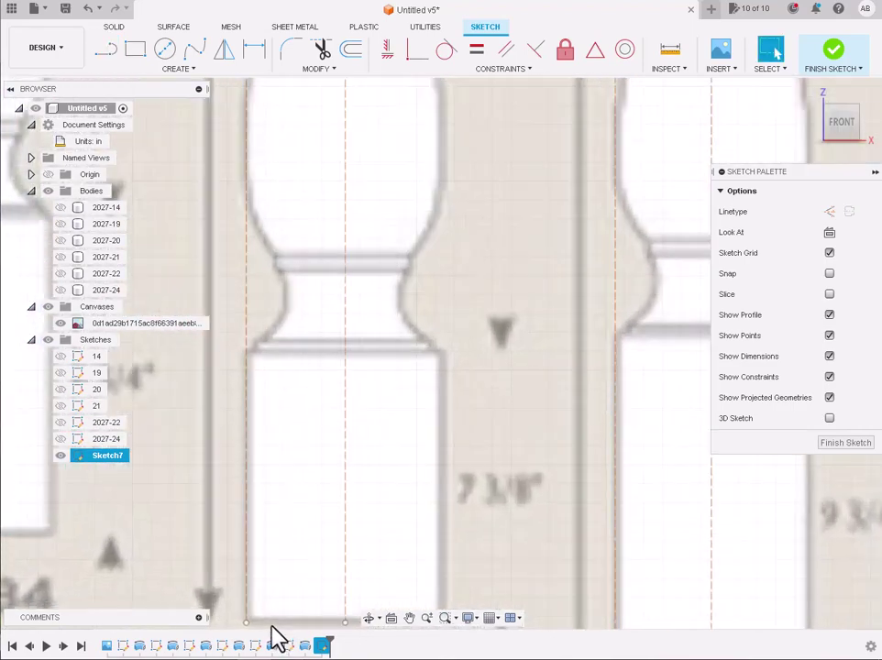
pyautogui.click(108, 51)
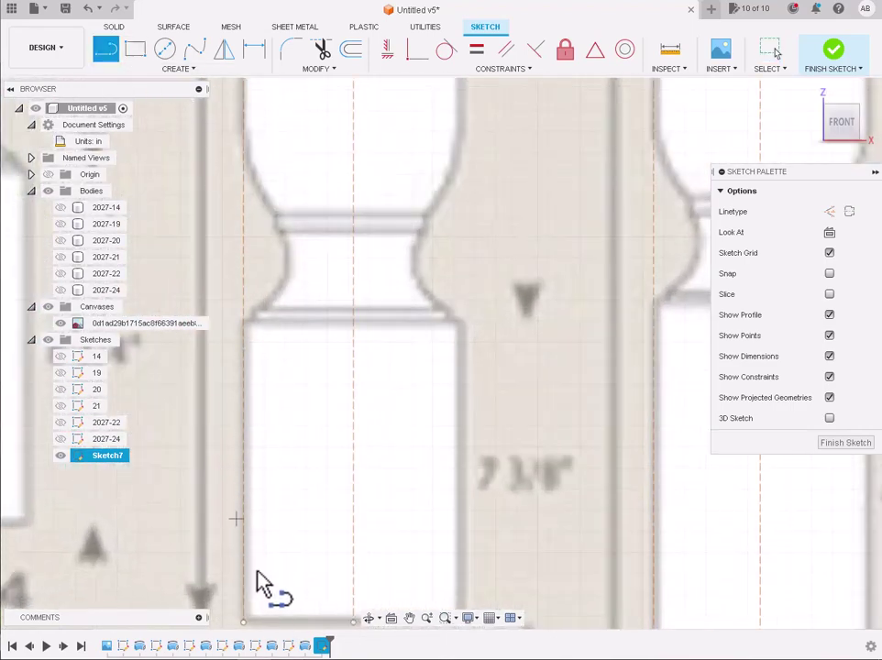
pyautogui.scroll(2, 276, 630)
pyautogui.scroll(-3, 280, 613)
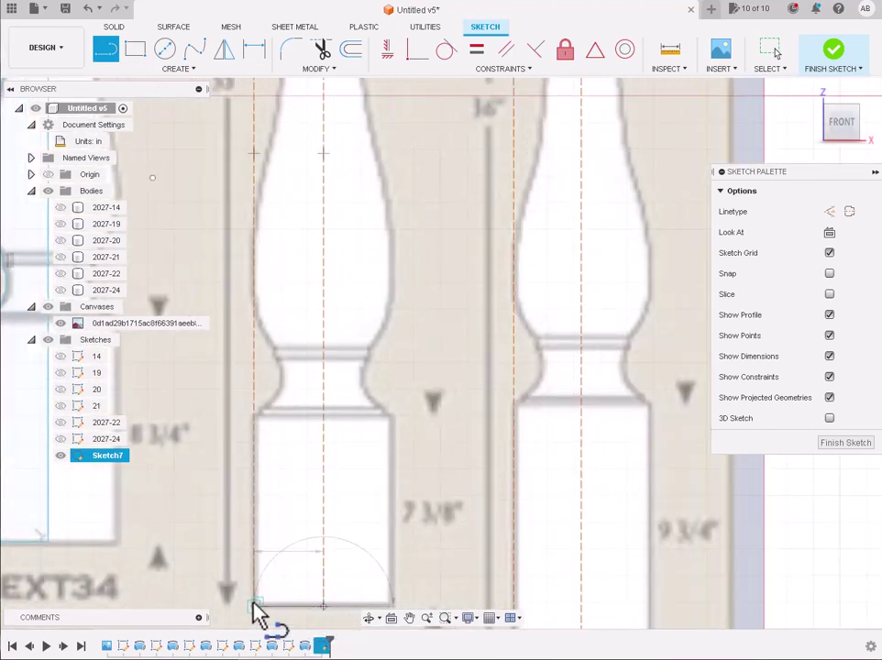
pyautogui.click(254, 605)
pyautogui.click(254, 605)
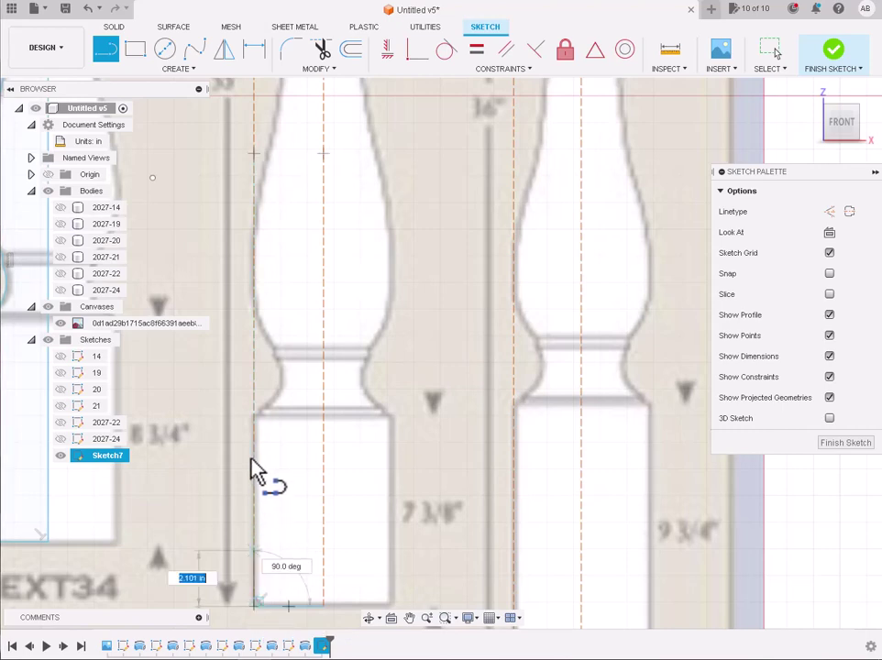
pyautogui.scroll(3, 260, 424)
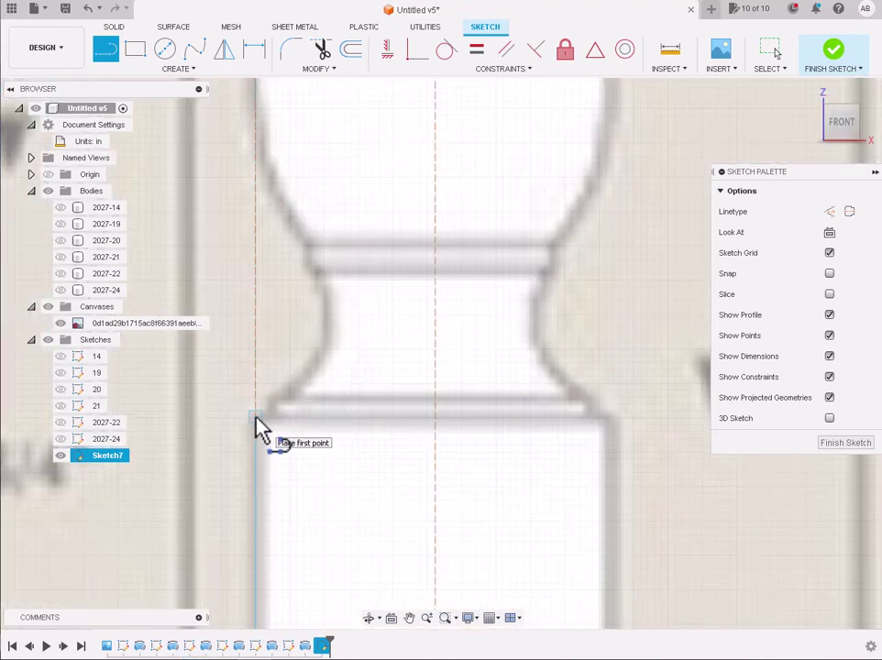
pyautogui.click(255, 417)
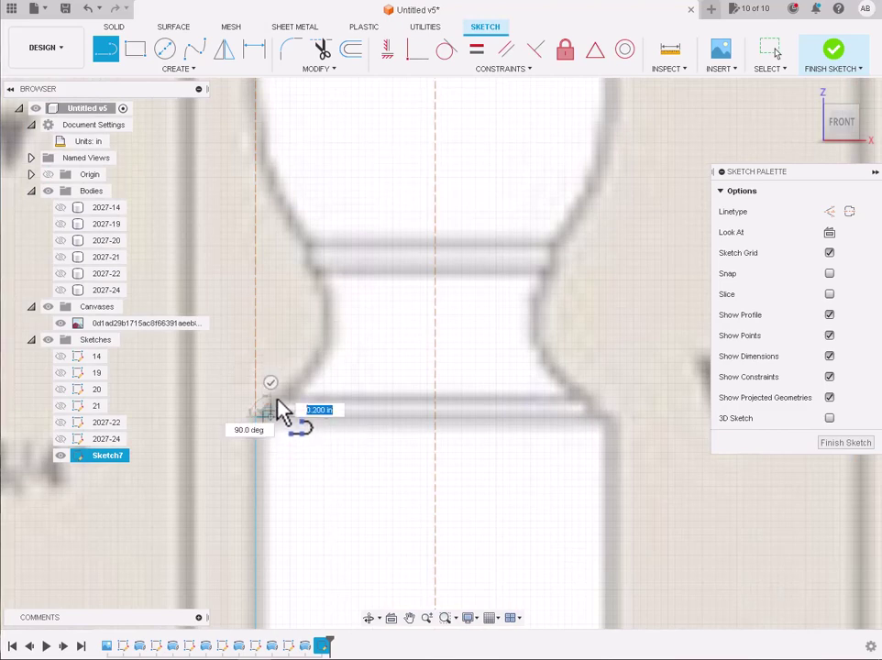
pyautogui.press('Escape')
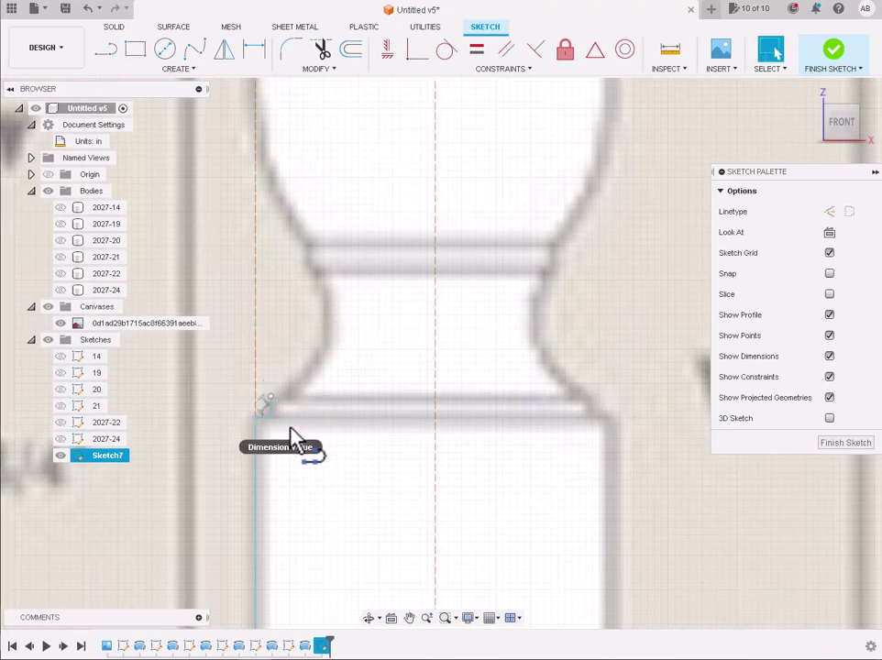
# Step: Add a short vertical step line at the upper ring
pyautogui.click(105, 49)
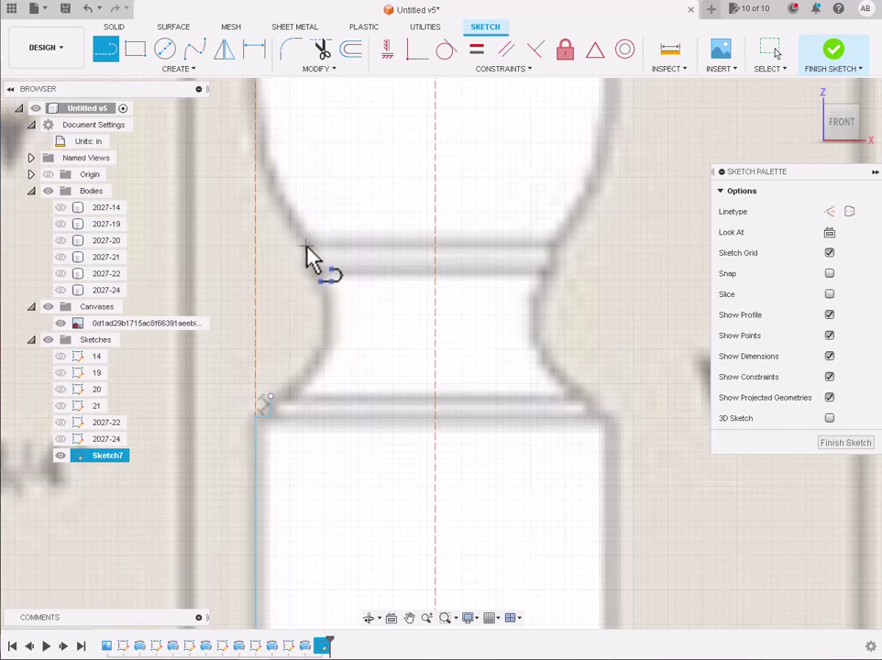
pyautogui.click(306, 253)
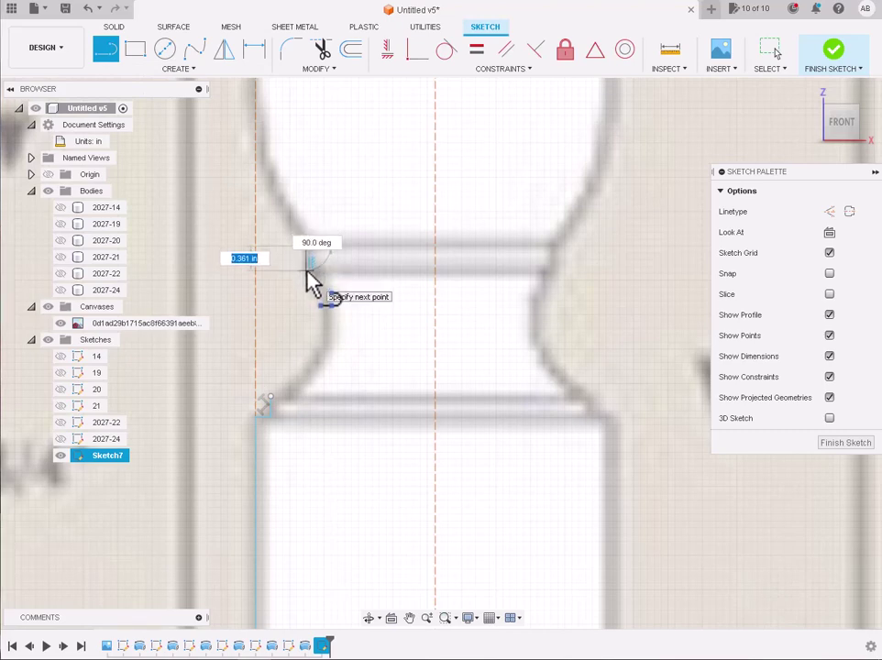
pyautogui.click(309, 281)
pyautogui.press('Escape')
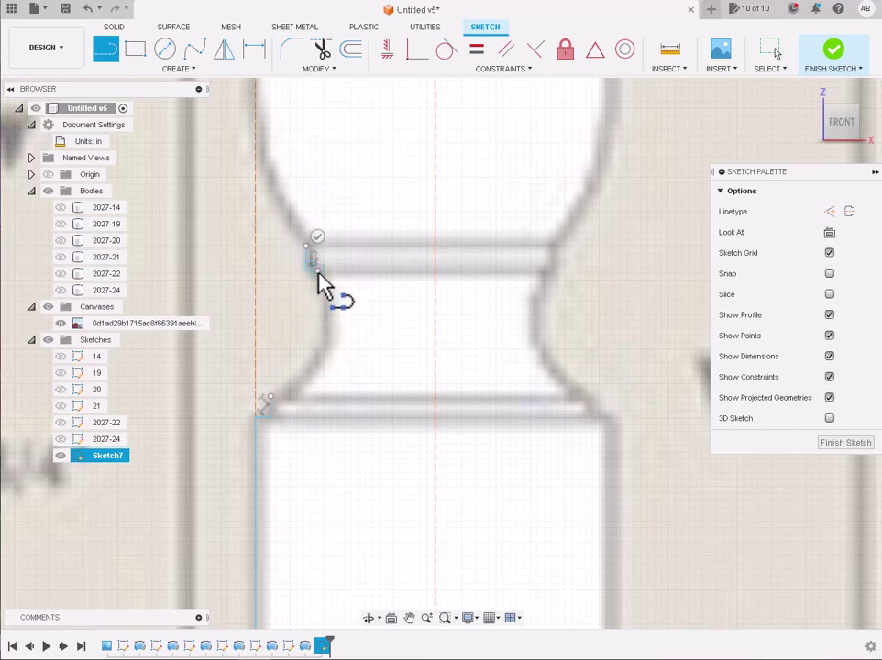
pyautogui.press('Escape')
pyautogui.click(163, 70)
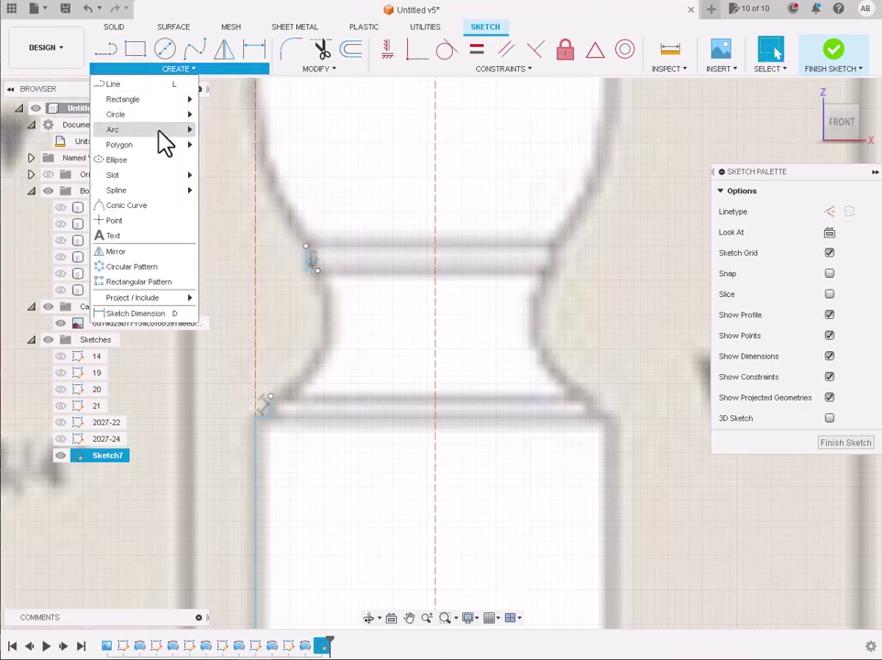
# Step: Draw a three-point arc along the collar curve from the neck's top corner to the collar corner
pyautogui.moveTo(138, 129)
pyautogui.click(220, 131)
pyautogui.click(319, 273)
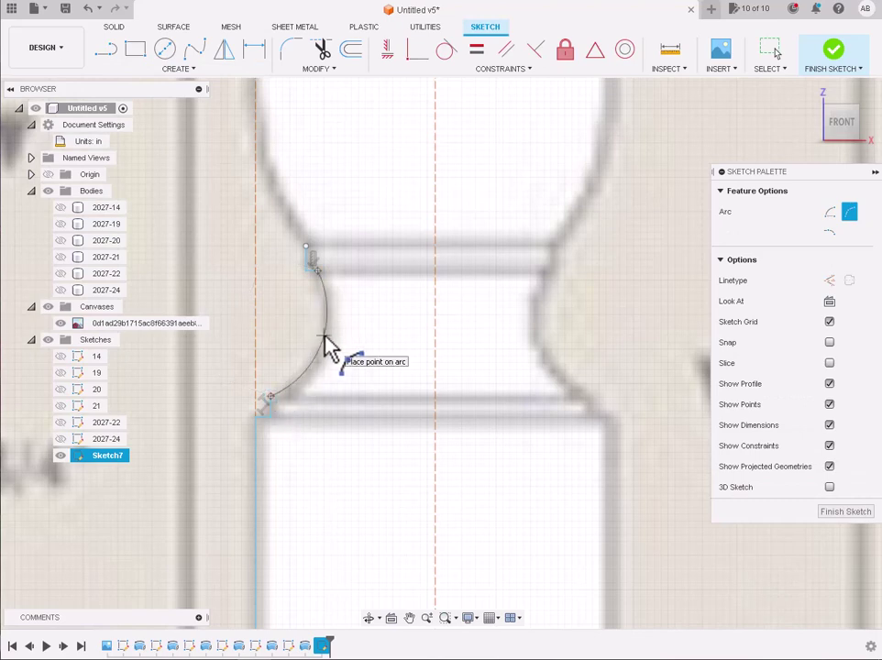
pyautogui.press('Escape')
pyautogui.scroll(-3, 328, 346)
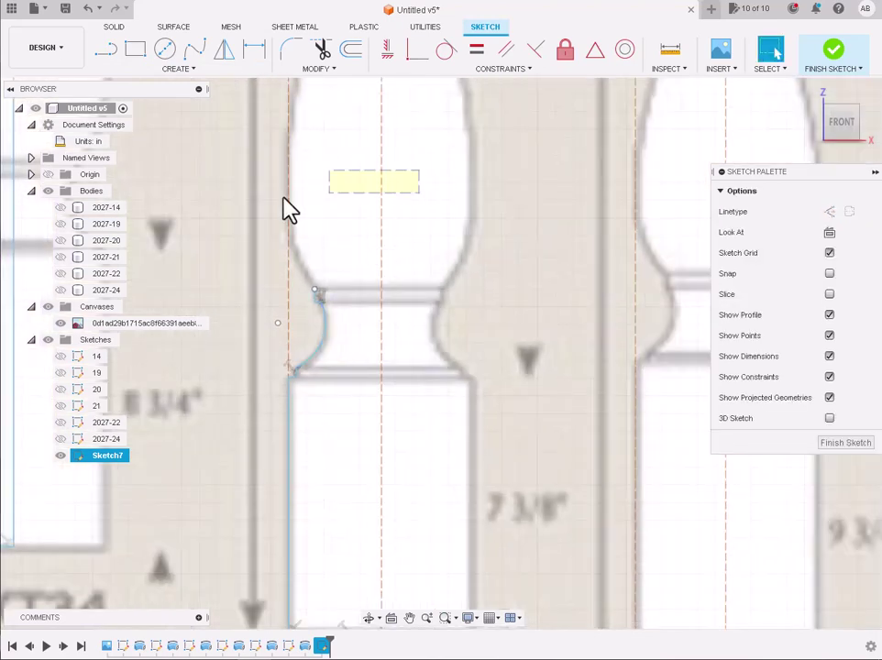
pyautogui.click(147, 68)
pyautogui.click(231, 128)
pyautogui.scroll(-2, 295, 190)
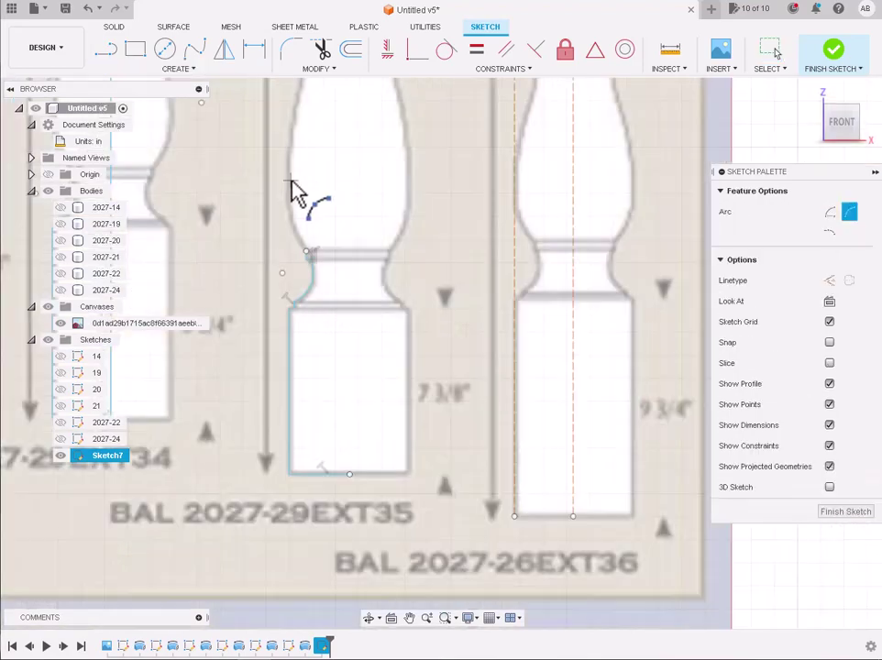
pyautogui.scroll(-2, 293, 193)
pyautogui.scroll(-1, 295, 191)
pyautogui.scroll(-2, 295, 137)
pyautogui.scroll(3, 315, 148)
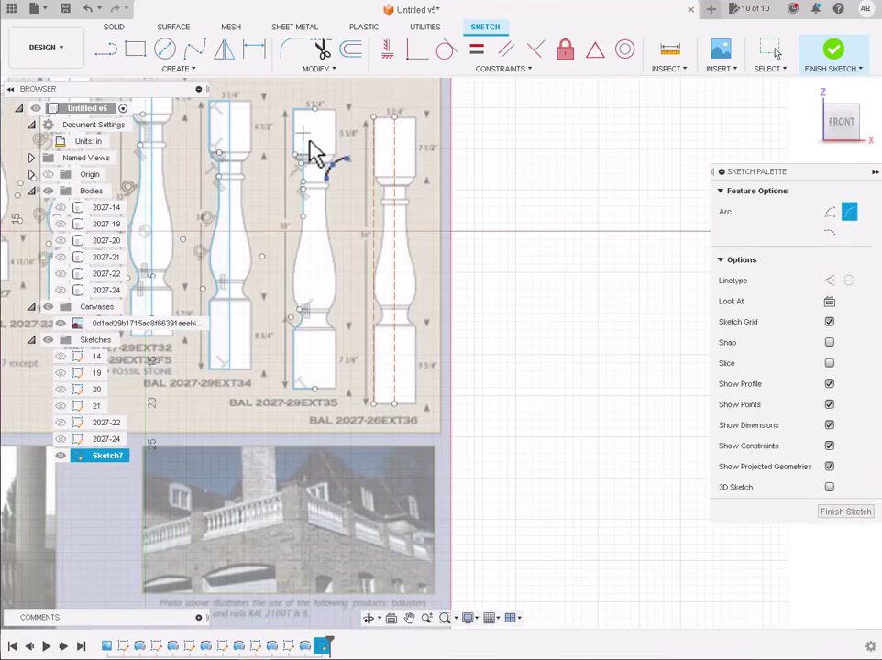
pyautogui.scroll(4, 302, 182)
pyautogui.scroll(2, 299, 176)
pyautogui.scroll(2, 276, 148)
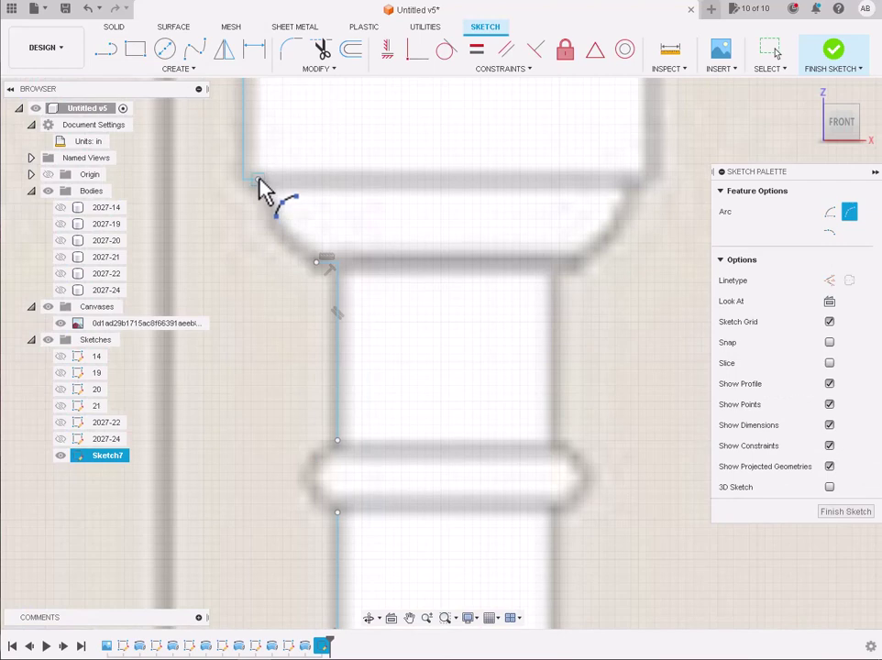
pyautogui.click(258, 181)
pyautogui.click(317, 263)
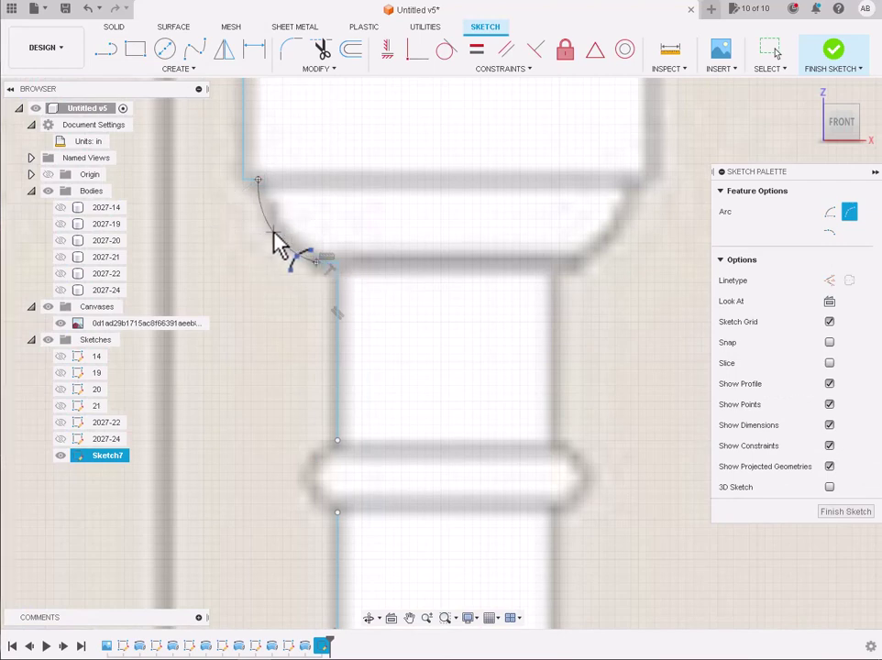
pyautogui.click(275, 243)
# Step: Trace the curved body edge with two chained three-point arcs from the bottom upward
pyautogui.scroll(-2, 275, 246)
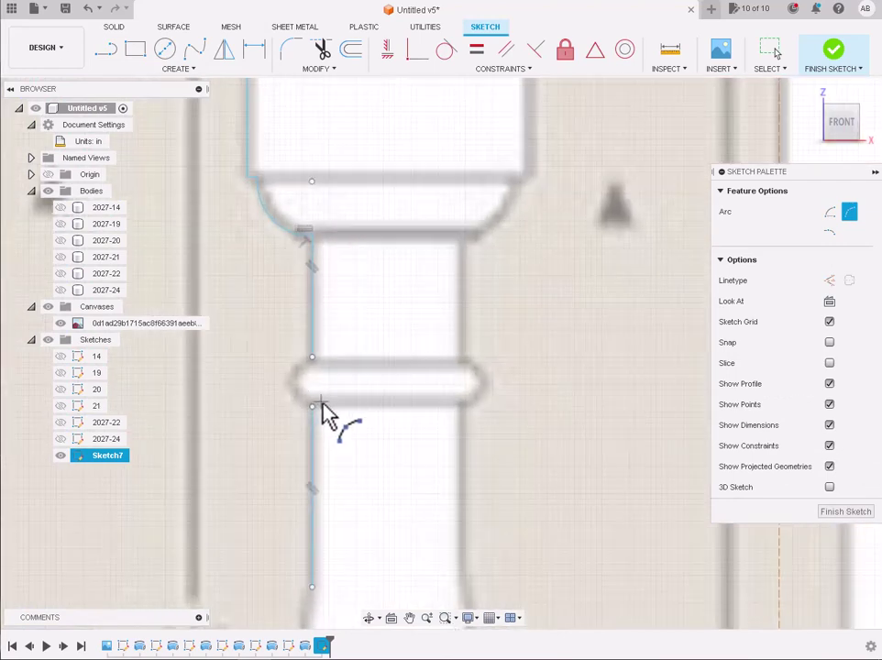
pyautogui.scroll(2, 321, 408)
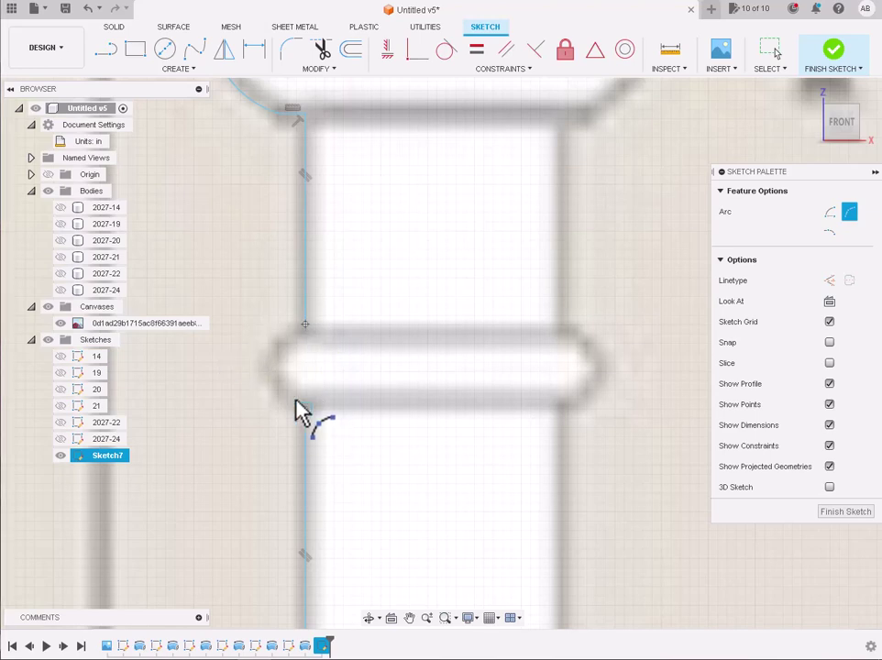
pyautogui.scroll(-3, 268, 378)
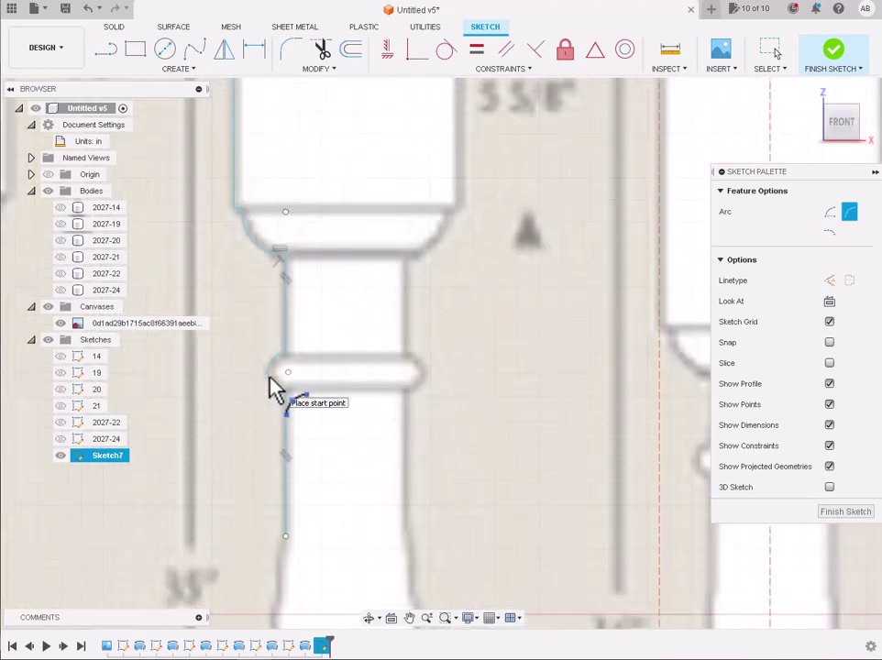
pyautogui.scroll(-2, 275, 388)
pyautogui.scroll(-2, 271, 485)
pyautogui.scroll(3, 289, 600)
pyautogui.scroll(2, 295, 604)
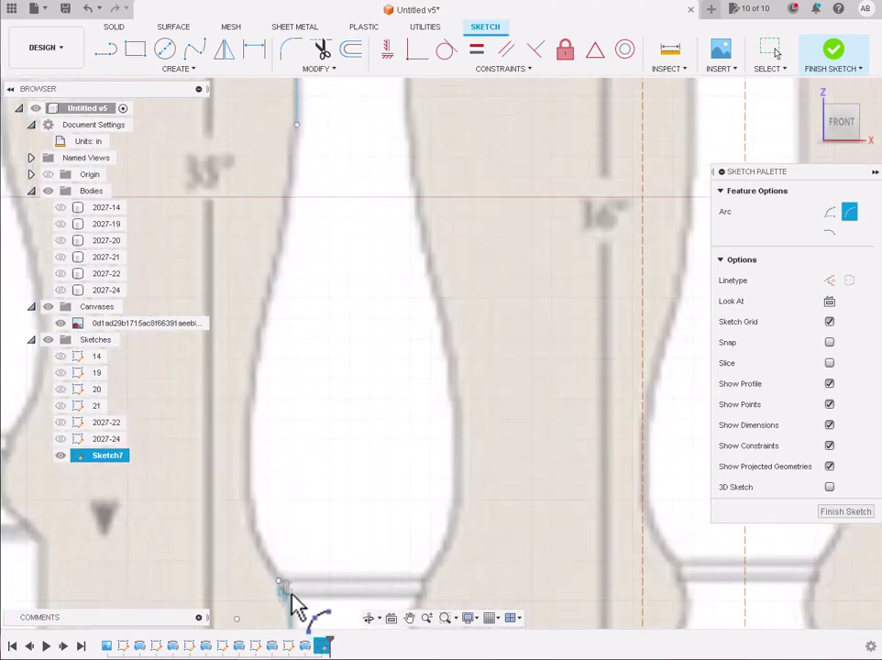
pyautogui.click(279, 583)
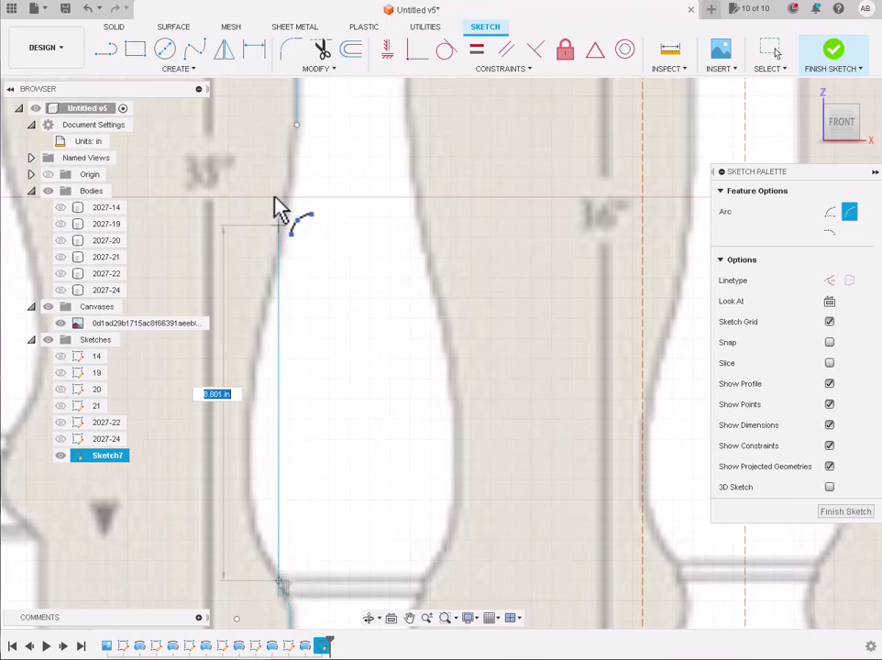
pyautogui.click(254, 362)
pyautogui.click(249, 451)
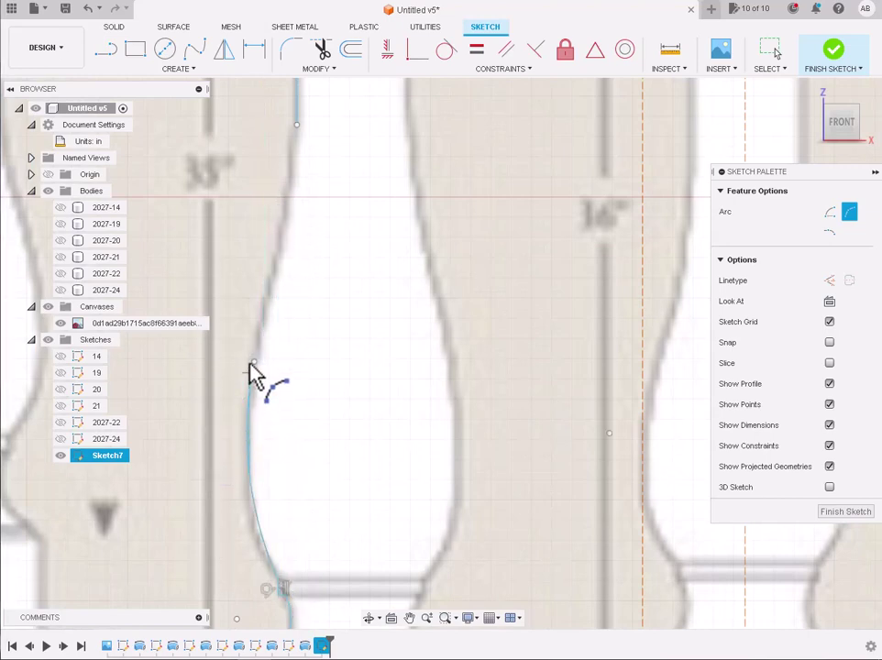
pyautogui.click(255, 362)
pyautogui.click(296, 124)
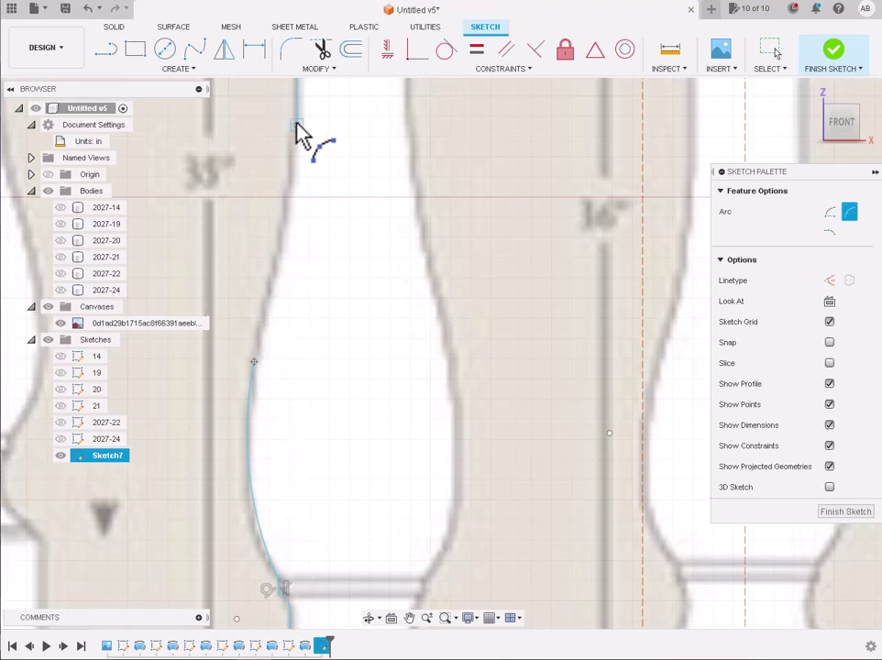
pyautogui.click(283, 221)
pyautogui.scroll(-3, 287, 230)
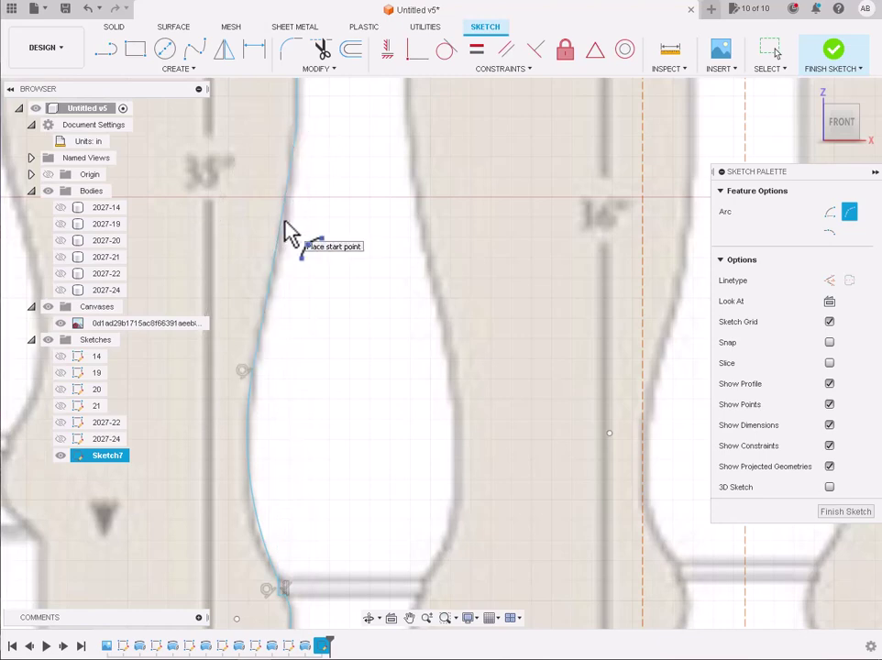
pyautogui.scroll(-3, 287, 230)
pyautogui.scroll(5, 292, 165)
pyautogui.scroll(3, 294, 163)
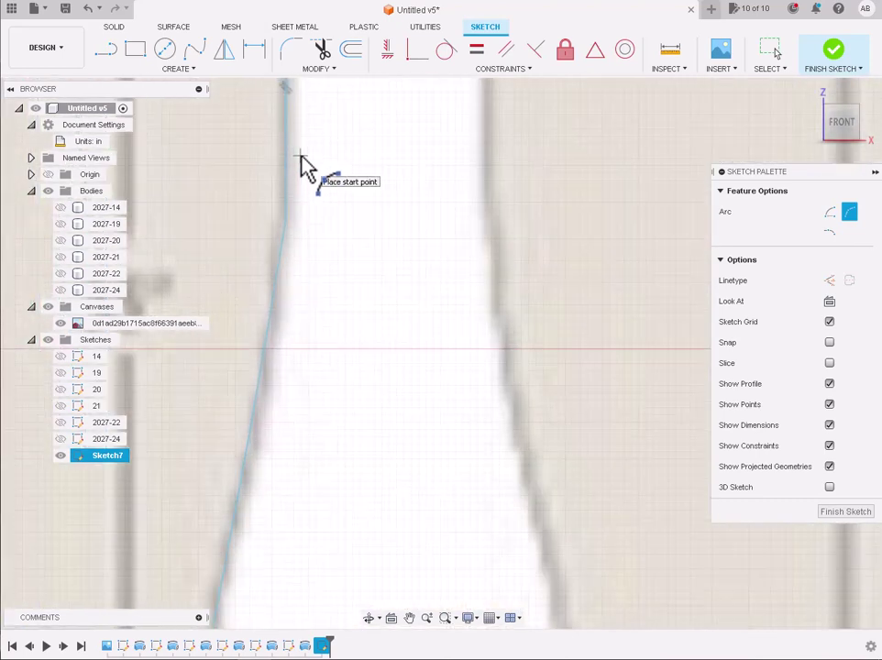
# Step: Round the upper line–arc corner with a 0.80 in fillet
pyautogui.click(291, 48)
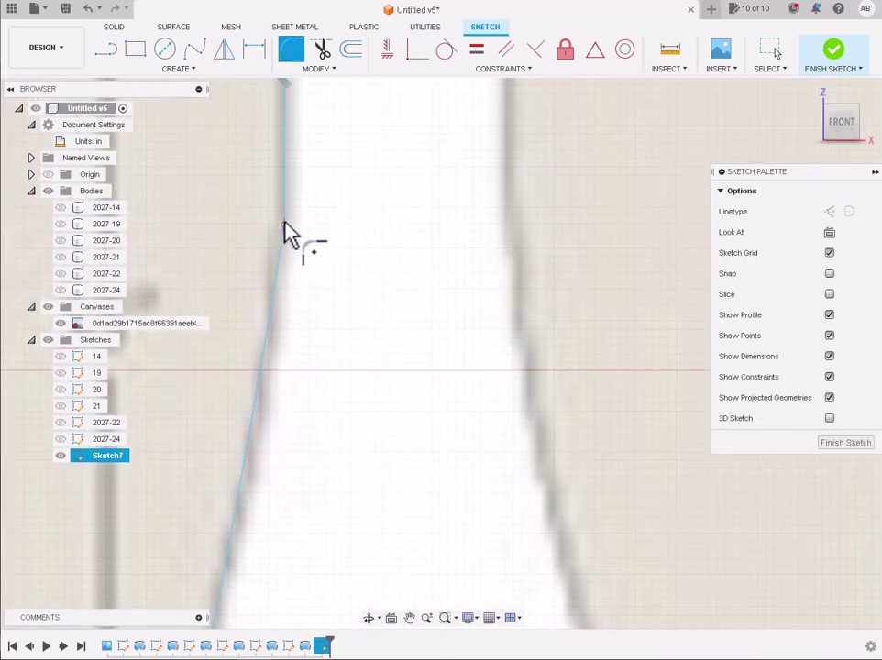
pyautogui.click(285, 229)
pyautogui.press('Return')
pyautogui.scroll(-3, 346, 225)
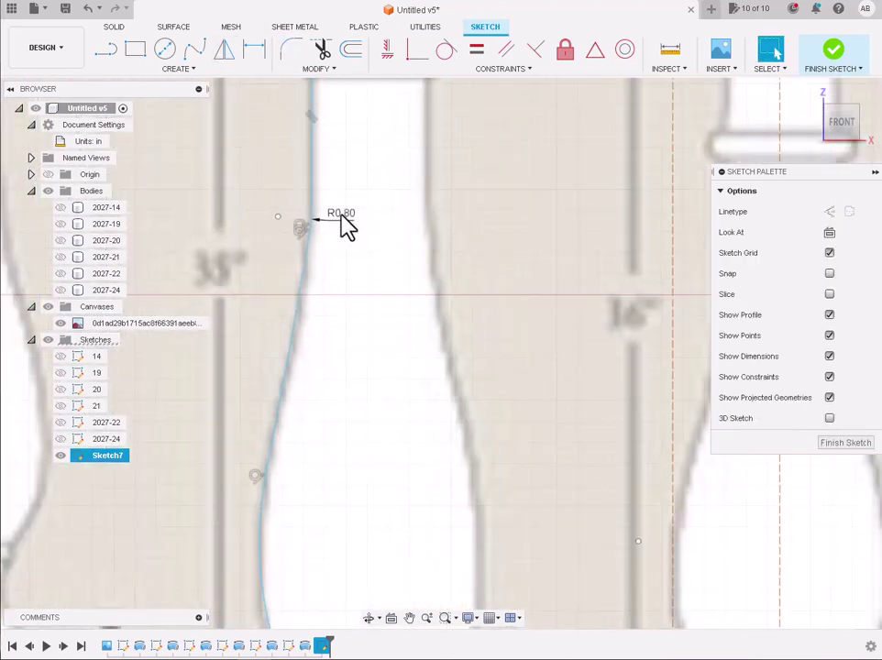
pyautogui.scroll(-3, 346, 226)
pyautogui.scroll(-2, 346, 226)
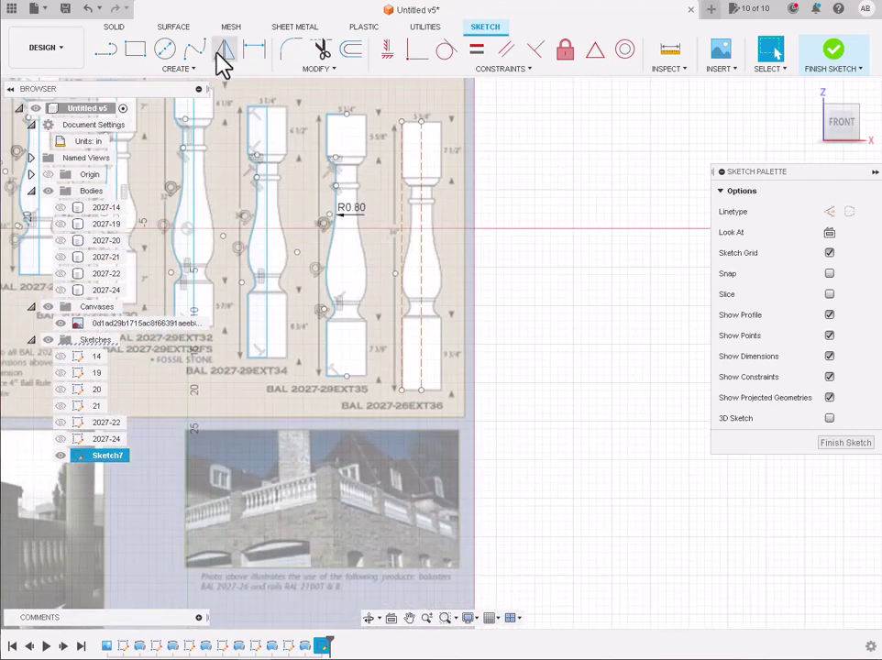
# Step: Draw the next baluster's vertical centre line from top to bottom
pyautogui.press('l')
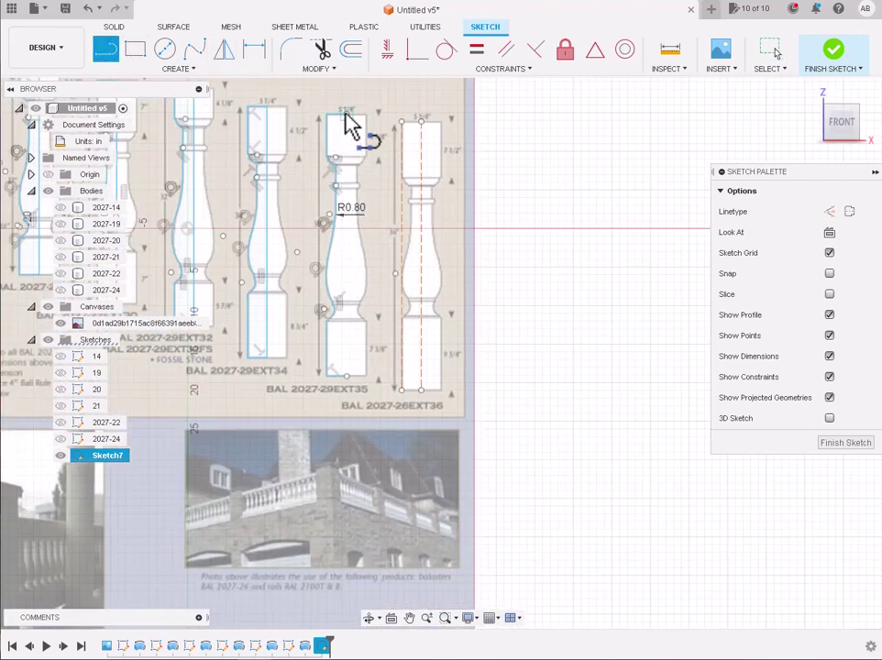
pyautogui.click(345, 113)
pyautogui.click(347, 375)
pyautogui.press('Escape')
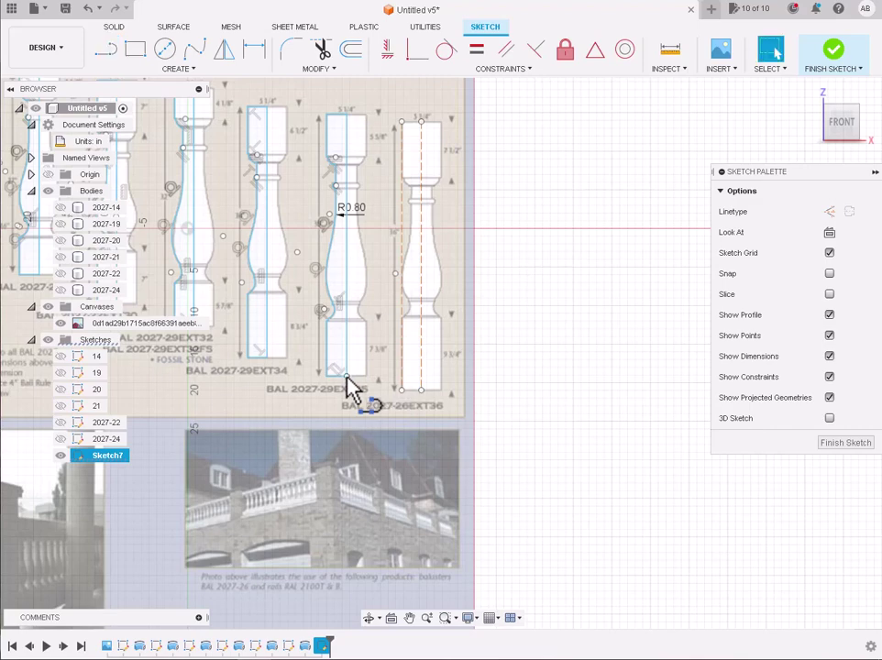
pyautogui.scroll(4, 433, 134)
pyautogui.scroll(2, 438, 138)
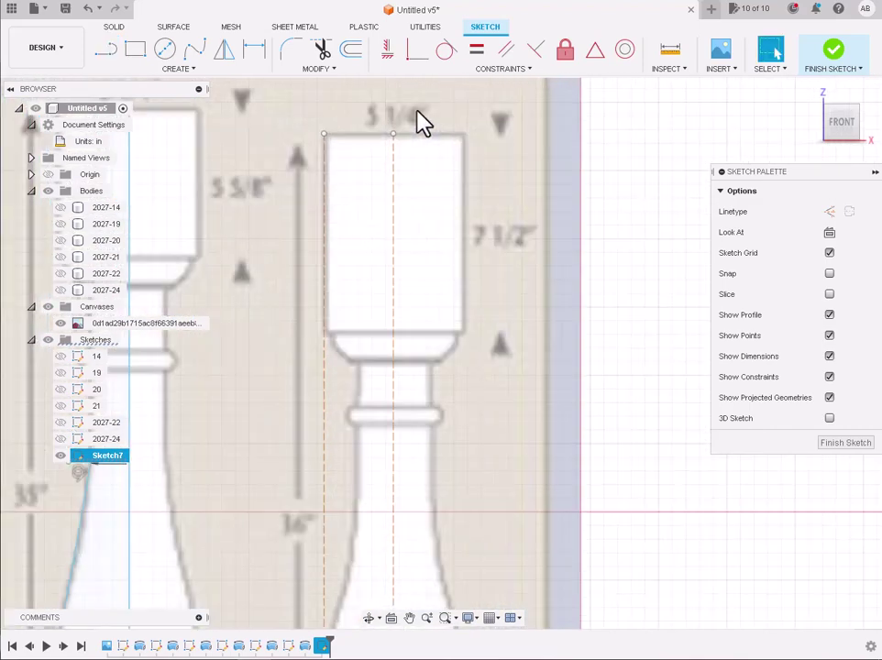
pyautogui.scroll(3, 422, 122)
# Step: Trace the cap's top line and its left edge down to the cap block's bottom
pyautogui.click(105, 48)
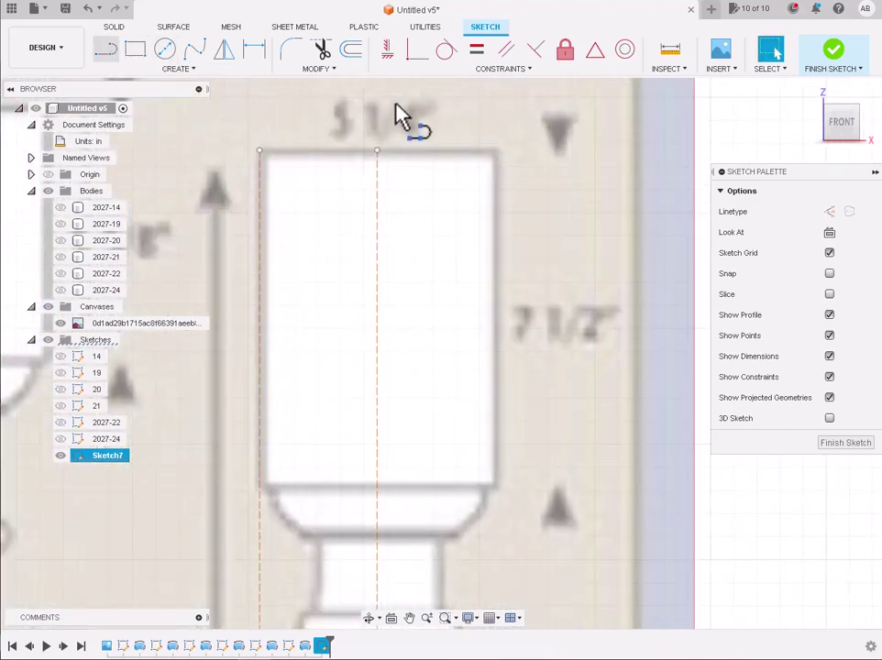
pyautogui.click(377, 150)
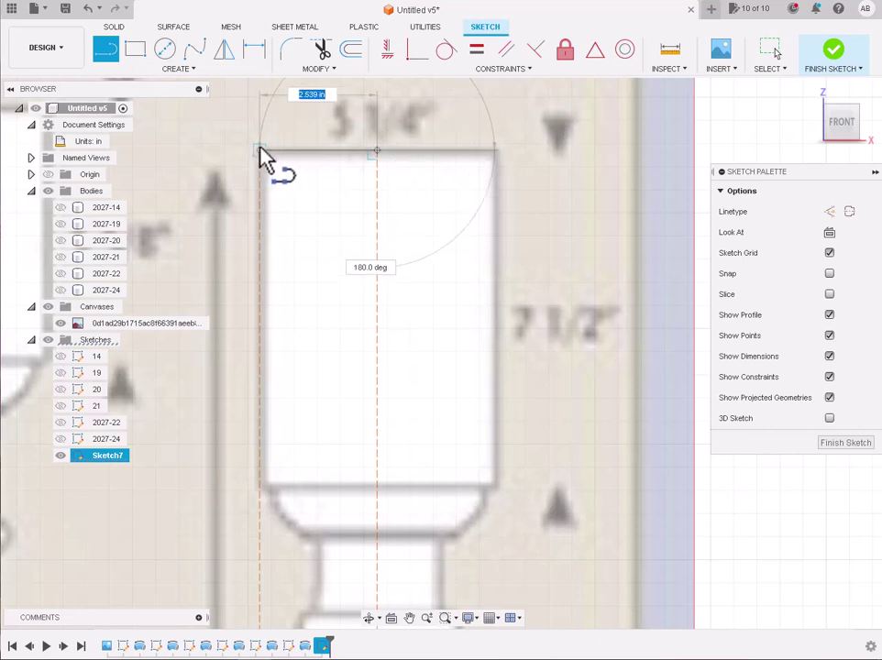
pyautogui.click(260, 149)
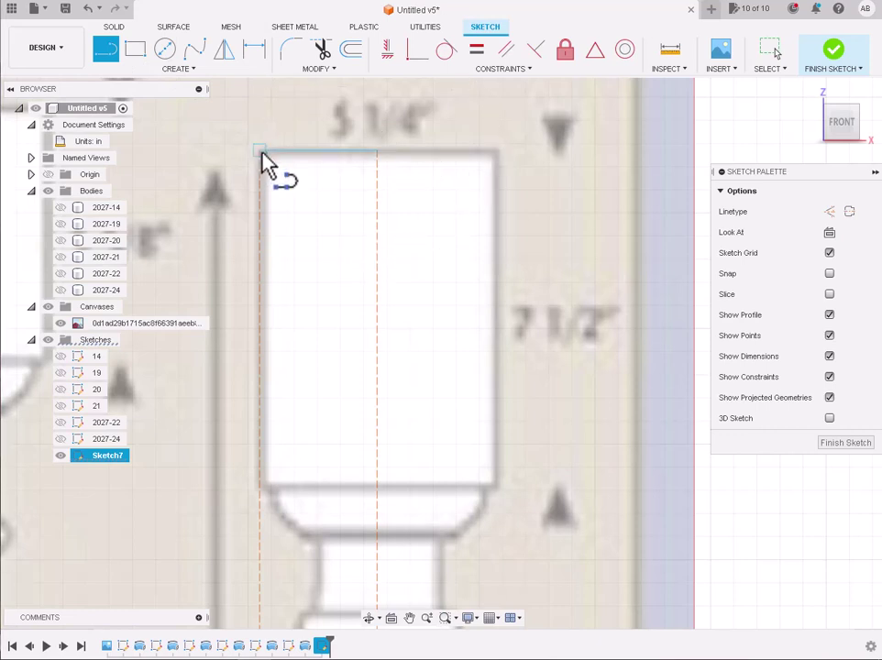
pyautogui.click(260, 149)
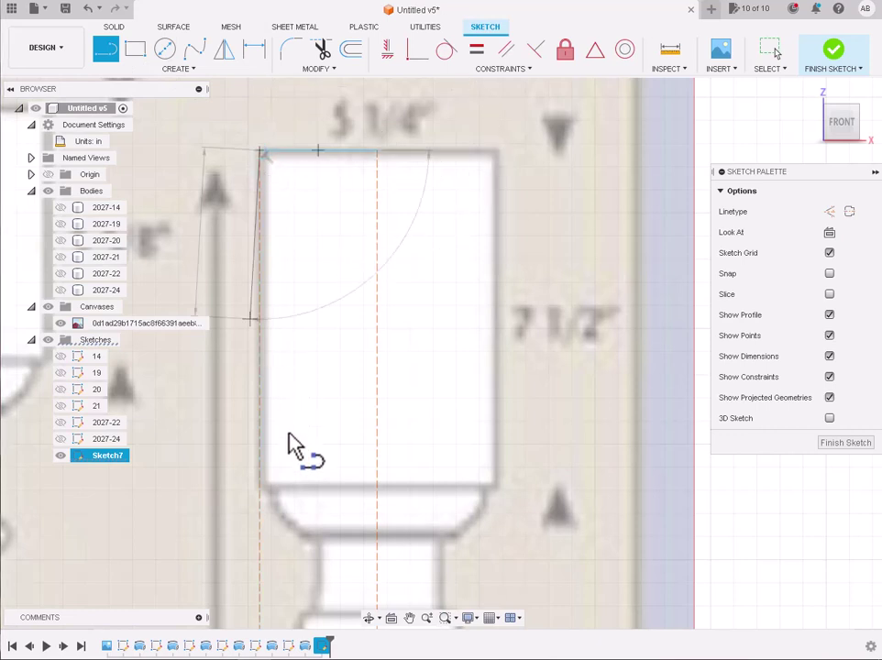
pyautogui.doubleClick(268, 487)
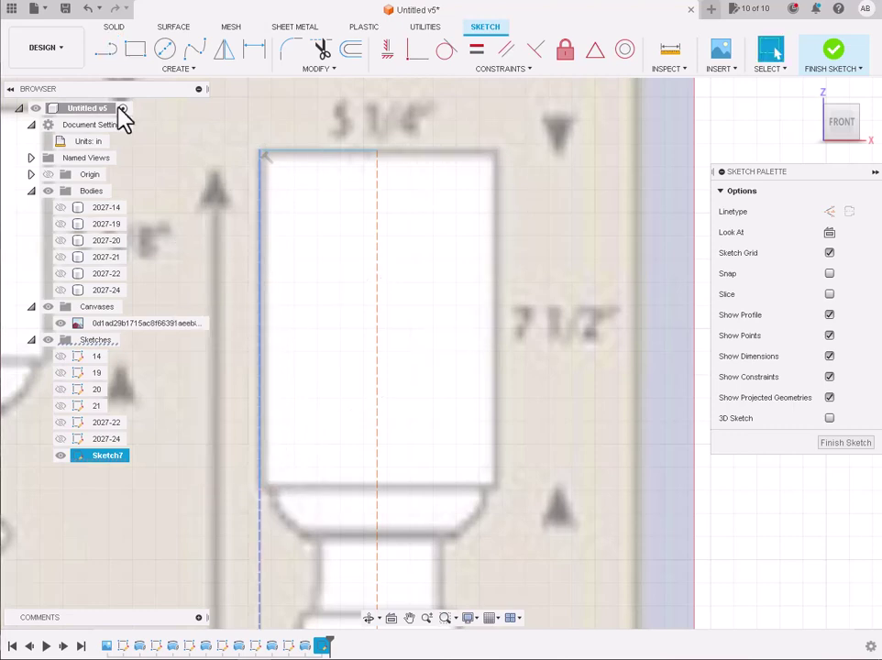
pyautogui.scroll(-3, 270, 203)
pyautogui.scroll(3, 303, 429)
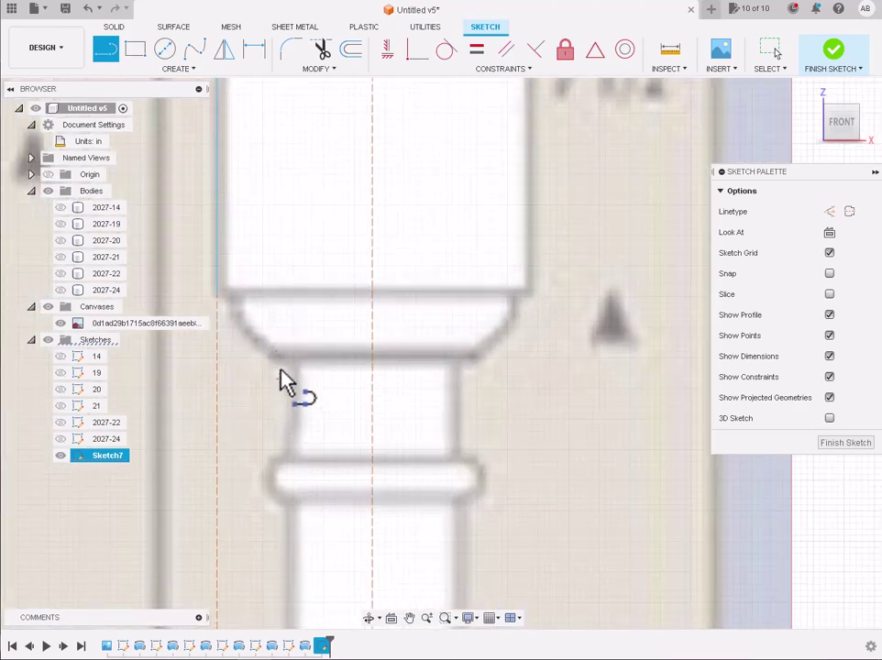
# Step: Trace the short step at the cap's lower corner and the neck edge down to the ring
pyautogui.click(273, 357)
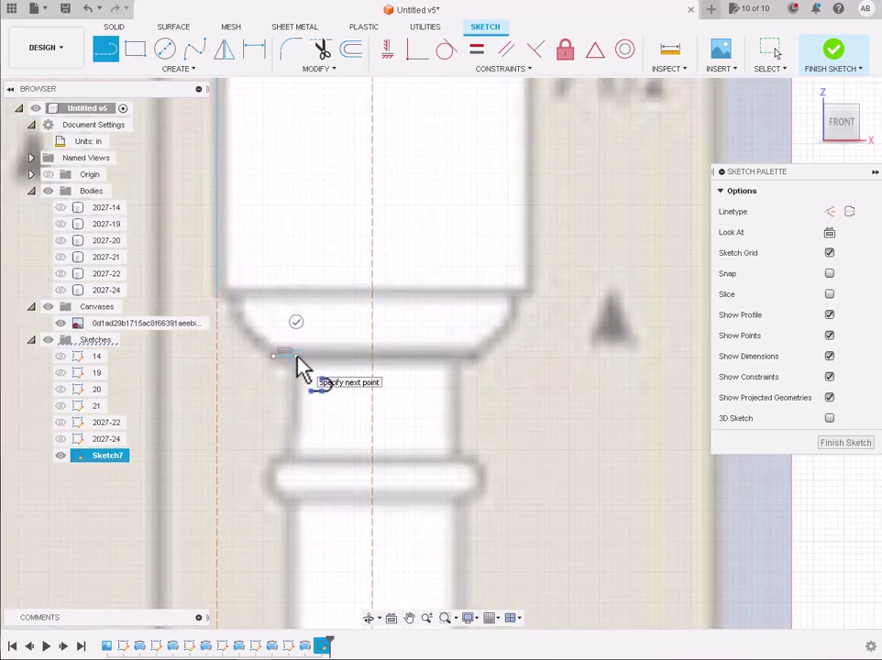
pyautogui.click(296, 355)
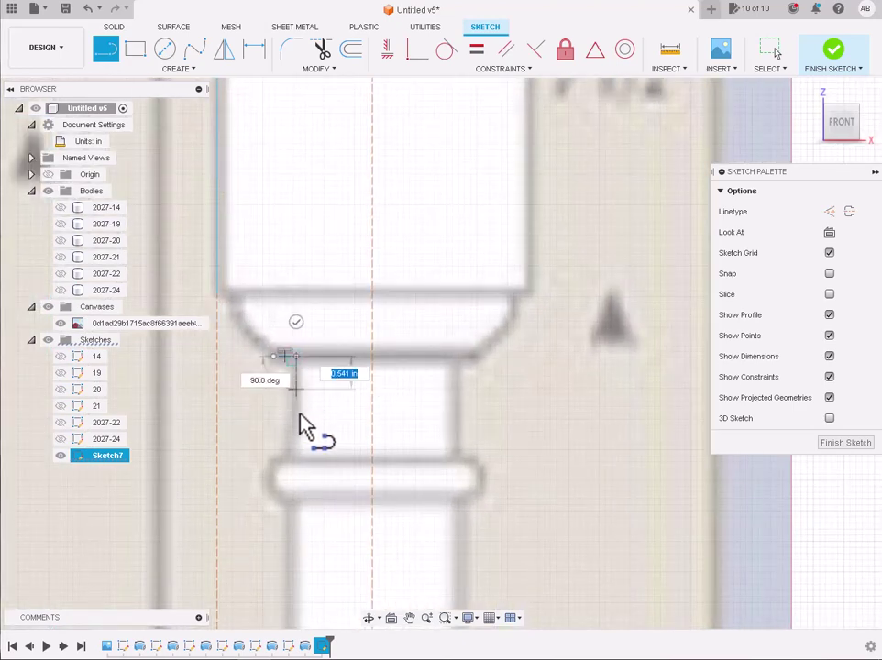
pyautogui.click(296, 467)
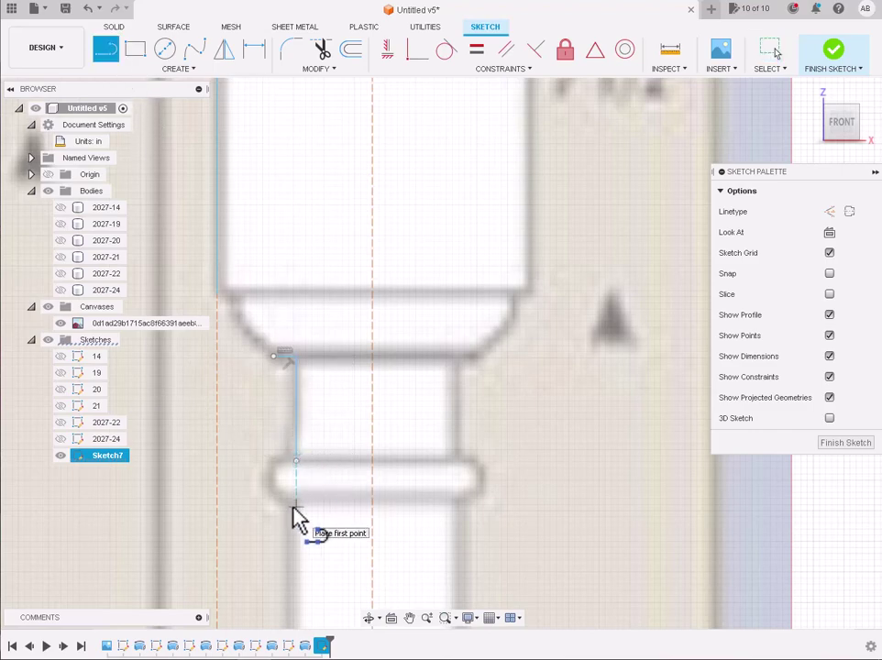
pyautogui.scroll(-3, 294, 509)
pyautogui.scroll(-3, 291, 586)
pyautogui.scroll(5, 295, 582)
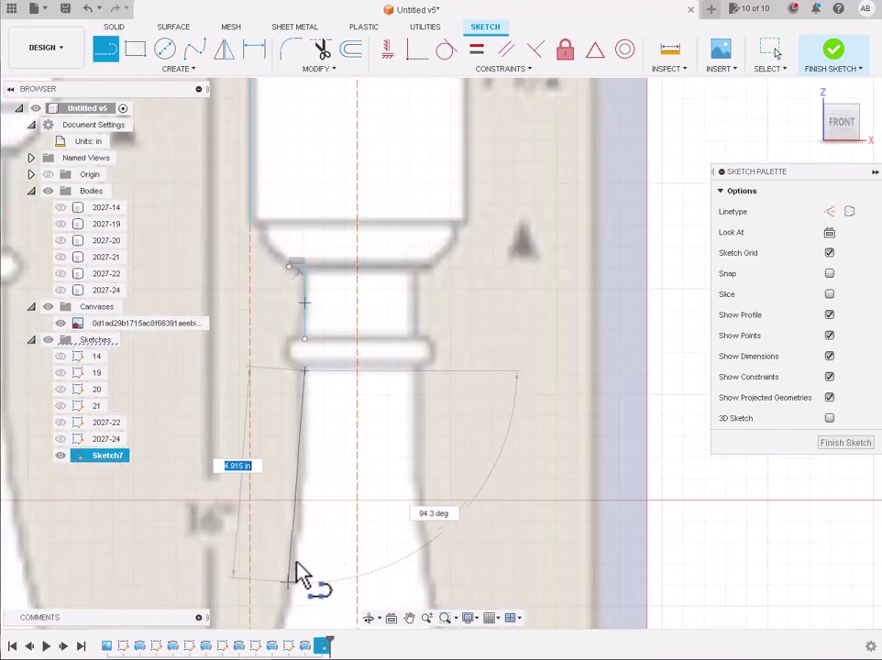
pyautogui.click(309, 486)
pyautogui.press('Escape')
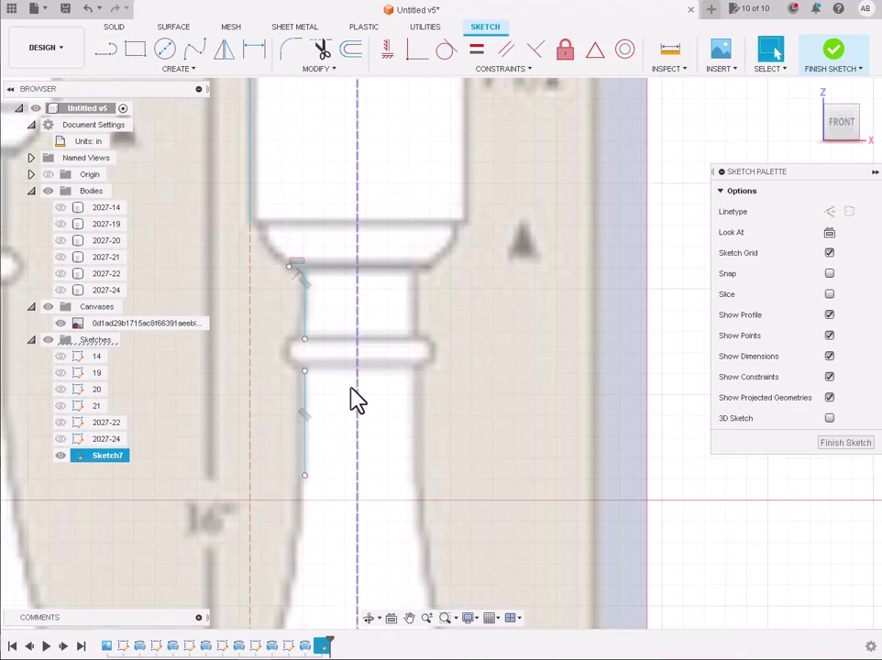
pyautogui.scroll(-3, 350, 400)
pyautogui.scroll(-2, 339, 513)
pyautogui.scroll(2, 335, 459)
pyautogui.scroll(2, 393, 472)
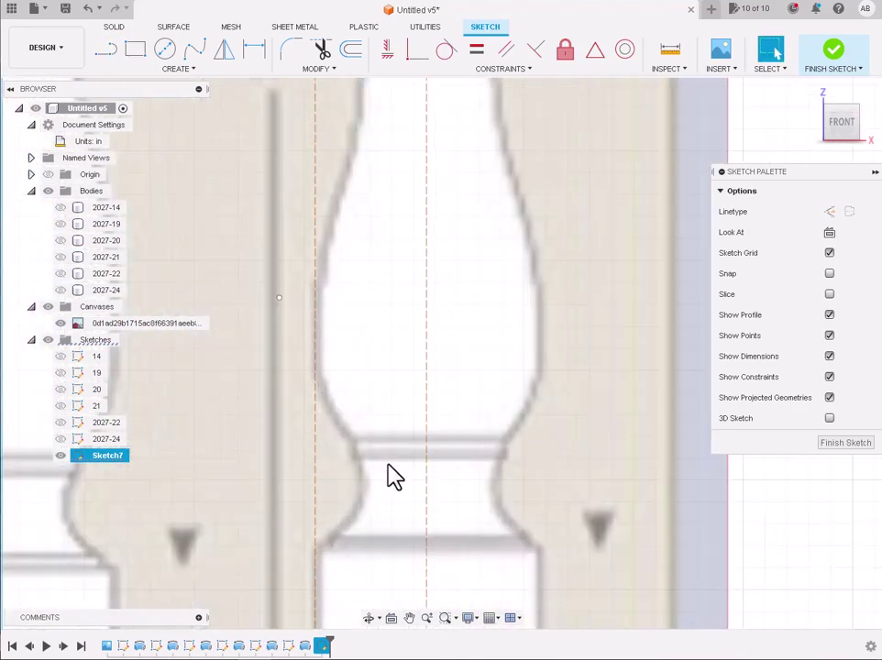
pyautogui.scroll(2, 393, 472)
# Step: Begin a new line at the lower ring's left edge
pyautogui.click(107, 50)
pyautogui.scroll(2, 322, 609)
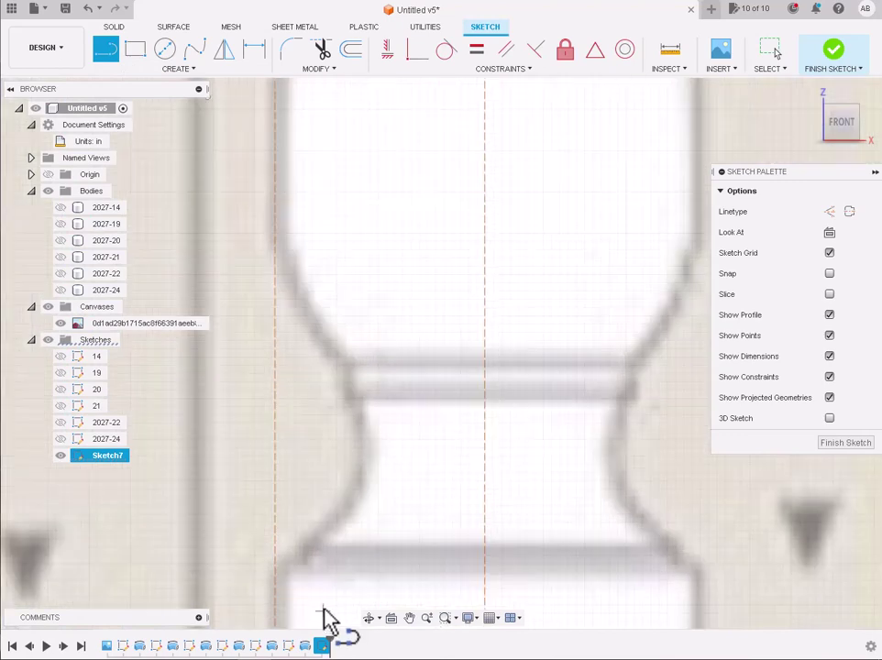
pyautogui.click(349, 374)
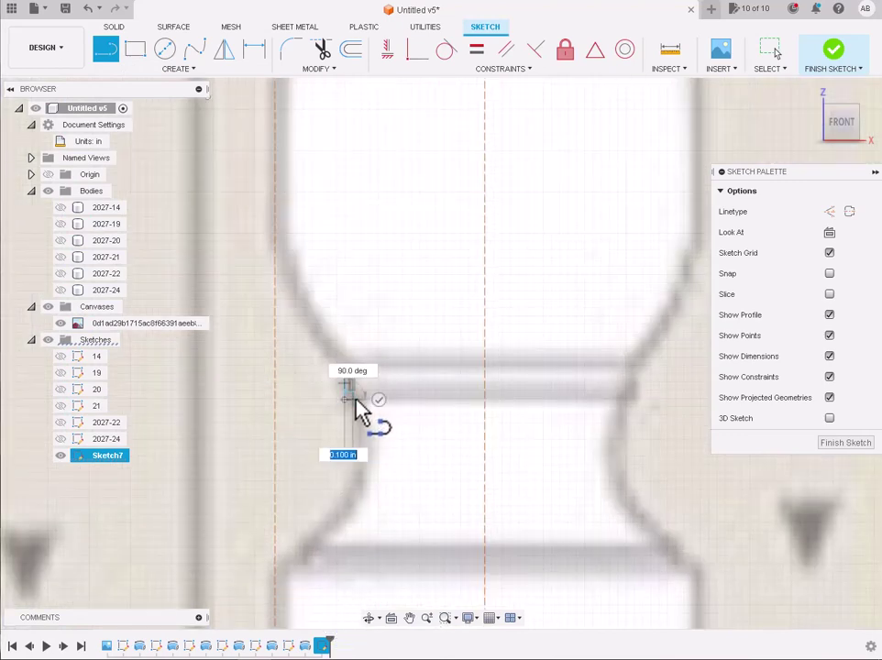
pyautogui.press('Escape')
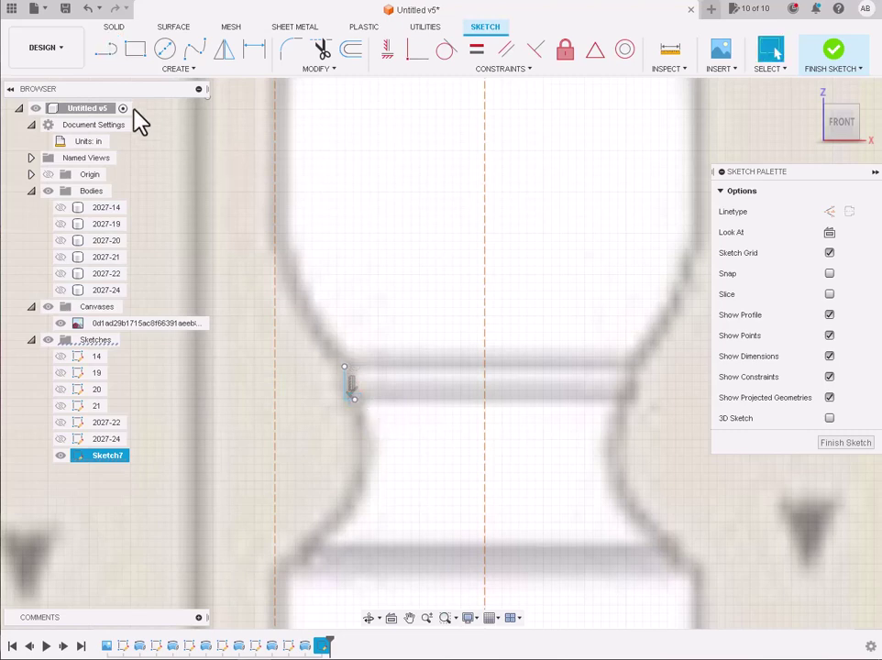
pyautogui.press('l')
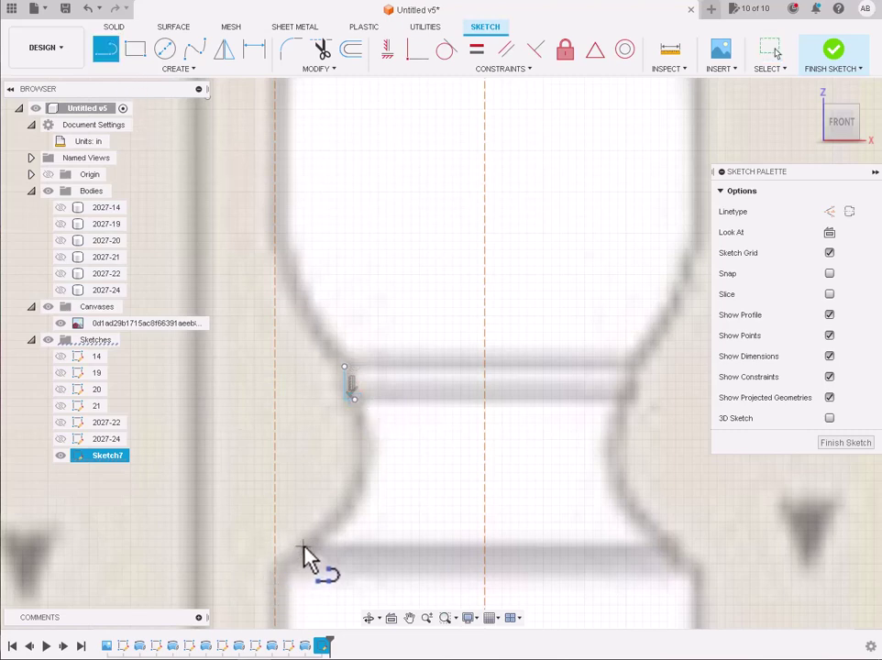
pyautogui.click(303, 548)
pyautogui.scroll(-2, 278, 576)
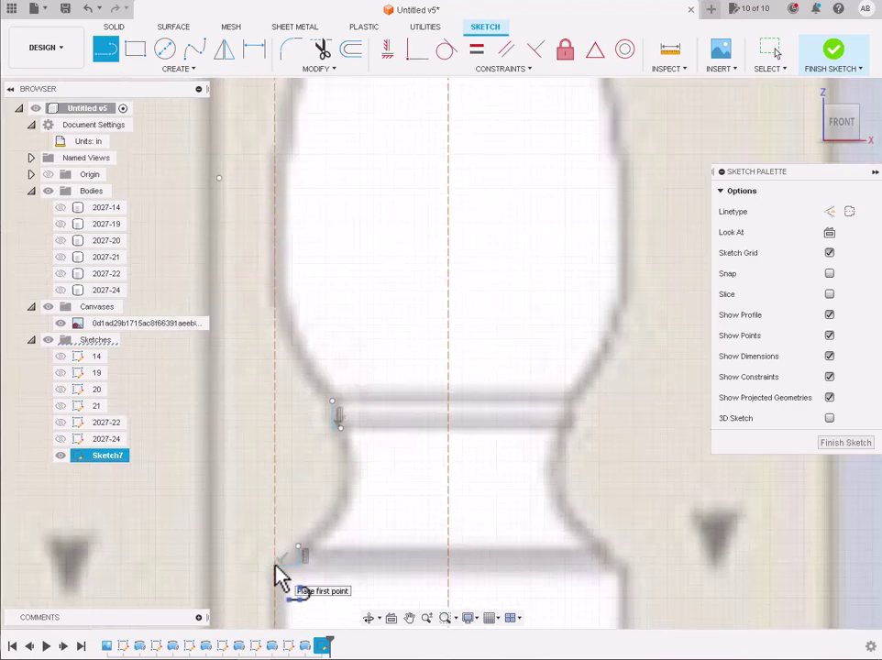
pyautogui.scroll(-2, 278, 575)
pyautogui.scroll(-2, 276, 577)
pyautogui.scroll(-2, 276, 577)
# Step: Draw the base block's left side, top to bottom corner, and its bottom line to the centre axis
pyautogui.scroll(-1, 276, 576)
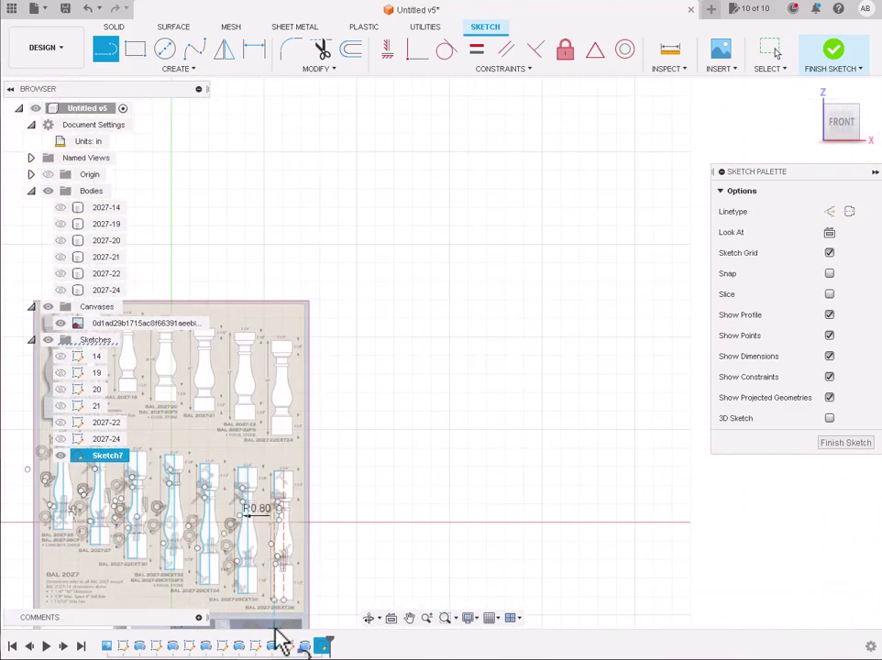
pyautogui.scroll(2, 283, 616)
pyautogui.scroll(3, 285, 605)
pyautogui.scroll(2, 283, 594)
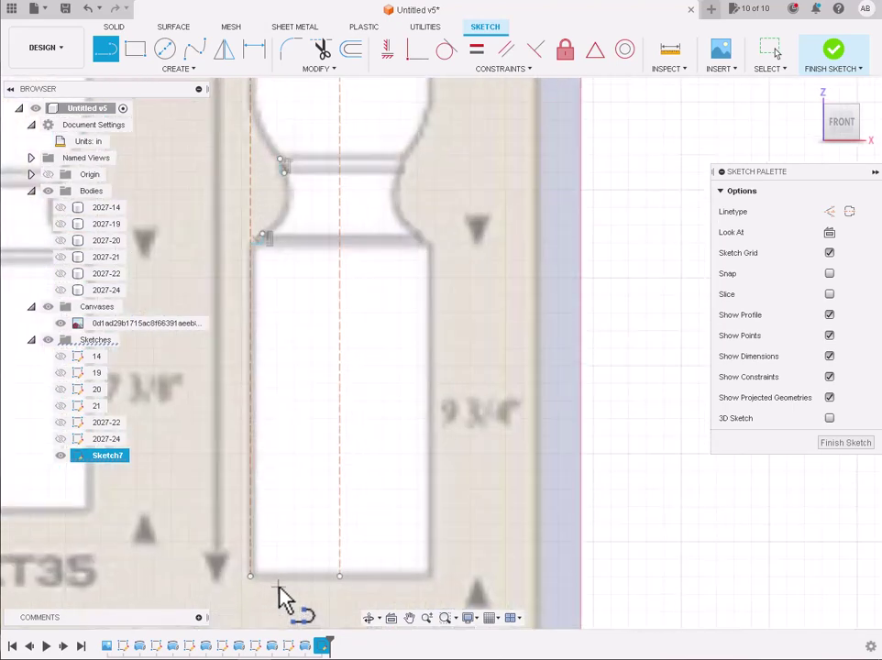
pyautogui.click(262, 237)
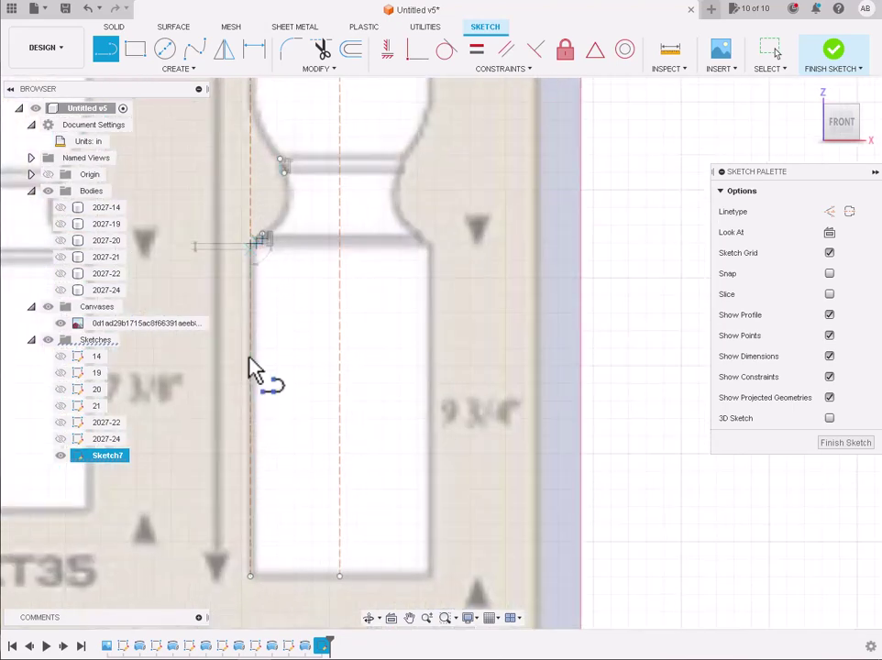
pyautogui.click(250, 575)
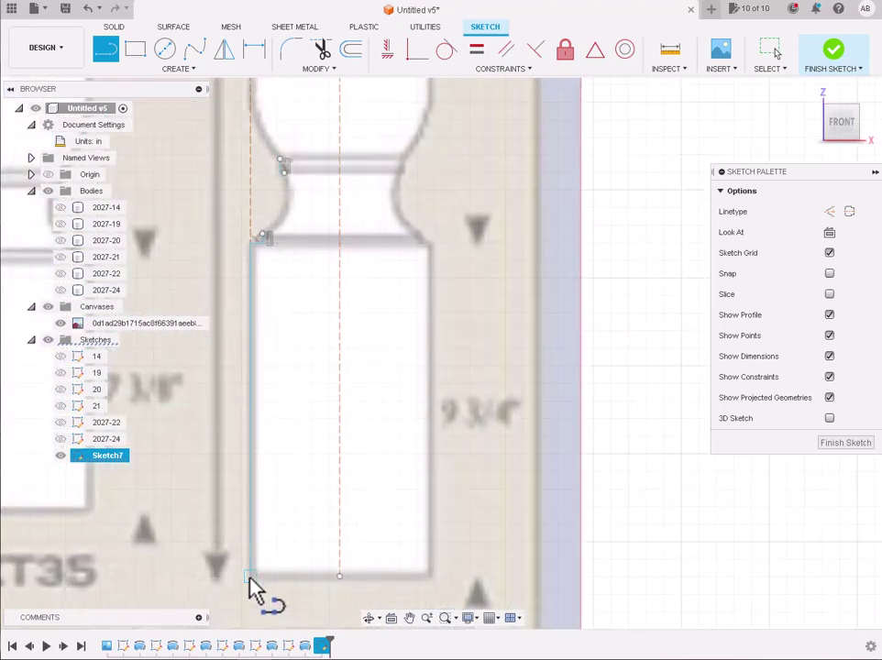
pyautogui.click(339, 575)
pyautogui.press('Escape')
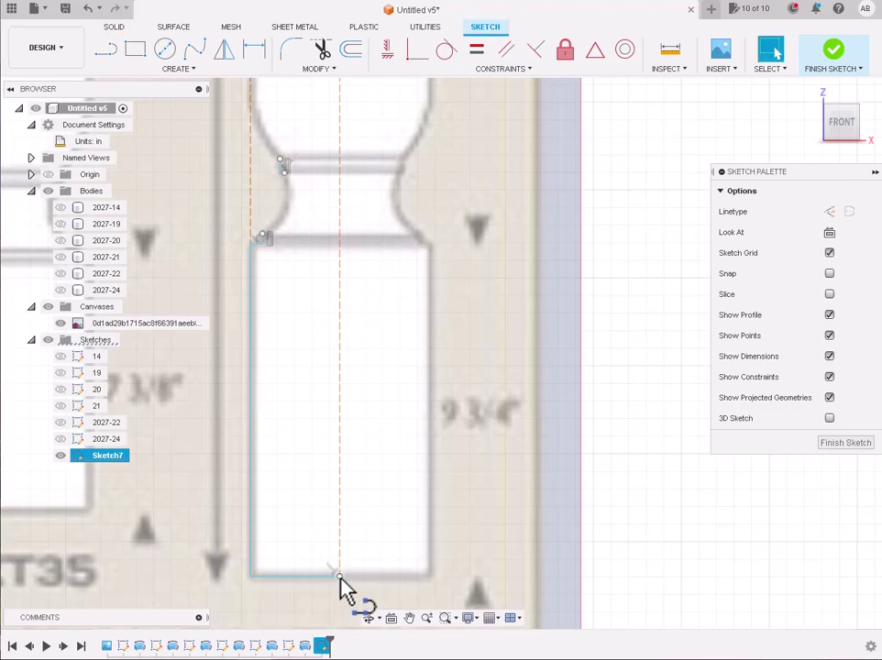
pyautogui.scroll(-3, 339, 579)
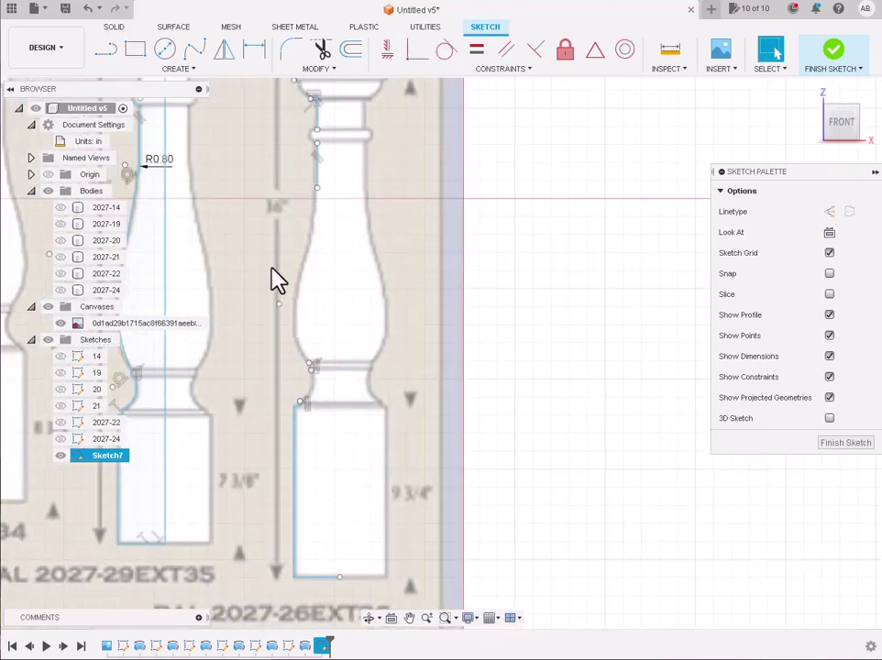
pyautogui.scroll(-2, 280, 266)
pyautogui.scroll(4, 293, 179)
pyautogui.scroll(2, 296, 181)
pyautogui.scroll(2, 295, 184)
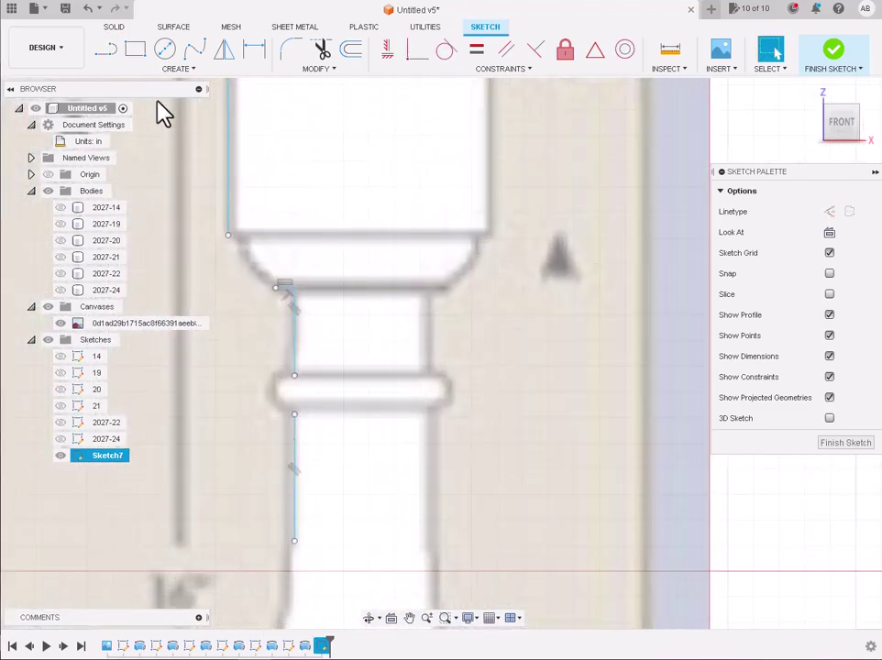
pyautogui.click(178, 68)
# Step: Trace the transition below the upper block and the ring's rounded edge with a three-point arc
pyautogui.click(220, 144)
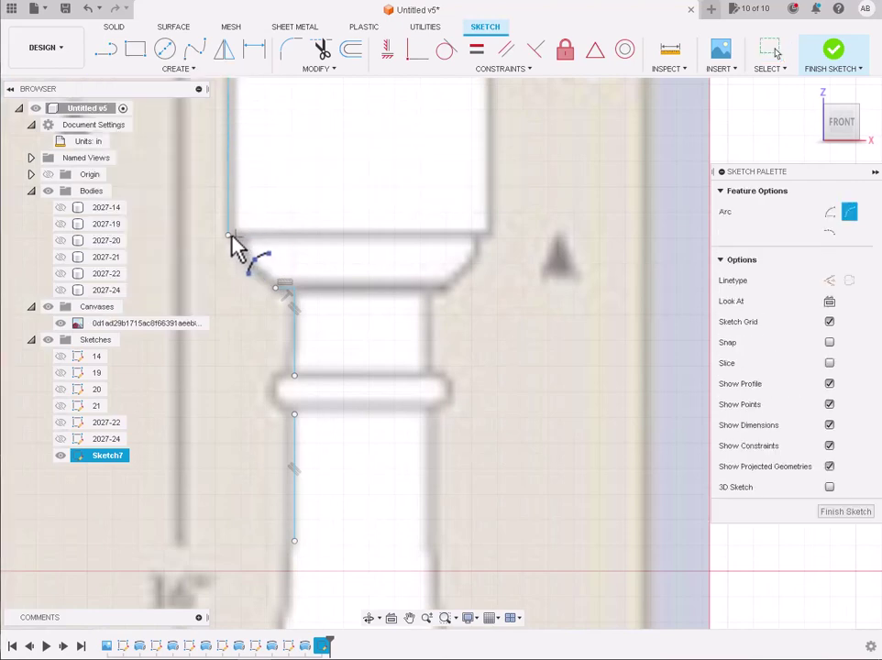
pyautogui.click(228, 236)
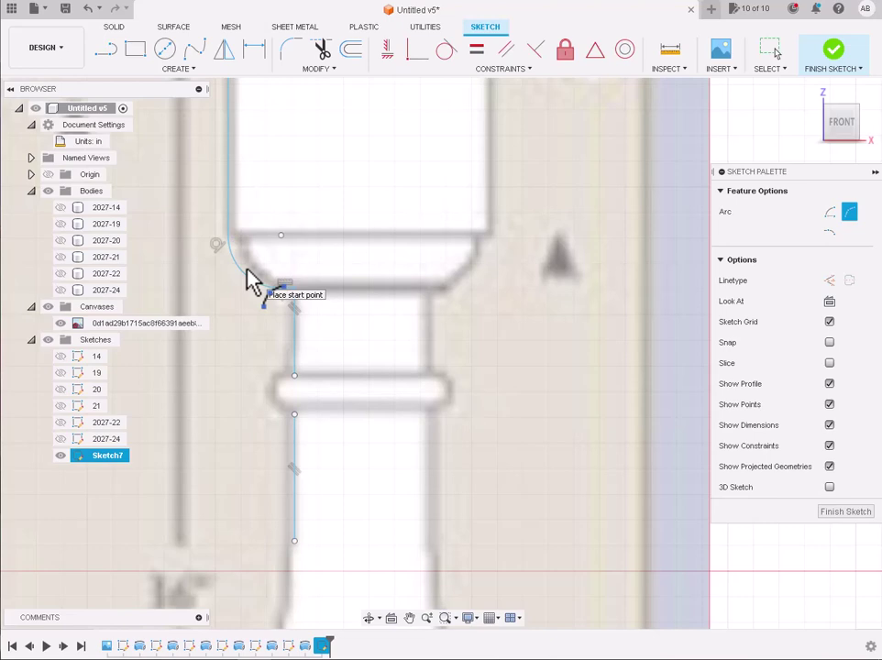
pyautogui.scroll(-2, 250, 279)
pyautogui.scroll(-1, 249, 280)
pyautogui.scroll(-1, 250, 279)
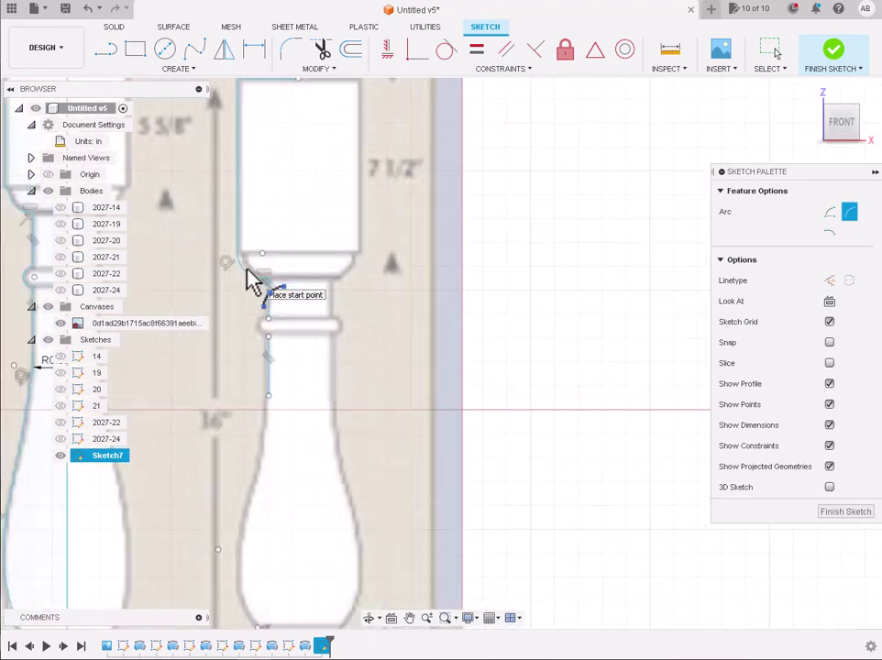
pyautogui.scroll(1, 268, 335)
pyautogui.scroll(1, 273, 316)
pyautogui.scroll(1, 267, 330)
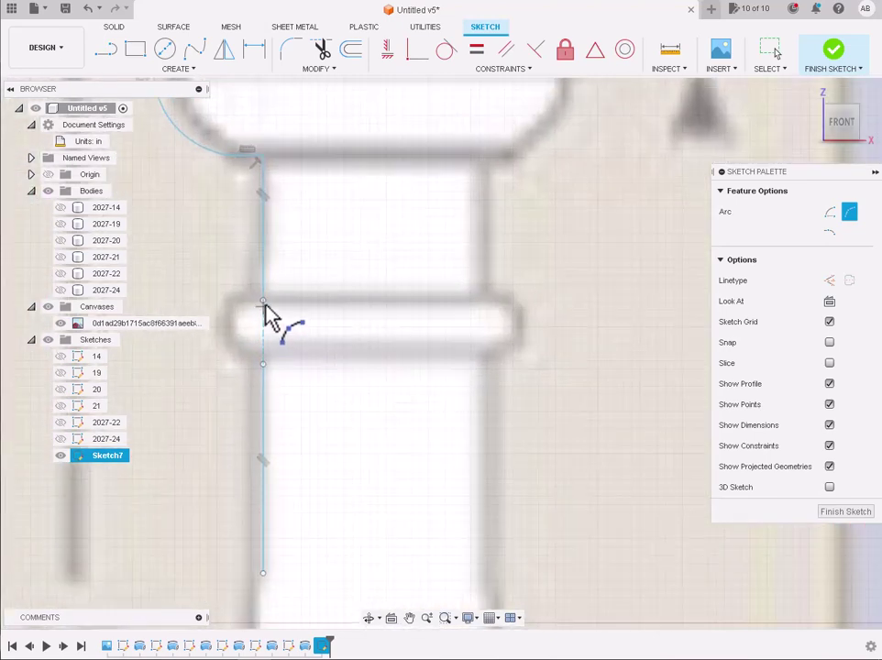
pyautogui.click(263, 365)
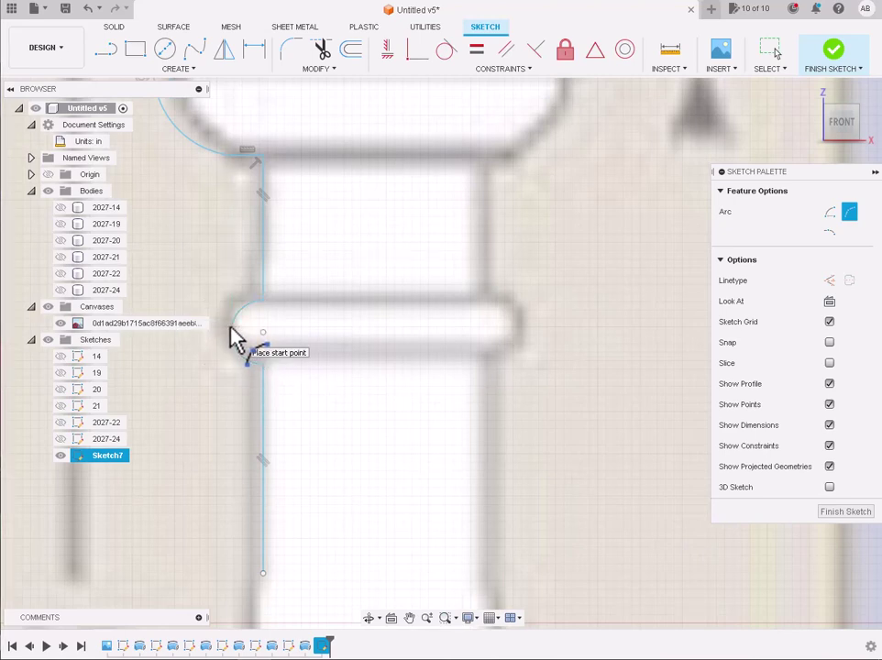
pyautogui.scroll(-1, 232, 337)
pyautogui.scroll(-1, 240, 459)
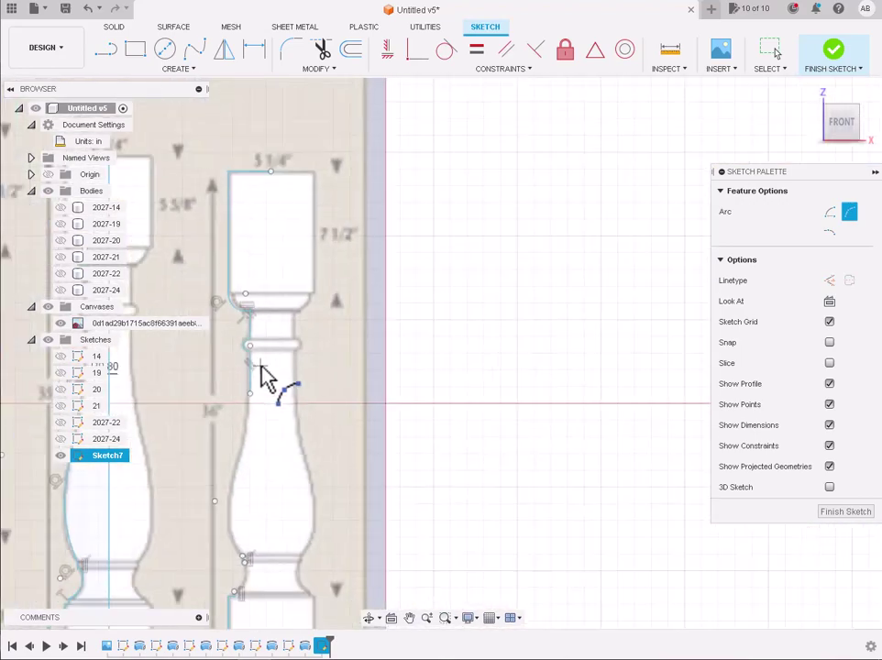
pyautogui.scroll(-2, 262, 385)
pyautogui.scroll(2, 245, 550)
pyautogui.scroll(2, 253, 476)
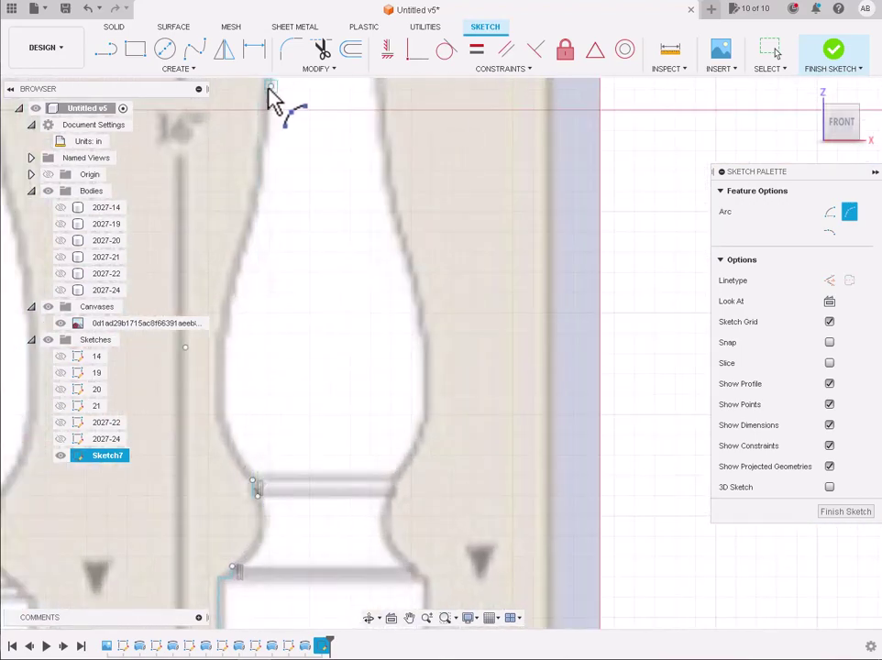
# Step: Trace the long bulb with an upper arc and a lower arc ending at its lower ring
pyautogui.click(240, 245)
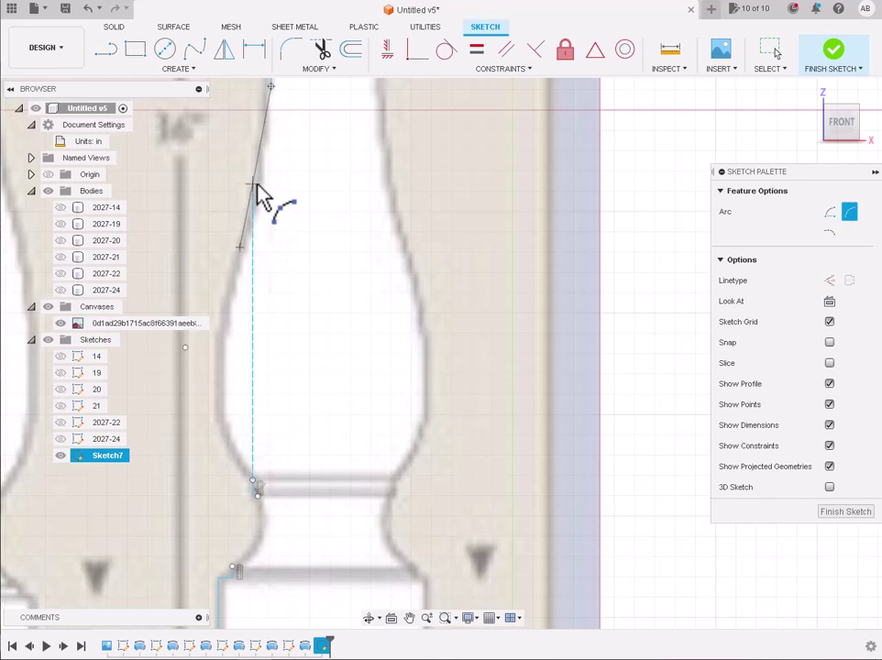
pyautogui.click(262, 194)
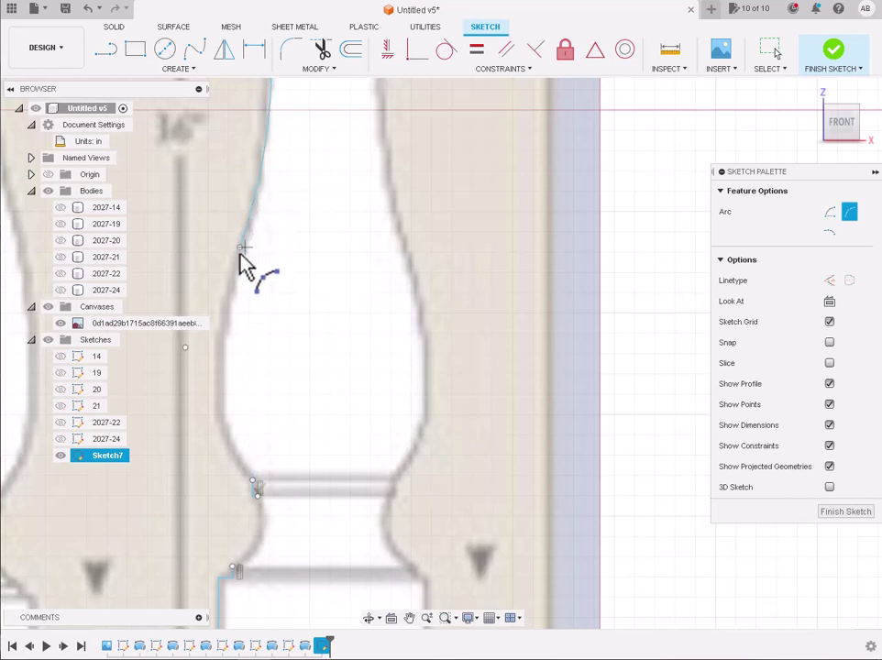
pyautogui.click(240, 246)
pyautogui.click(252, 479)
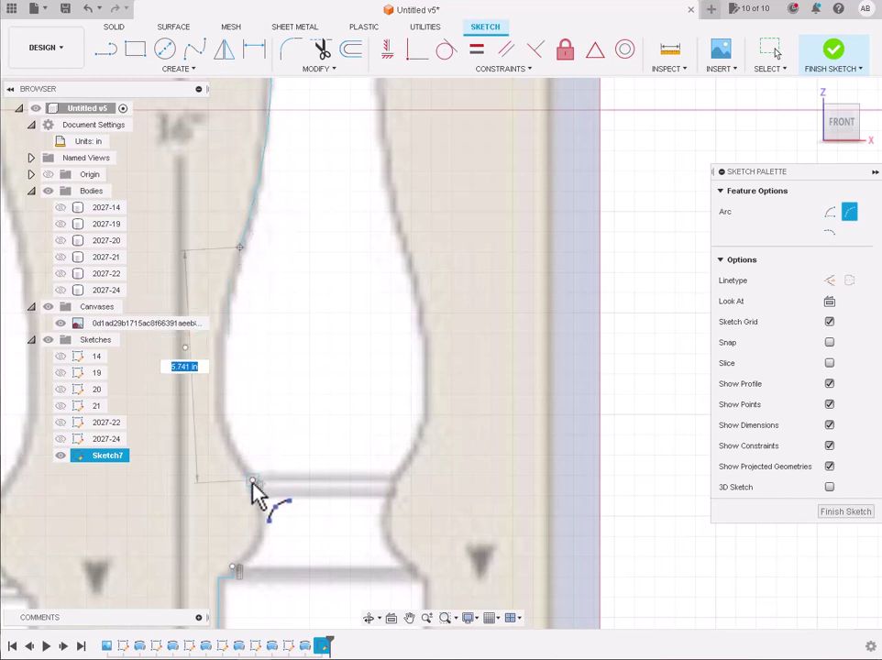
pyautogui.click(227, 414)
pyautogui.scroll(-2, 285, 492)
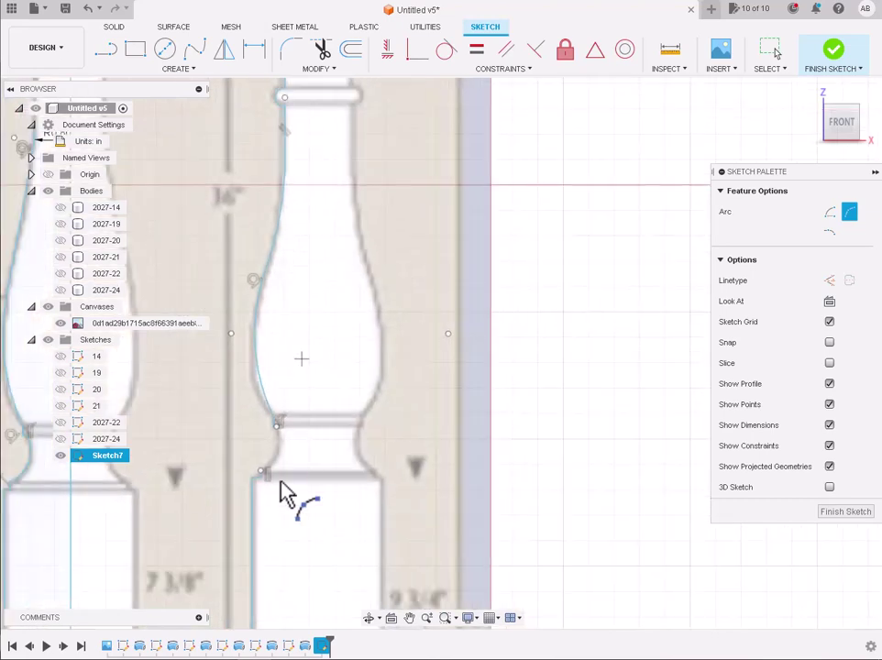
pyautogui.scroll(3, 290, 428)
pyautogui.scroll(2, 273, 367)
# Step: Trace the neck cove with an arc between the neck's upper and lower rings
pyautogui.click(269, 347)
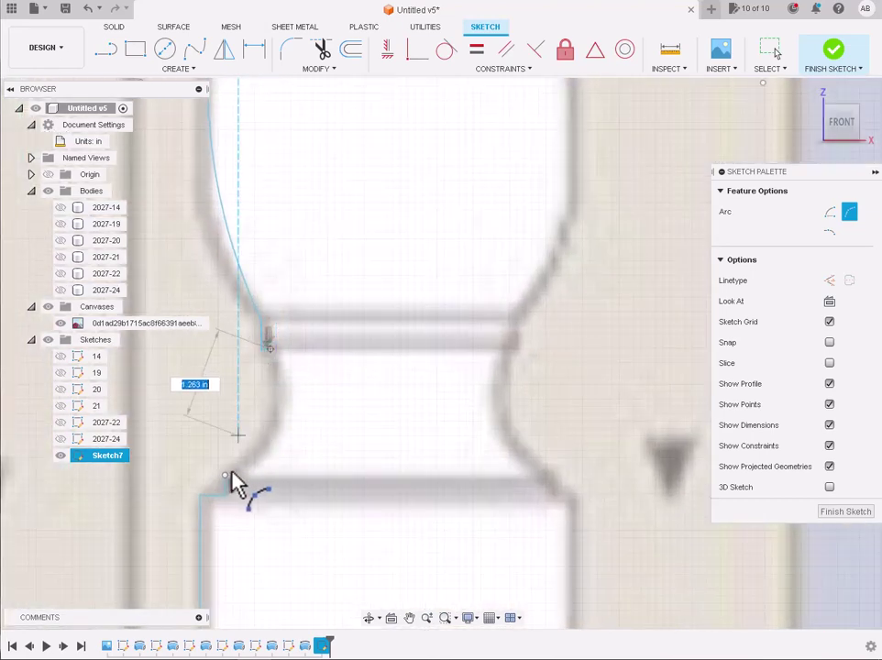
pyautogui.click(224, 475)
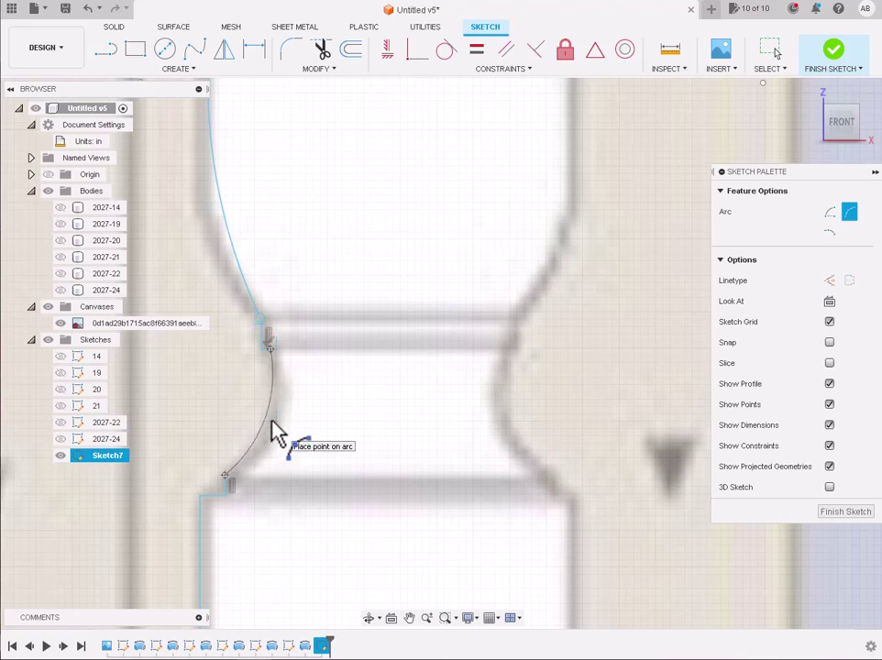
pyautogui.click(275, 427)
pyautogui.press('Escape')
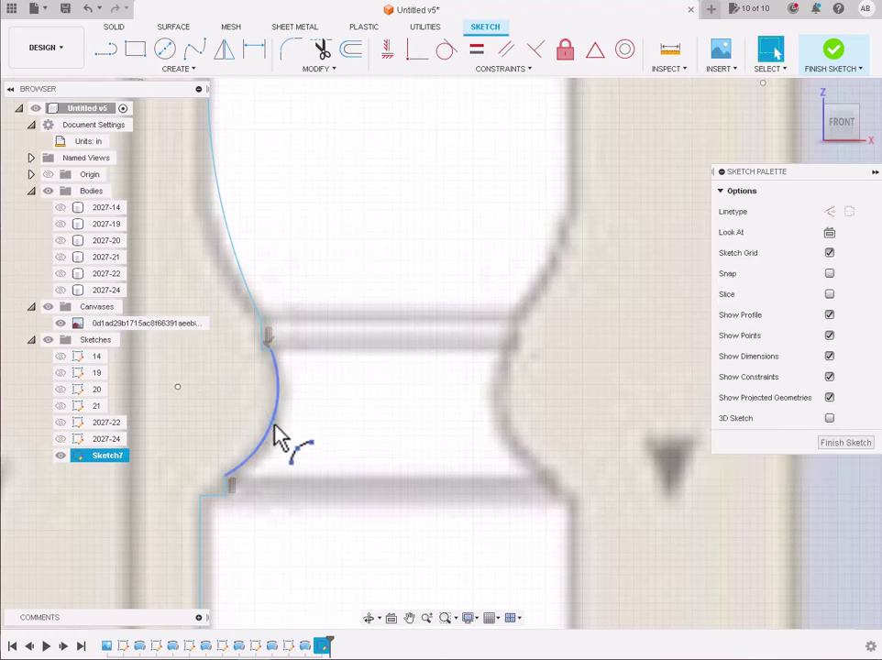
pyautogui.scroll(-3, 278, 437)
pyautogui.scroll(-2, 279, 438)
pyautogui.scroll(-2, 278, 437)
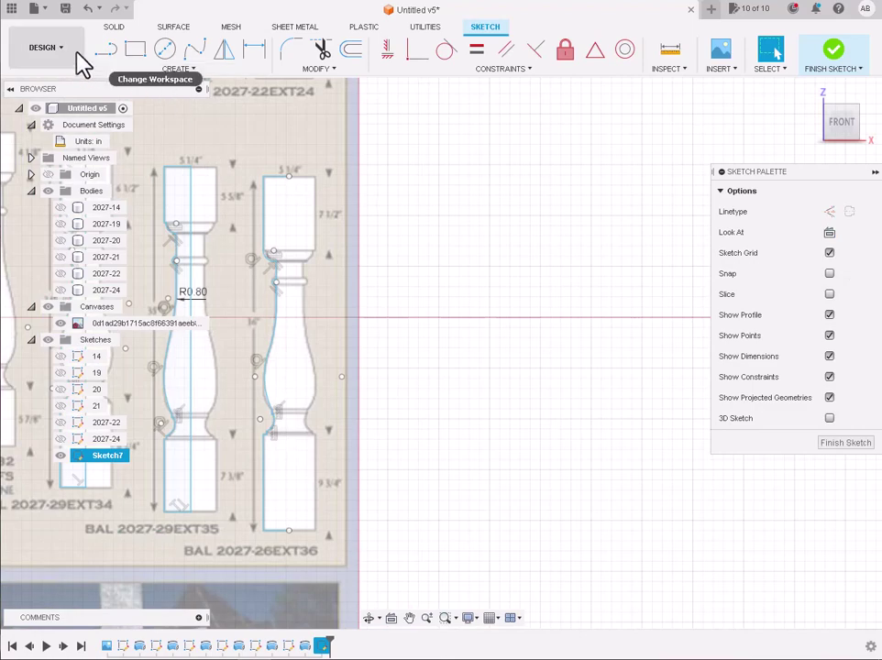
# Step: Draw a vertical line from the baluster's top centre to its bottom centre, closing the half-profile
pyautogui.press('l')
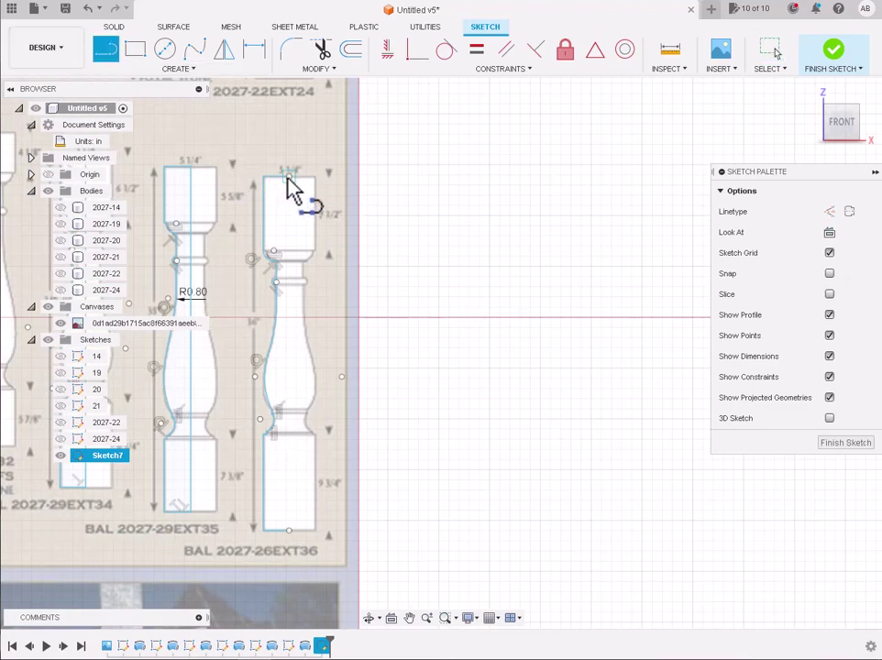
pyautogui.click(287, 177)
pyautogui.click(289, 529)
pyautogui.press('Escape')
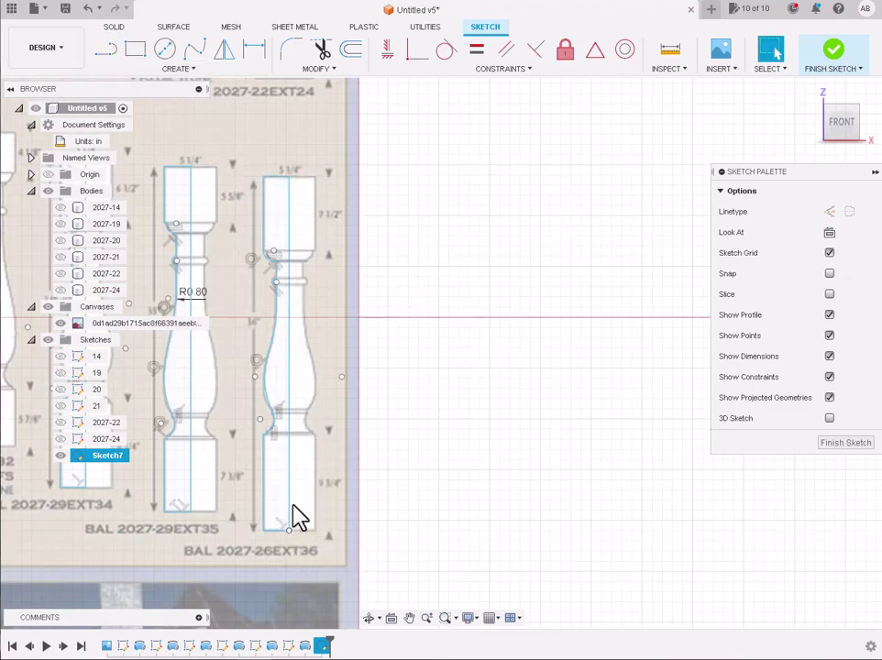
pyautogui.scroll(-2, 291, 505)
pyautogui.scroll(-2, 387, 373)
pyautogui.scroll(-3, 325, 334)
pyautogui.scroll(3, 232, 332)
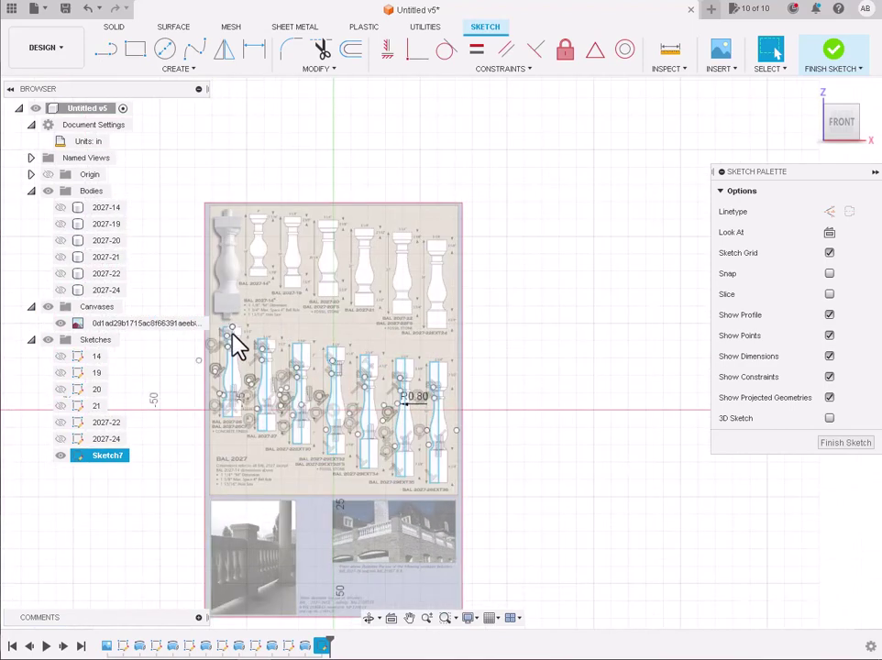
pyautogui.scroll(2, 232, 345)
pyautogui.scroll(2, 220, 367)
pyautogui.scroll(2, 248, 339)
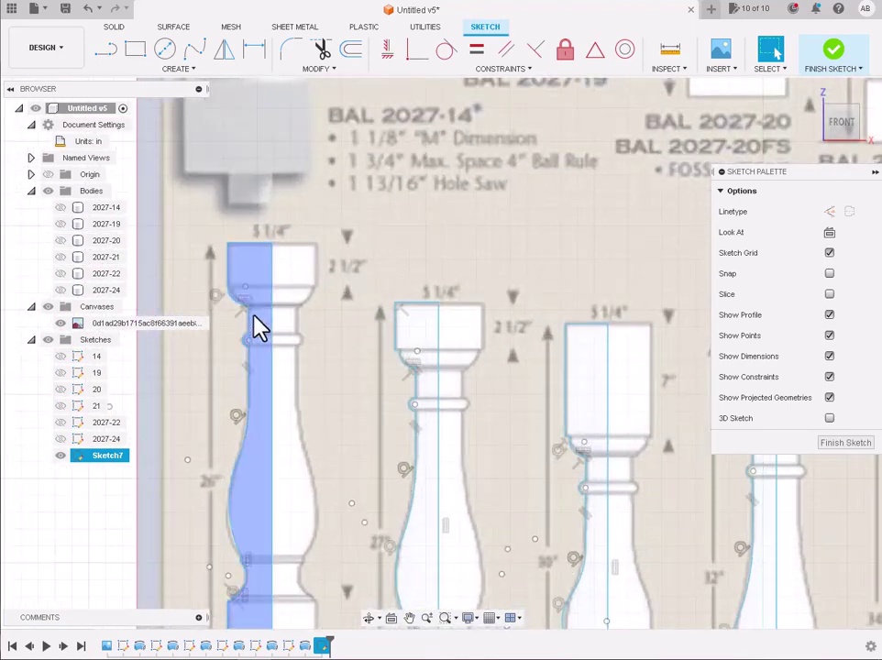
# Step: Finish the sketch and revolve the leftmost half-profile about its straight edge into solid Body7
pyautogui.click(831, 52)
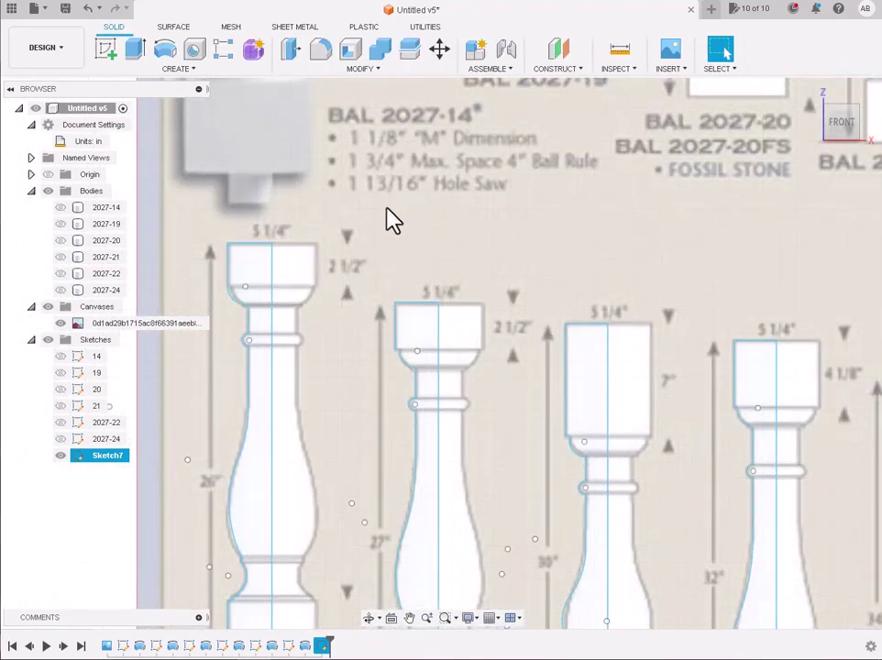
pyautogui.click(165, 49)
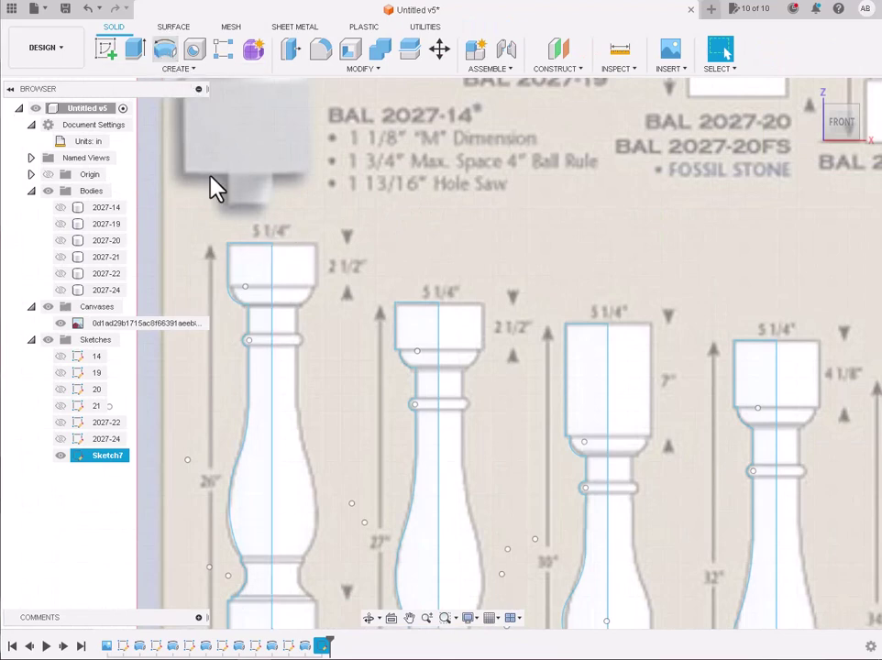
pyautogui.click(234, 287)
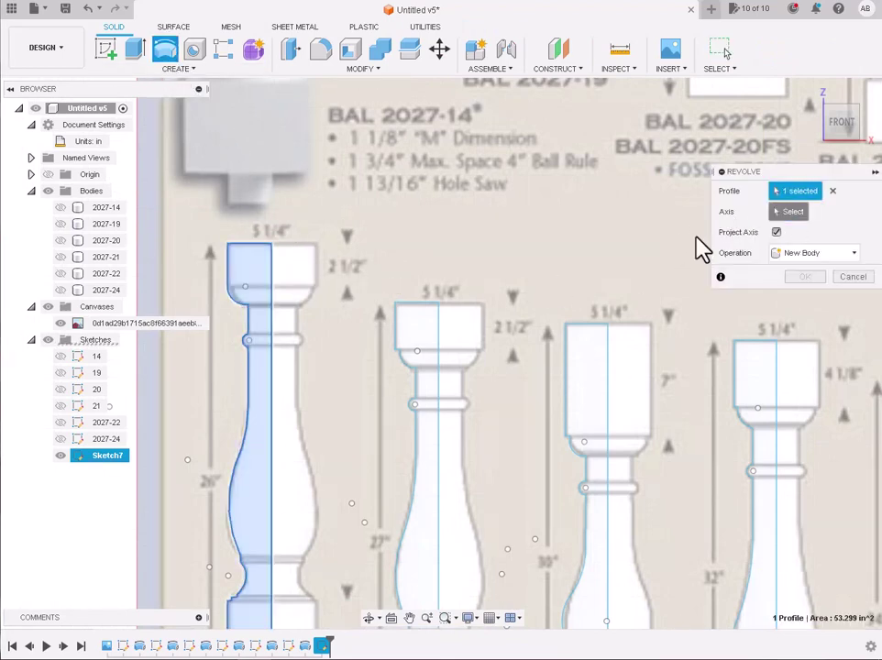
pyautogui.click(271, 280)
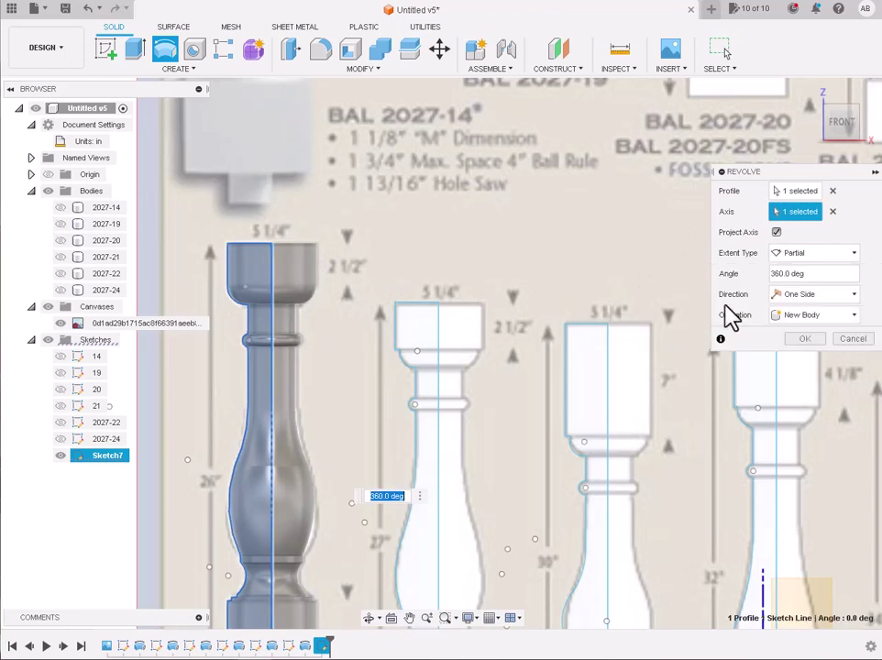
pyautogui.click(797, 340)
# Step: Hide the reference canvas image in the Browser
pyautogui.scroll(-3, 380, 240)
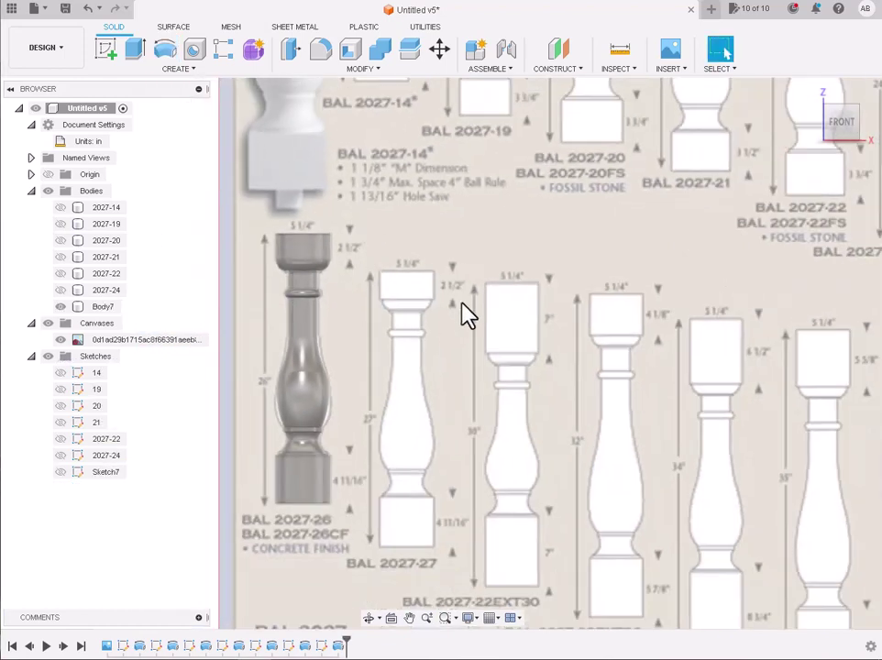
pyautogui.click(64, 340)
pyautogui.click(62, 340)
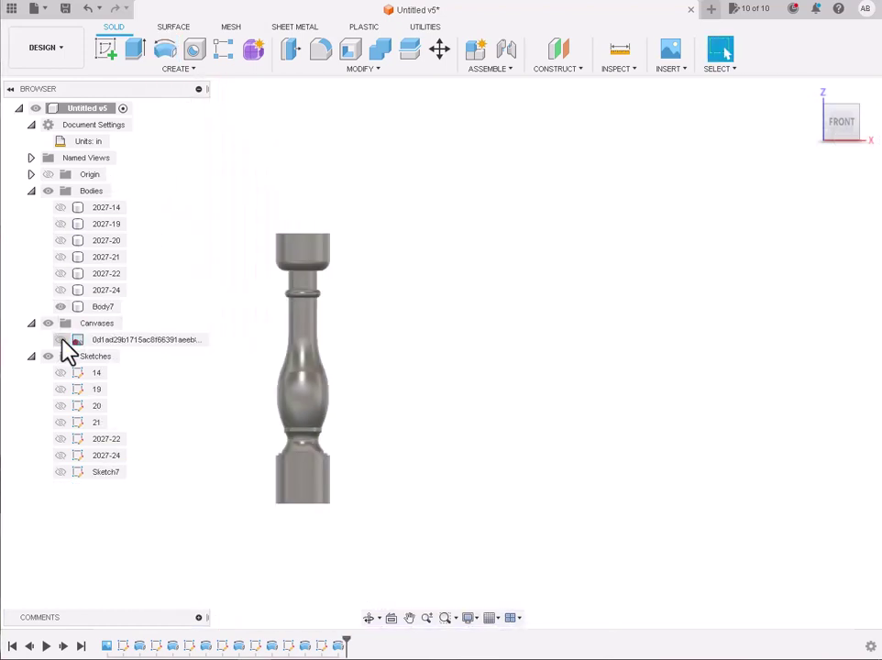
# Step: Make the Sketch7 half-profiles visible again
pyautogui.click(61, 471)
pyautogui.scroll(2, 353, 246)
pyautogui.scroll(2, 385, 275)
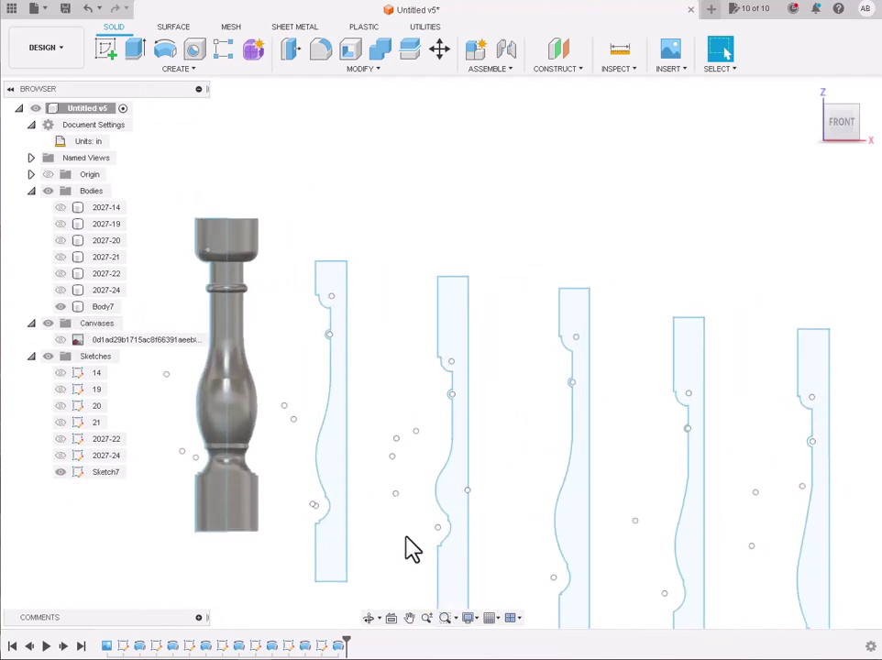
pyautogui.scroll(2, 409, 547)
pyautogui.scroll(2, 380, 550)
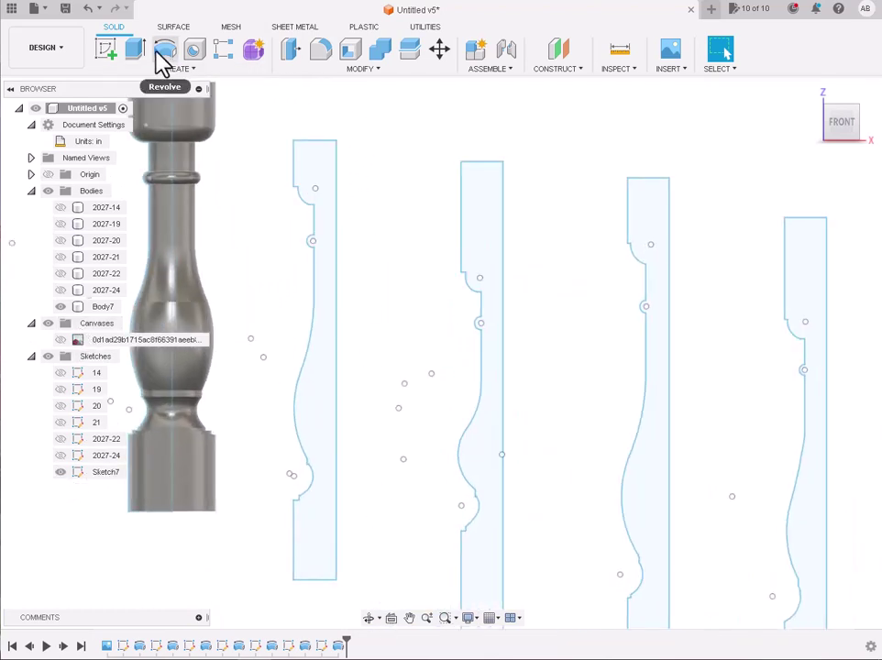
# Step: Revolve the second half-profile about its straight edge into solid Body8
pyautogui.click(164, 49)
pyautogui.click(321, 154)
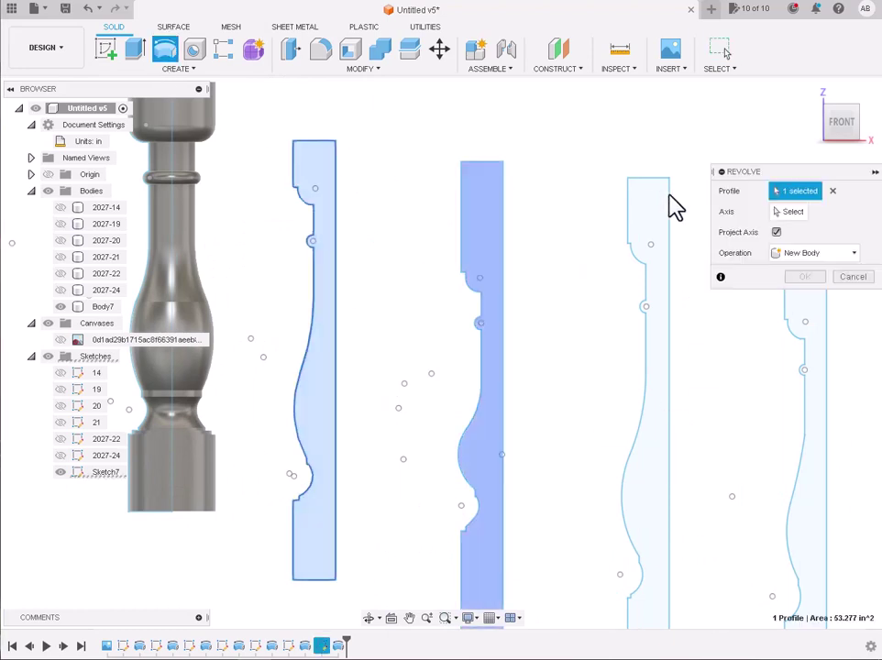
pyautogui.click(790, 211)
pyautogui.click(336, 231)
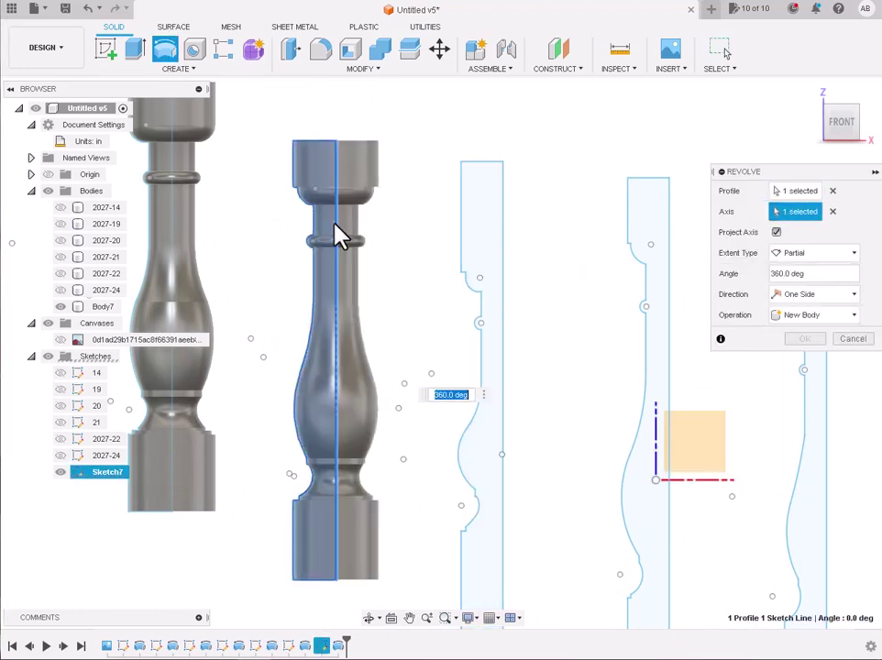
pyautogui.click(803, 337)
pyautogui.scroll(-3, 358, 209)
pyautogui.click(536, 314)
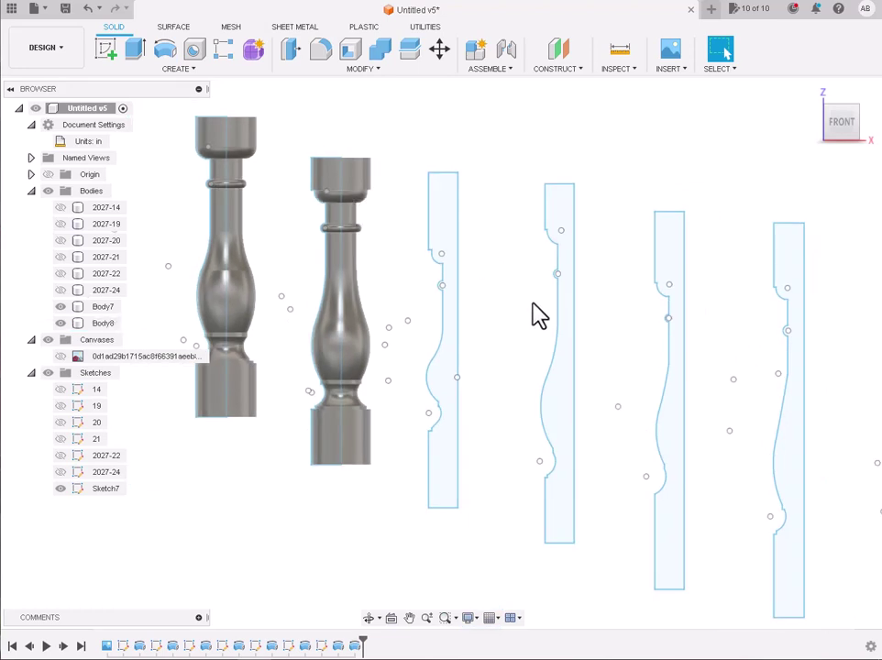
pyautogui.scroll(2, 527, 370)
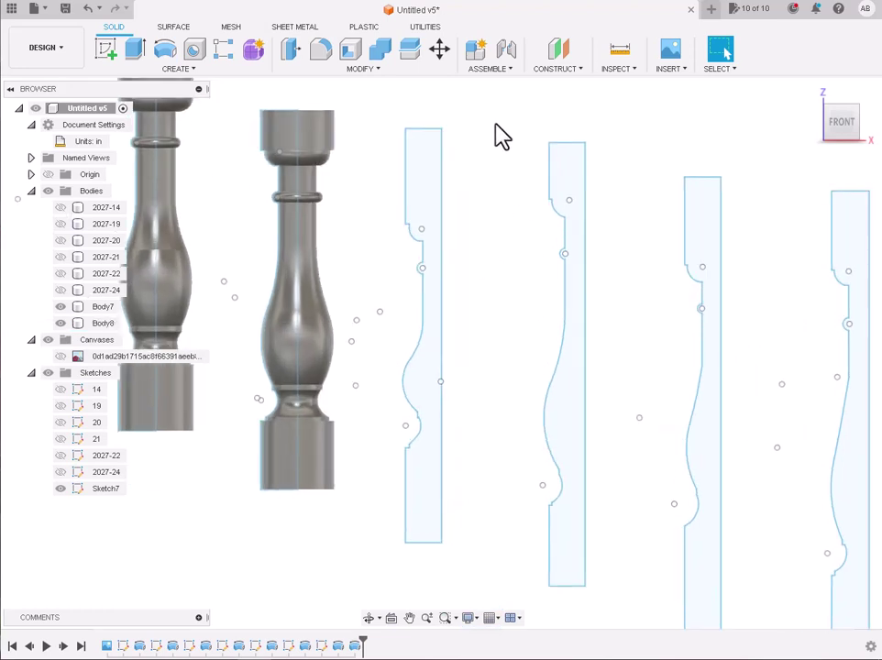
# Step: Revolve the third half-profile about its right edge into solid Body9
pyautogui.click(167, 50)
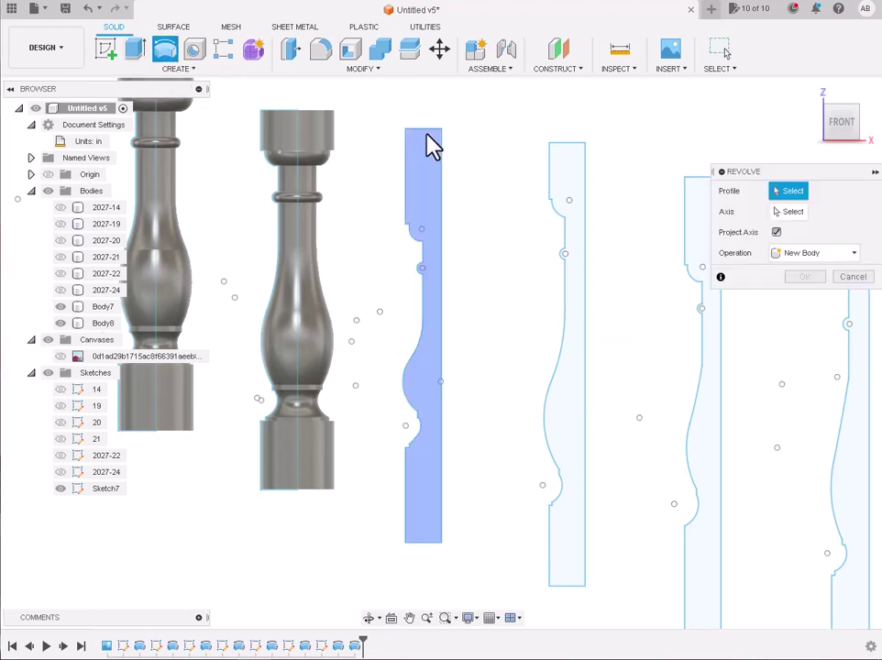
pyautogui.click(429, 163)
pyautogui.click(790, 212)
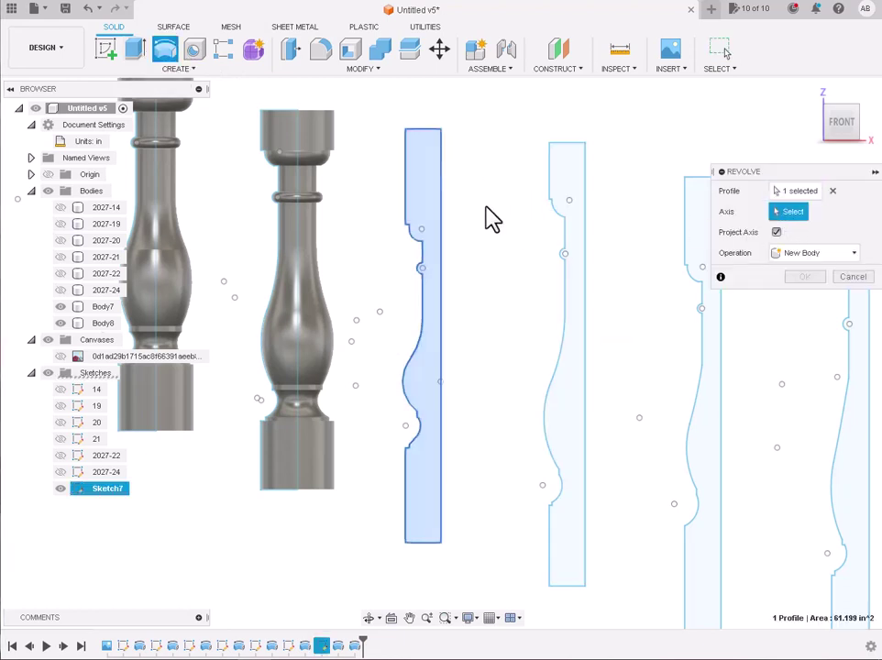
pyautogui.click(441, 201)
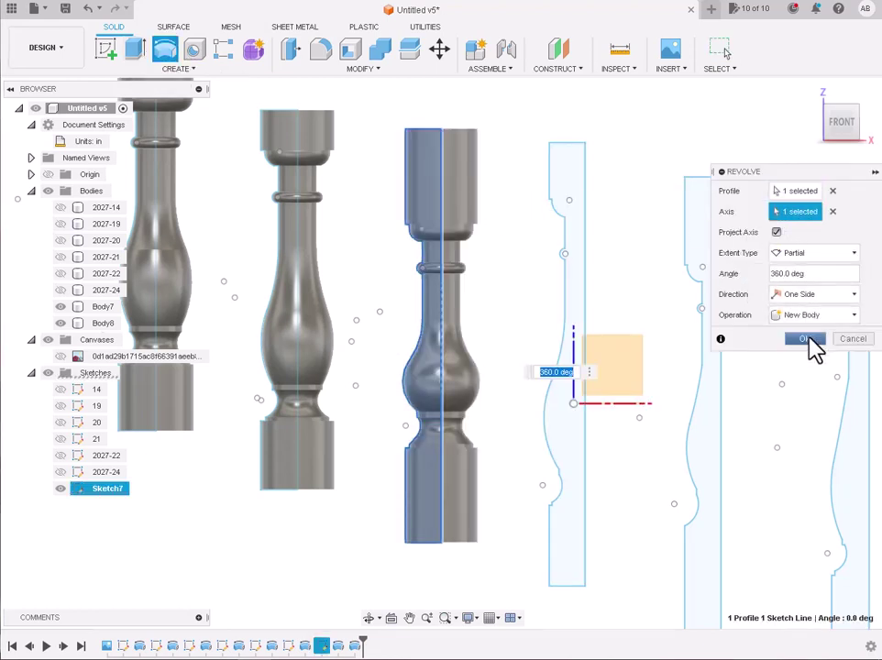
pyautogui.click(804, 336)
pyautogui.scroll(-1, 653, 184)
pyautogui.scroll(-1, 667, 190)
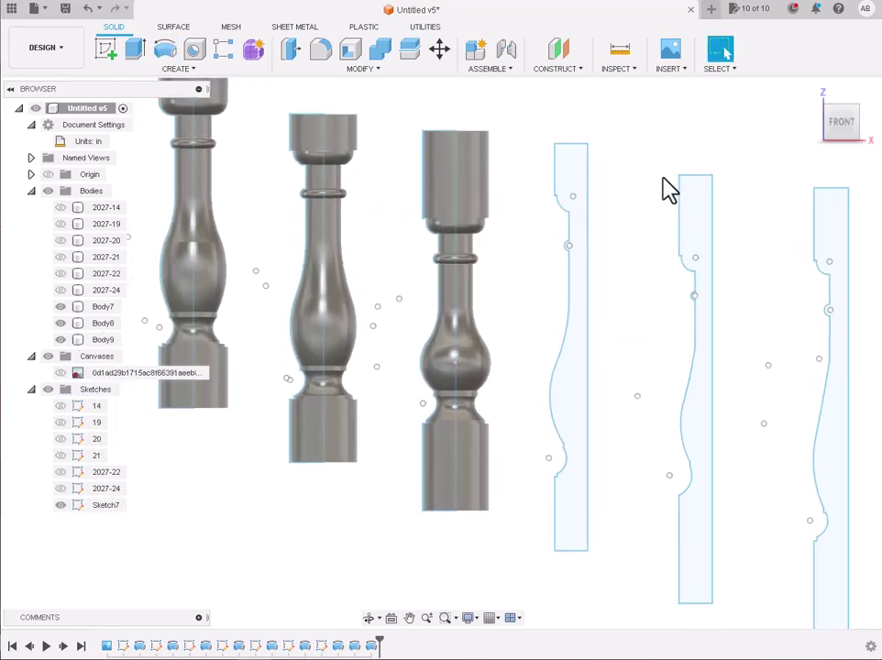
# Step: Set up a revolve of the fourth half-profile about its right edge
pyautogui.click(194, 53)
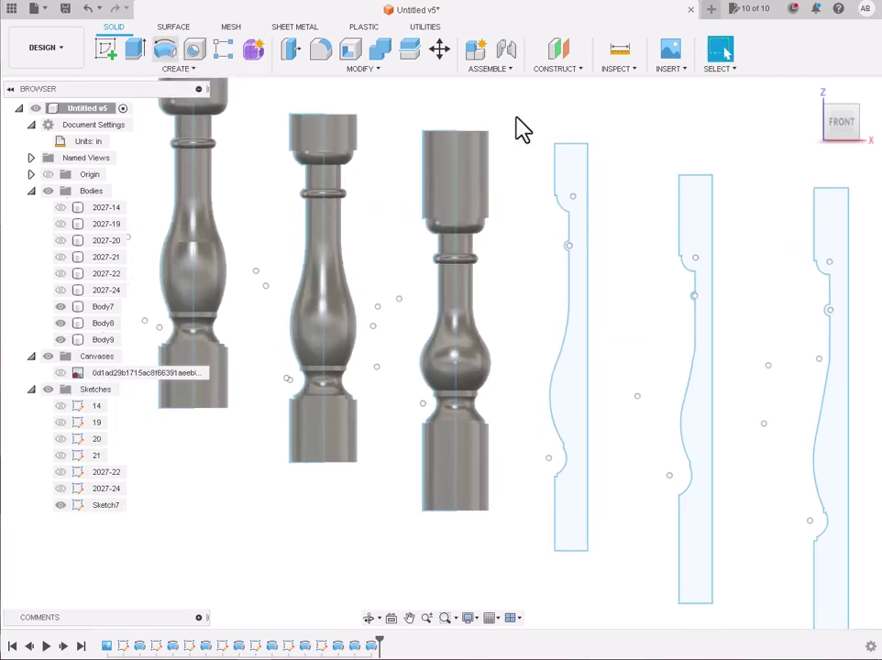
pyautogui.click(582, 176)
pyautogui.click(588, 202)
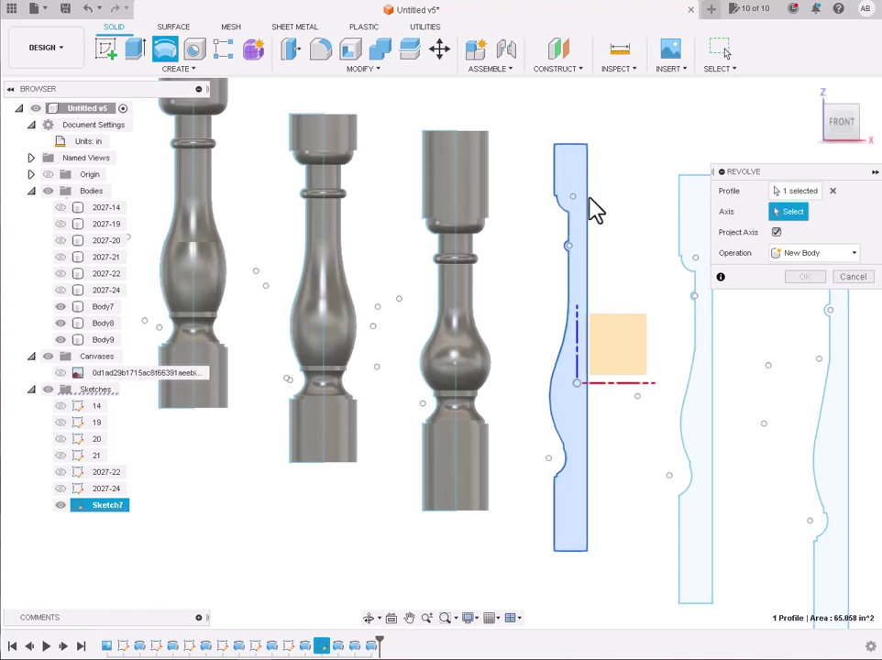
# Step: Confirm the fourth revolve, creating solid Body10
pyautogui.click(805, 338)
pyautogui.scroll(-1, 511, 163)
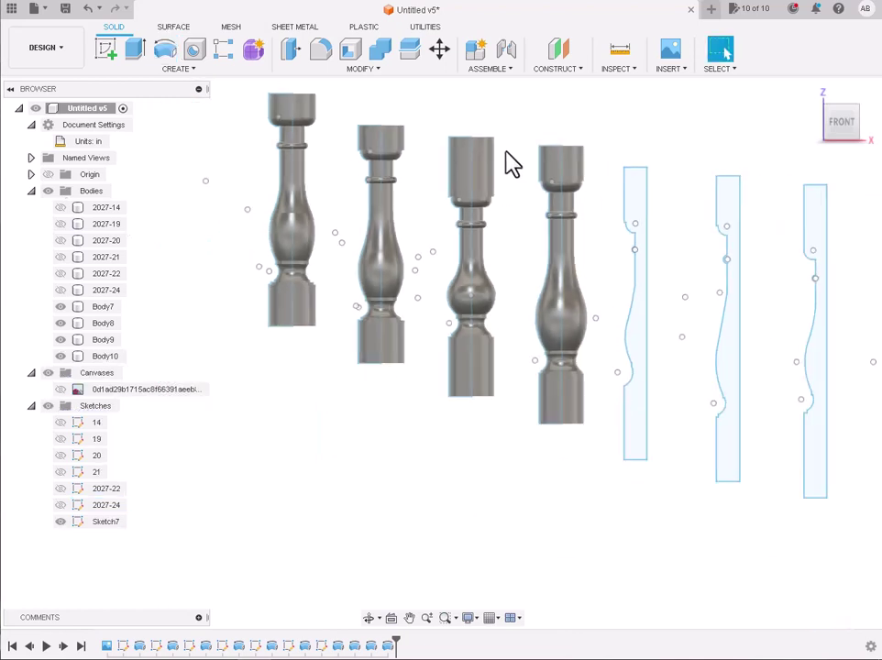
pyautogui.scroll(2, 728, 256)
pyautogui.scroll(1, 696, 229)
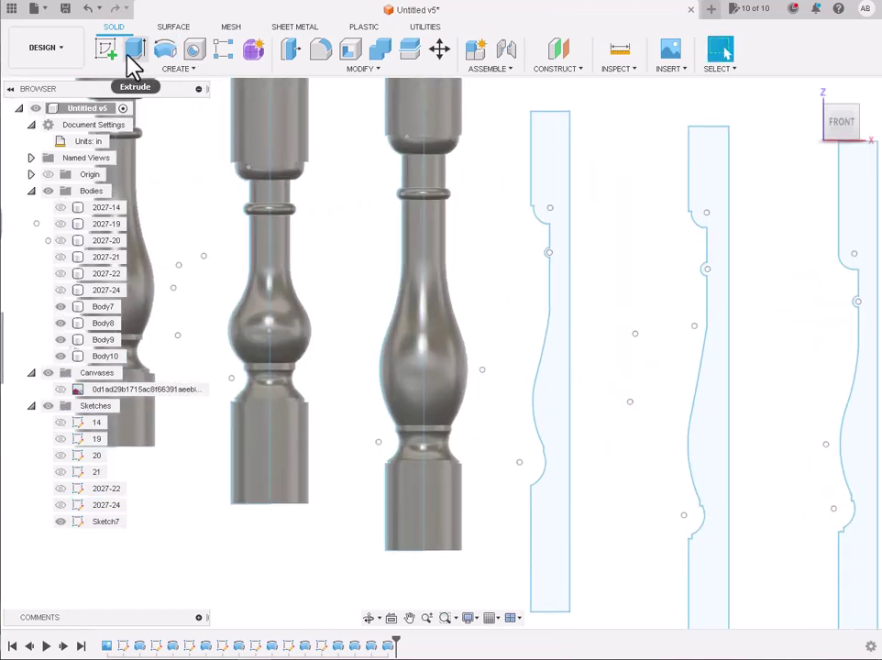
# Step: Revolve the fifth half-profile about its right edge into solid Body11
pyautogui.click(554, 137)
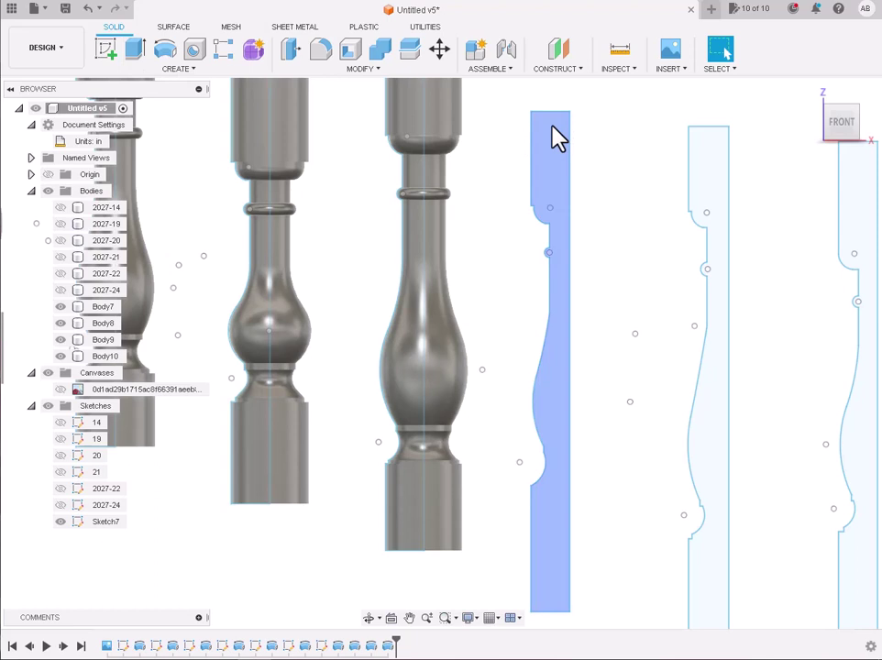
pyautogui.click(165, 47)
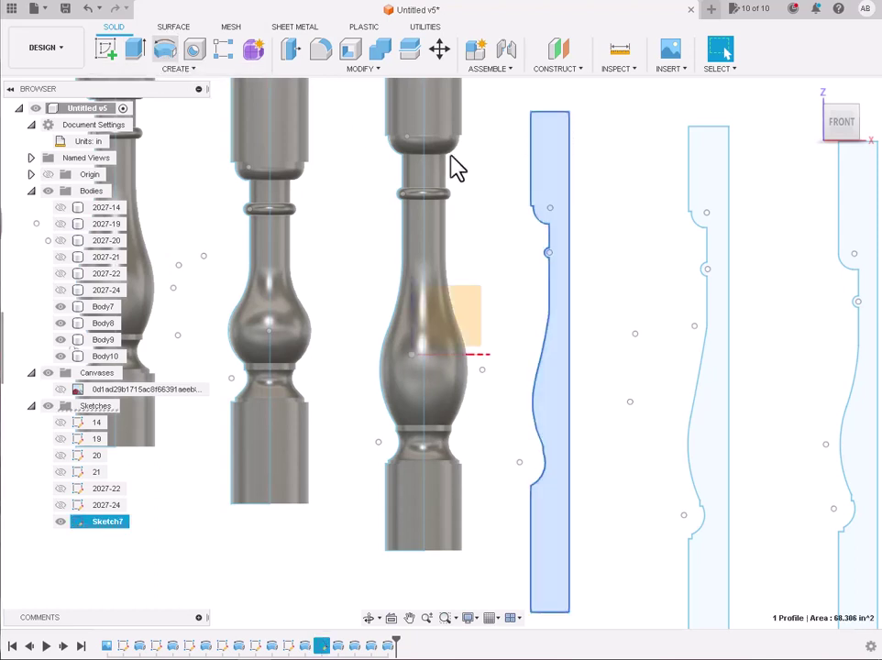
pyautogui.click(569, 207)
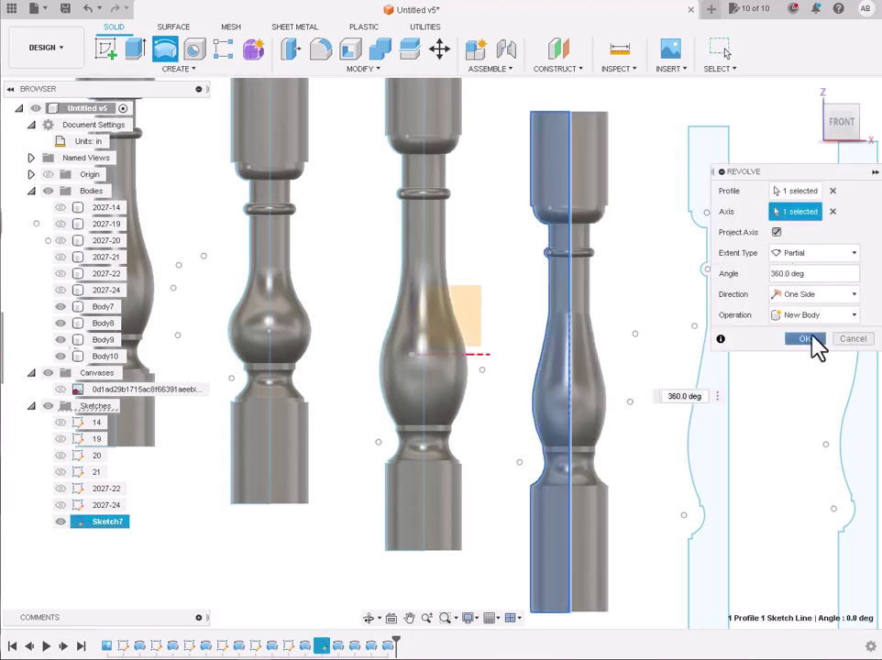
pyautogui.click(805, 339)
pyautogui.scroll(-2, 504, 216)
pyautogui.scroll(2, 728, 366)
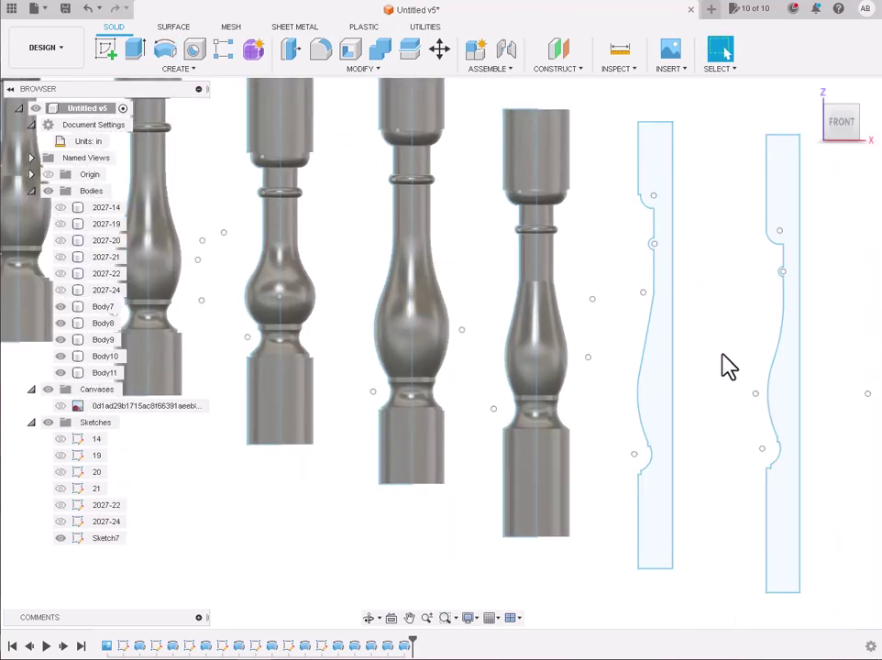
pyautogui.scroll(1, 705, 312)
# Step: Revolve the sixth half-profile about its edge into solid Body12
pyautogui.click(658, 206)
pyautogui.click(167, 51)
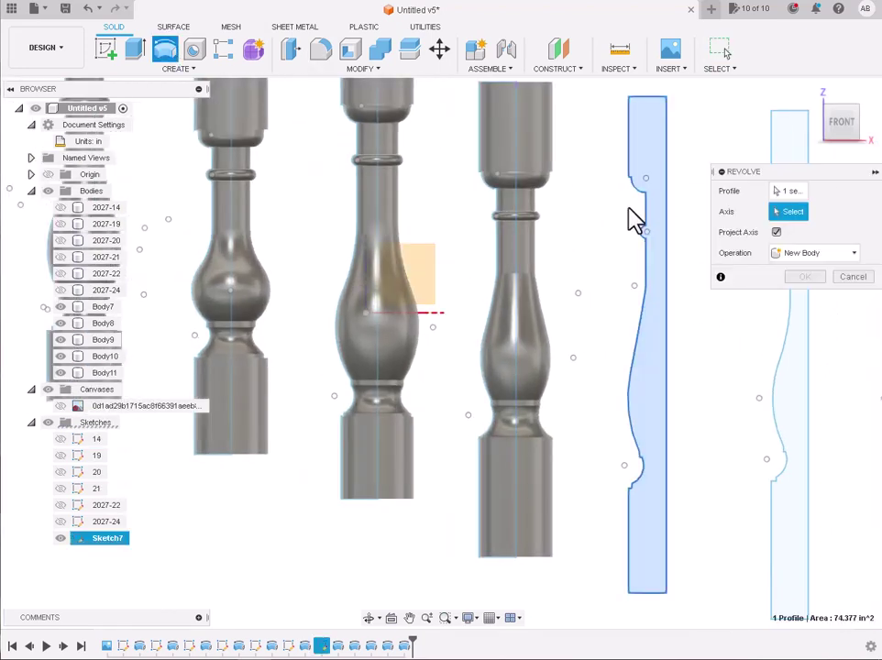
pyautogui.click(666, 239)
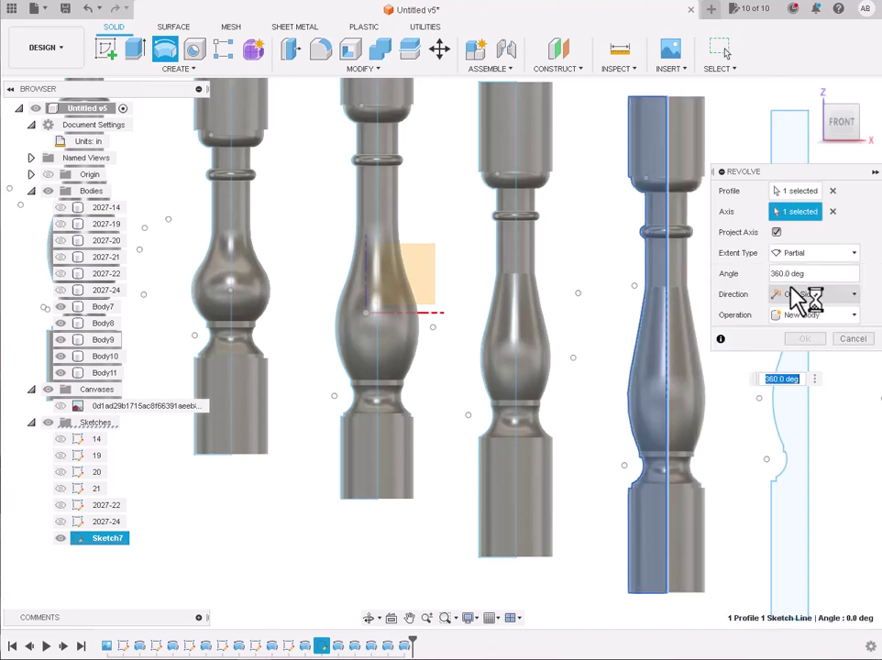
pyautogui.click(804, 339)
pyautogui.scroll(-2, 523, 206)
pyautogui.scroll(-2, 518, 202)
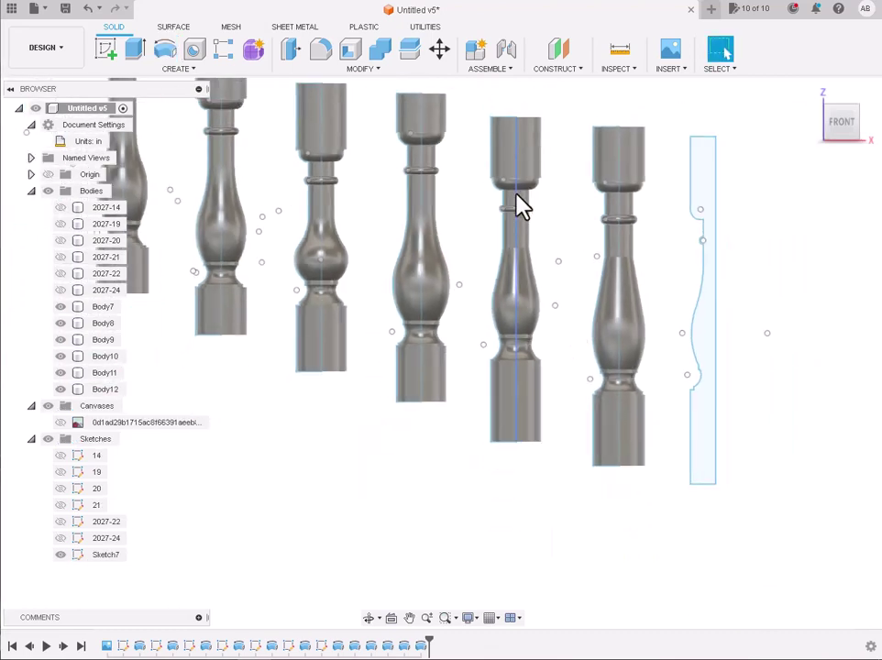
pyautogui.scroll(-1, 518, 203)
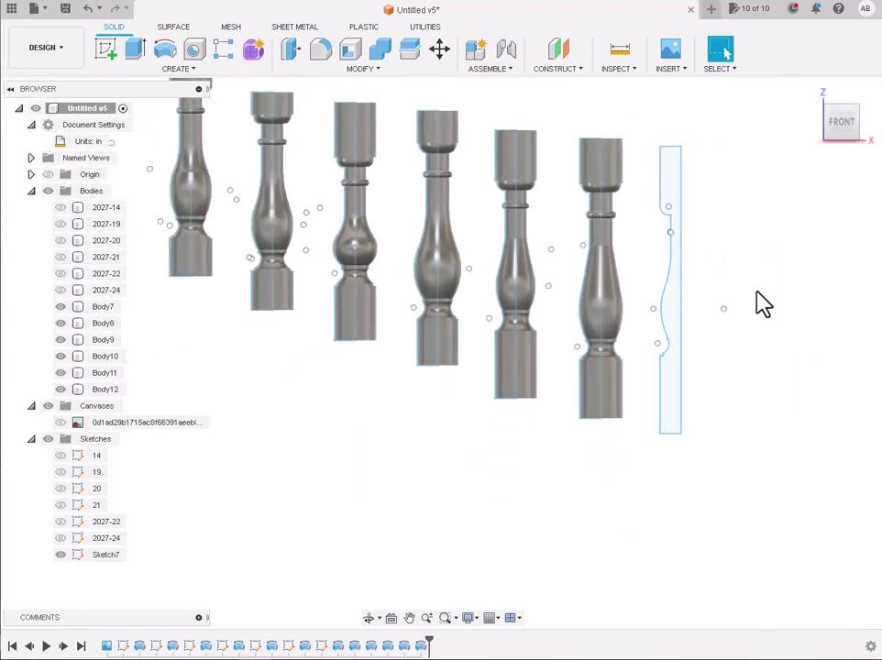
pyautogui.scroll(2, 764, 304)
pyautogui.scroll(2, 739, 217)
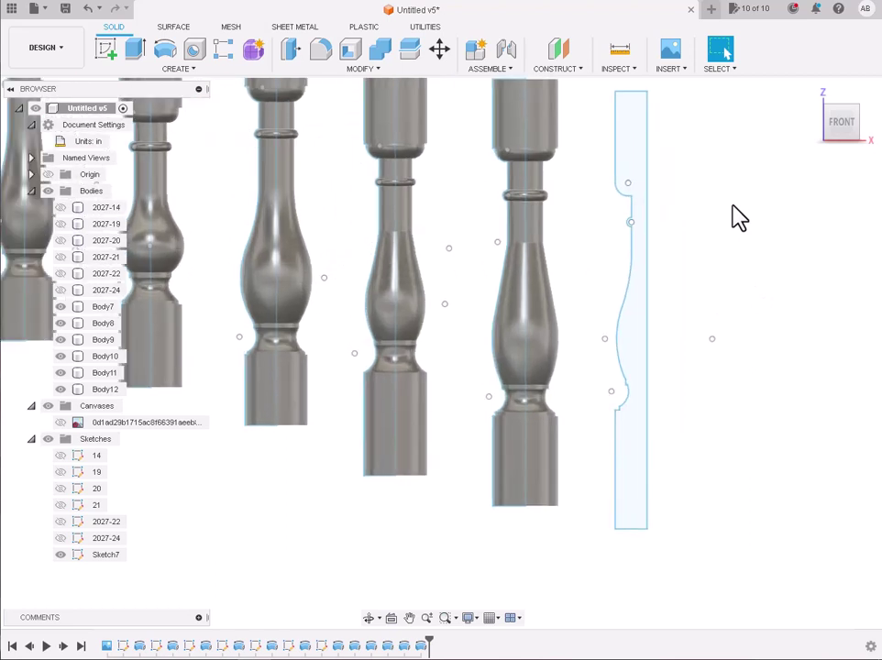
# Step: Revolve the last half-profile about its right edge into solid Body13
pyautogui.click(631, 137)
pyautogui.click(165, 57)
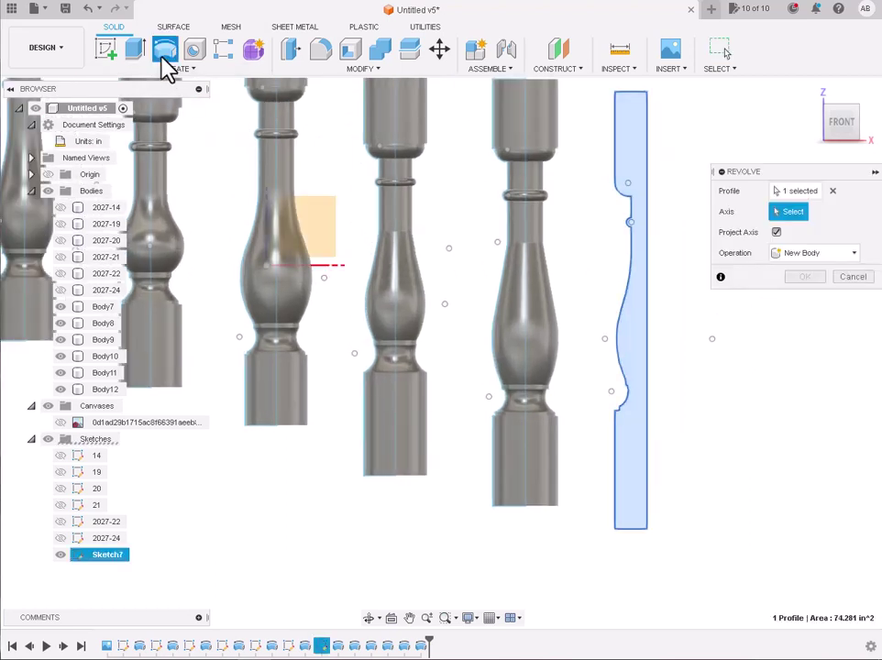
pyautogui.click(648, 261)
pyautogui.click(816, 342)
pyautogui.scroll(-3, 693, 259)
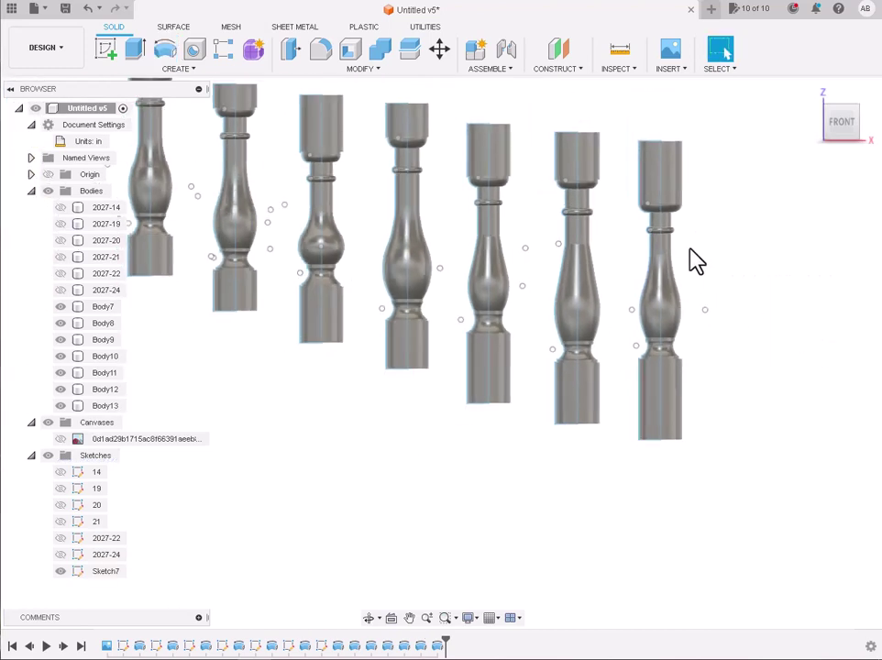